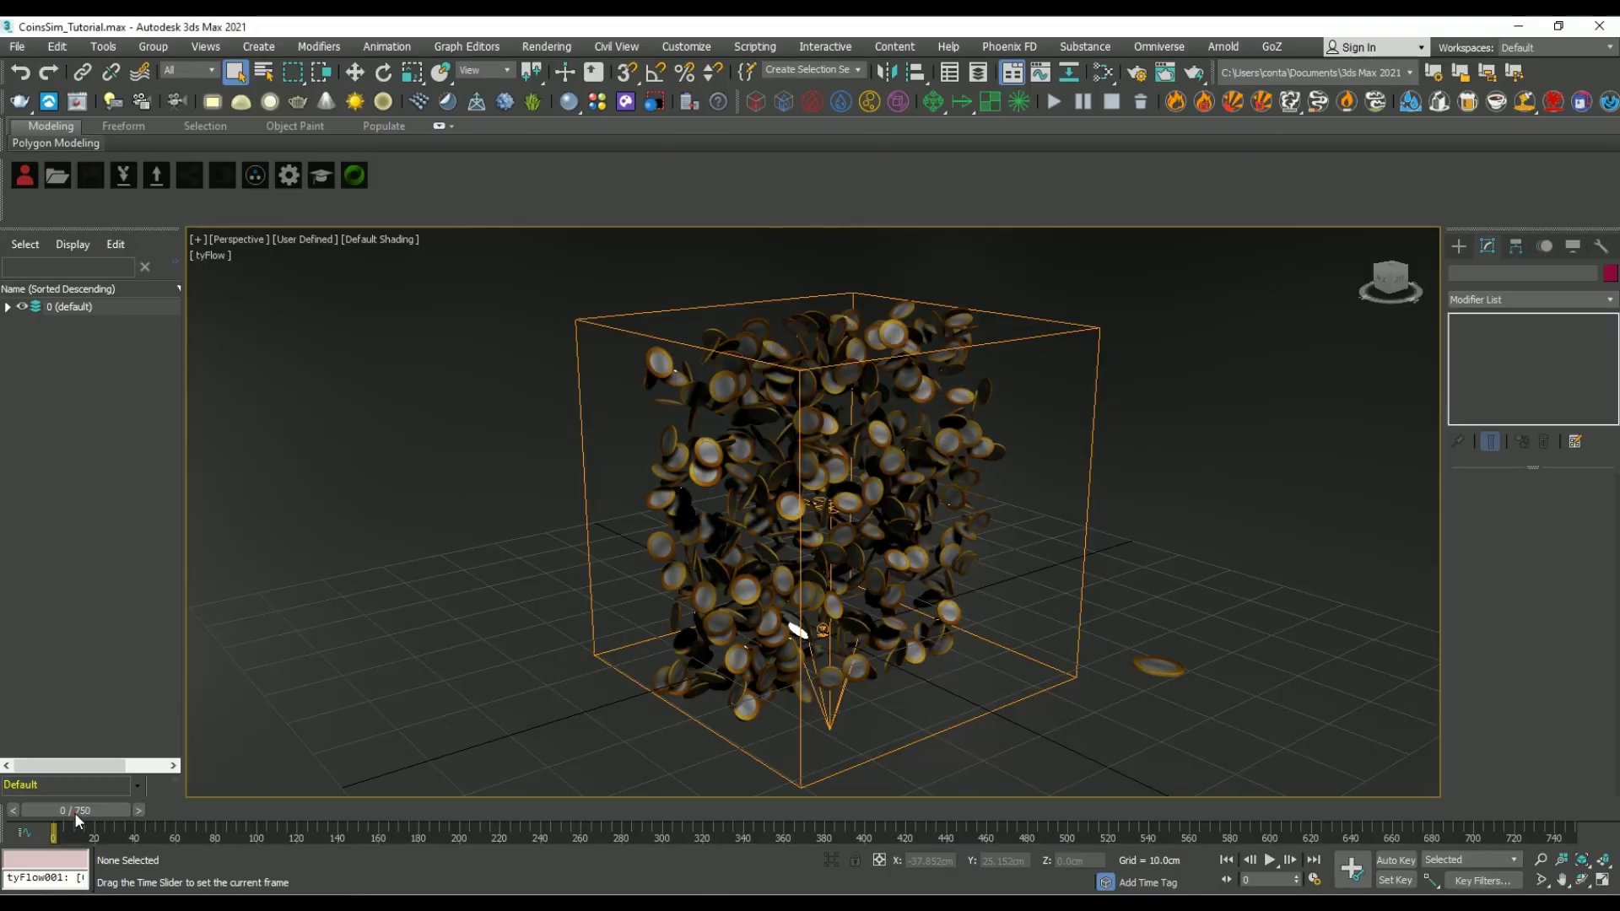
# Scrub the time slider through the existing tyFlow coin simulation, then rewind to an earlier frame
pyautogui.moveTo(74, 812); pyautogui.dragTo(717, 839)
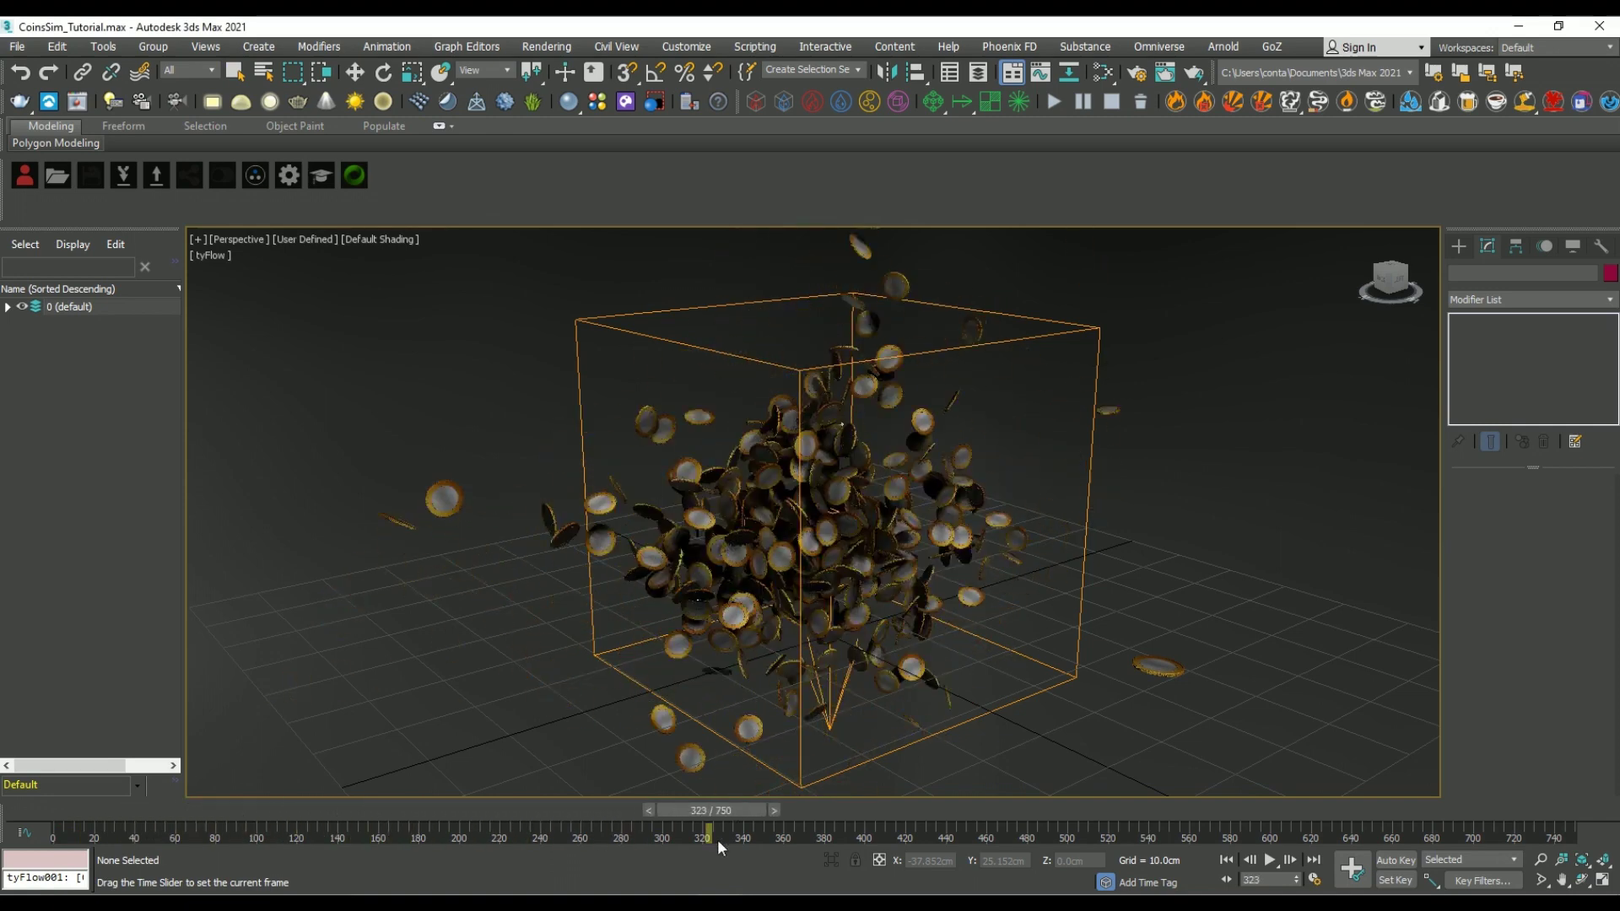
pyautogui.moveTo(717, 838); pyautogui.dragTo(1468, 839)
pyautogui.scroll(5, 820, 518)
pyautogui.press('Home')
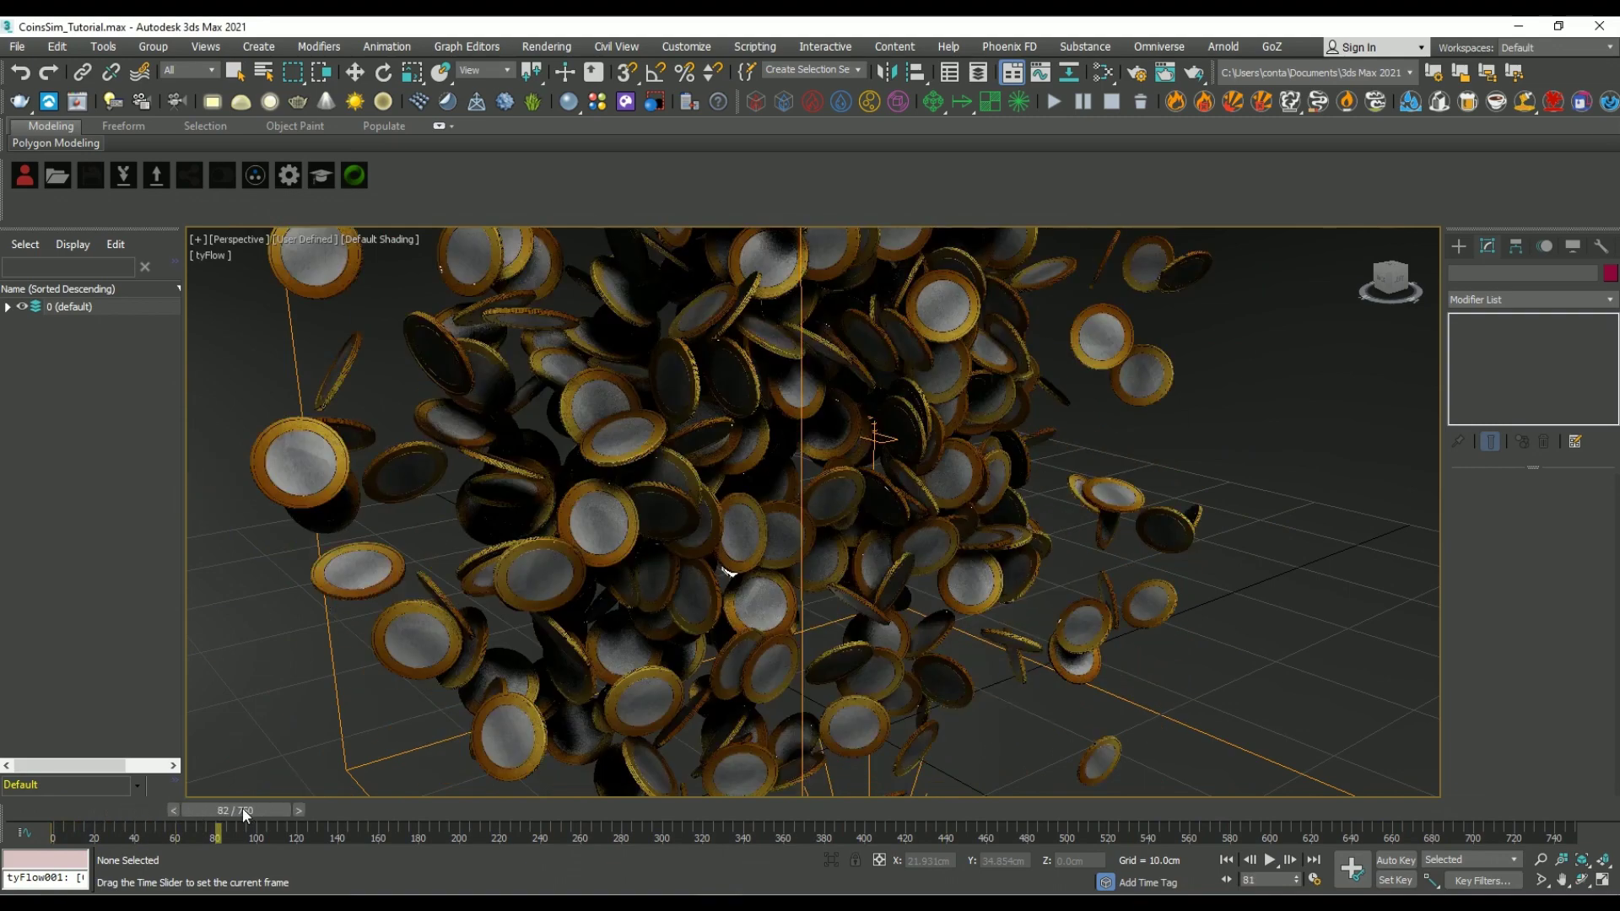
pyautogui.moveTo(101, 809)
pyautogui.mouseDown()
pyautogui.moveTo(933, 817)
pyautogui.moveTo(596, 800)
pyautogui.mouseUp()
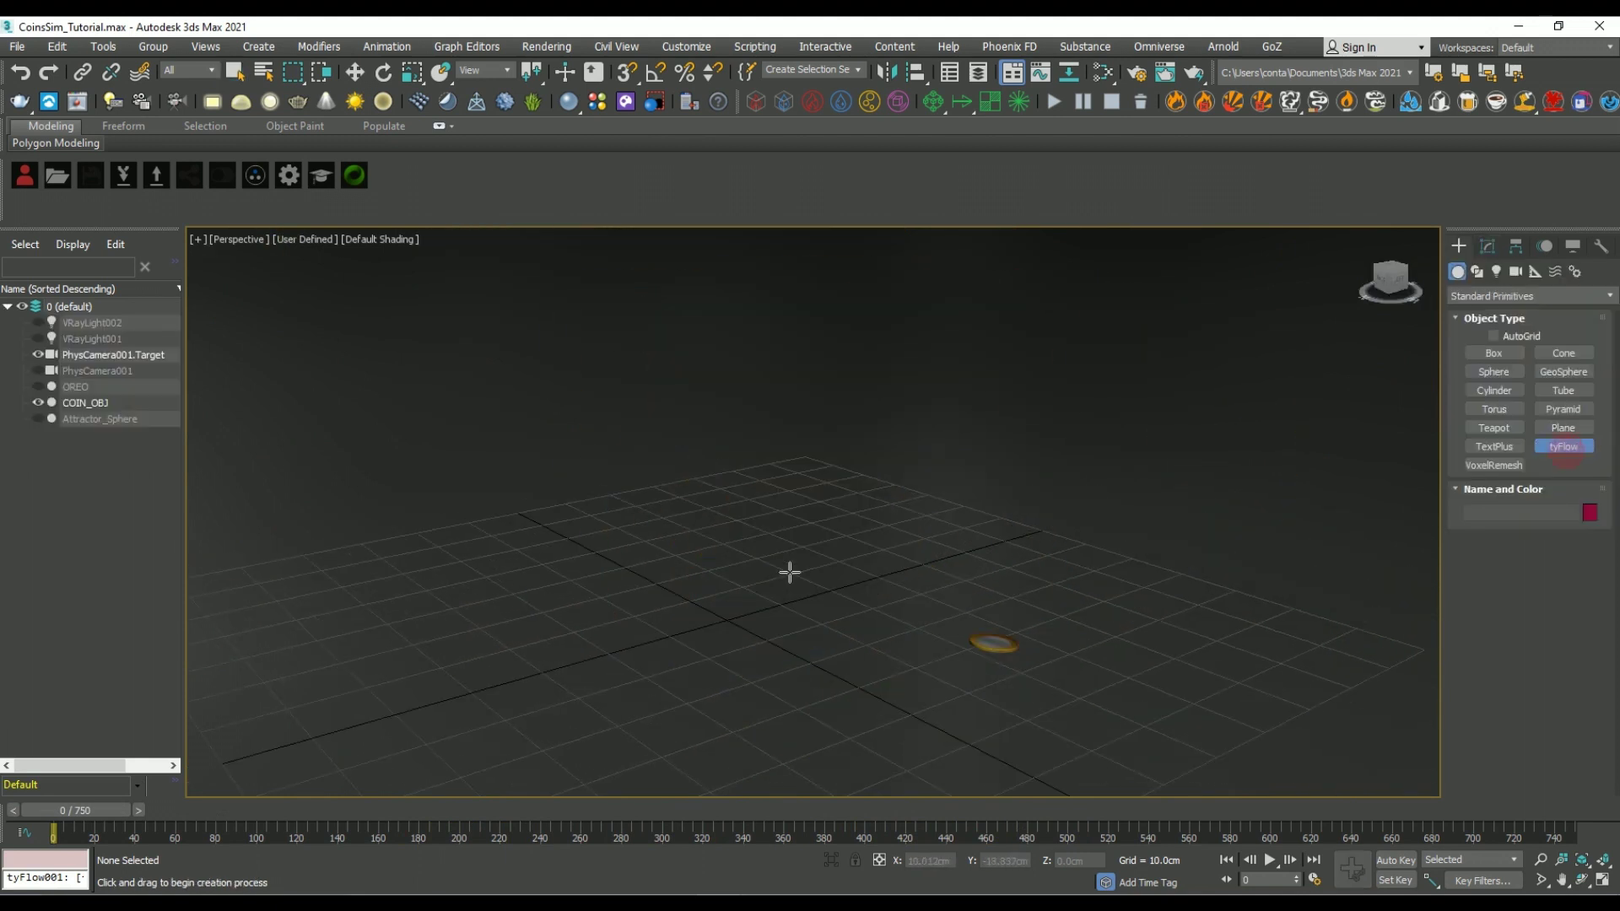
# Create a tyFlow object near the grid centre and open its flow editor
pyautogui.moveTo(723, 616); pyautogui.dragTo(821, 622)
pyautogui.press('w')
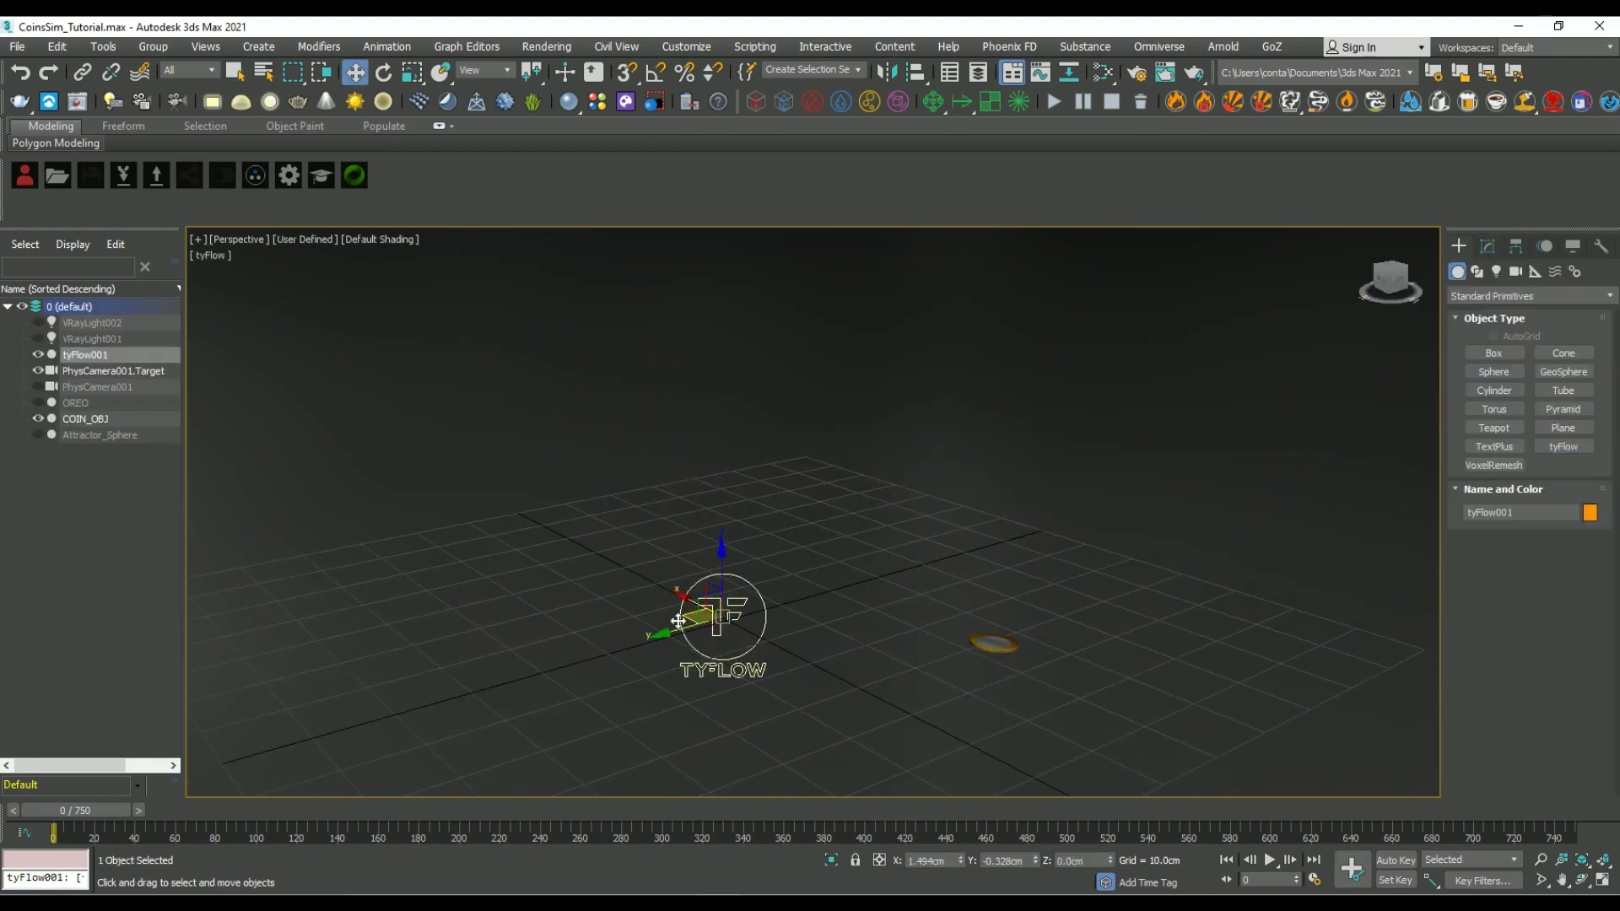
pyautogui.moveTo(683, 630); pyautogui.dragTo(939, 558)
pyautogui.click(922, 639)
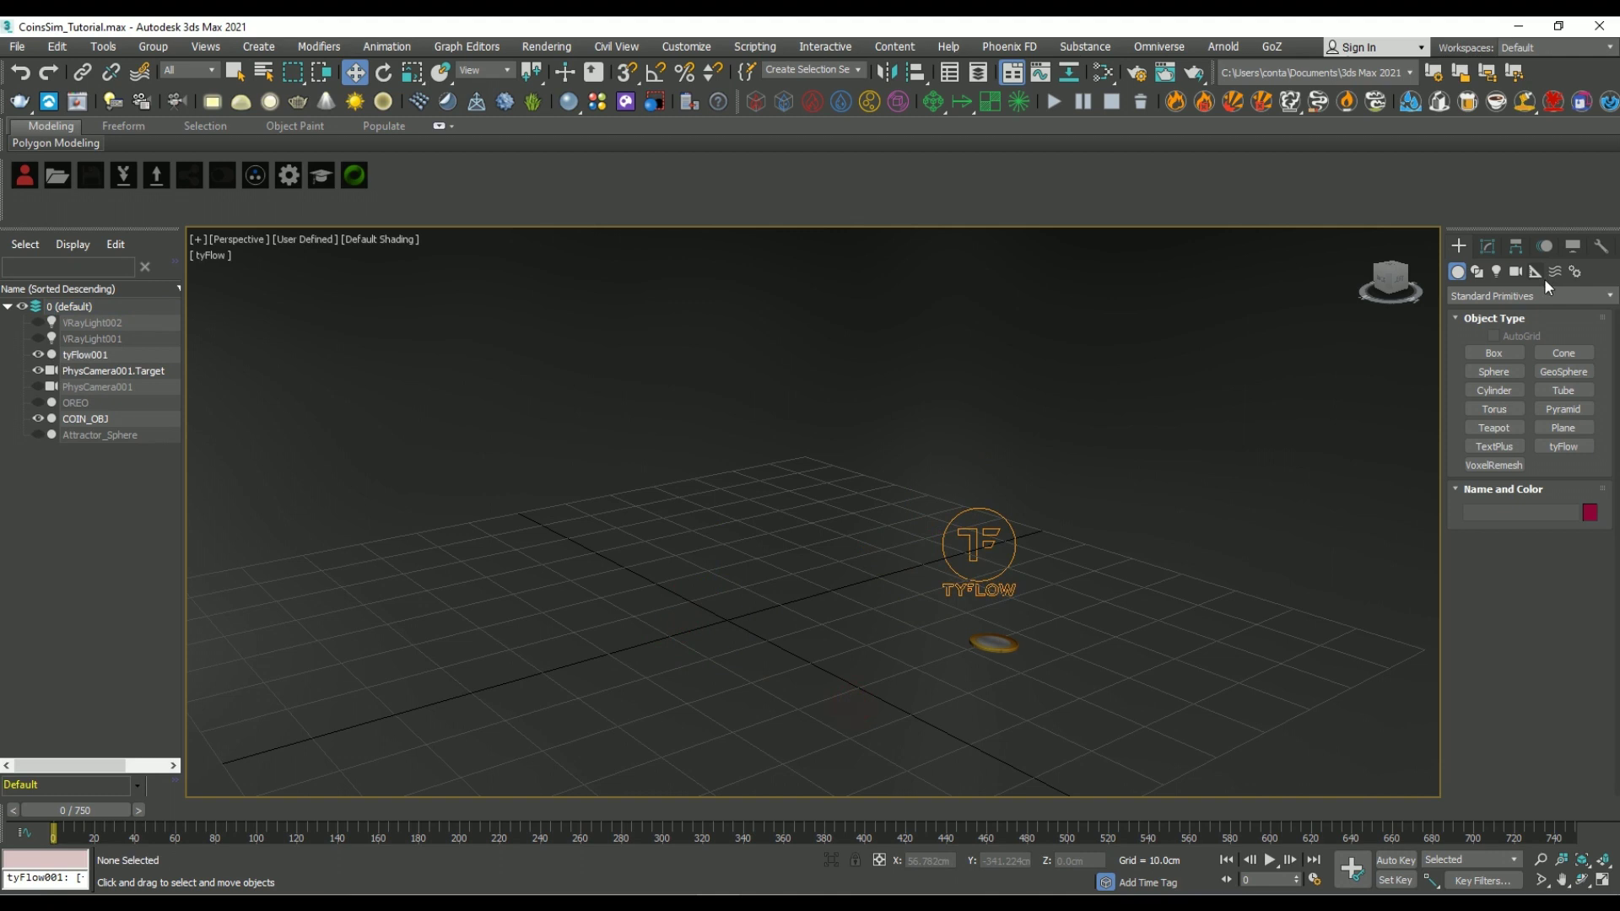
pyautogui.click(1487, 245)
pyautogui.click(1527, 523)
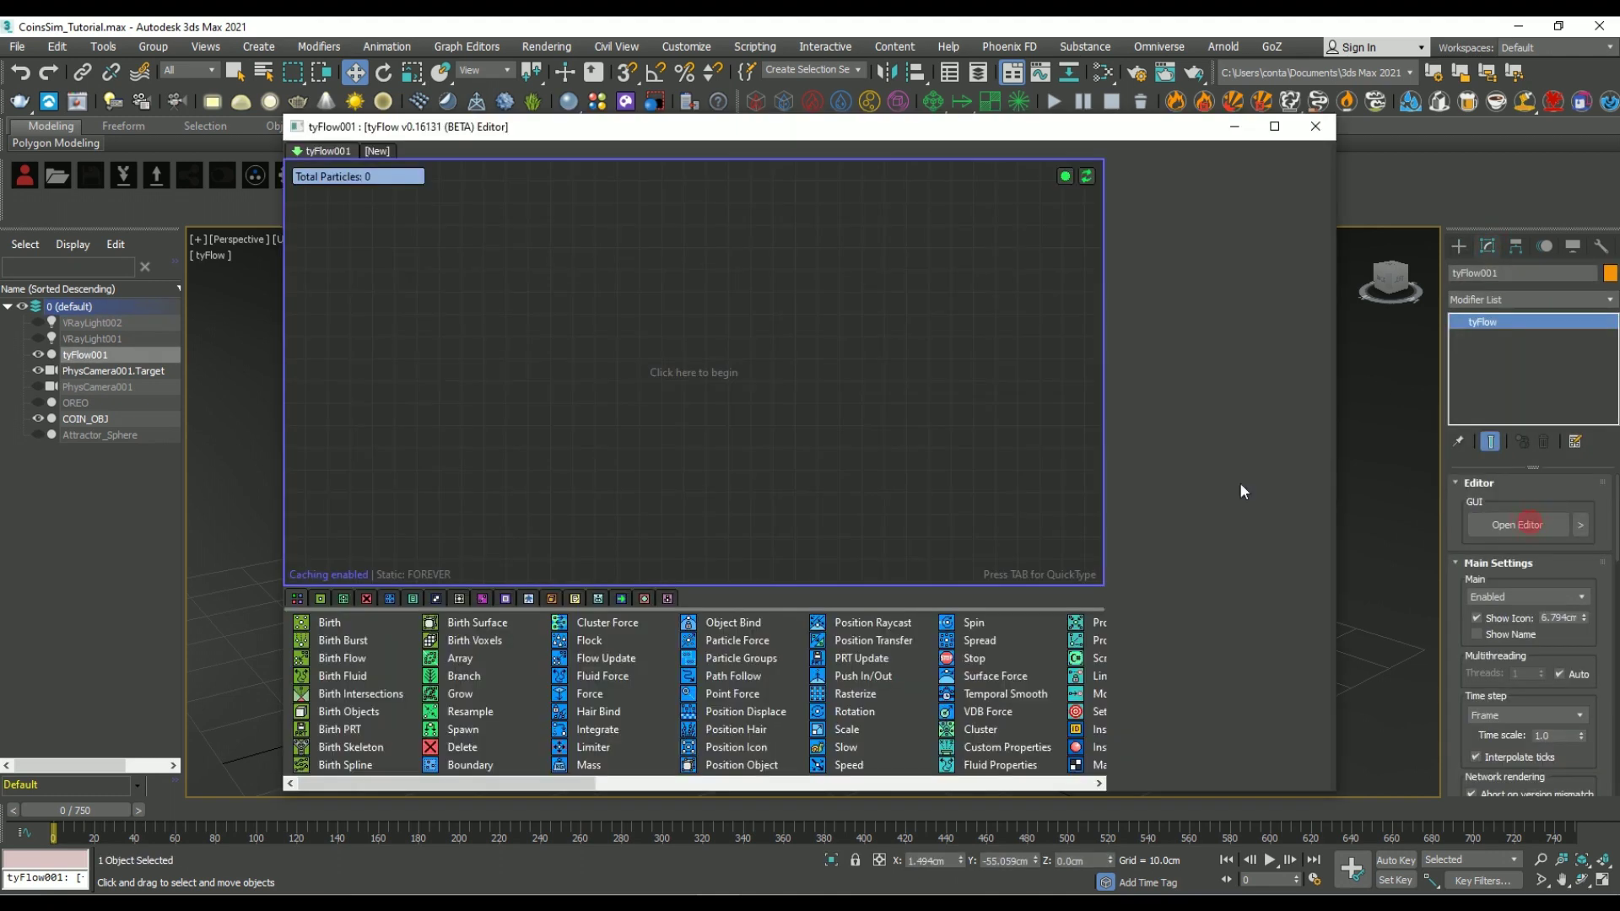
# Add a Birth event with Start -1, End 0, Total 400, and Display set to Ticks
pyautogui.moveTo(329, 622); pyautogui.dragTo(513, 304)
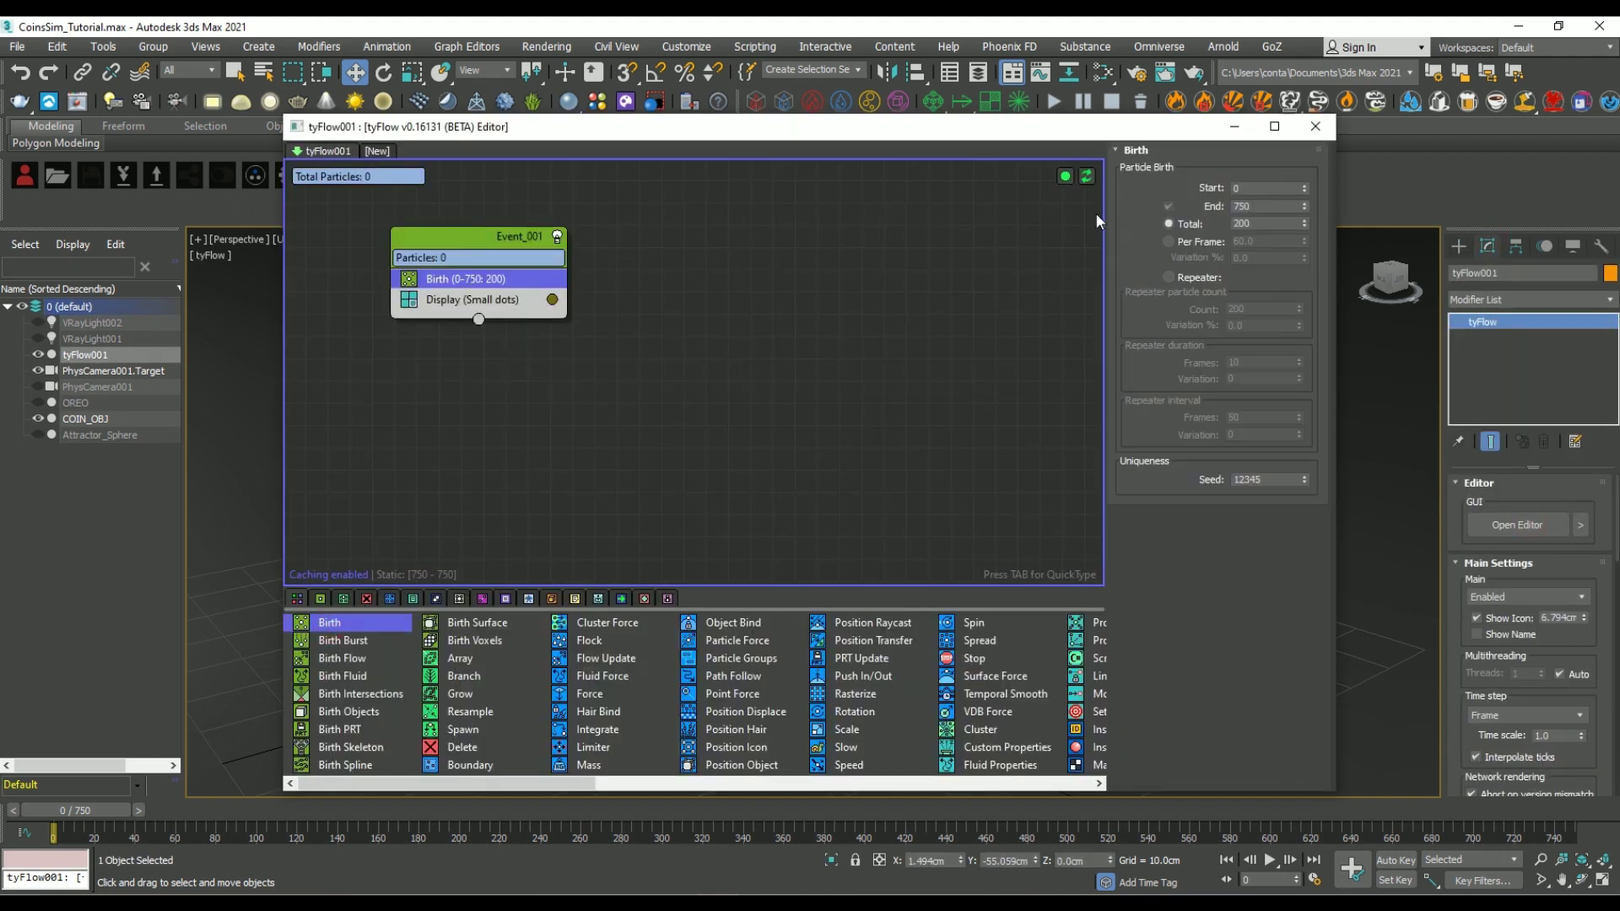
pyautogui.rightClick(1303, 210)
pyautogui.click(497, 297)
pyautogui.click(1215, 185)
pyautogui.click(1151, 239)
pyautogui.click(489, 280)
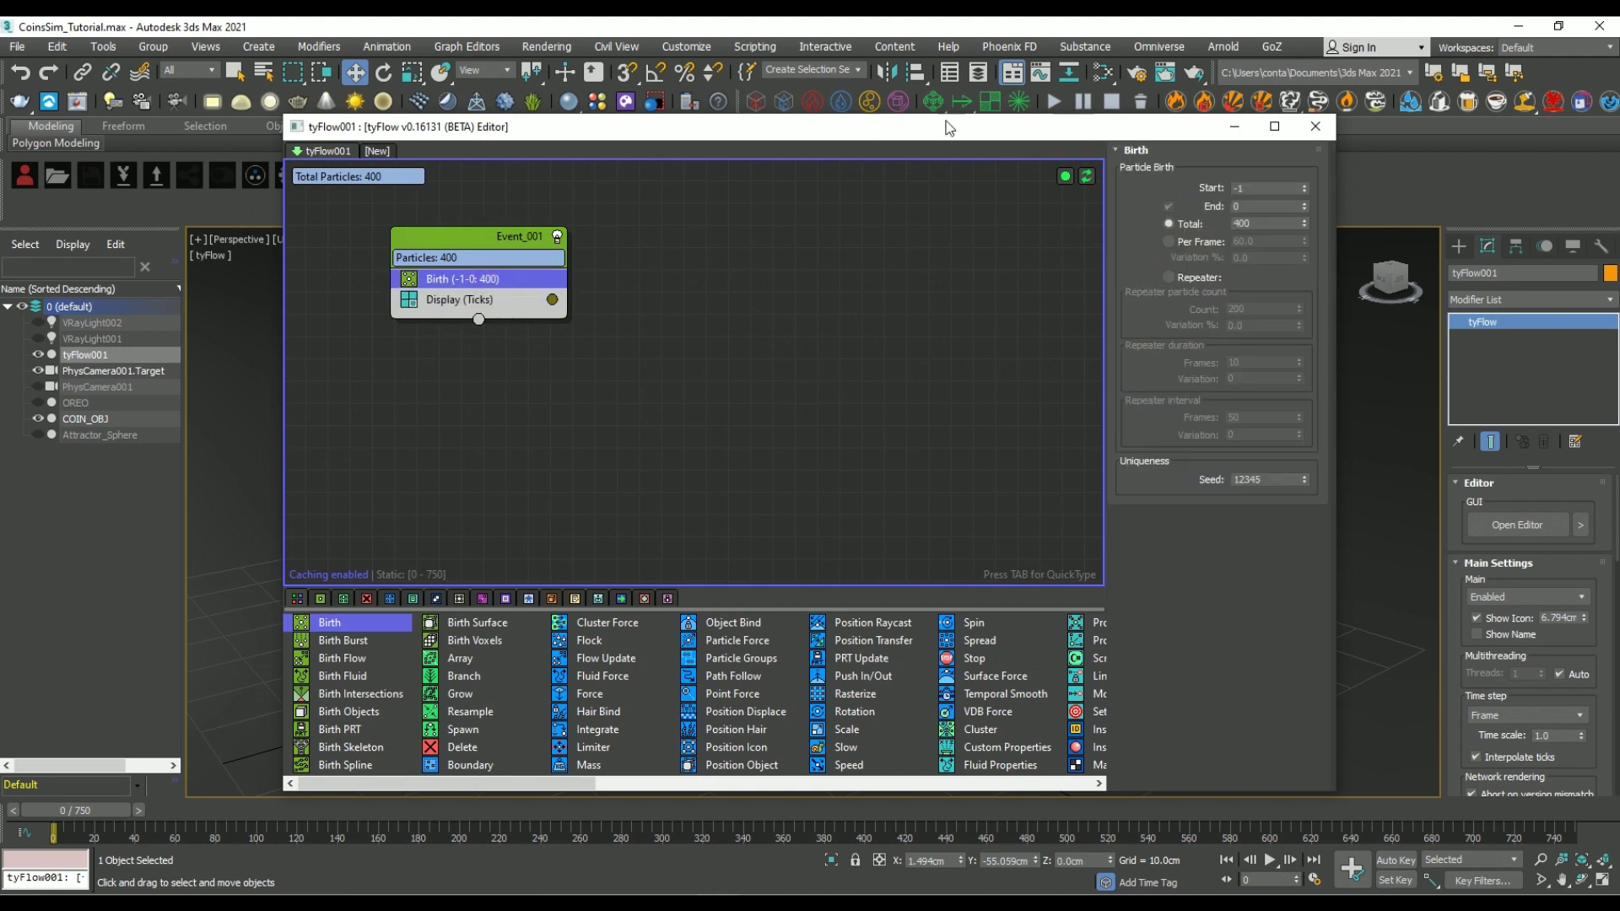
pyautogui.moveTo(949, 127); pyautogui.dragTo(686, 102)
pyautogui.click(1458, 245)
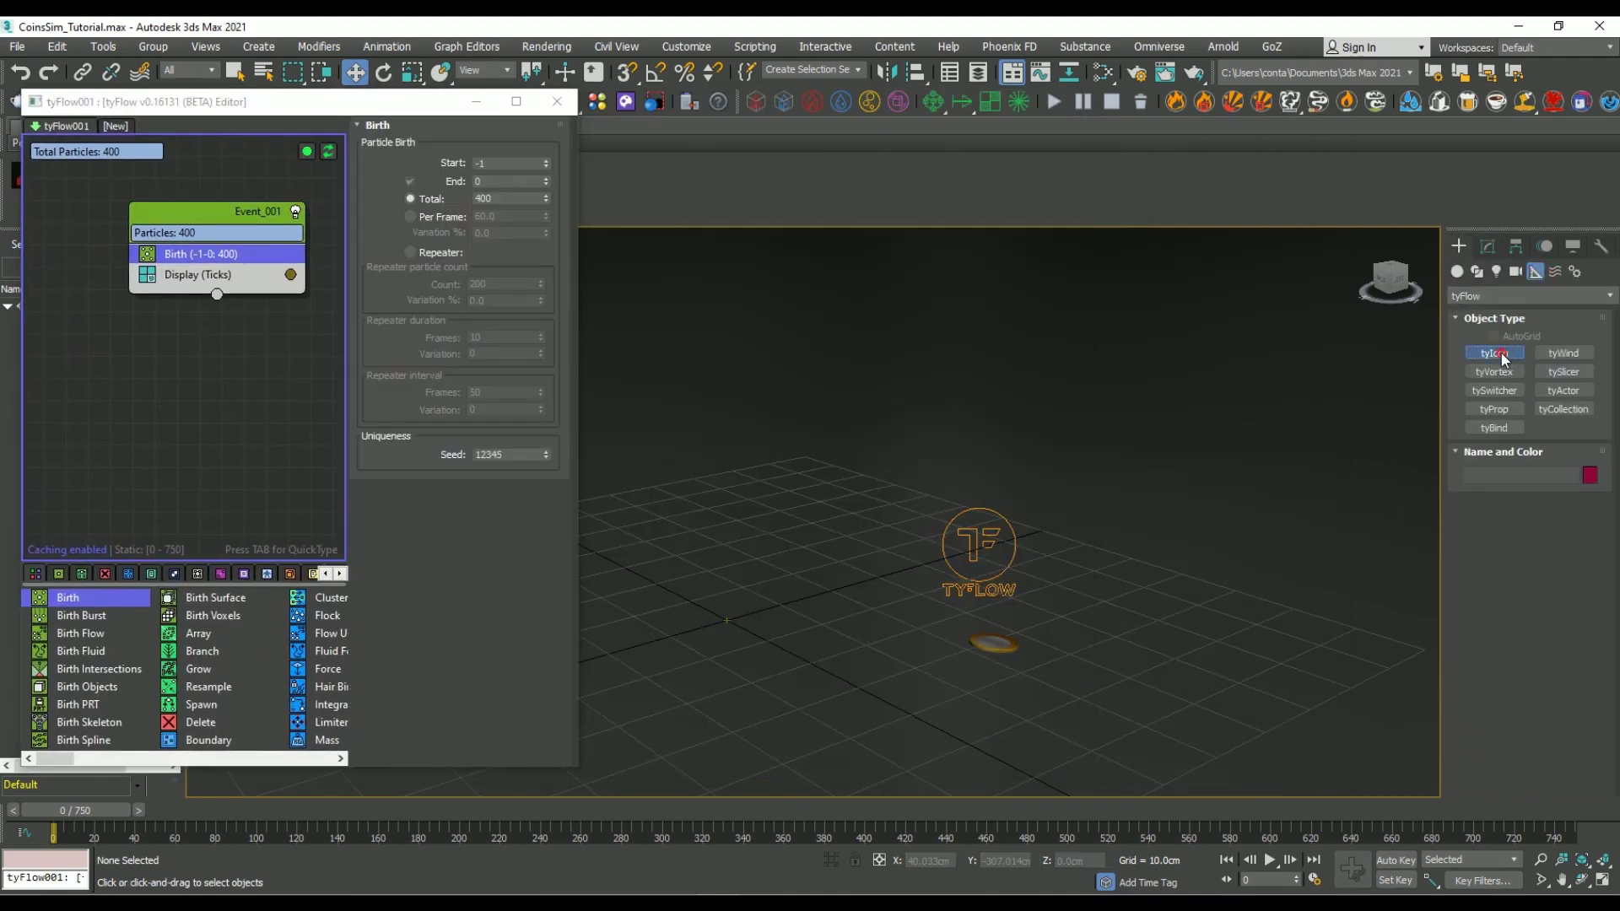
# Create a tyIcon helper shaped as a Box with Length, Width and Height 50
pyautogui.click(1493, 352)
pyautogui.moveTo(725, 618); pyautogui.dragTo(932, 635)
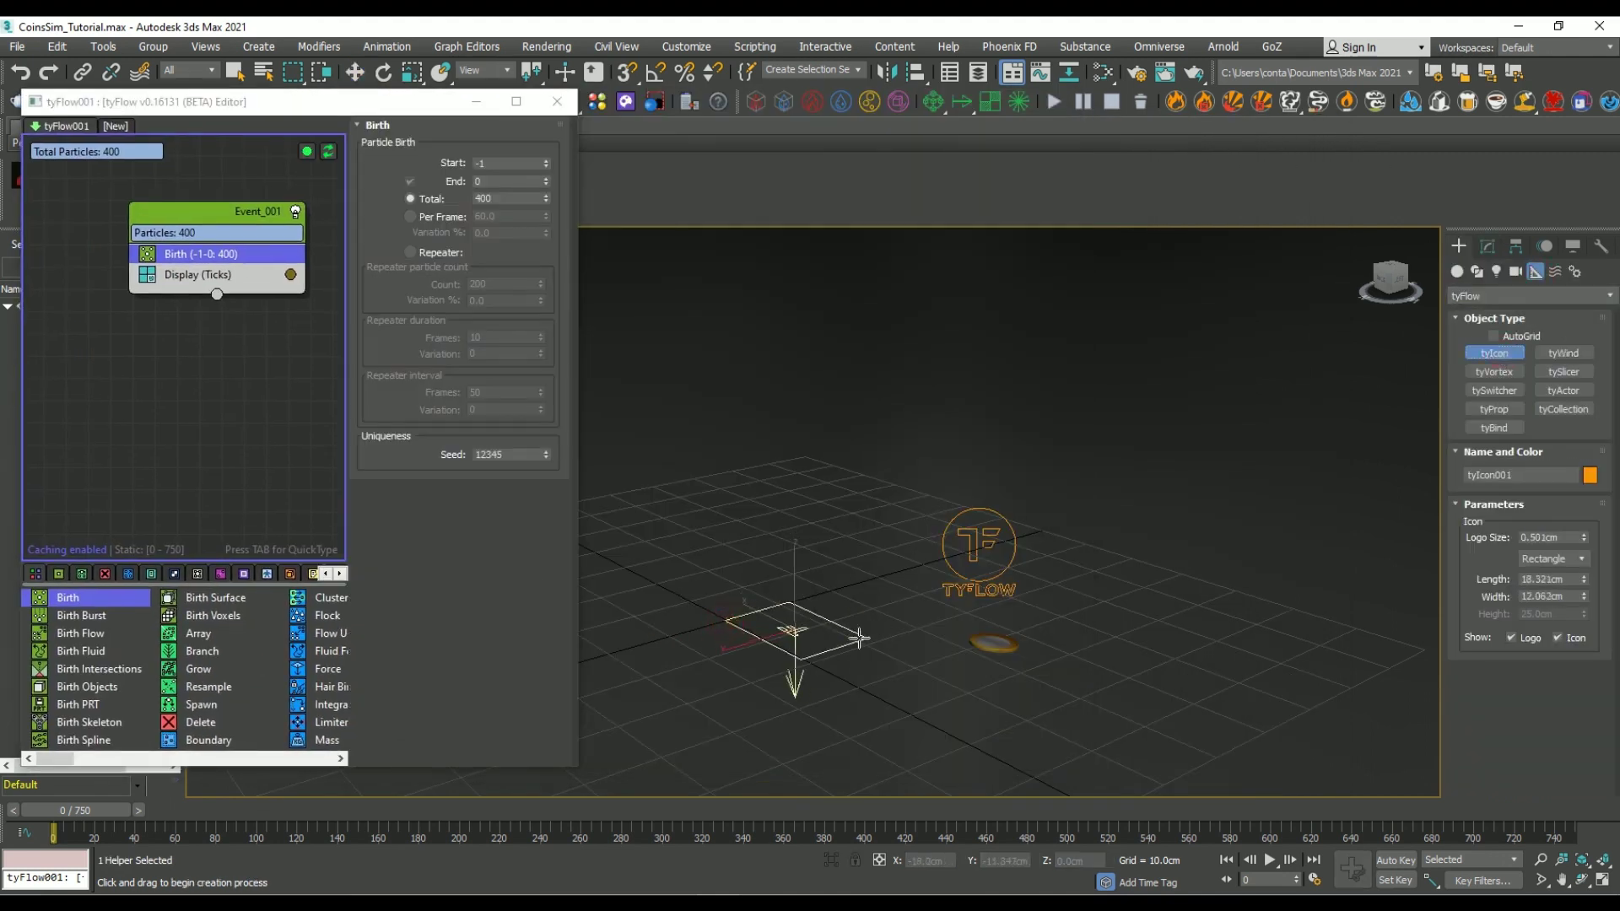
pyautogui.click(1486, 246)
pyautogui.click(1580, 535)
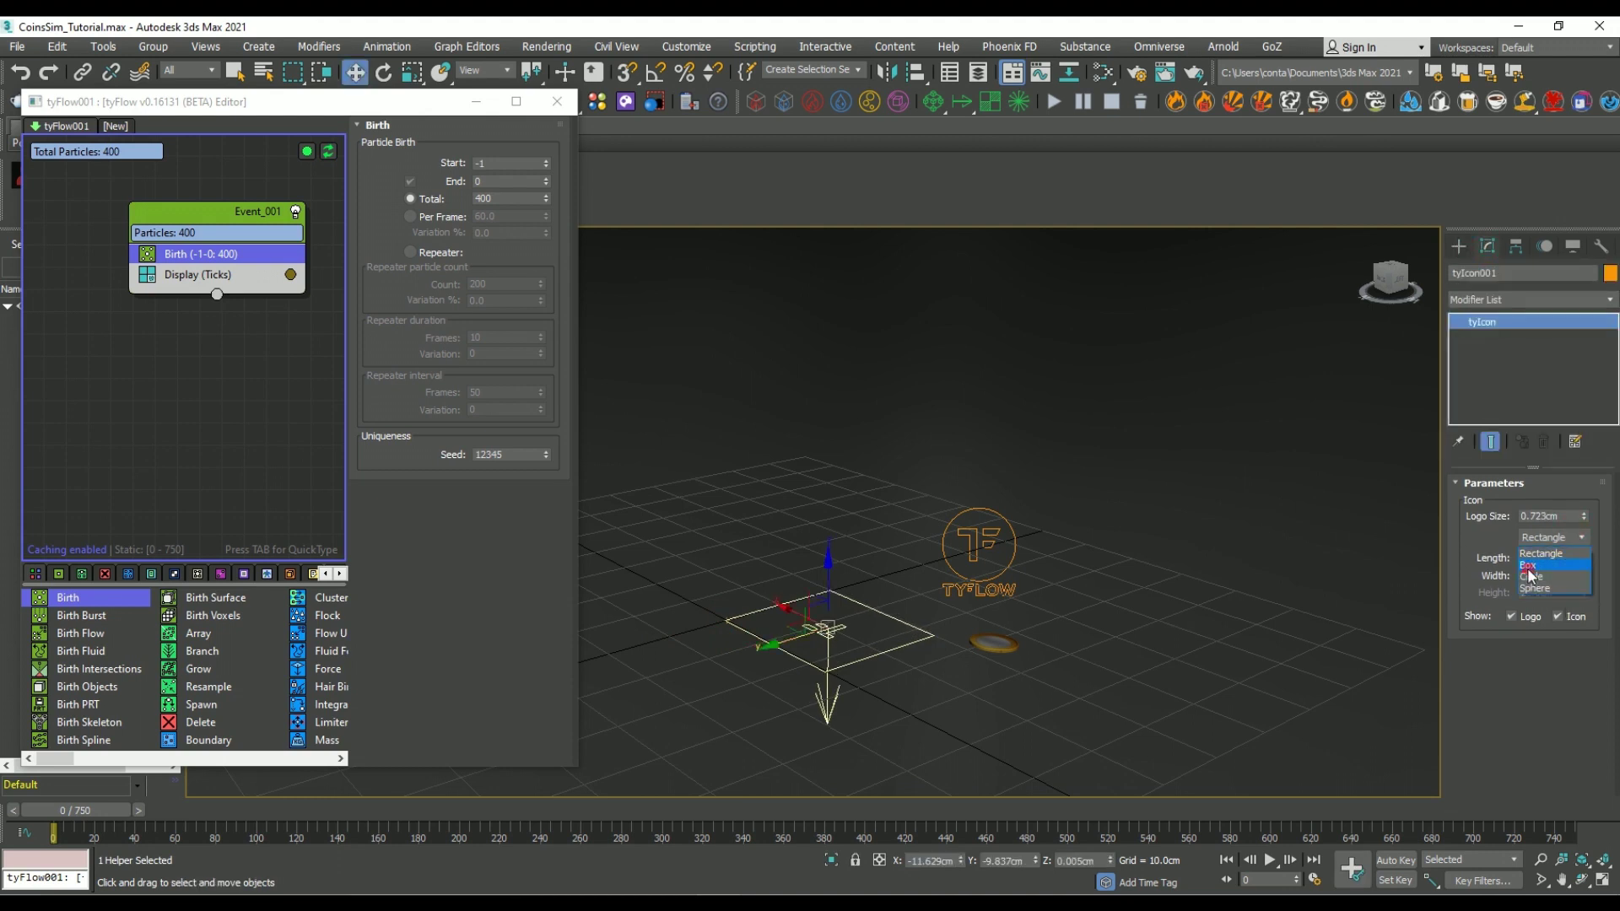
pyautogui.click(1544, 557)
pyautogui.doubleClick(1550, 557)
pyautogui.write('50')
pyautogui.press('Tab')
pyautogui.write('50')
pyautogui.press('Tab')
pyautogui.write('50')
pyautogui.press('Return')
pyautogui.click(1103, 451)
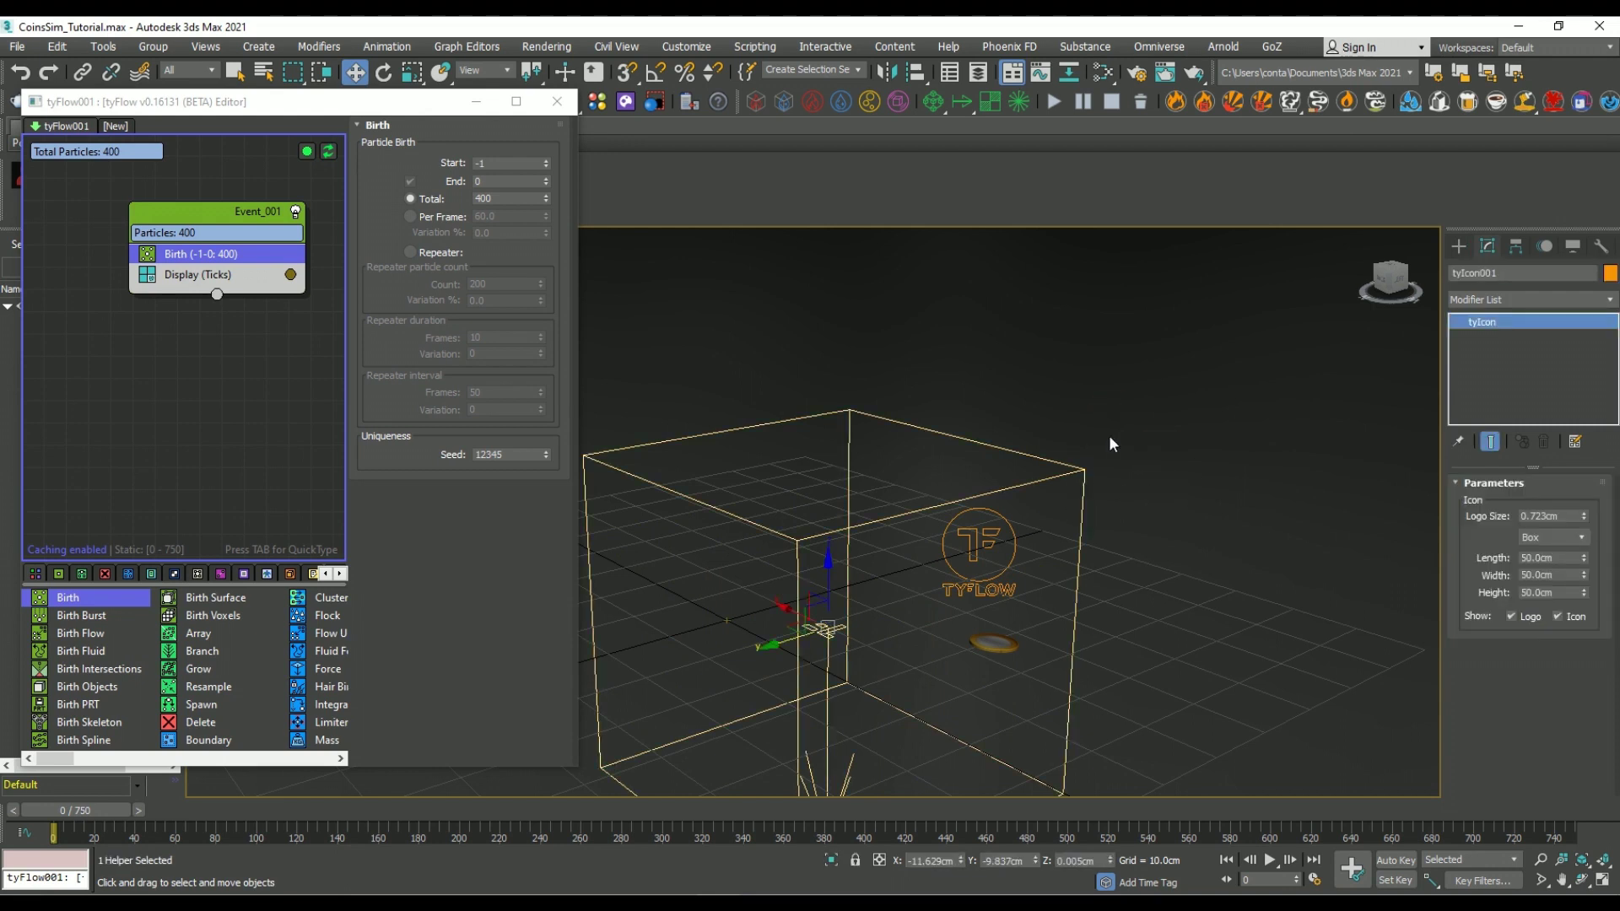
# Position the tyIcon box at X 0, Y 0, Z 25 and frame it in view
pyautogui.press('F12')
pyautogui.rightClick(831, 454)
pyautogui.rightClick(834, 490)
pyautogui.write('5')
pyautogui.press('Return')
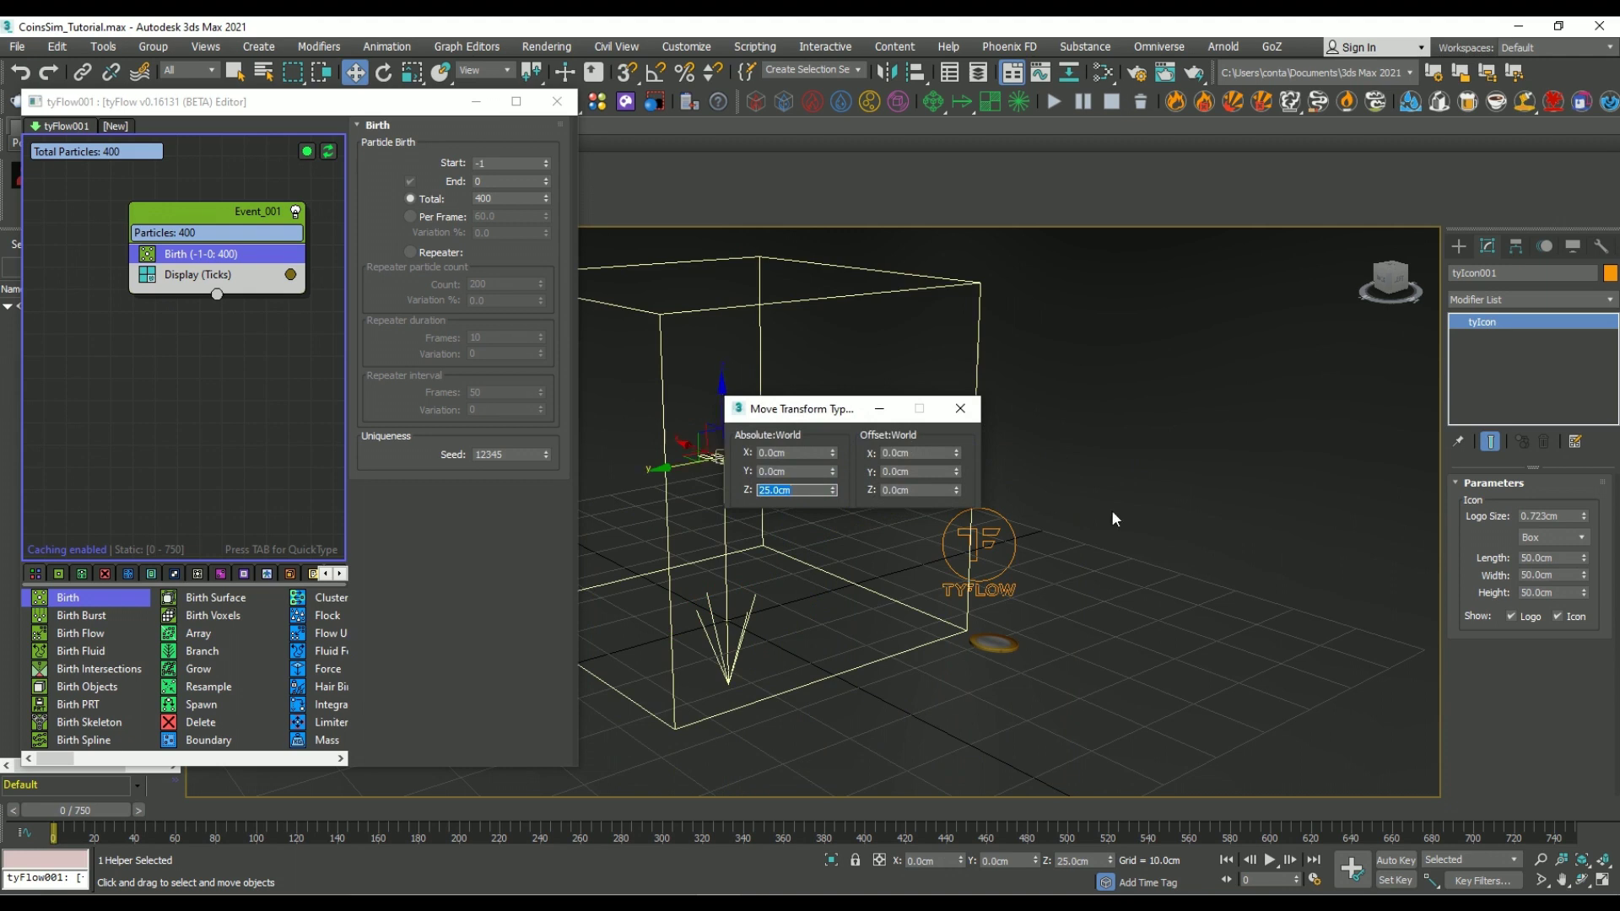
pyautogui.click(1143, 481)
pyautogui.click(960, 408)
pyautogui.scroll(-3, 1060, 493)
pyautogui.scroll(3, 1131, 464)
pyautogui.scroll(2, 1034, 437)
pyautogui.moveTo(1035, 437); pyautogui.dragTo(1122, 459, button='middle')
# Add a Position Icon operator into Event_001 and delete the leftover empty event
pyautogui.press('Tab')
pyautogui.write('posit')
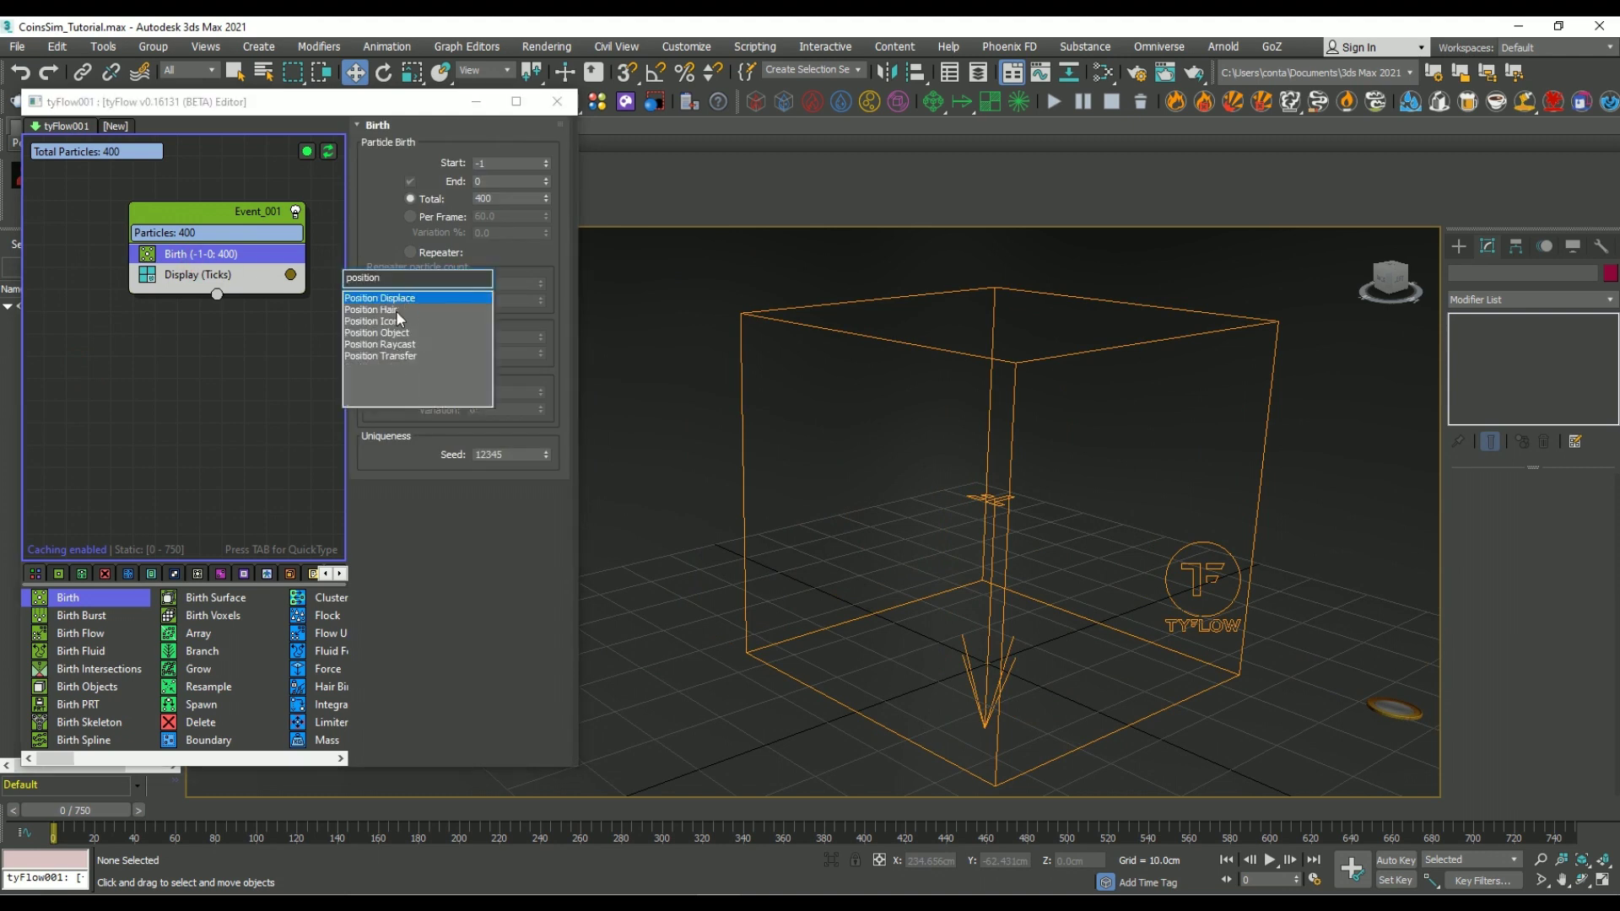
pyautogui.click(398, 321)
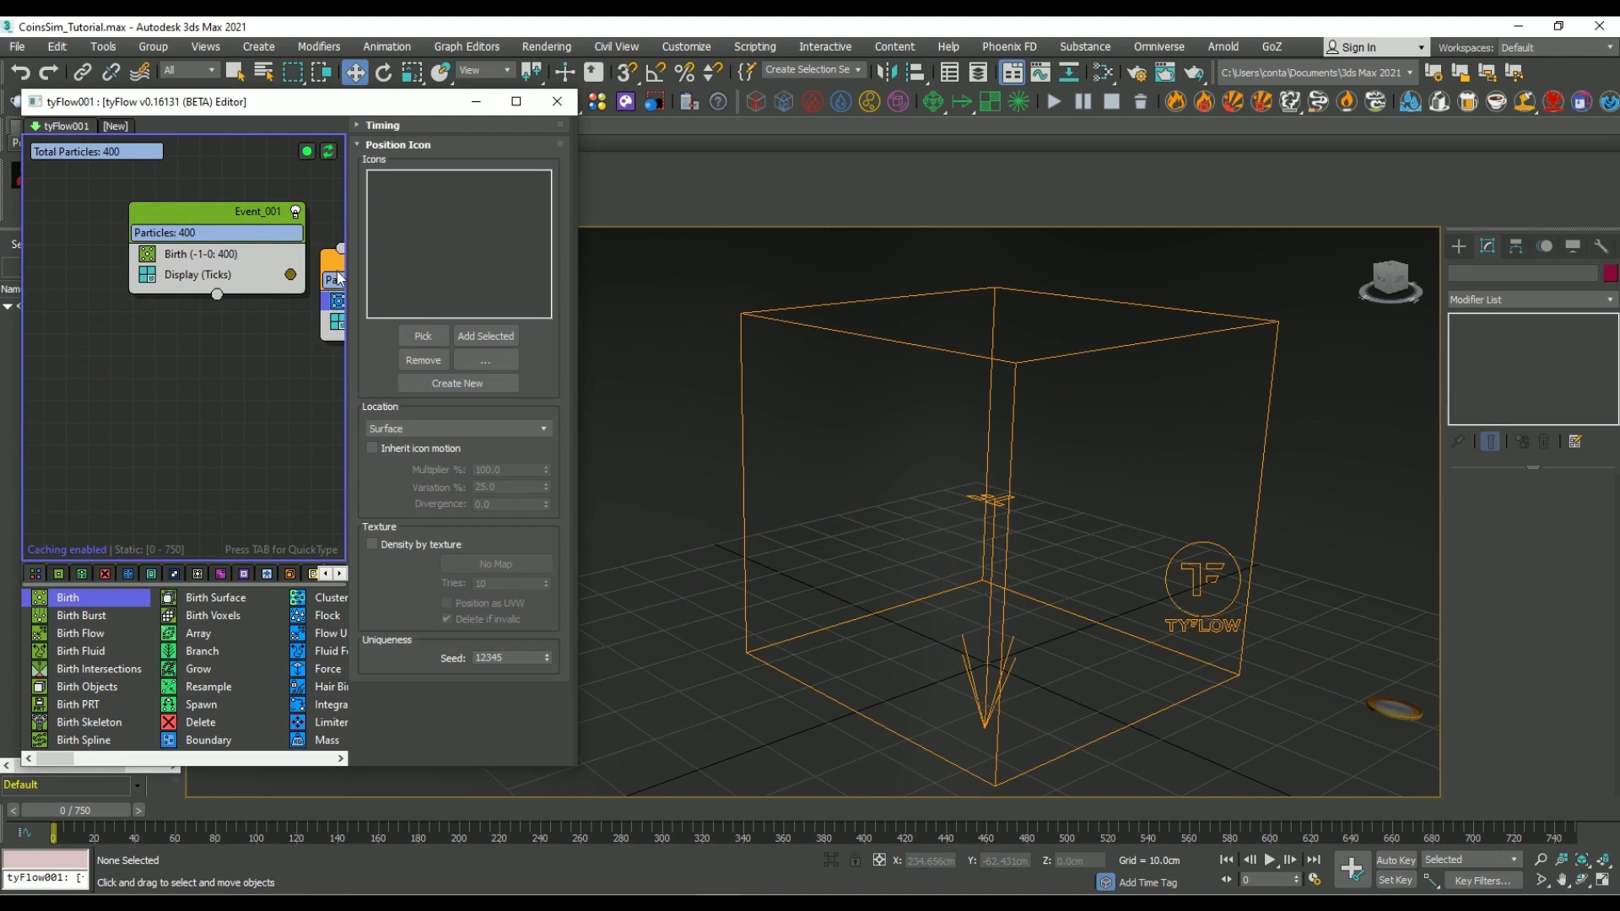
pyautogui.moveTo(339, 276)
pyautogui.mouseDown()
pyautogui.moveTo(103, 372)
pyautogui.moveTo(240, 271)
pyautogui.mouseUp()
pyautogui.click(248, 409)
pyautogui.press('Delete')
# Set Position Icon to use tyIcon001 with Location set to Volume
pyautogui.click(211, 275)
pyautogui.click(422, 336)
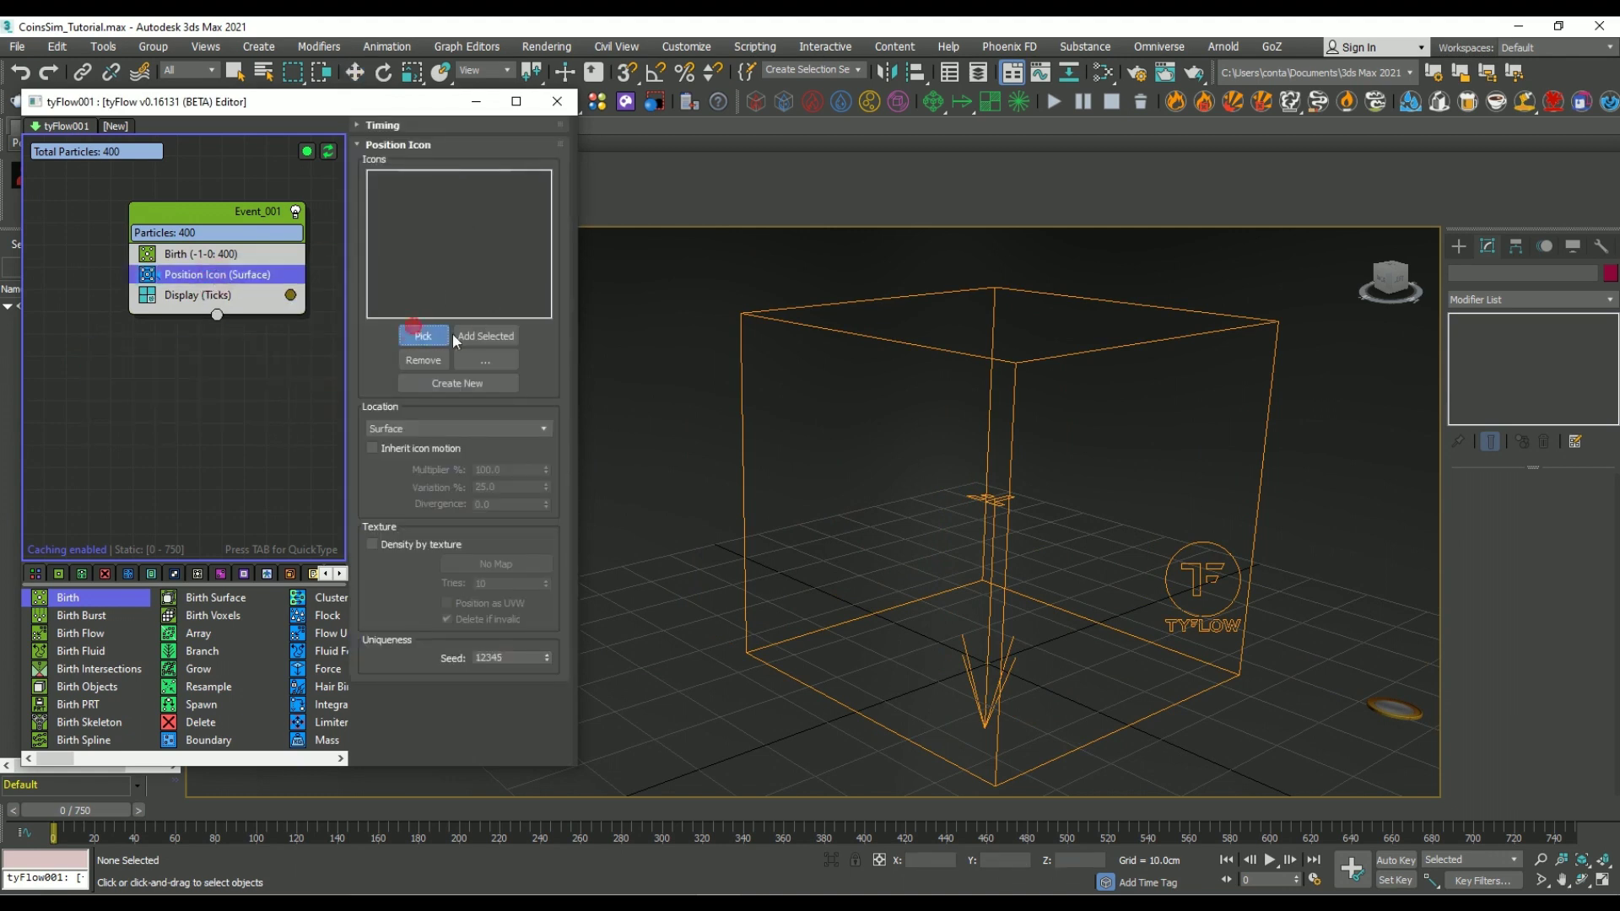
pyautogui.click(742, 472)
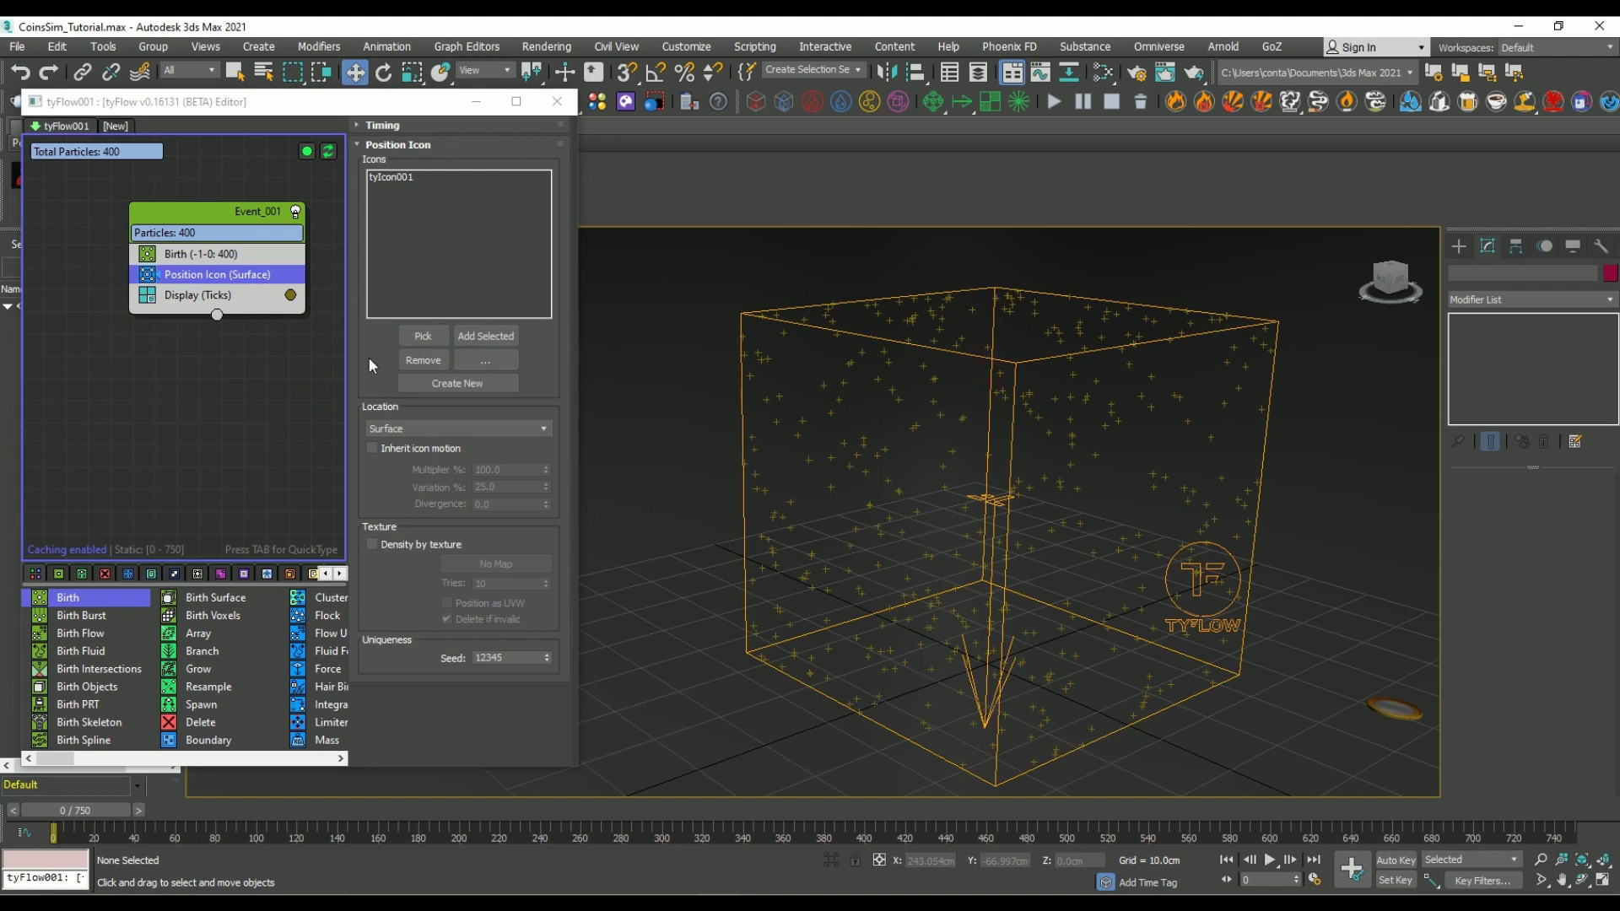
pyautogui.click(426, 427)
pyautogui.click(386, 467)
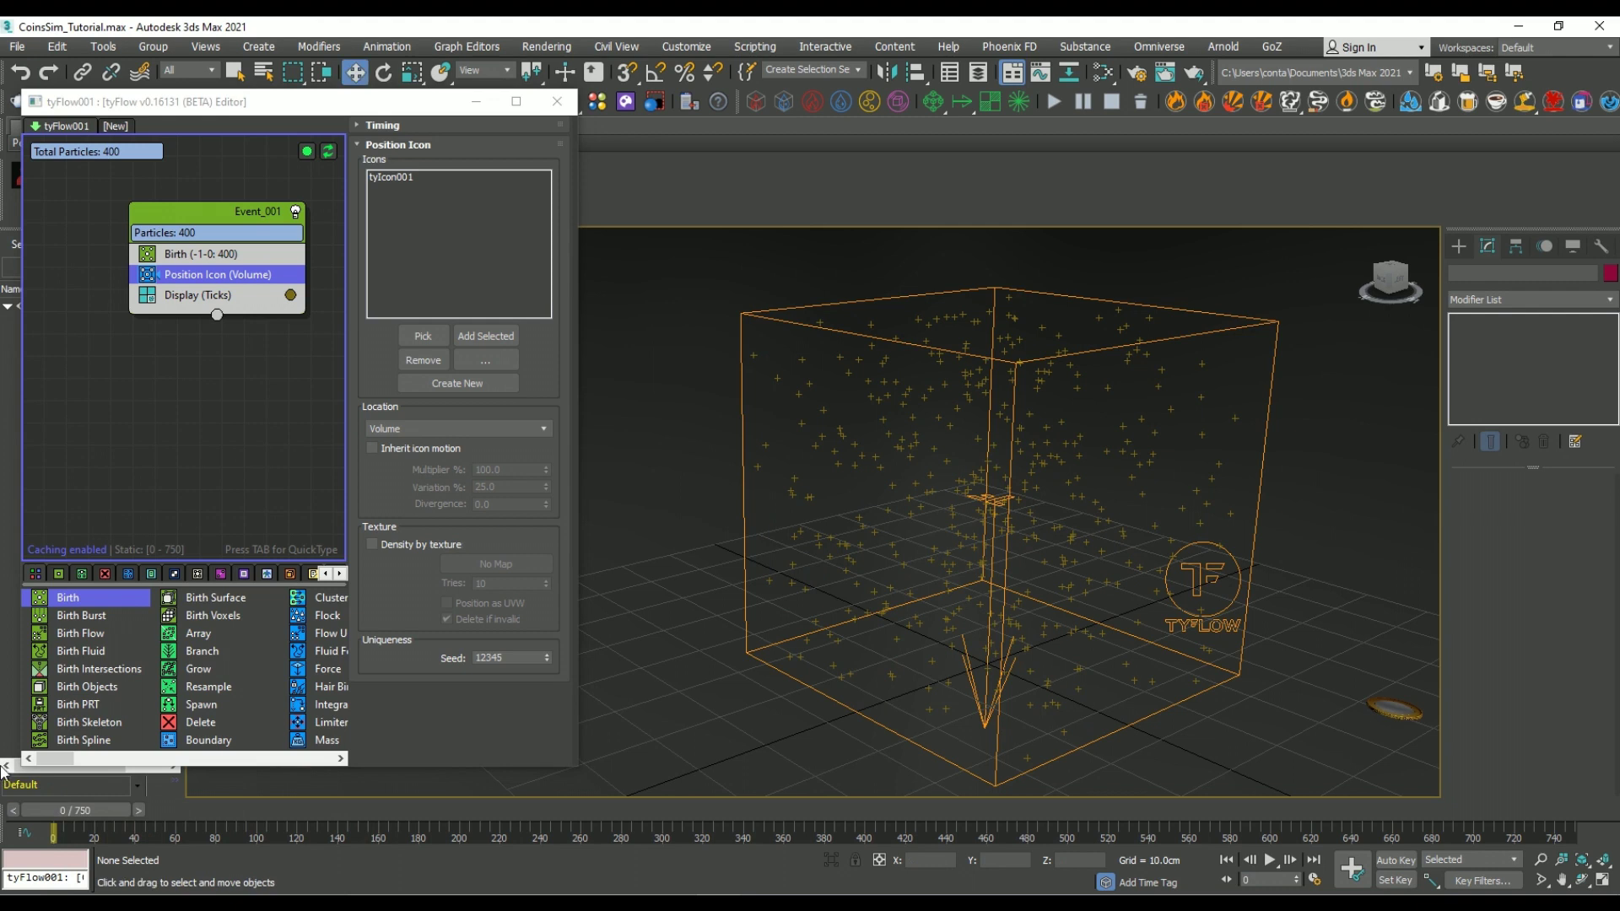
# Add a Shape operator to Event_001 set to use a scene object
pyautogui.press('Tab')
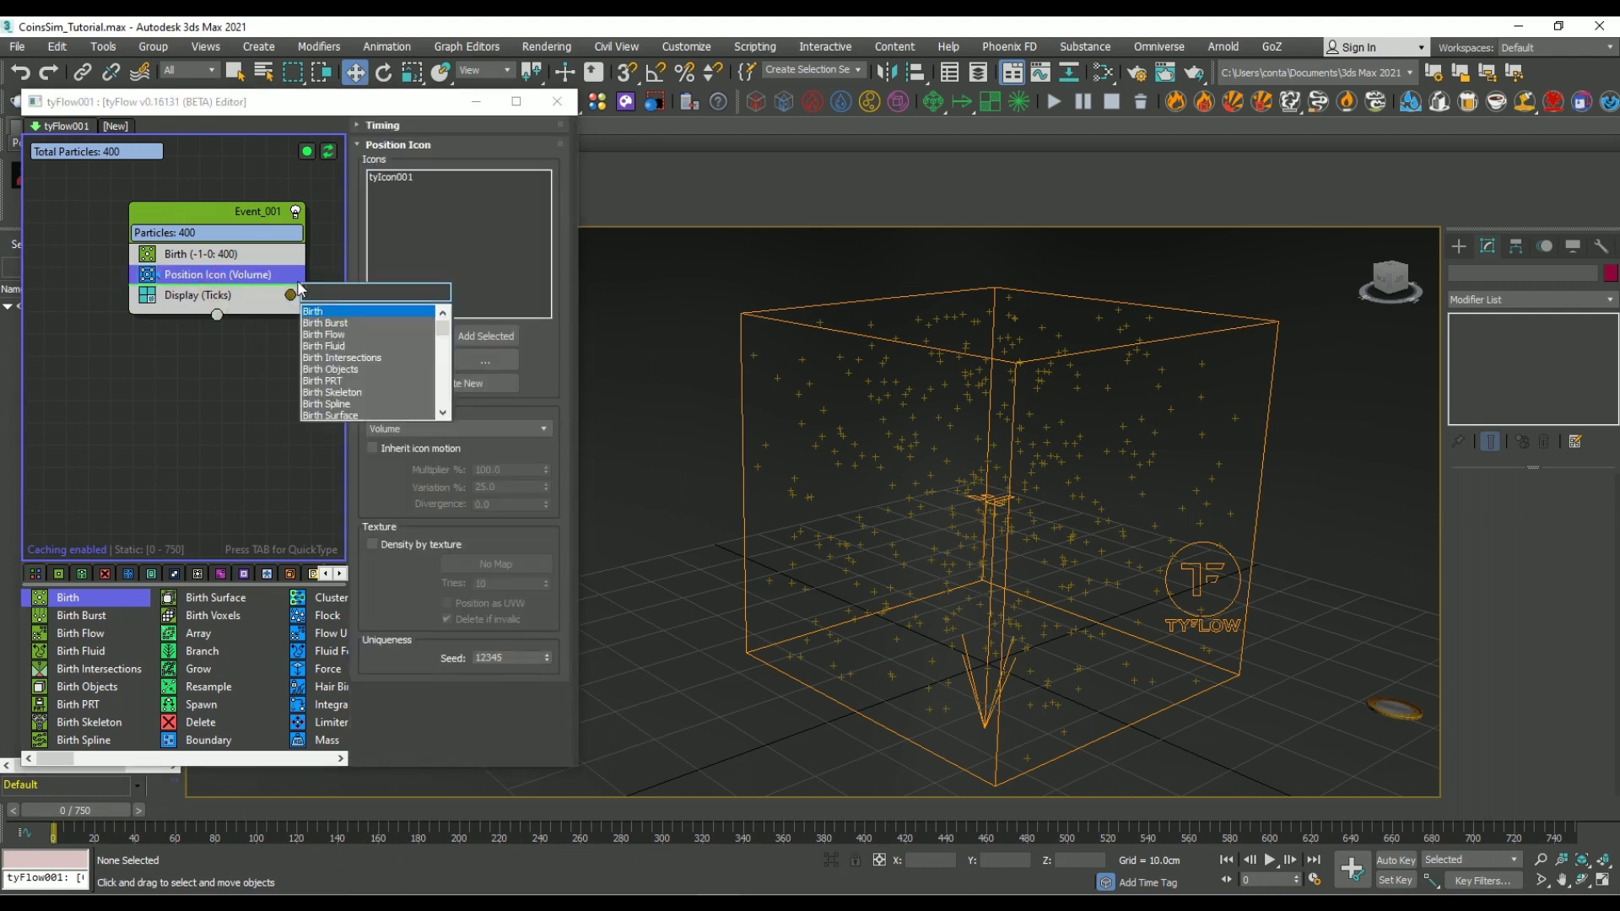
pyautogui.write('shape')
pyautogui.press('Return')
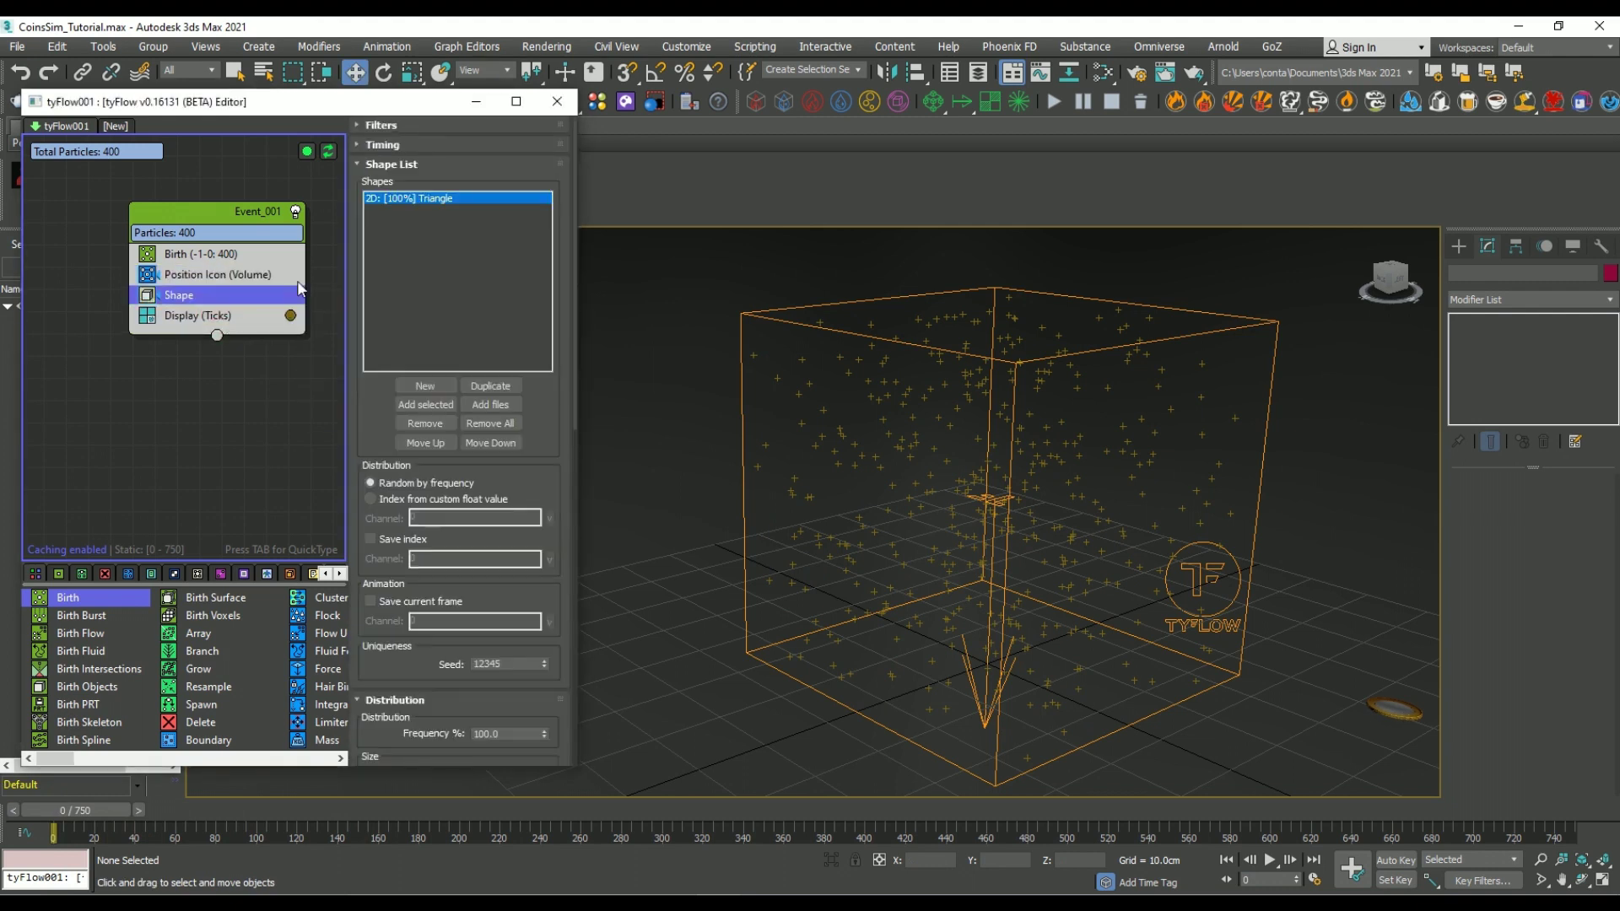
pyautogui.scroll(-2, 396, 483)
pyautogui.scroll(-3, 383, 423)
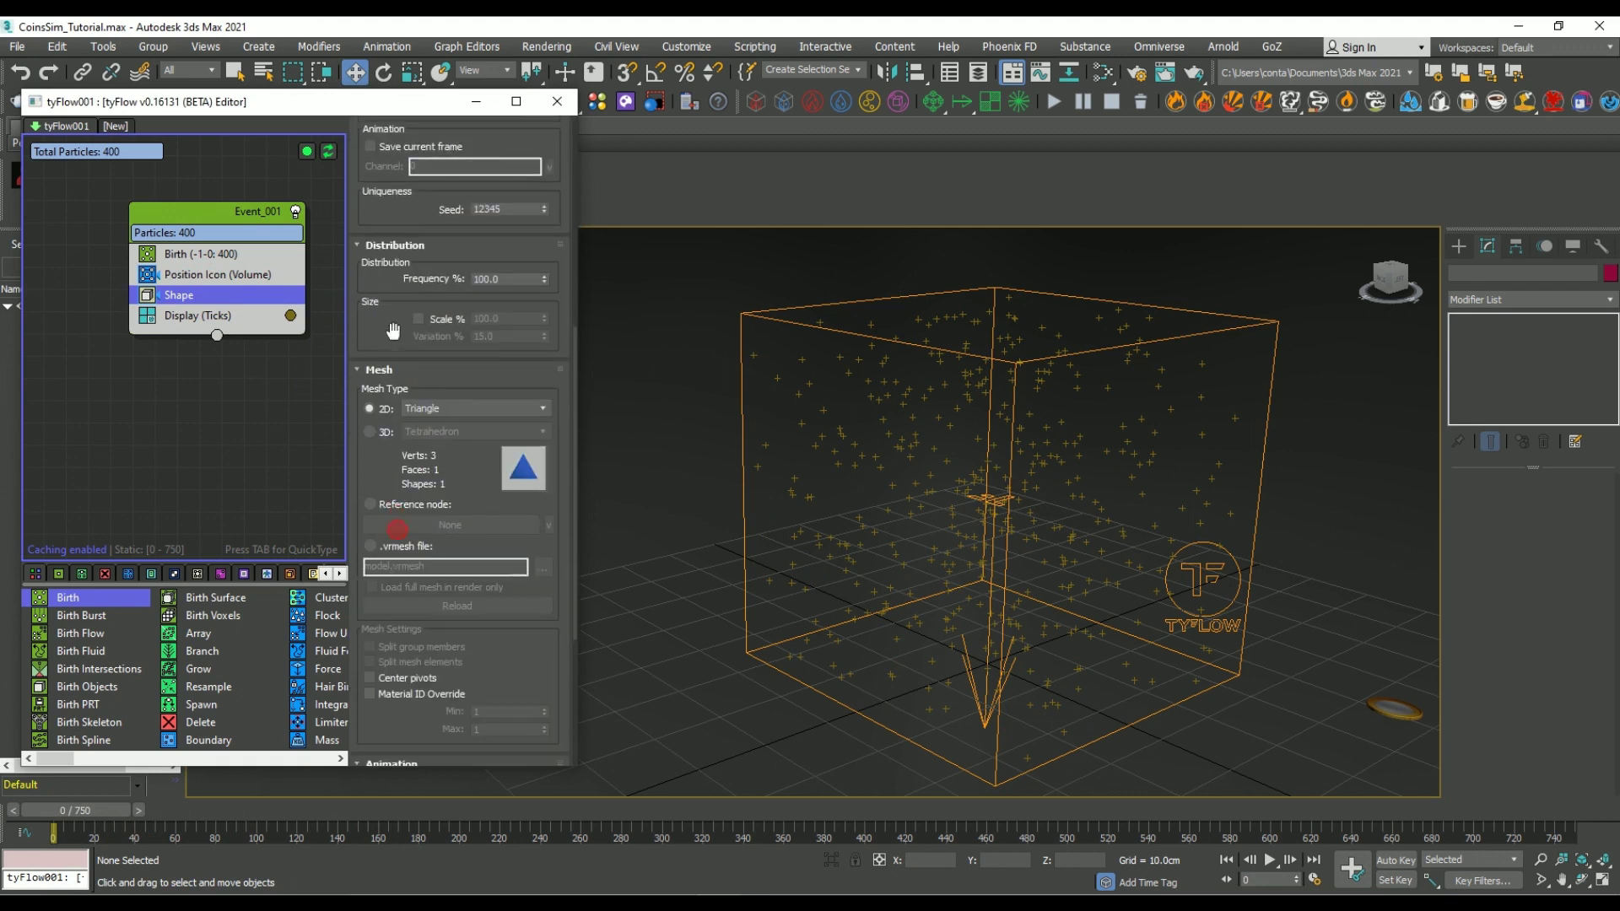
pyautogui.click(408, 507)
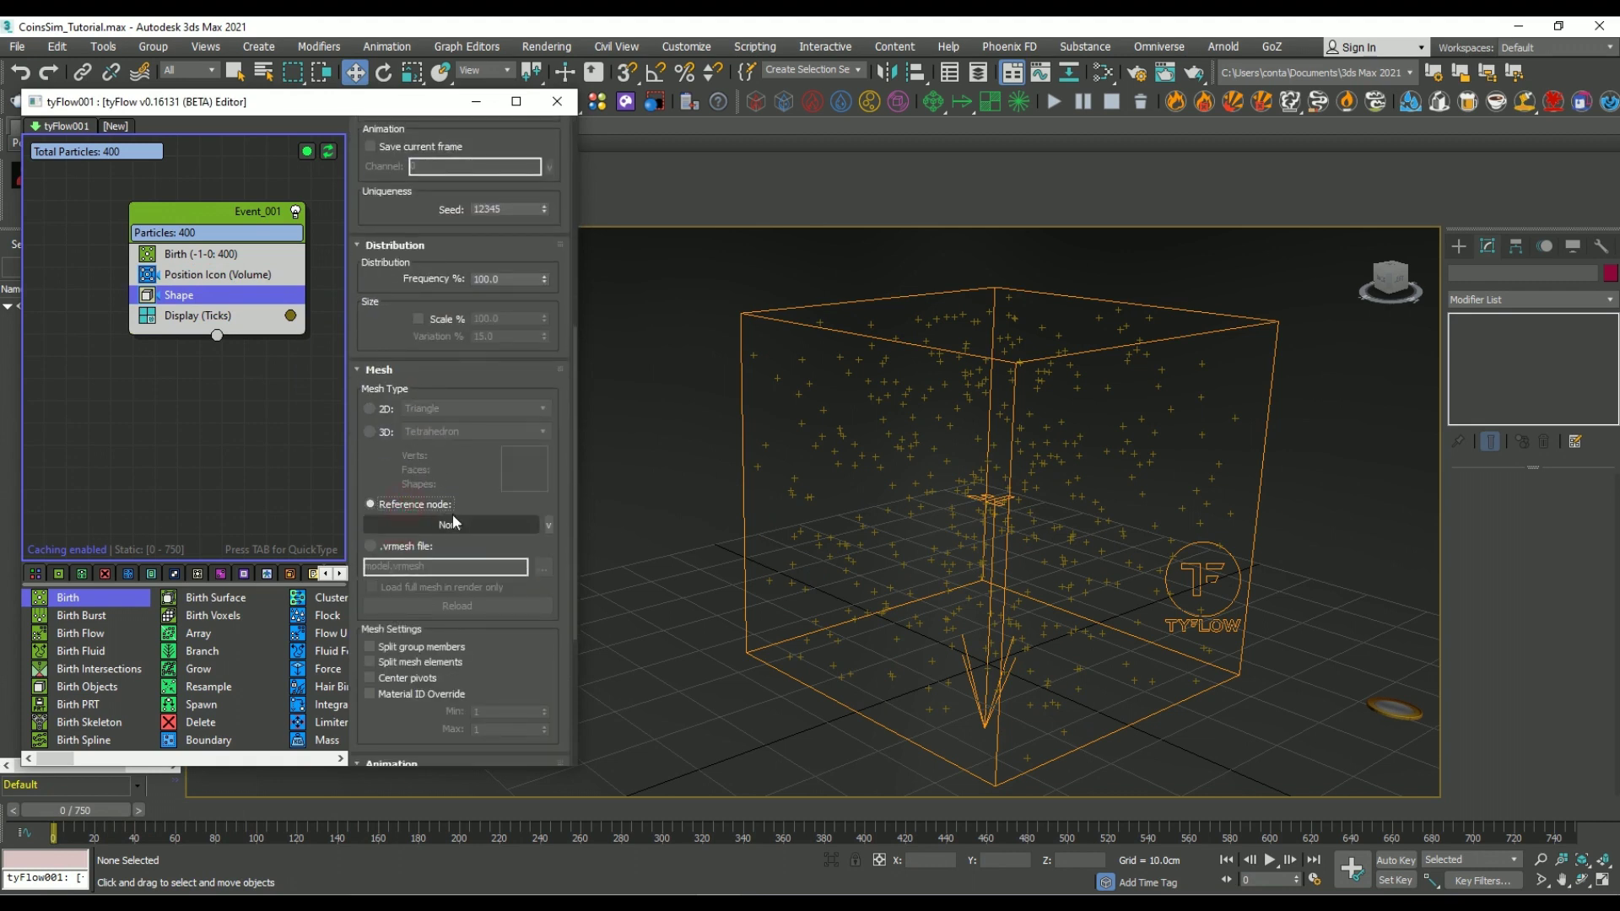
# Pick COIN_OBJ as the reference object for the particle shape
pyautogui.click(1385, 702)
pyautogui.press('z')
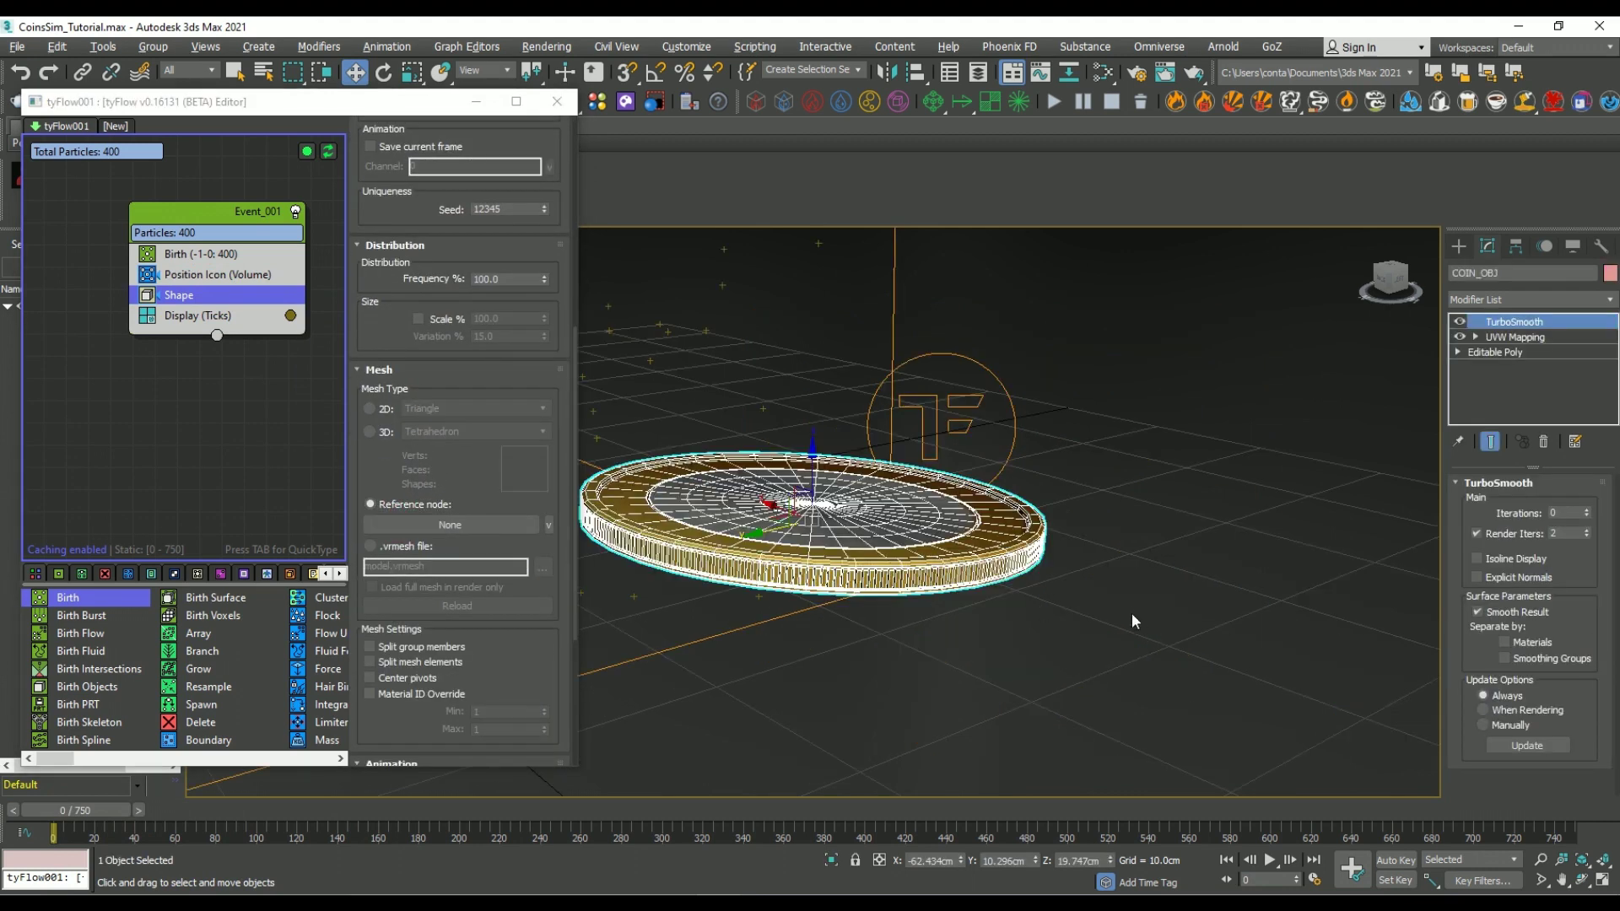
pyautogui.click(1122, 608)
pyautogui.hotkey('ctrl', 'z')
pyautogui.scroll(3, 1096, 649)
pyautogui.scroll(2, 1080, 683)
pyautogui.click(1075, 691)
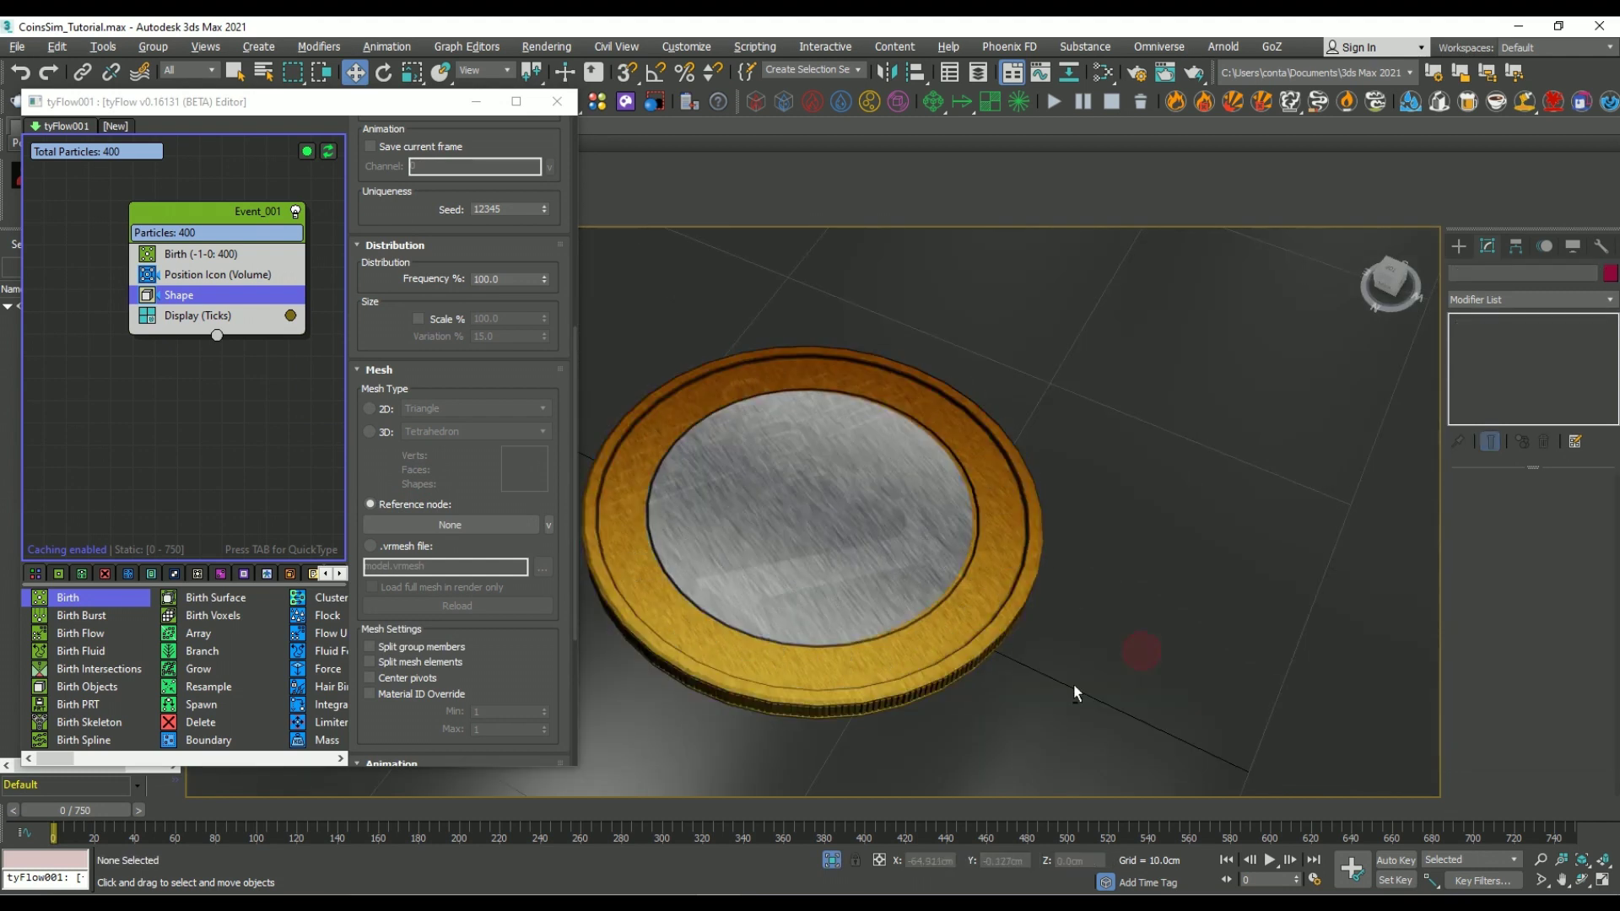
pyautogui.moveTo(1075, 692)
pyautogui.keyDown('alt'); pyautogui.mouseDown(button='middle')
pyautogui.moveTo(1139, 632)
pyautogui.moveTo(1041, 654)
pyautogui.moveTo(1070, 452)
pyautogui.moveTo(1027, 633)
pyautogui.moveTo(950, 576)
pyautogui.mouseUp(button='middle'); pyautogui.keyUp('alt')
pyautogui.click(950, 576)
pyautogui.click(450, 524)
pyautogui.click(776, 498)
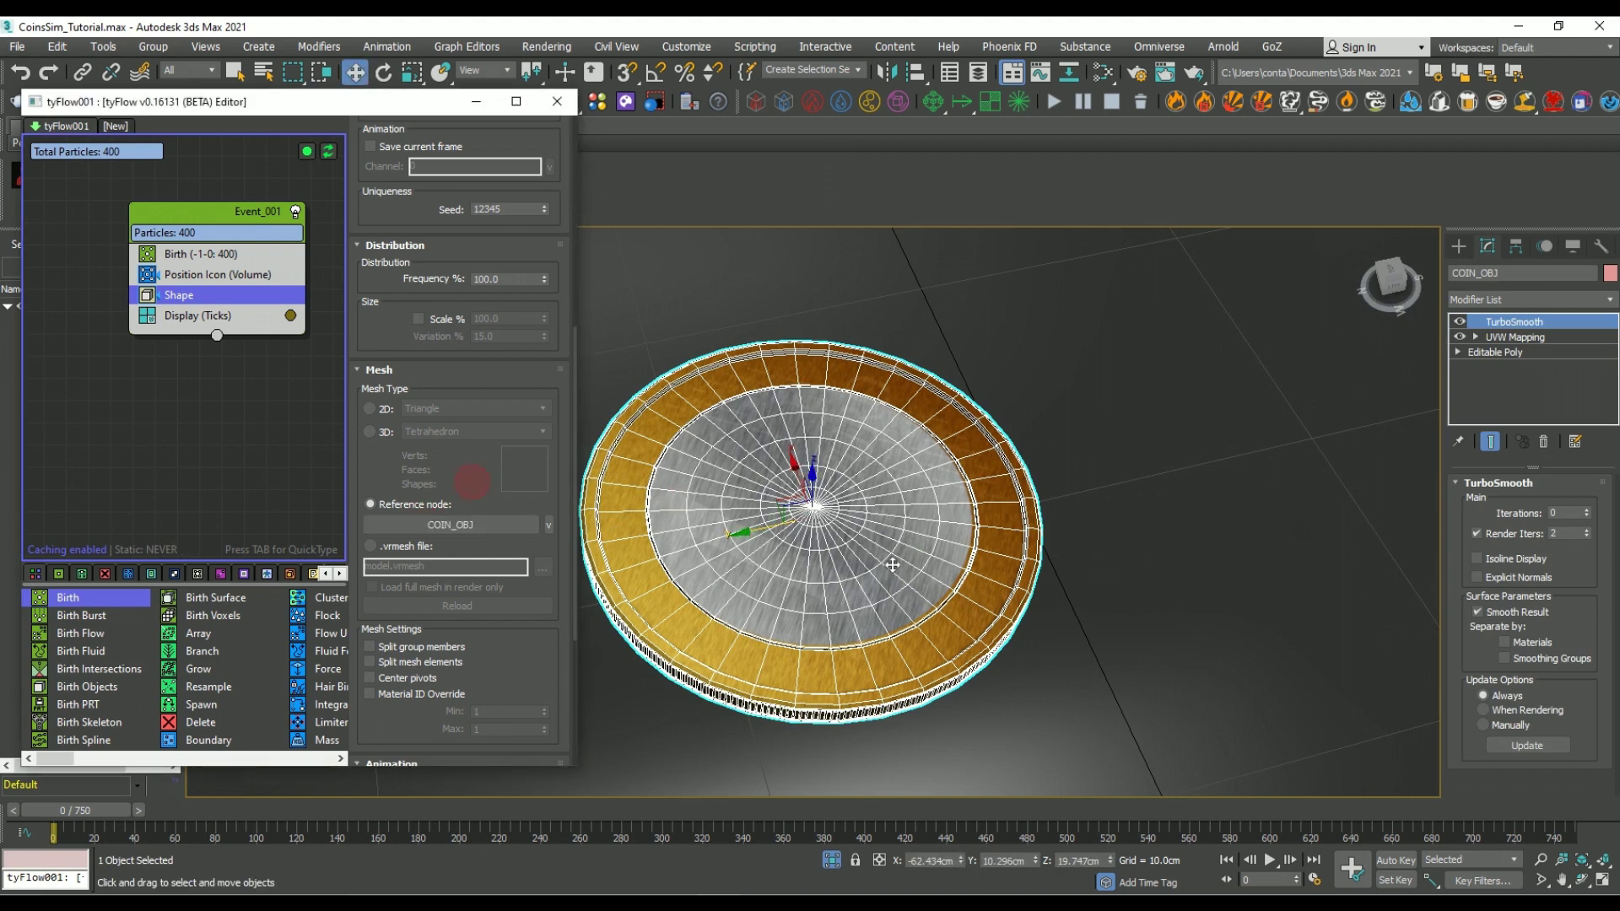
pyautogui.hotkey('shift', 'z')
pyautogui.click(1138, 504)
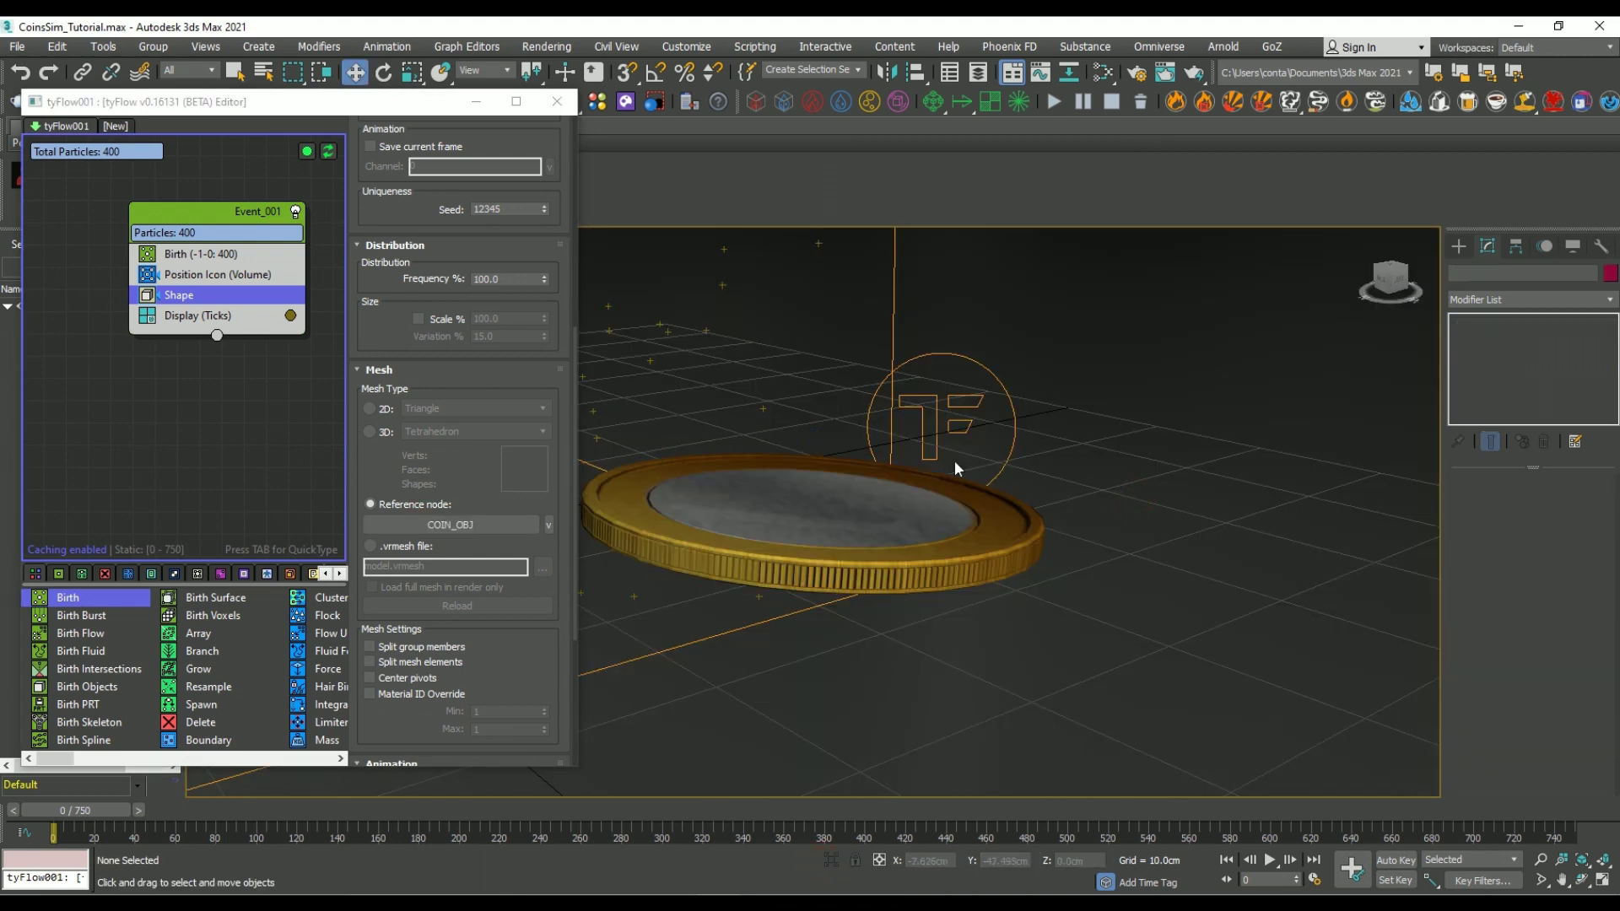
pyautogui.scroll(-5, 985, 426)
pyautogui.keyDown('alt'); pyautogui.moveTo(1059, 473); pyautogui.dragTo(1012, 540, button='middle'); pyautogui.keyUp('alt')
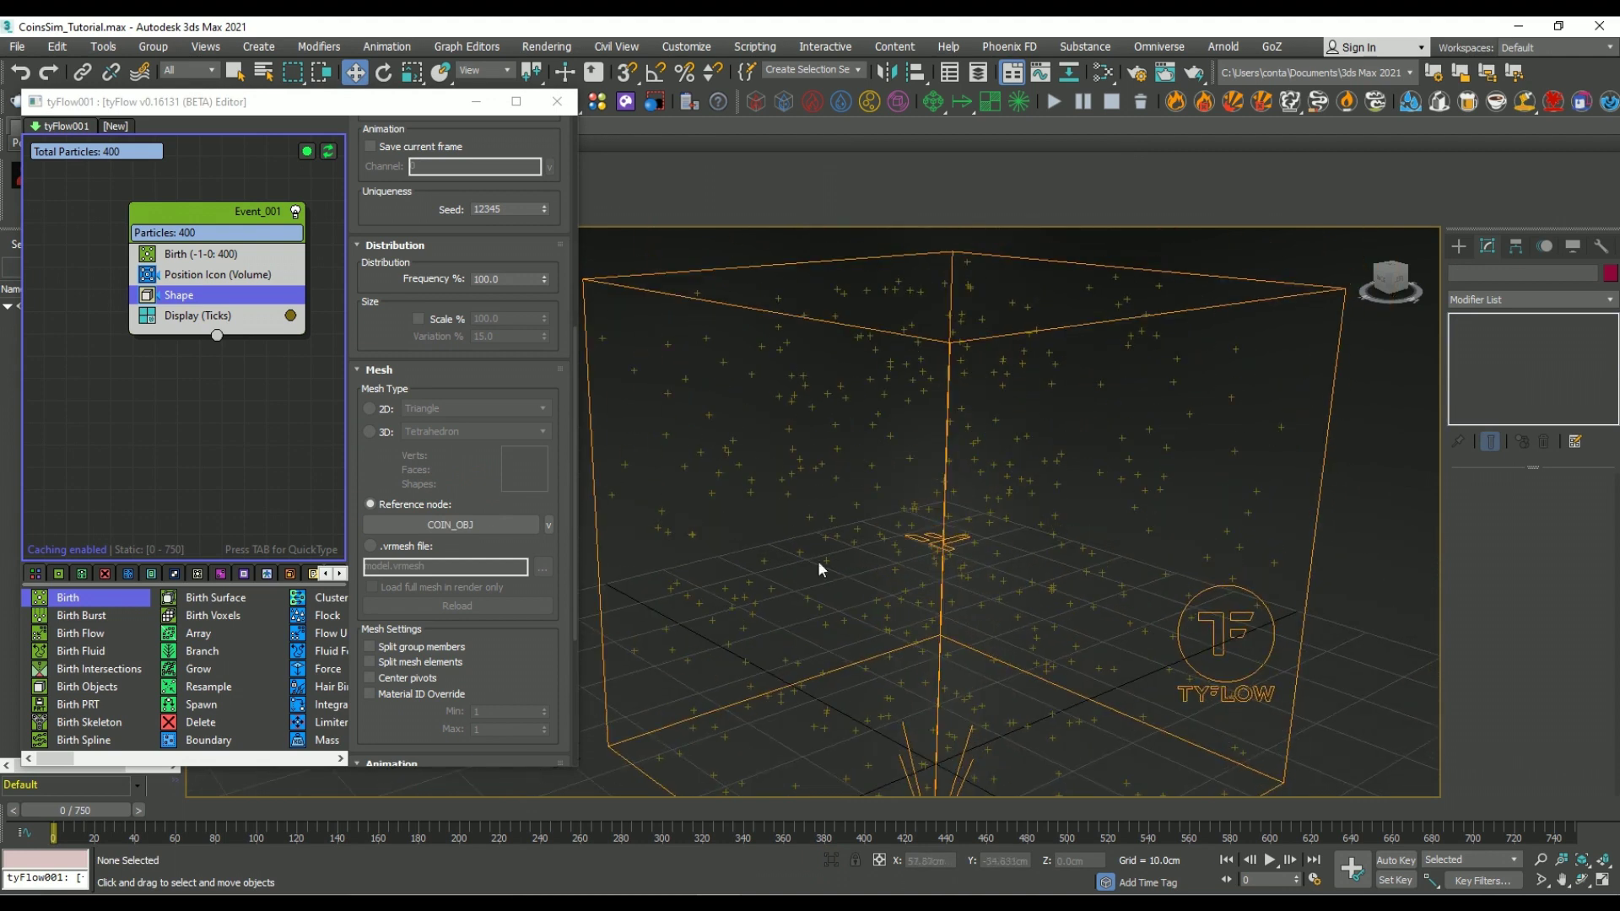
# Set the Display operator to show particles as coin geometry
pyautogui.click(194, 316)
pyautogui.click(451, 160)
pyautogui.click(390, 246)
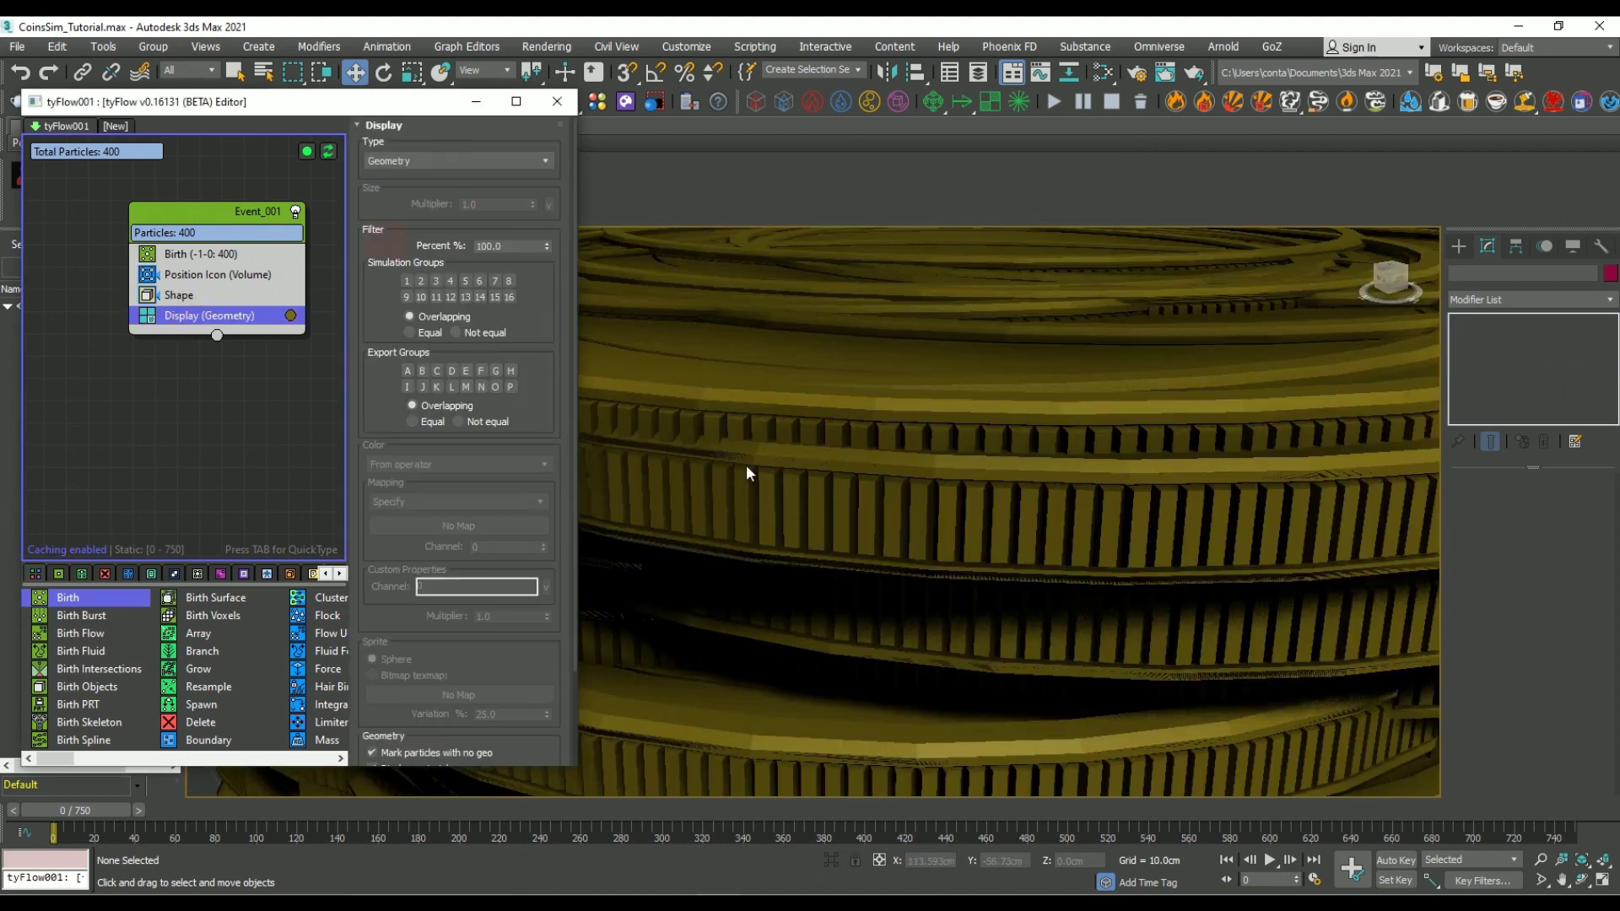
pyautogui.scroll(-5, 749, 470)
pyautogui.scroll(-3, 933, 543)
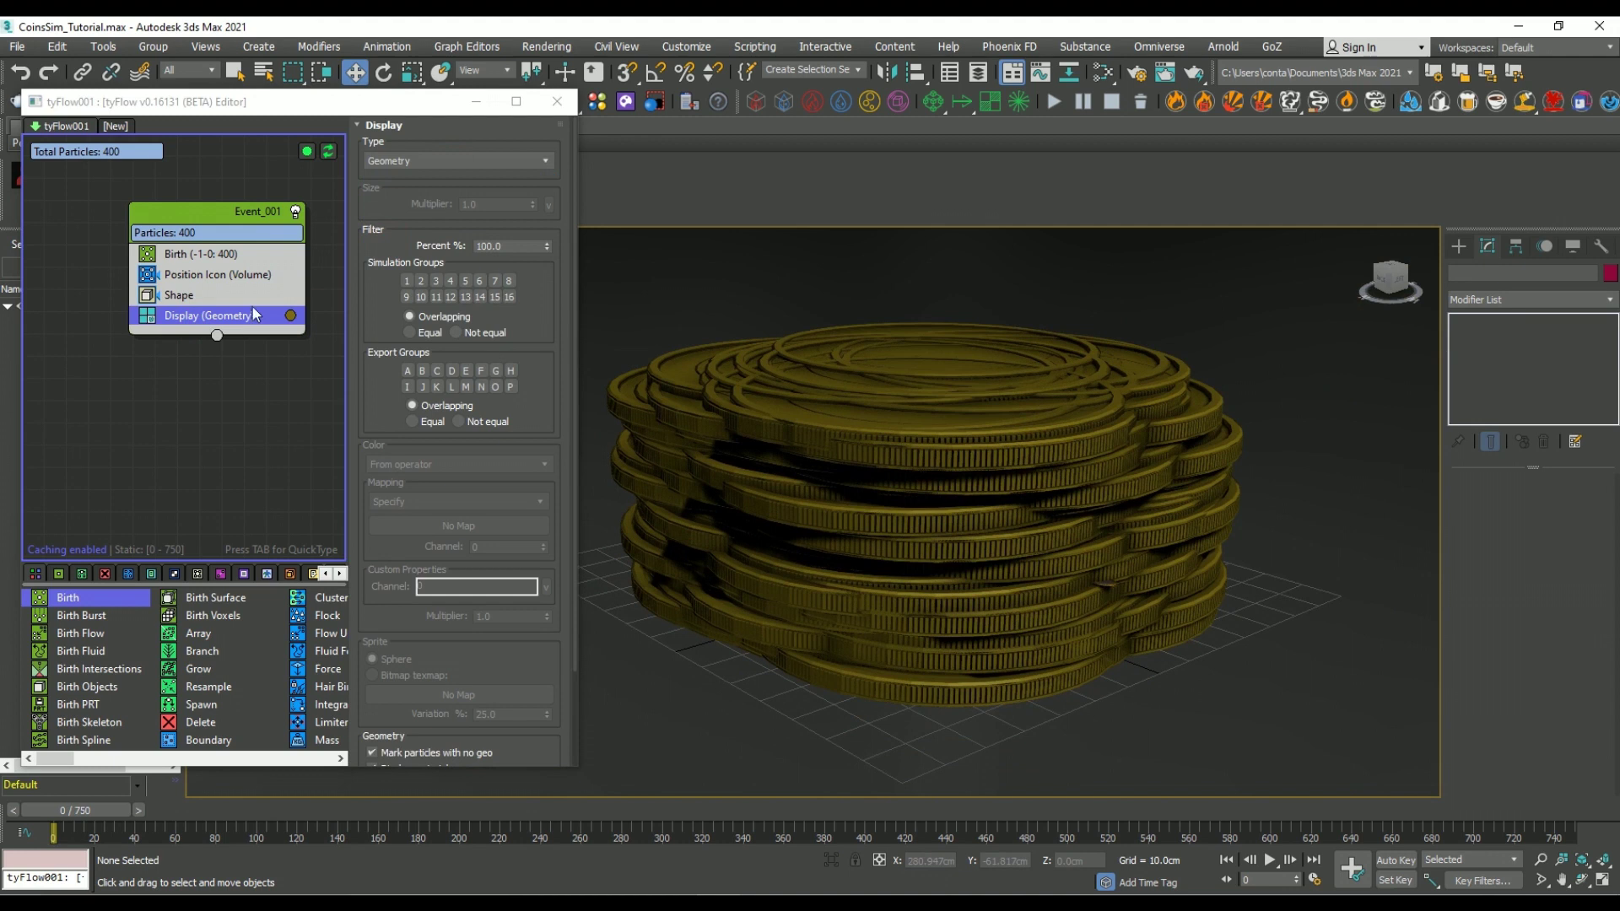
# Enable Shape scaling at 5% with size variation 0
pyautogui.click(244, 294)
pyautogui.scroll(-3, 456, 463)
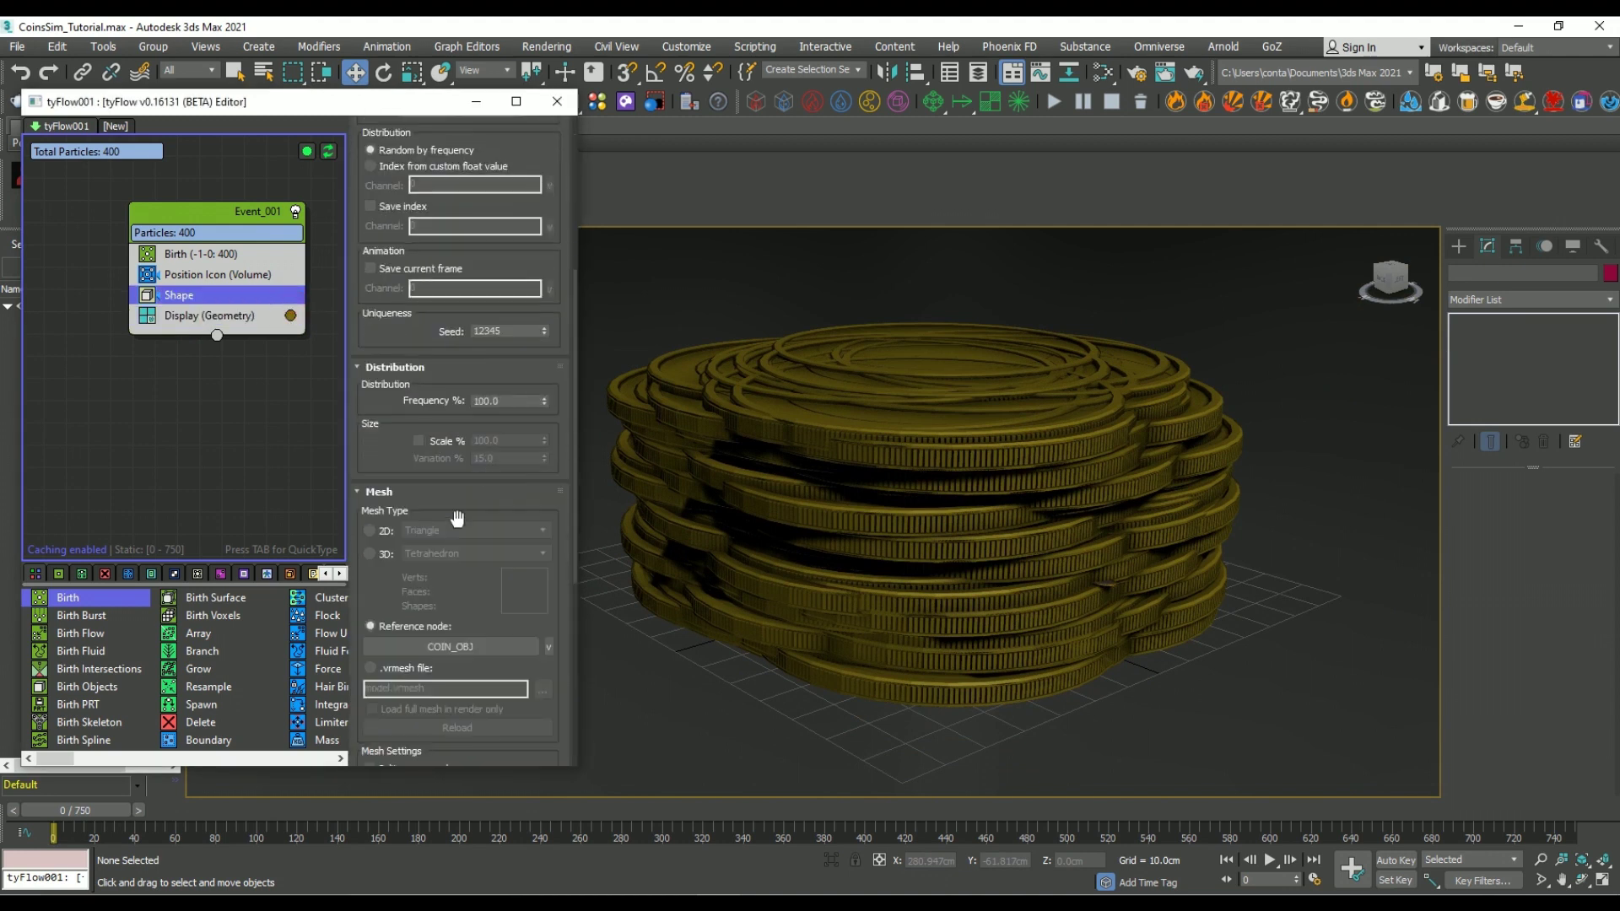
pyautogui.click(435, 444)
pyautogui.rightClick(541, 457)
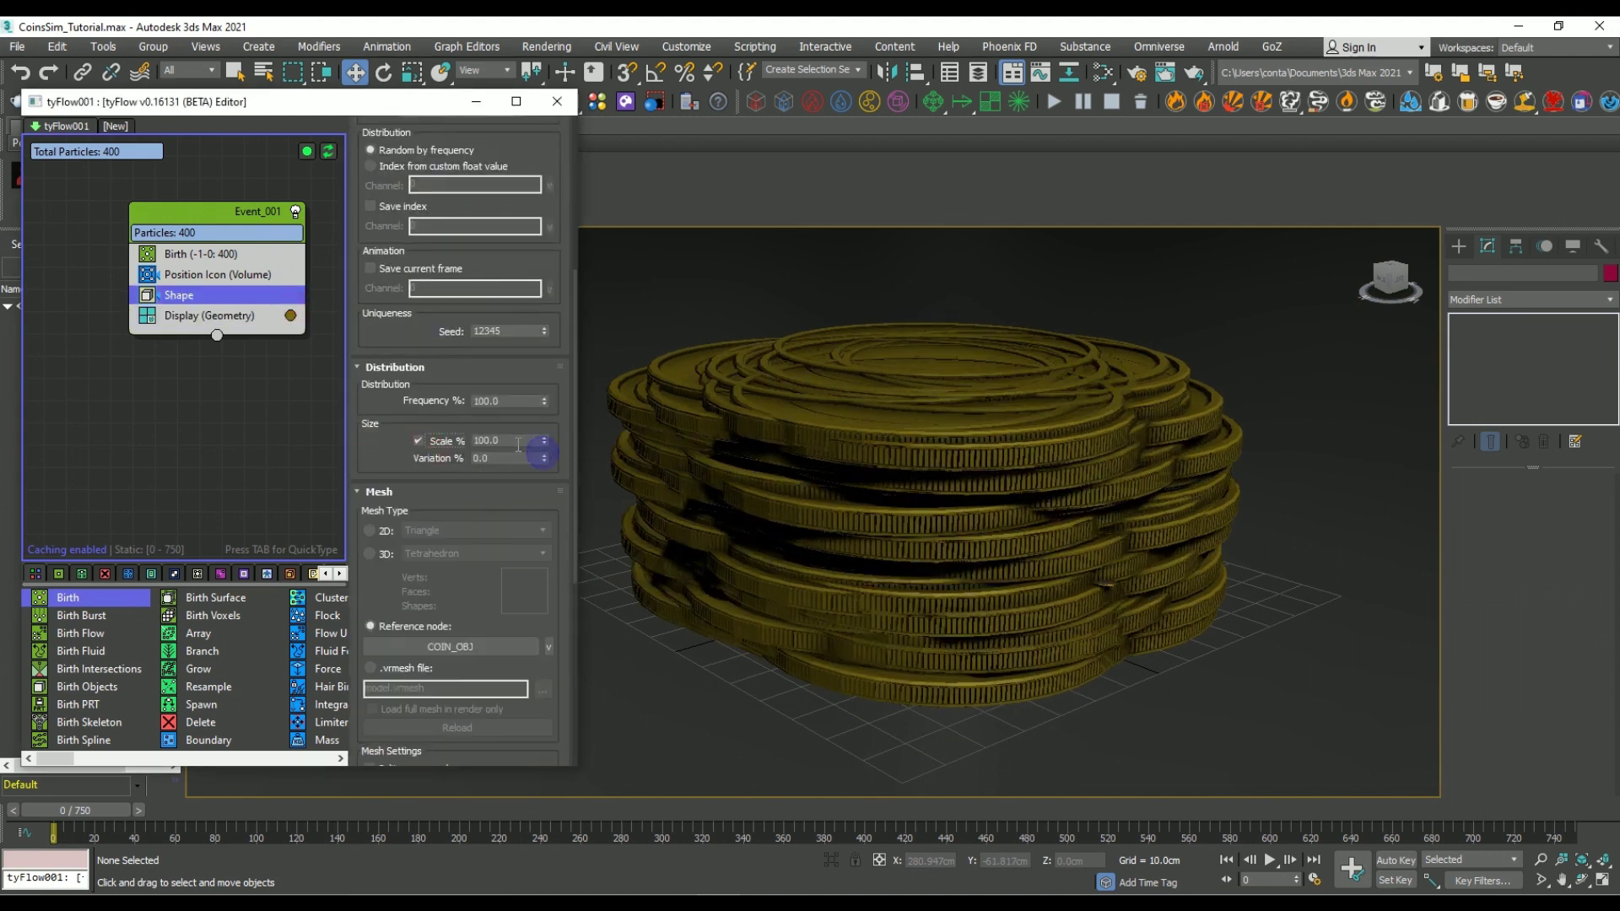
pyautogui.write('5')
pyautogui.press('Return')
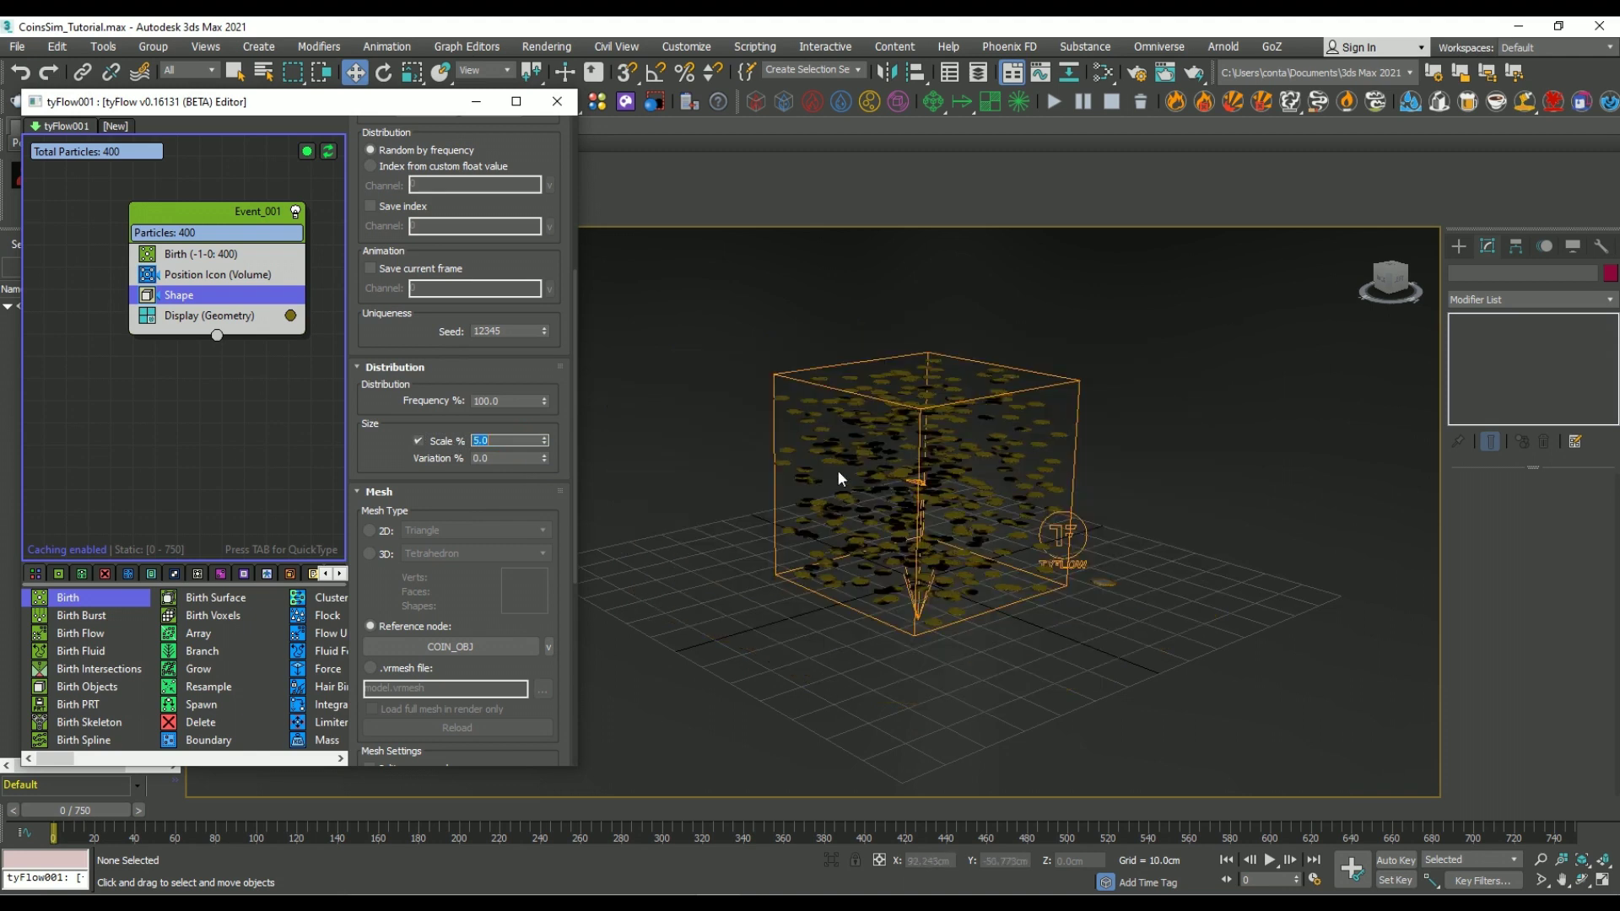
pyautogui.scroll(2, 1023, 496)
pyautogui.scroll(3, 1023, 496)
pyautogui.moveTo(1022, 496); pyautogui.dragTo(997, 458, button='middle')
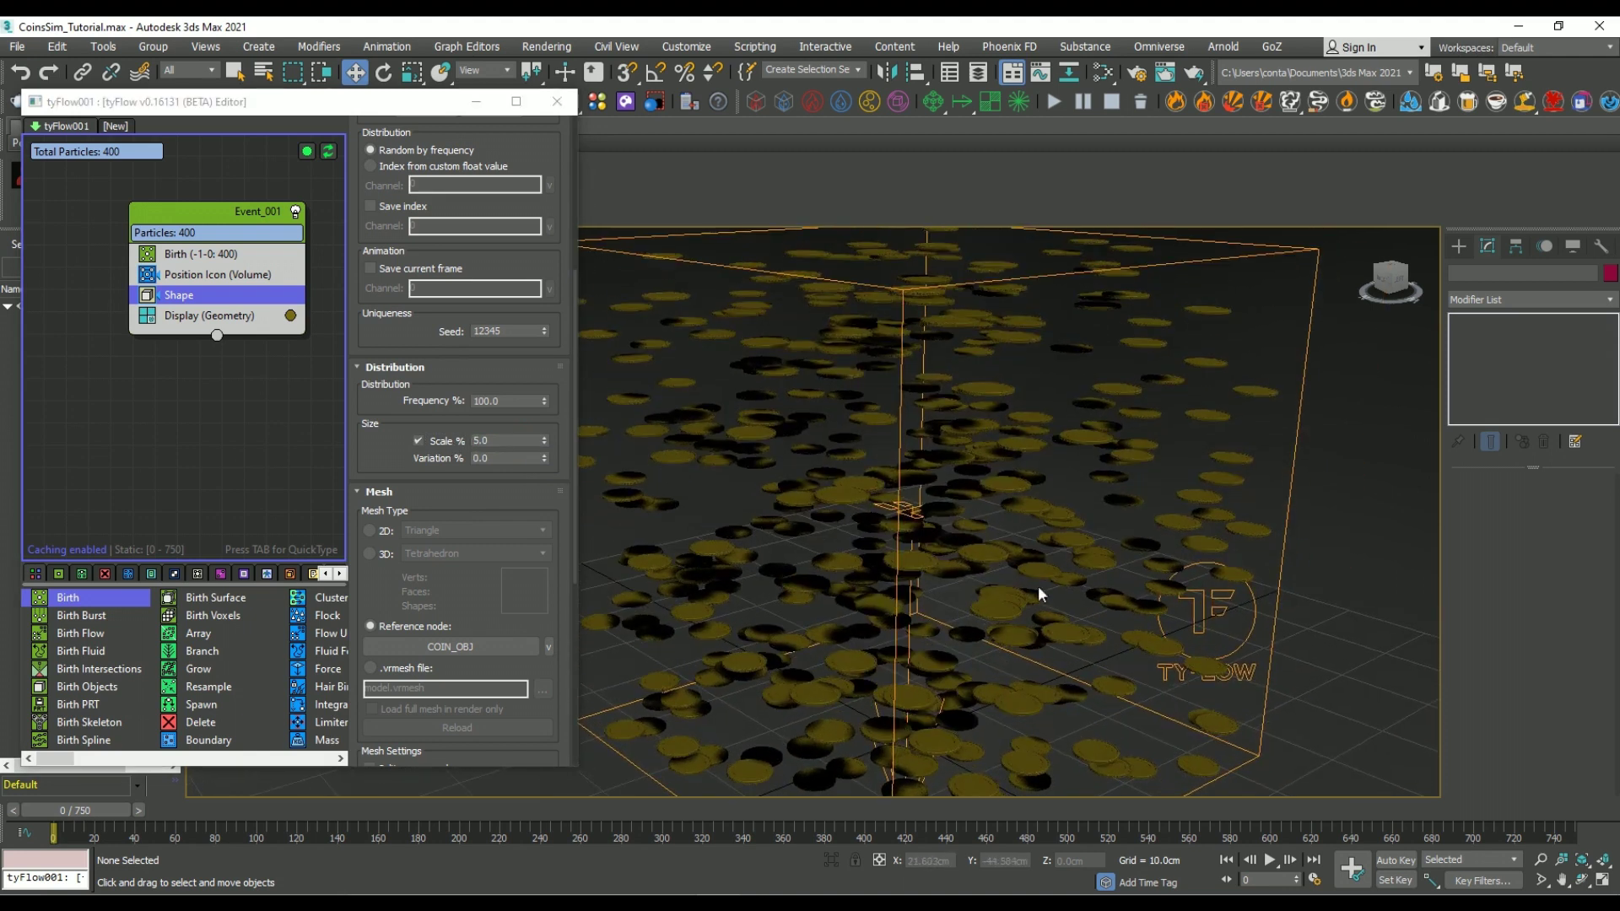
# Eyedrop COIN_OBJ's Multi/Sub-Object material and assign it to tyFlow001
pyautogui.press('m')
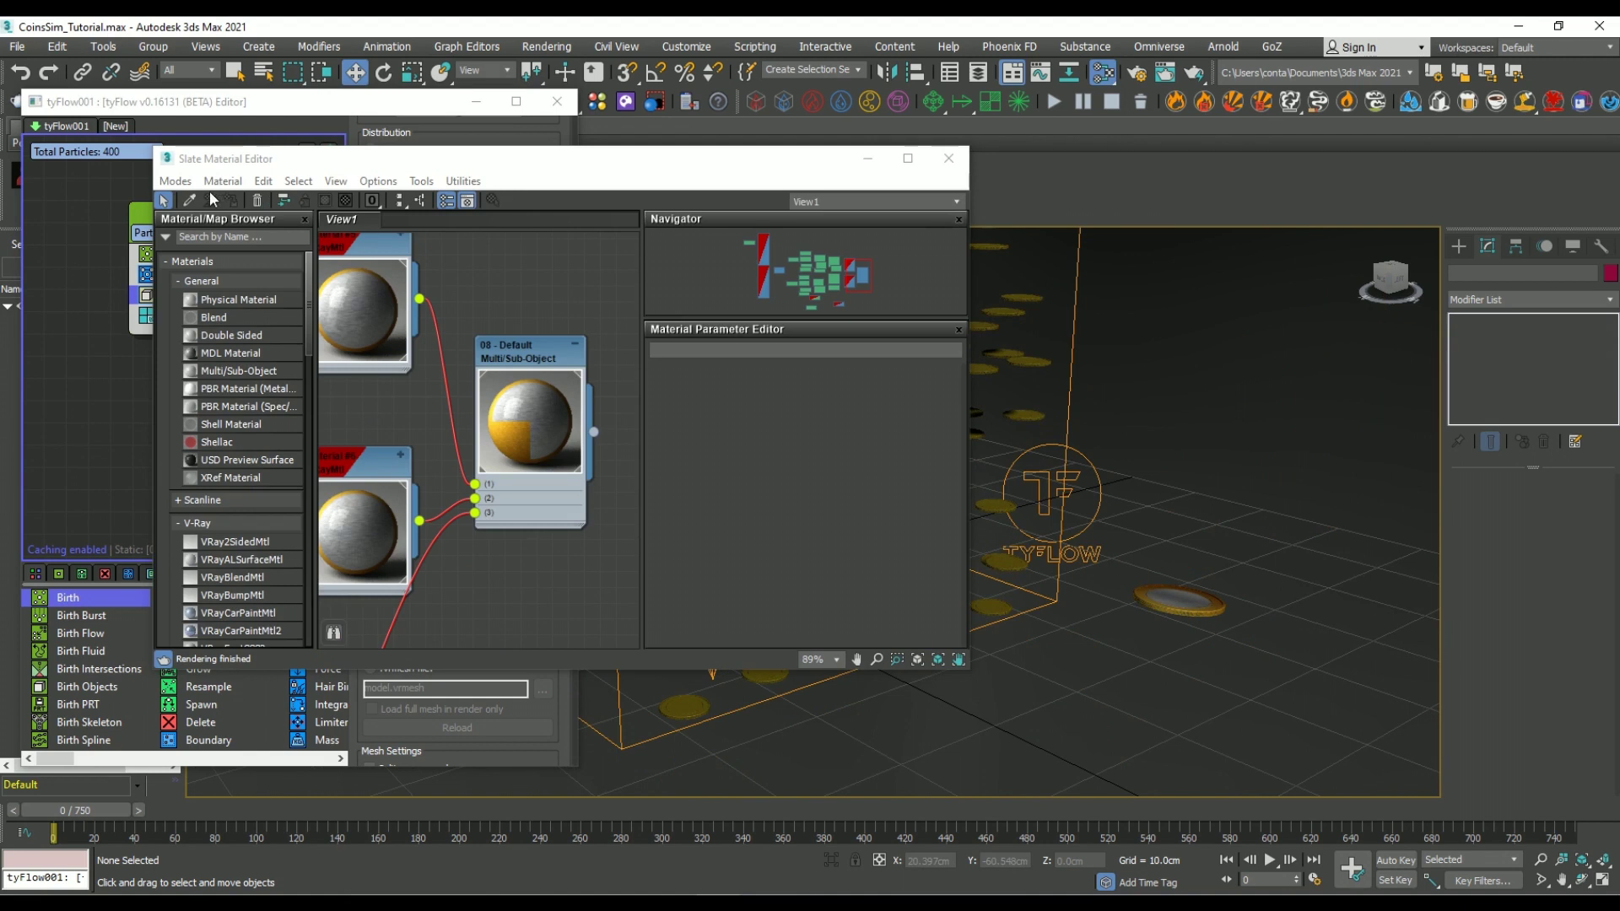
pyautogui.click(190, 201)
pyautogui.click(1182, 601)
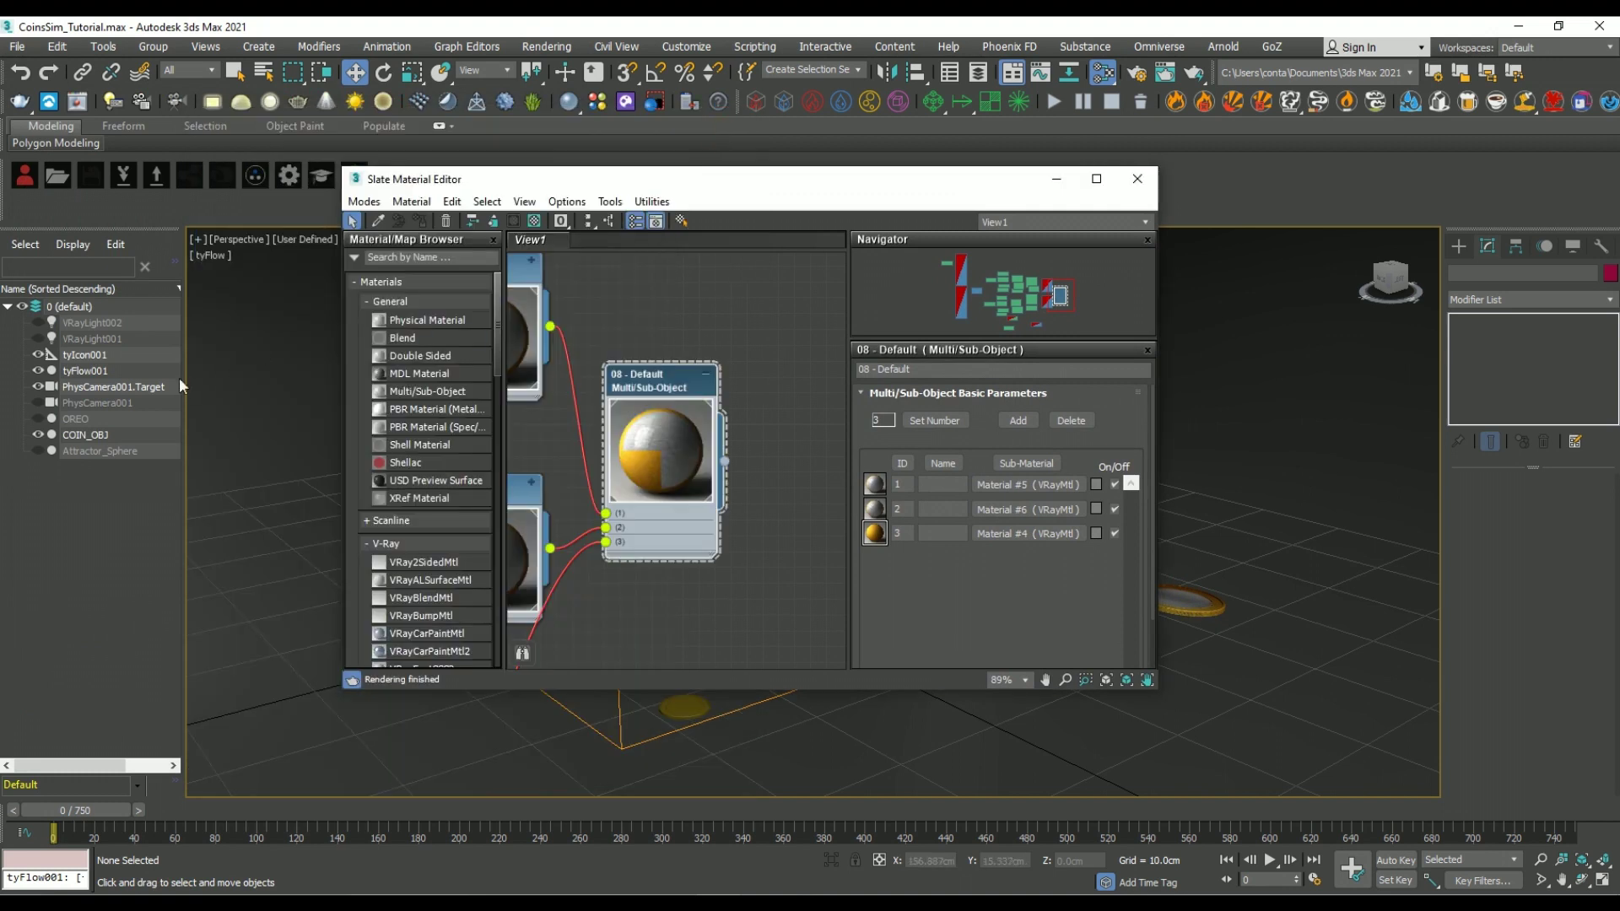
pyautogui.click(165, 370)
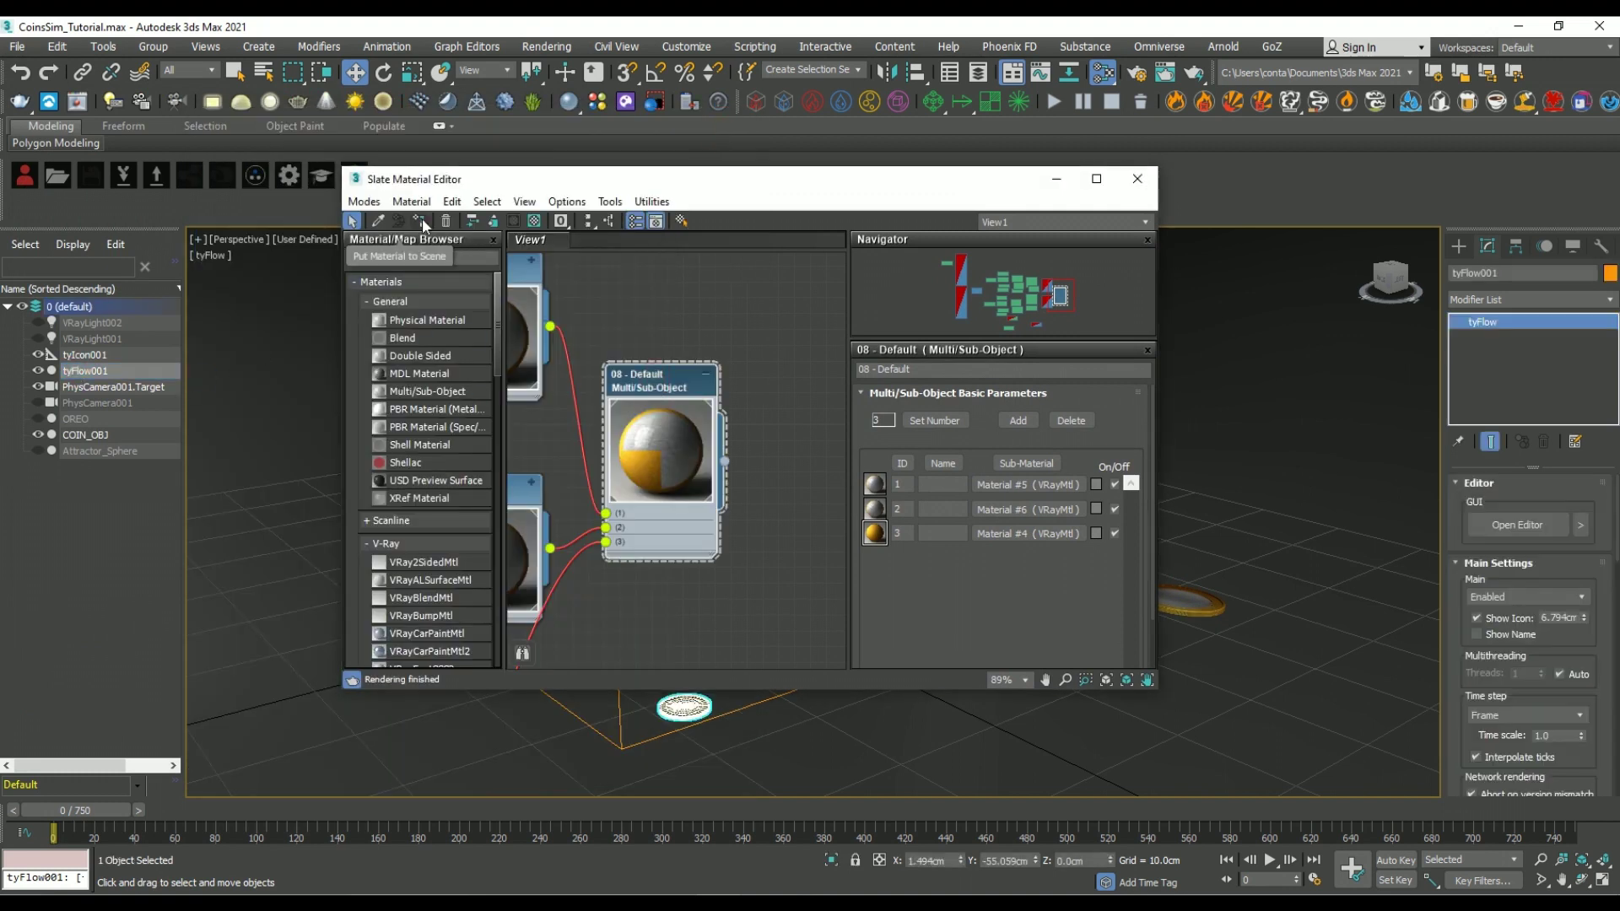
pyautogui.click(1137, 178)
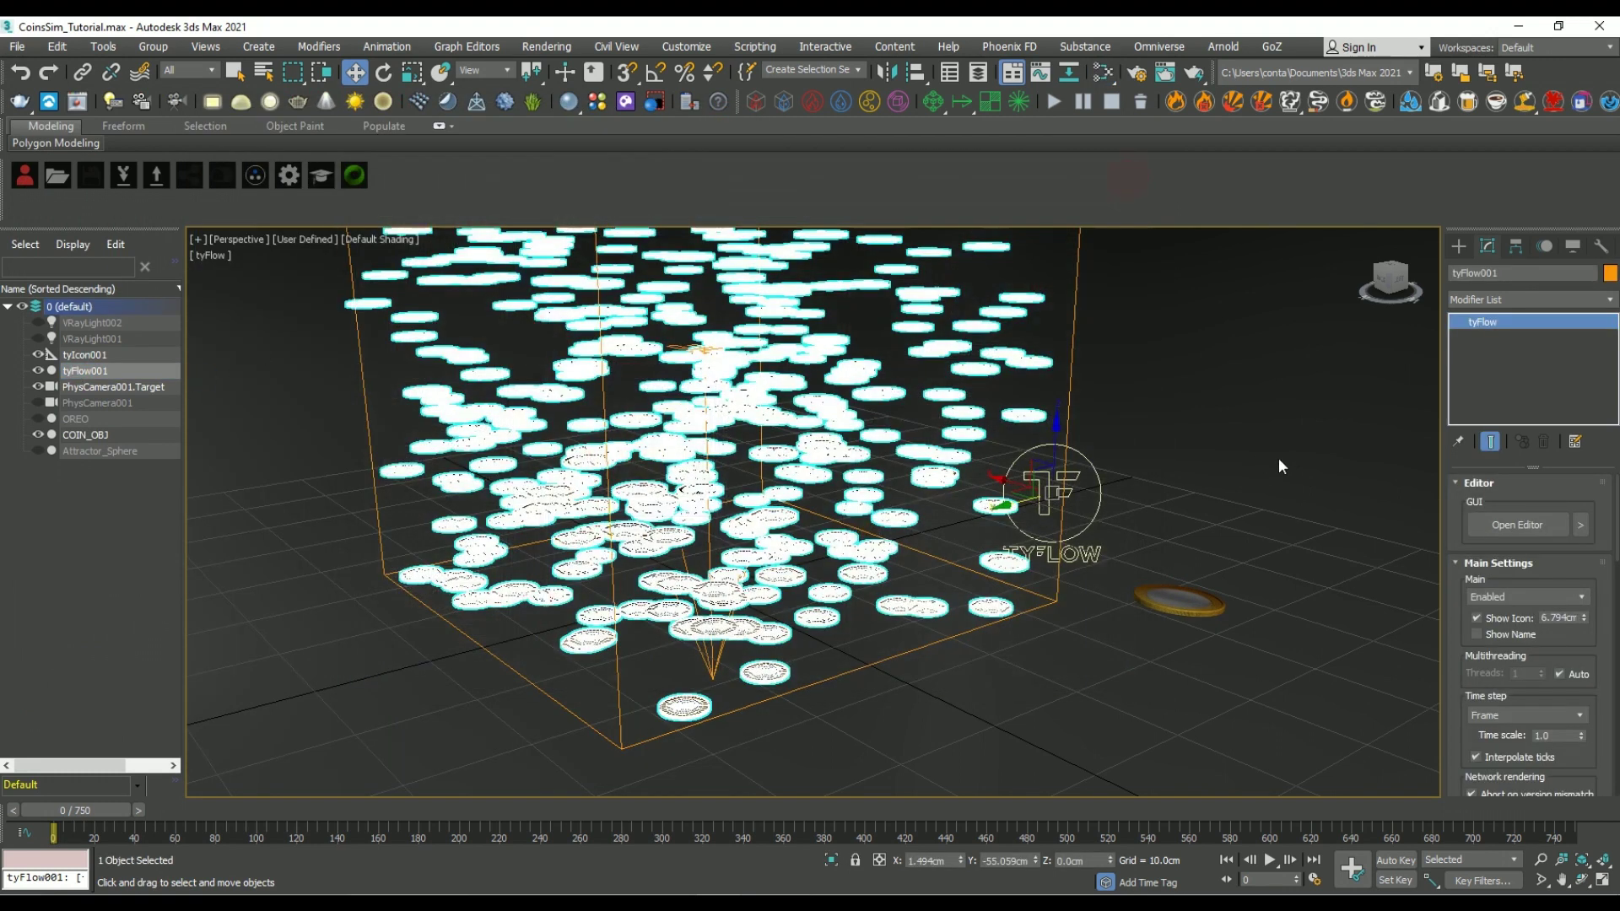
pyautogui.click(1284, 455)
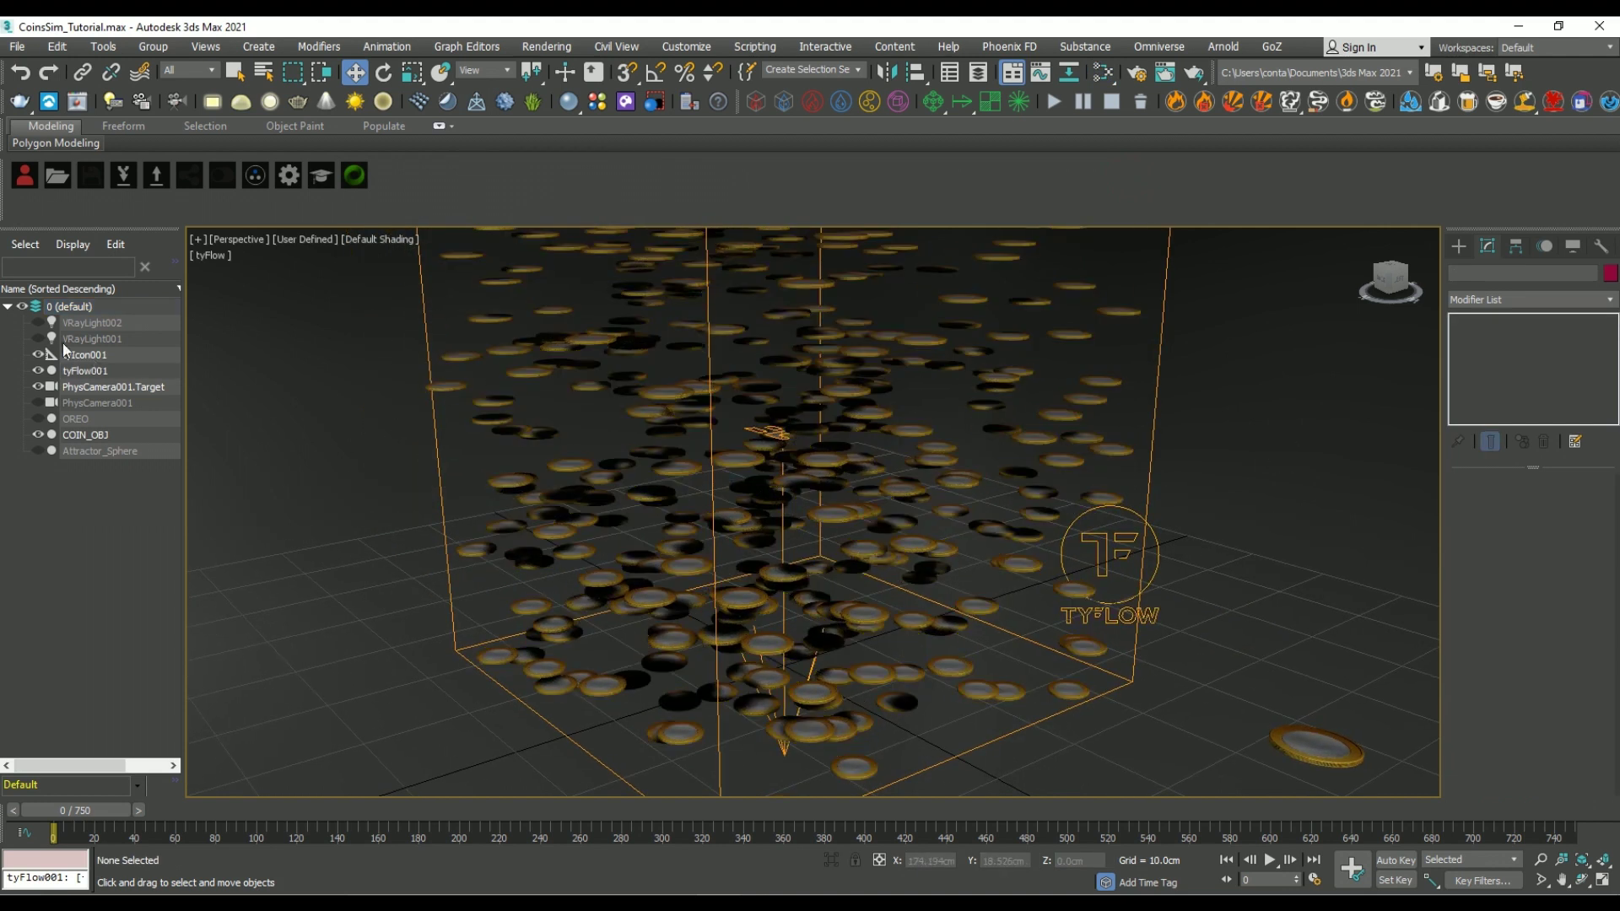
# Add a Rotation operator to Event_001 above Display for random 3D orientation
pyautogui.click(94, 370)
pyautogui.click(1527, 525)
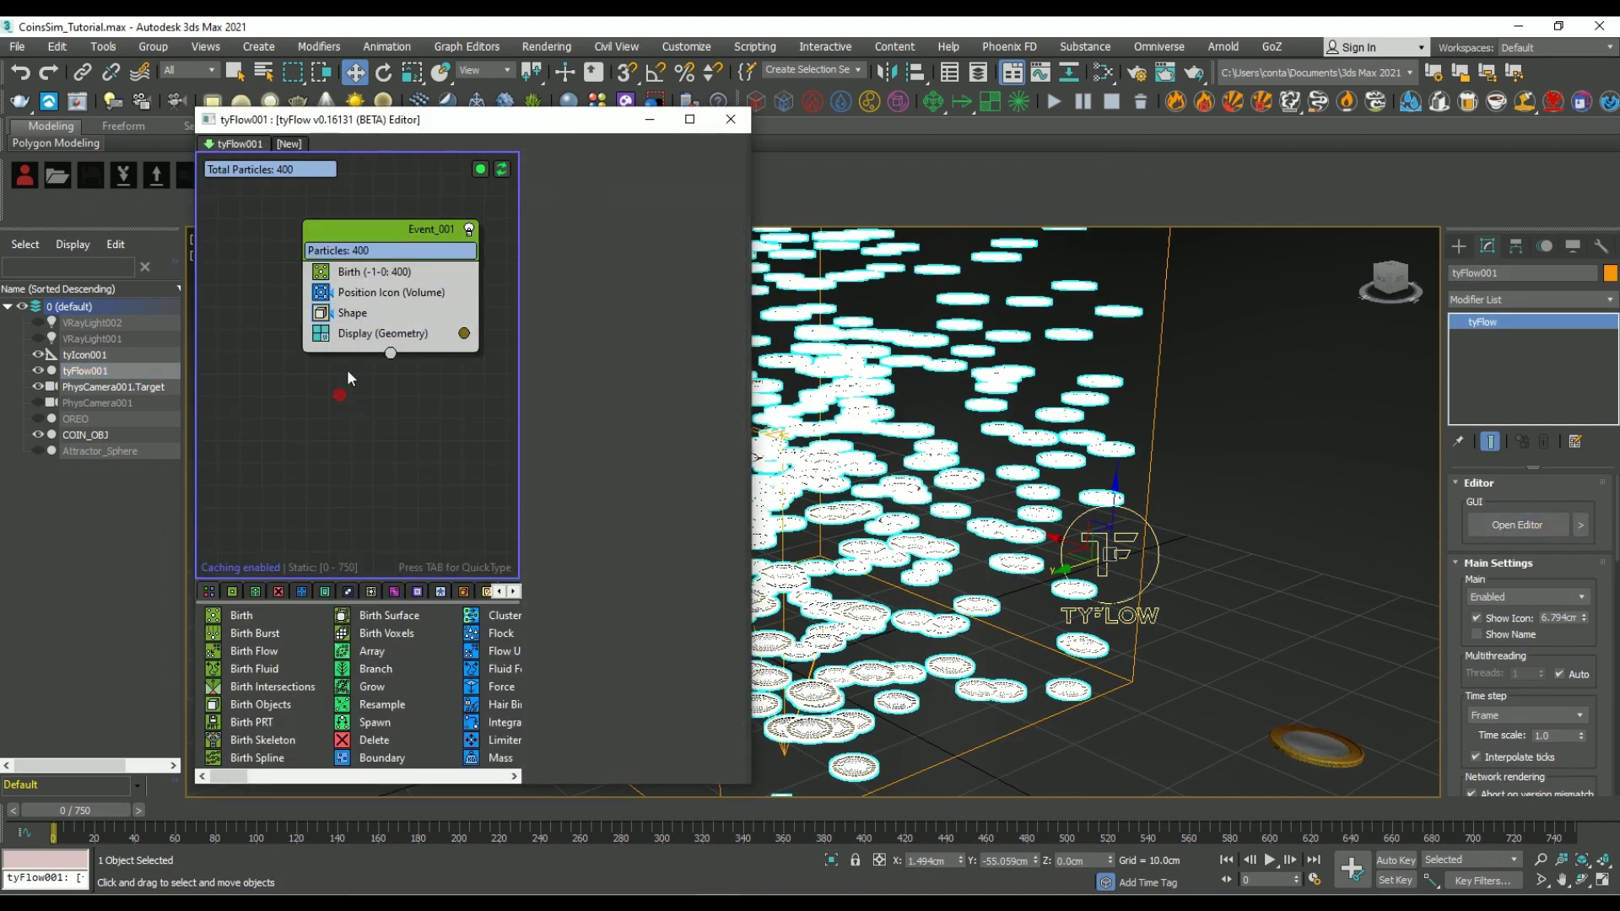
pyautogui.press('Tab')
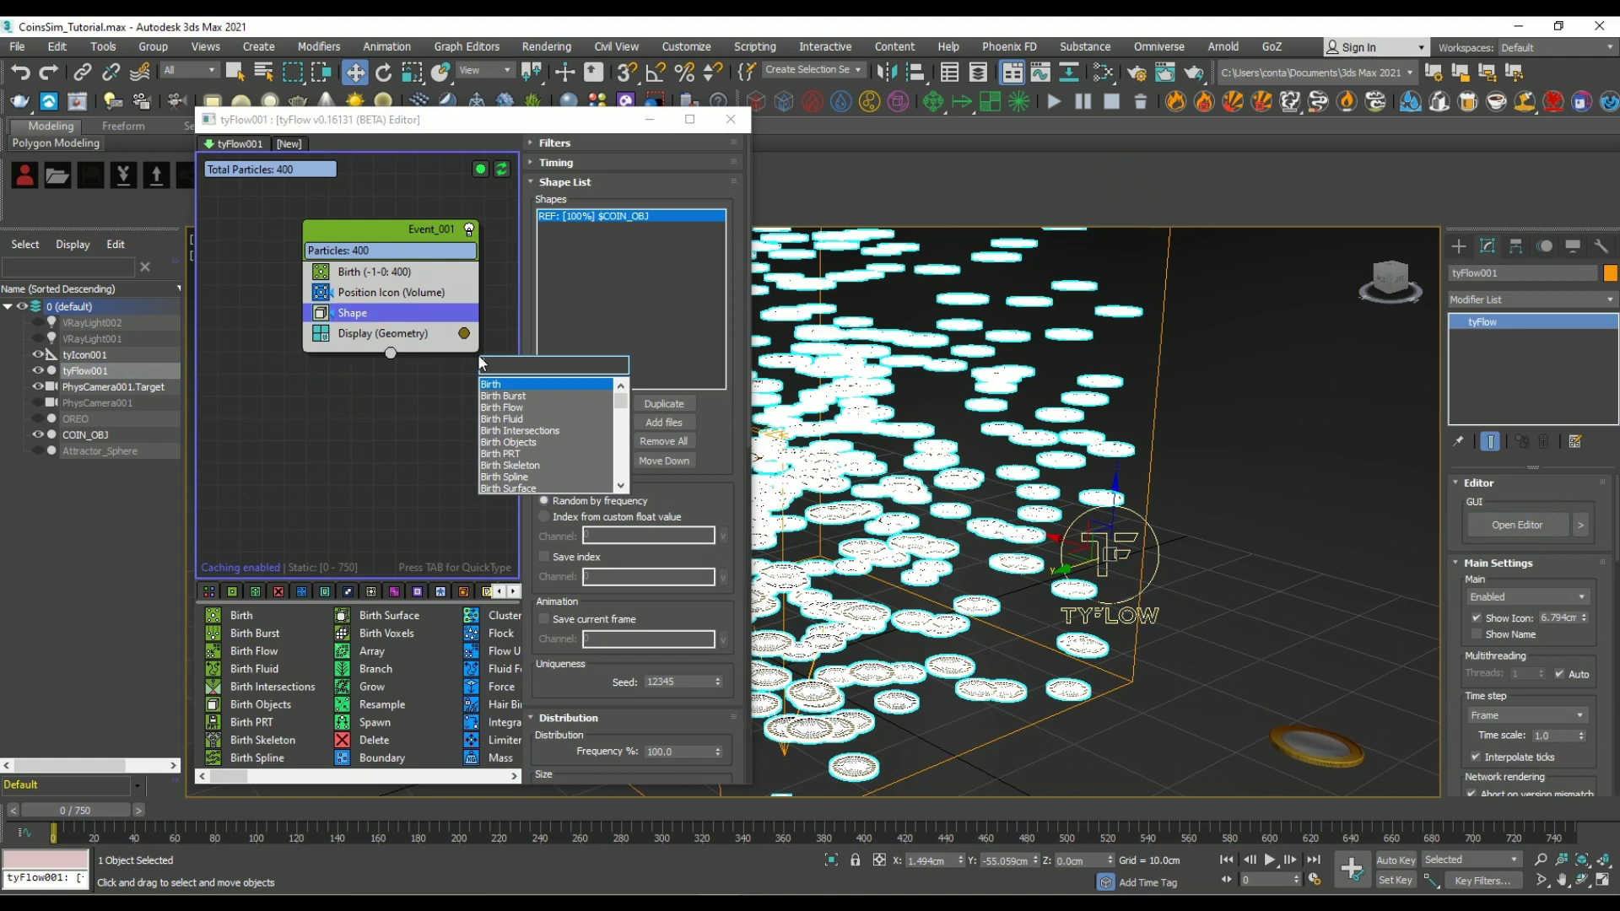
pyautogui.write('rotat')
pyautogui.press('Return')
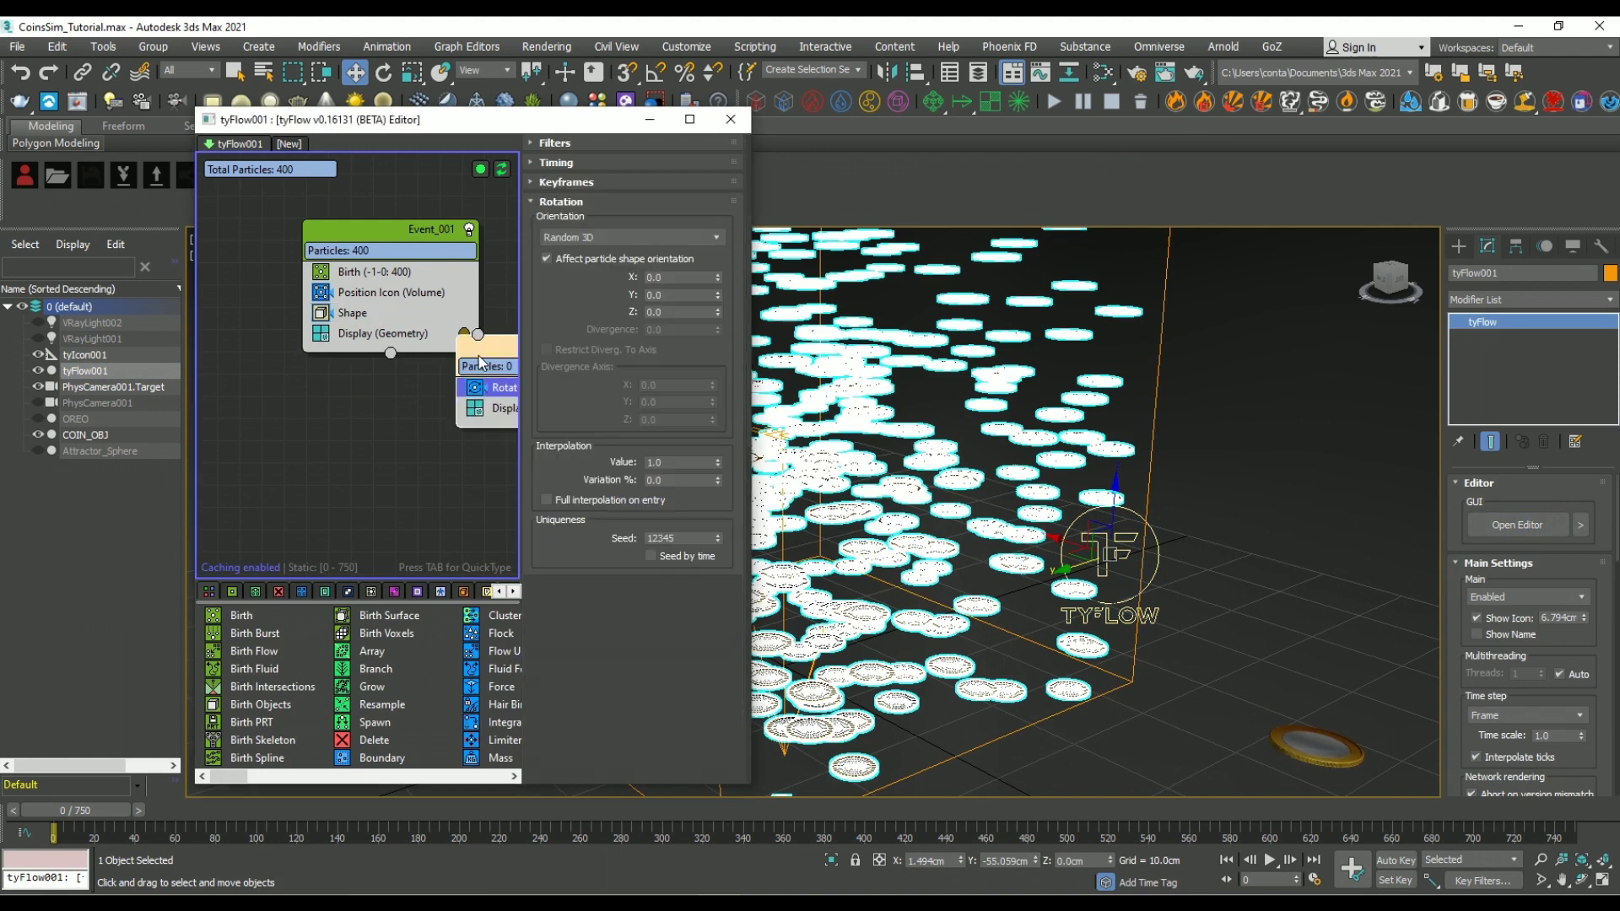
pyautogui.moveTo(495, 387); pyautogui.dragTo(433, 337)
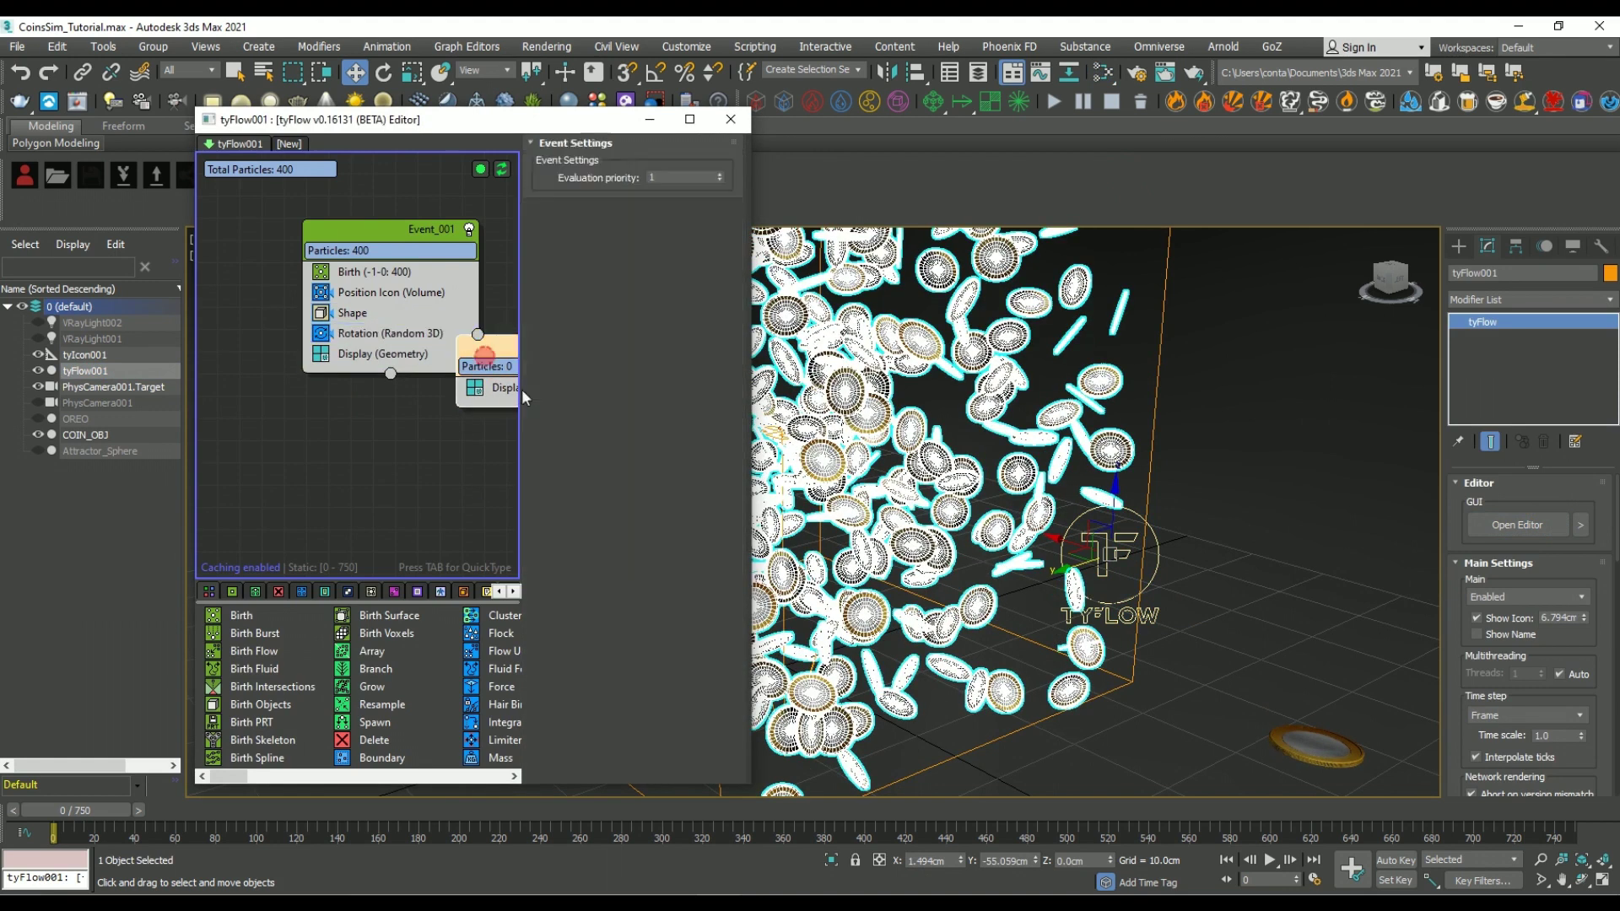
pyautogui.click(1373, 489)
pyautogui.moveTo(1372, 489); pyautogui.dragTo(1287, 510, button='middle')
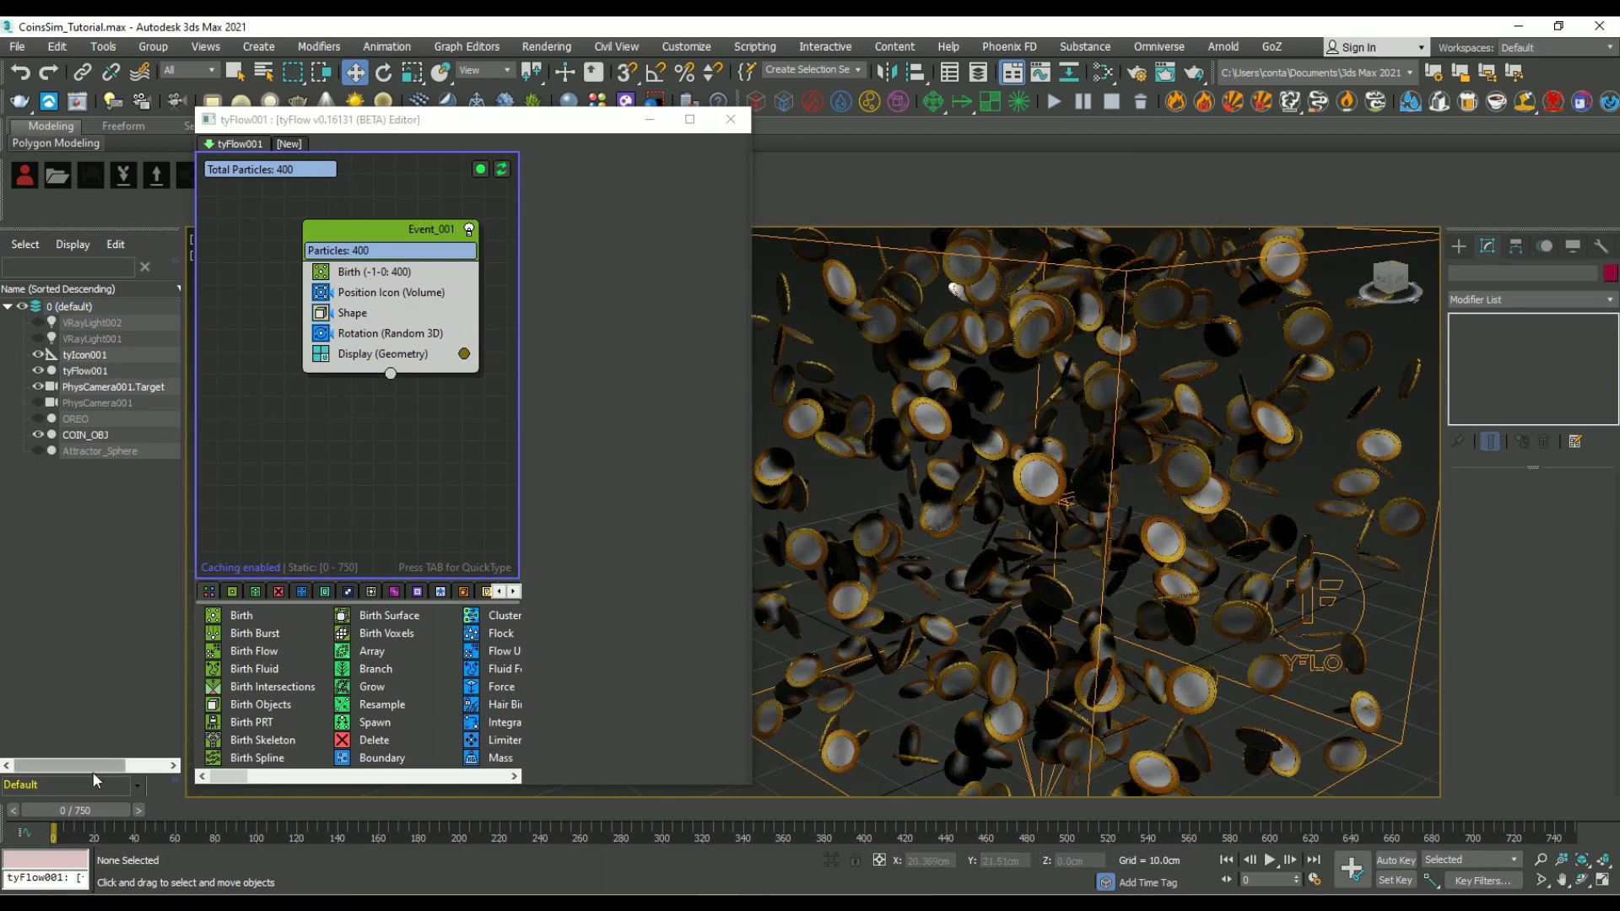
pyautogui.click(377, 339)
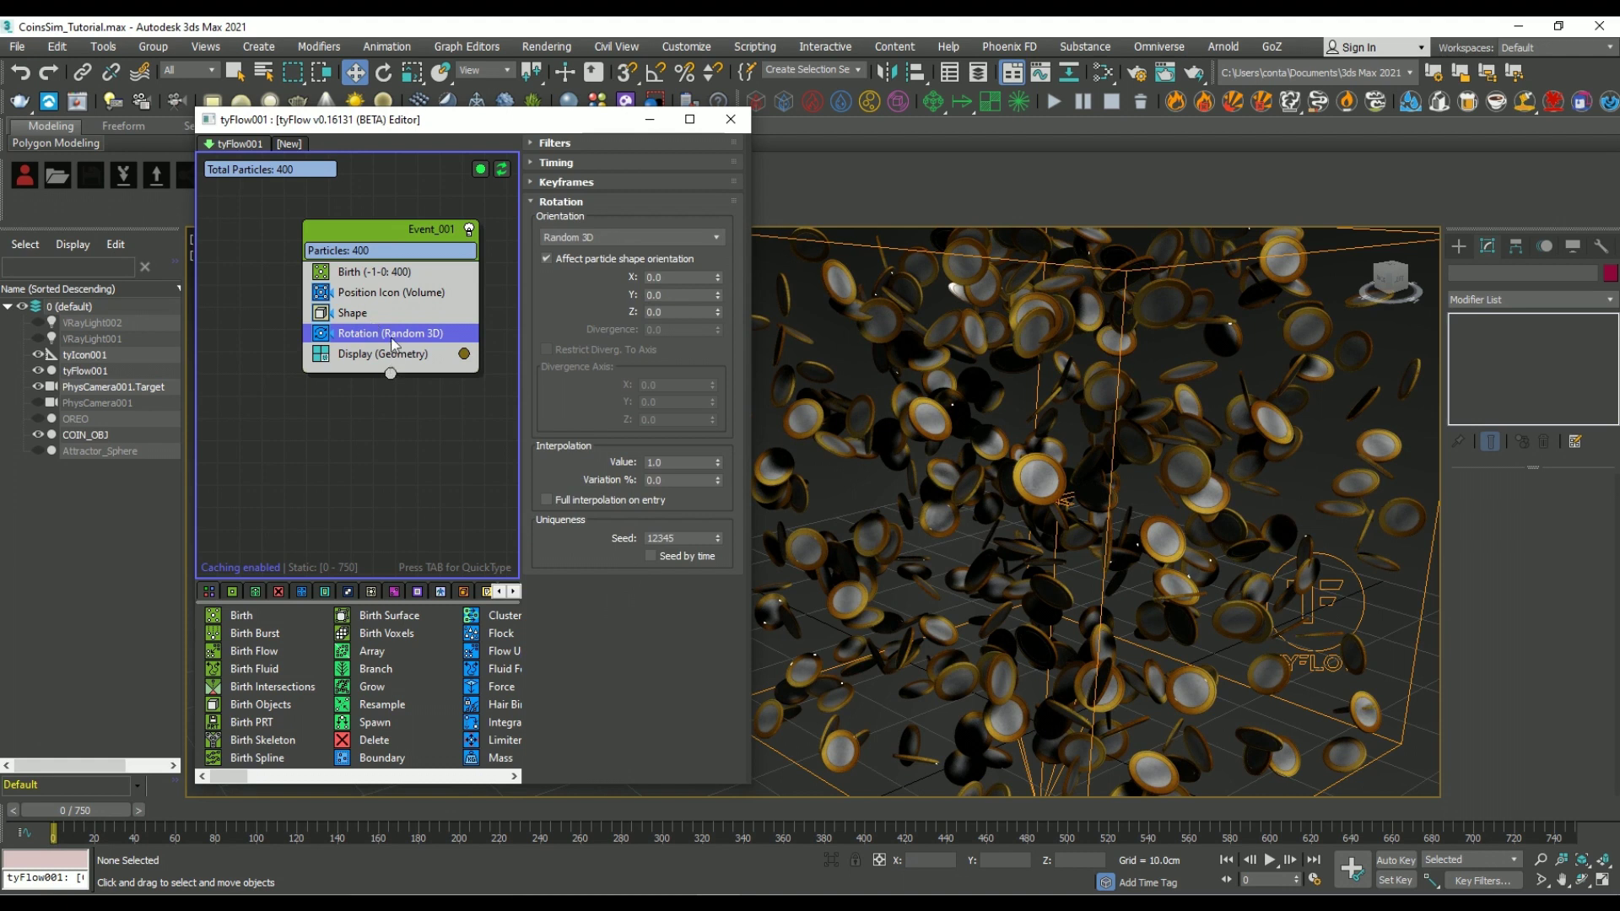
# Add a Spin operator below Rotation with rate 150 and variation 50
pyautogui.press('Tab')
pyautogui.write('pin')
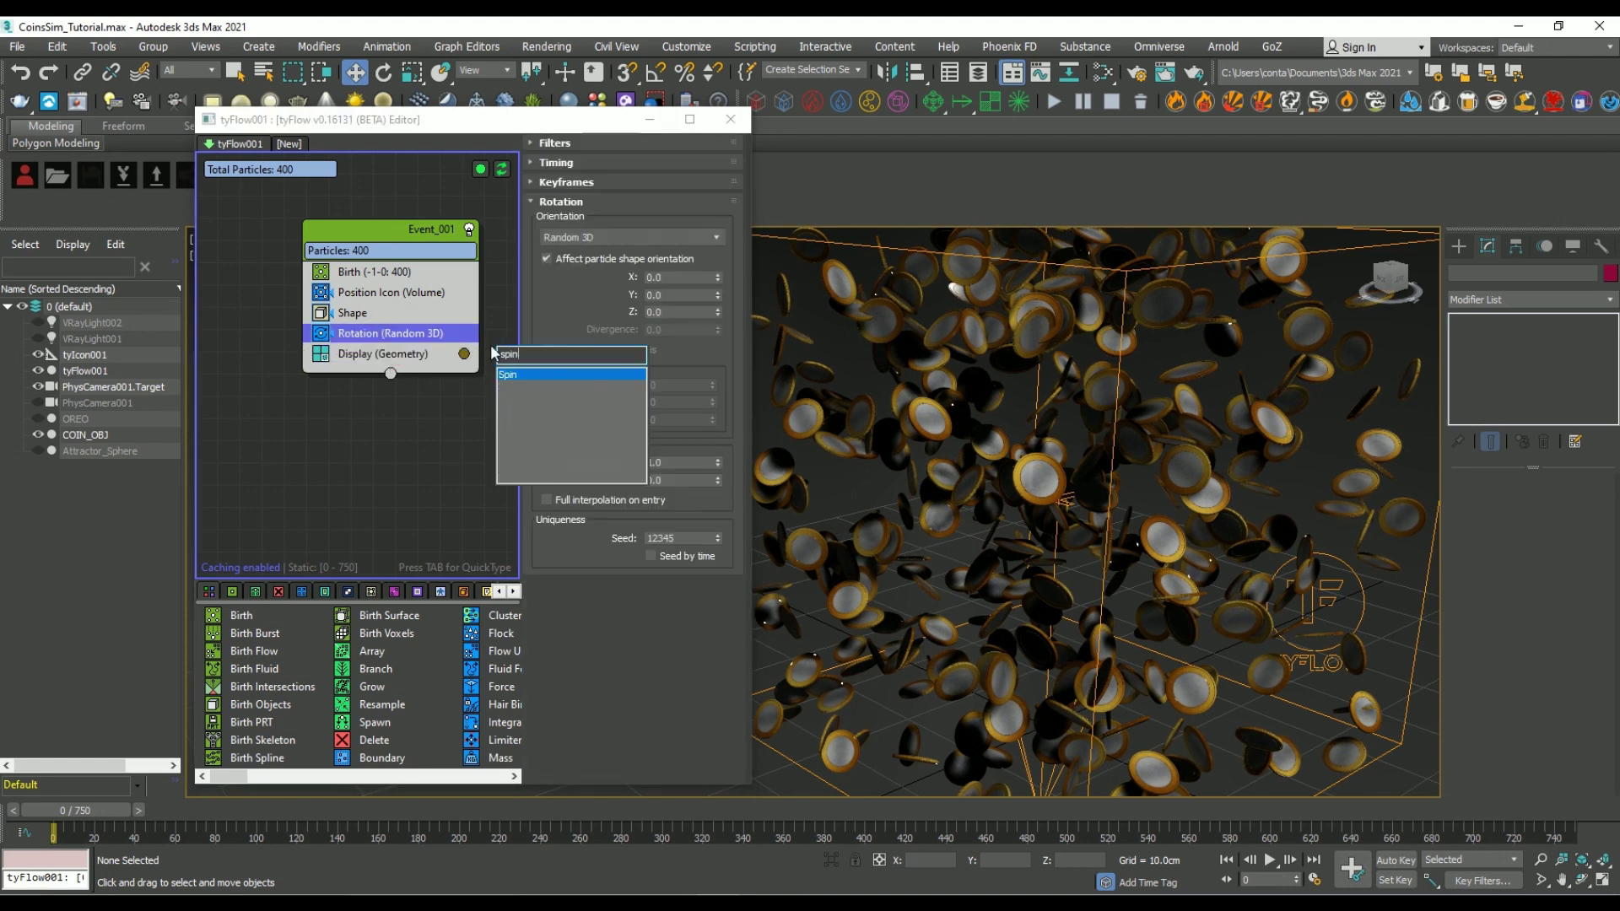
pyautogui.press('Return')
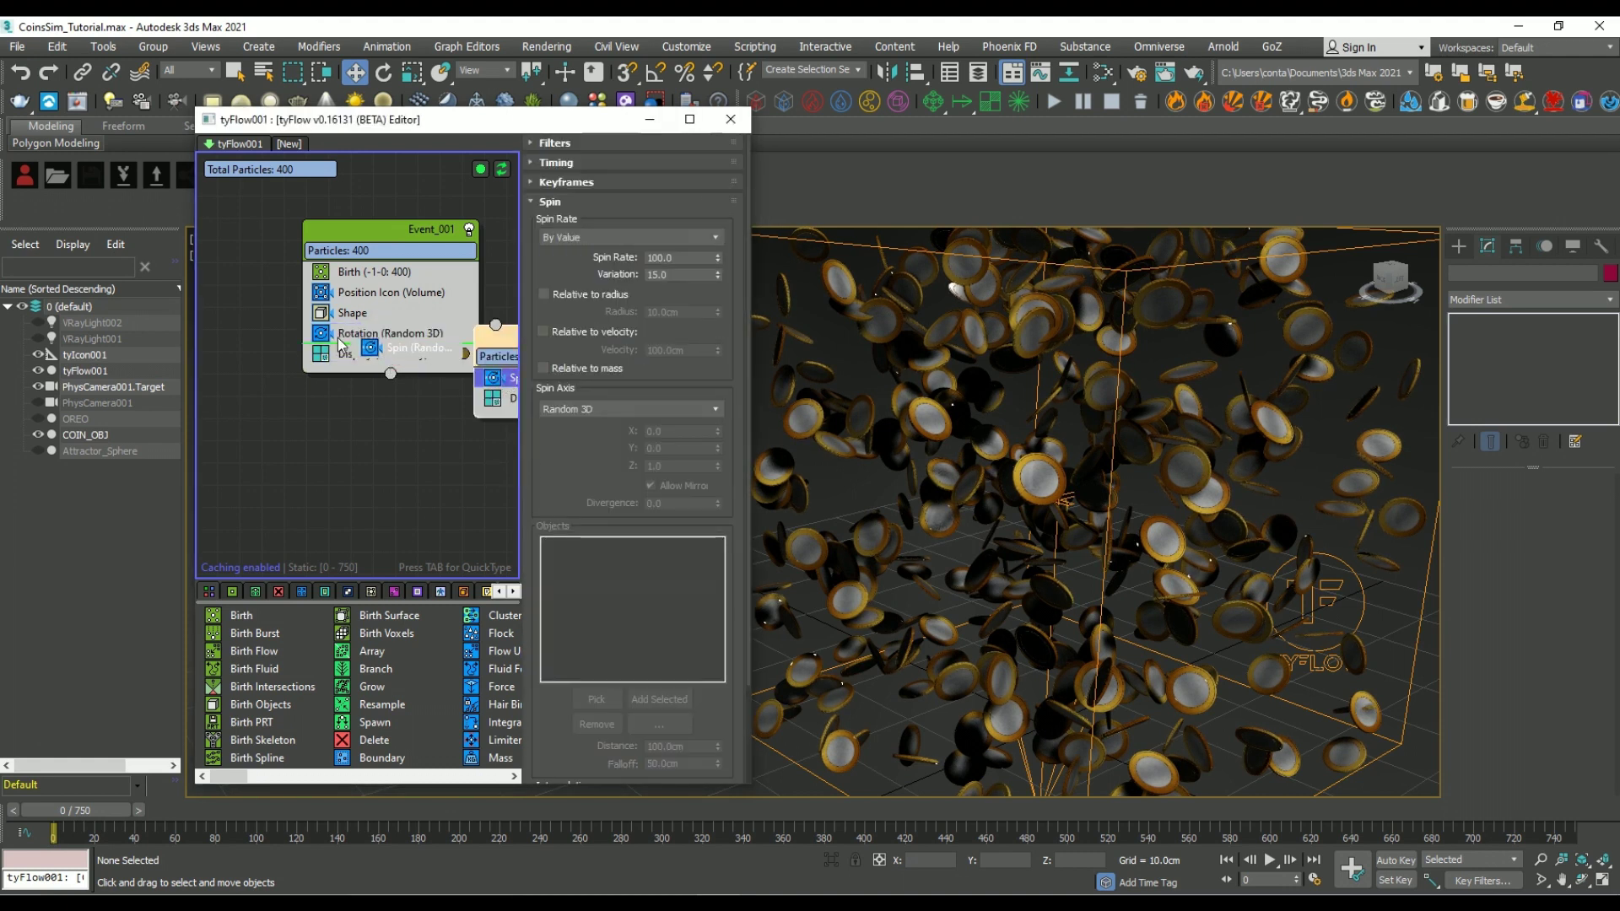
pyautogui.moveTo(507, 389); pyautogui.dragTo(337, 344)
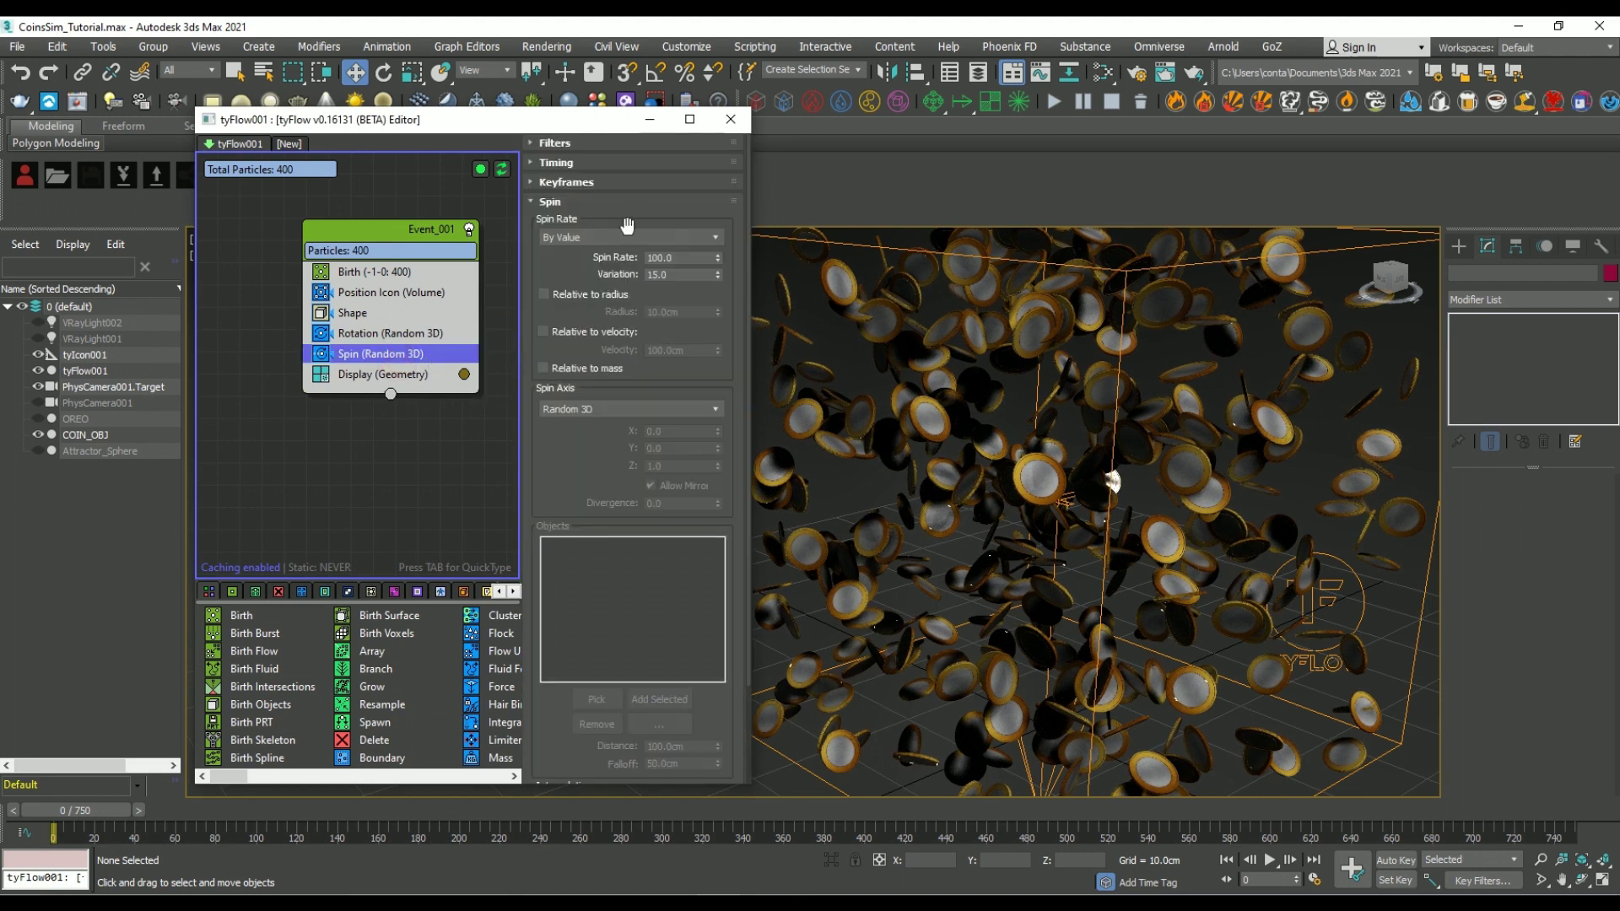
pyautogui.write('150')
pyautogui.press('Return')
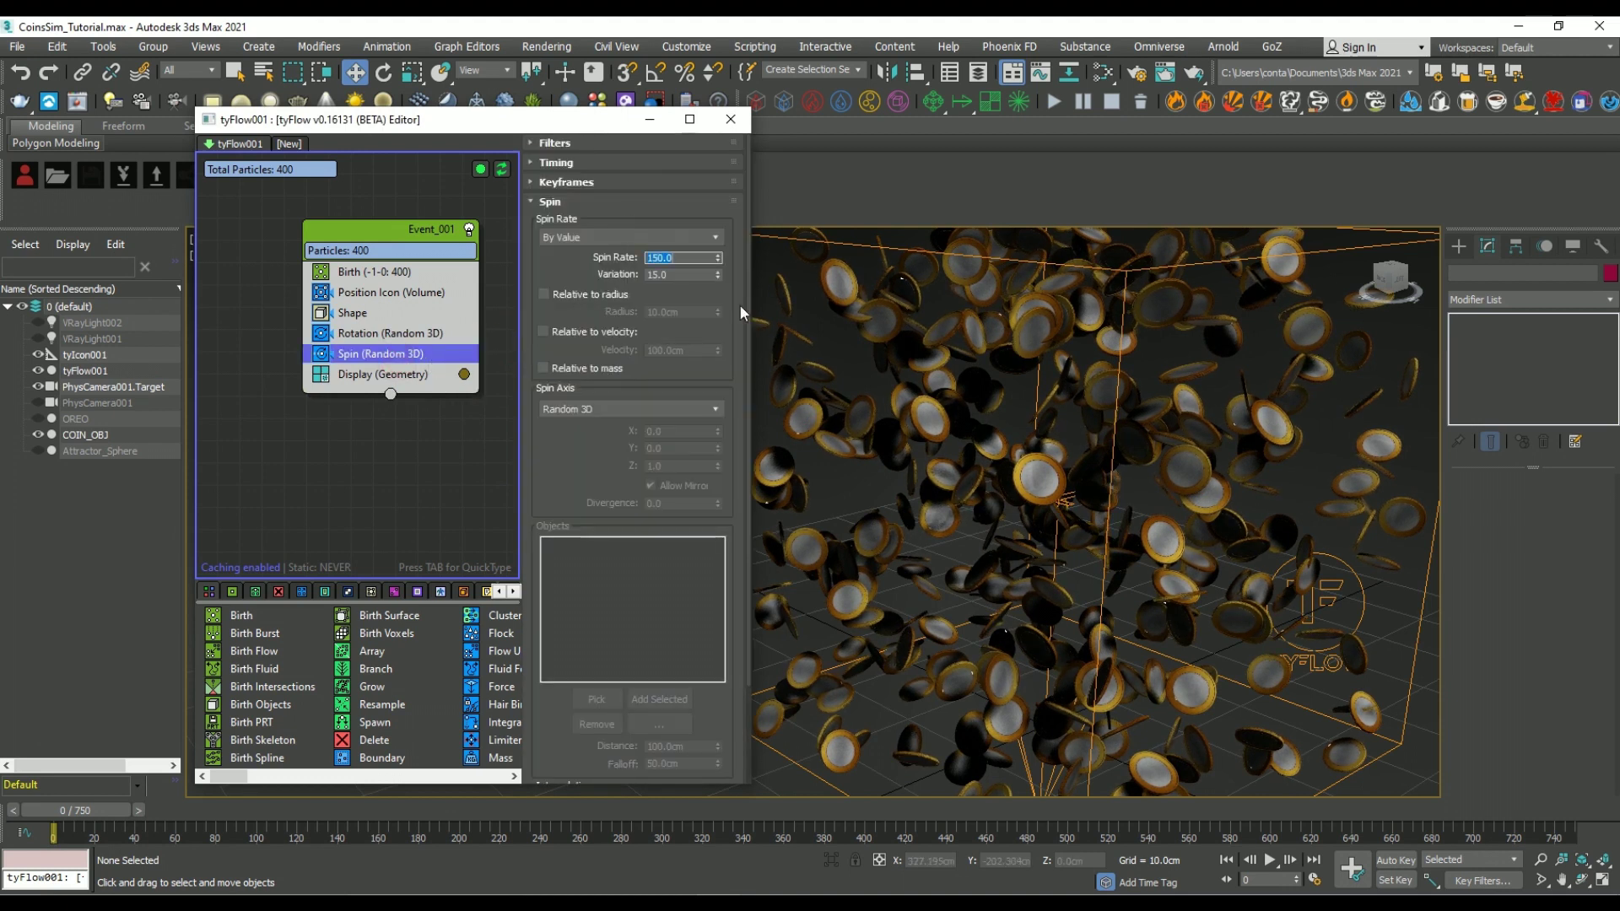
pyautogui.click(672, 274)
pyautogui.write('50')
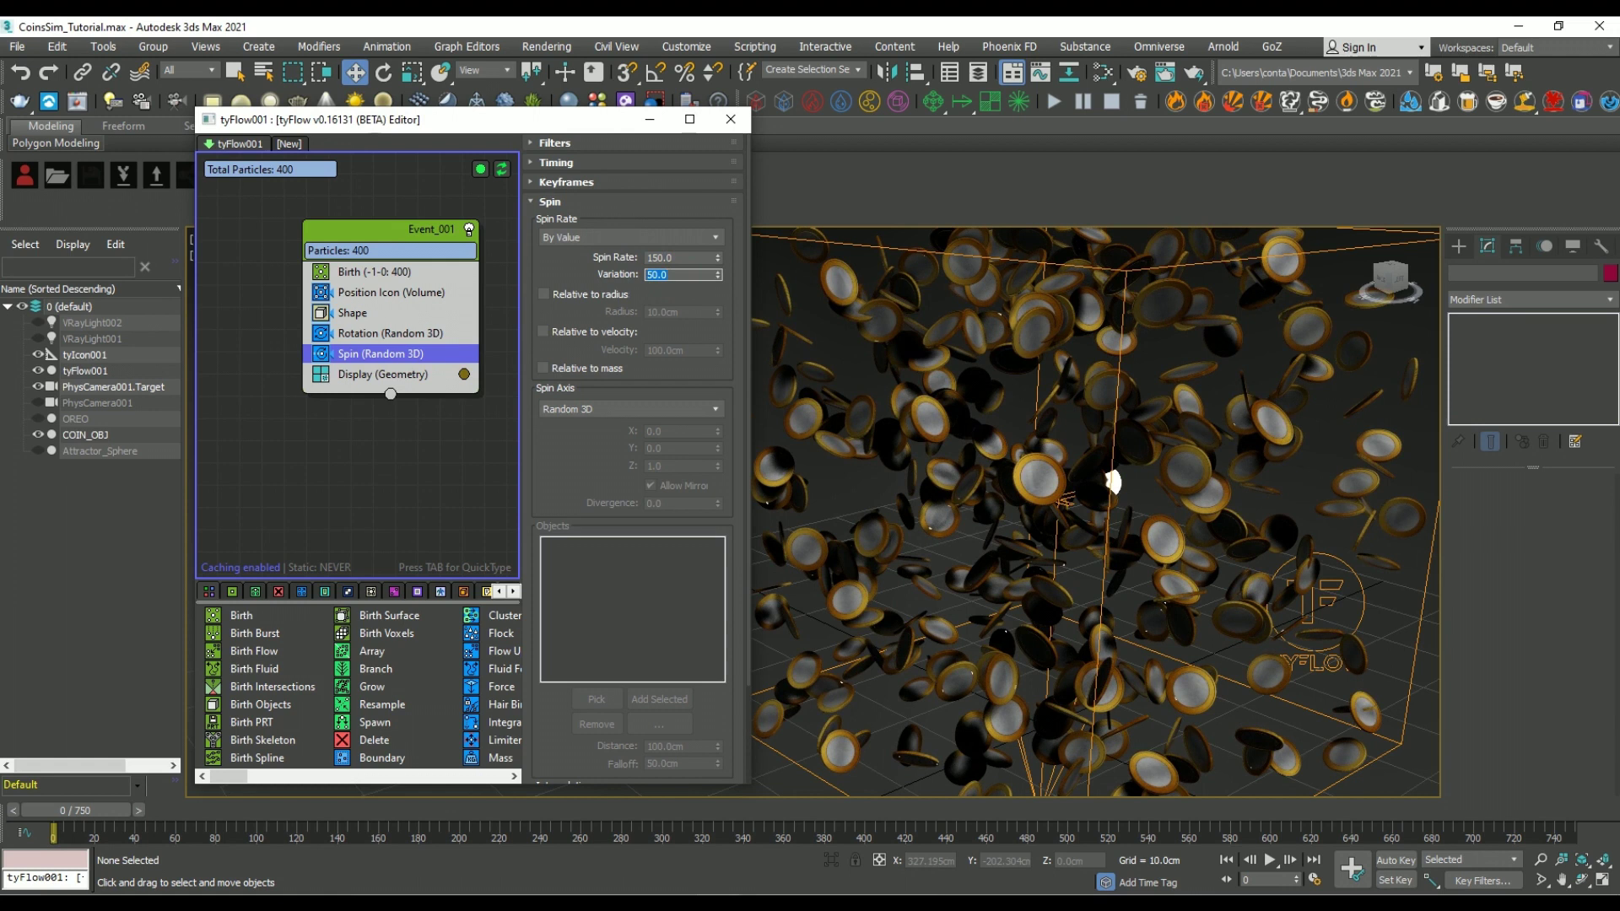
pyautogui.scroll(-3, 633, 464)
pyautogui.moveTo(97, 807); pyautogui.dragTo(235, 807)
# Add a convex-hull PhysX Shape operator to Event_001 below Spin
pyautogui.press('Home')
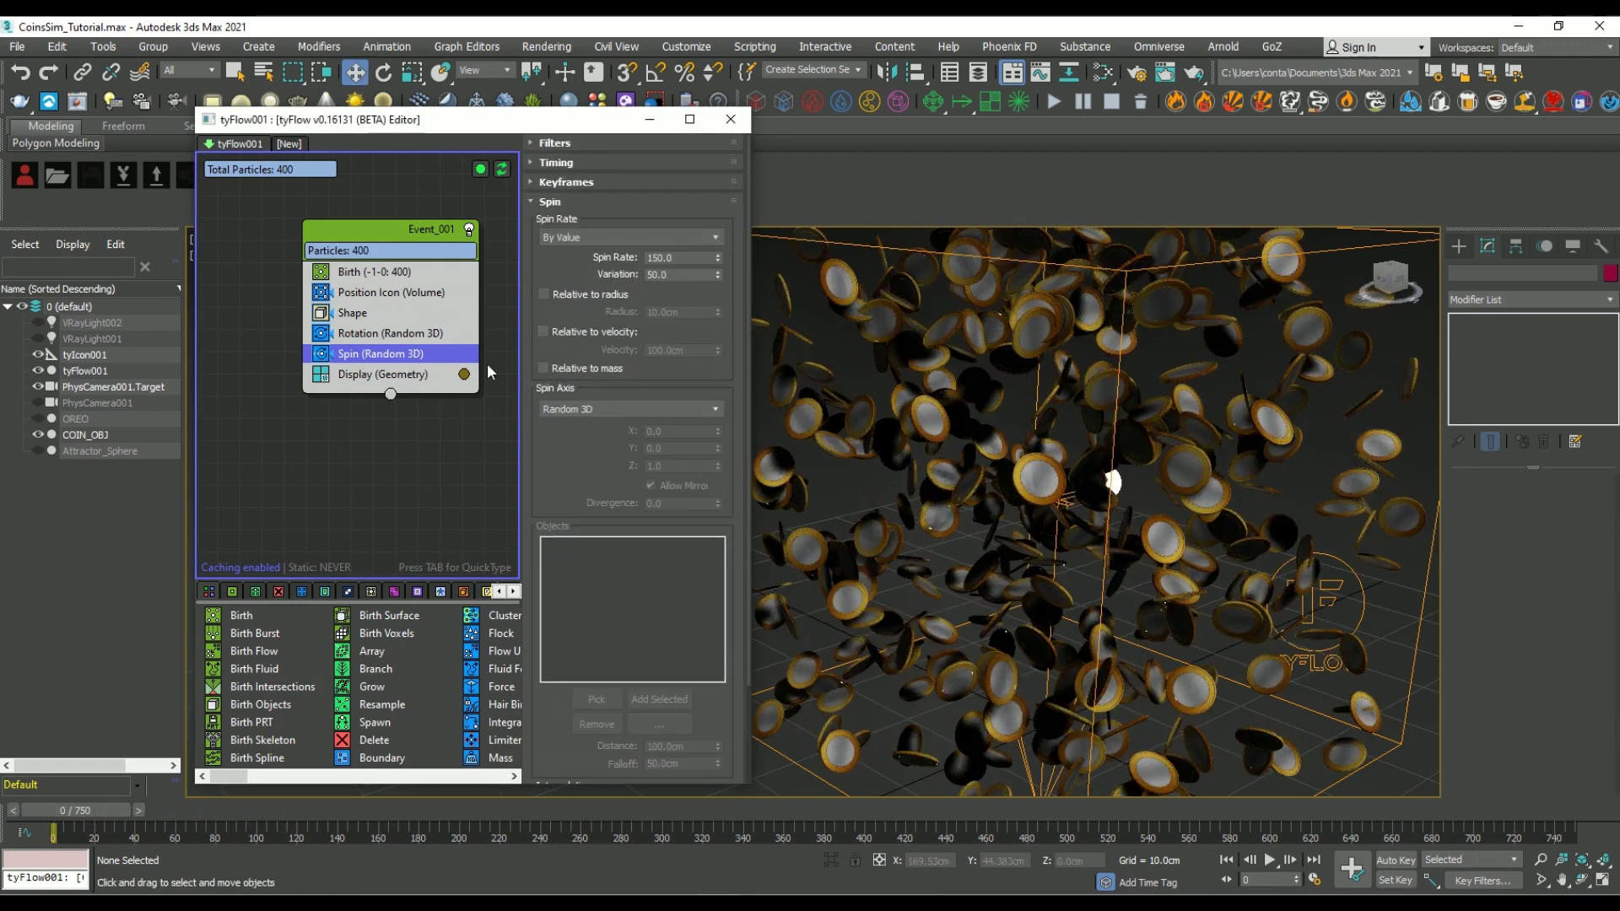
pyautogui.press('Tab')
pyautogui.write('physx')
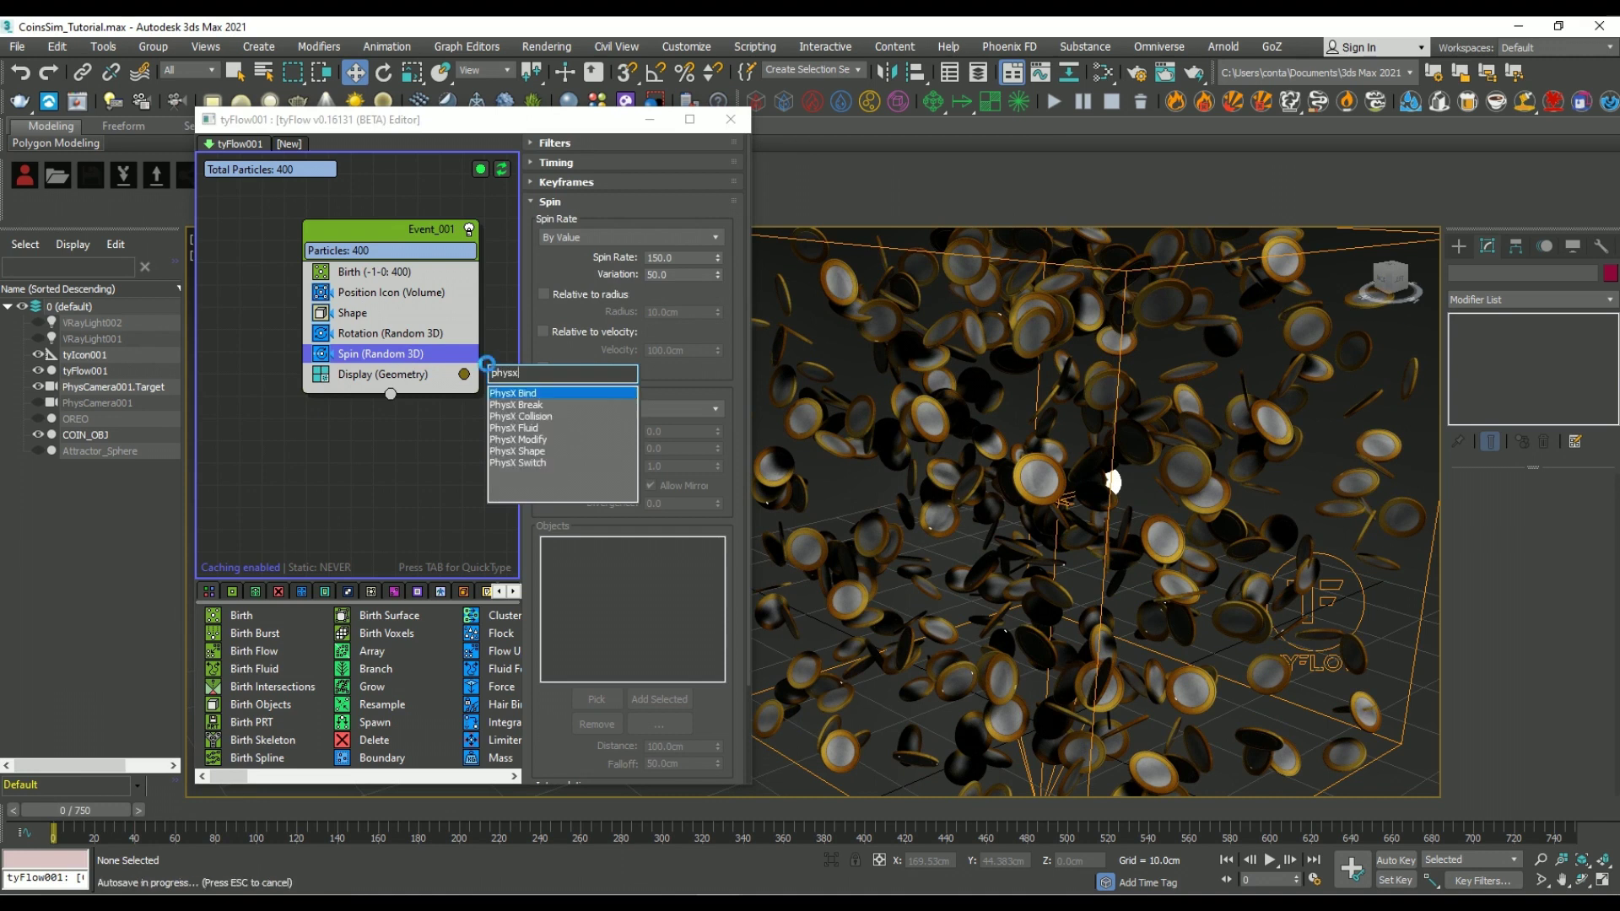
pyautogui.press('Down')
pyautogui.press('Down')
pyautogui.press('Down')
pyautogui.press('Down')
pyautogui.press('Down')
pyautogui.press('Return')
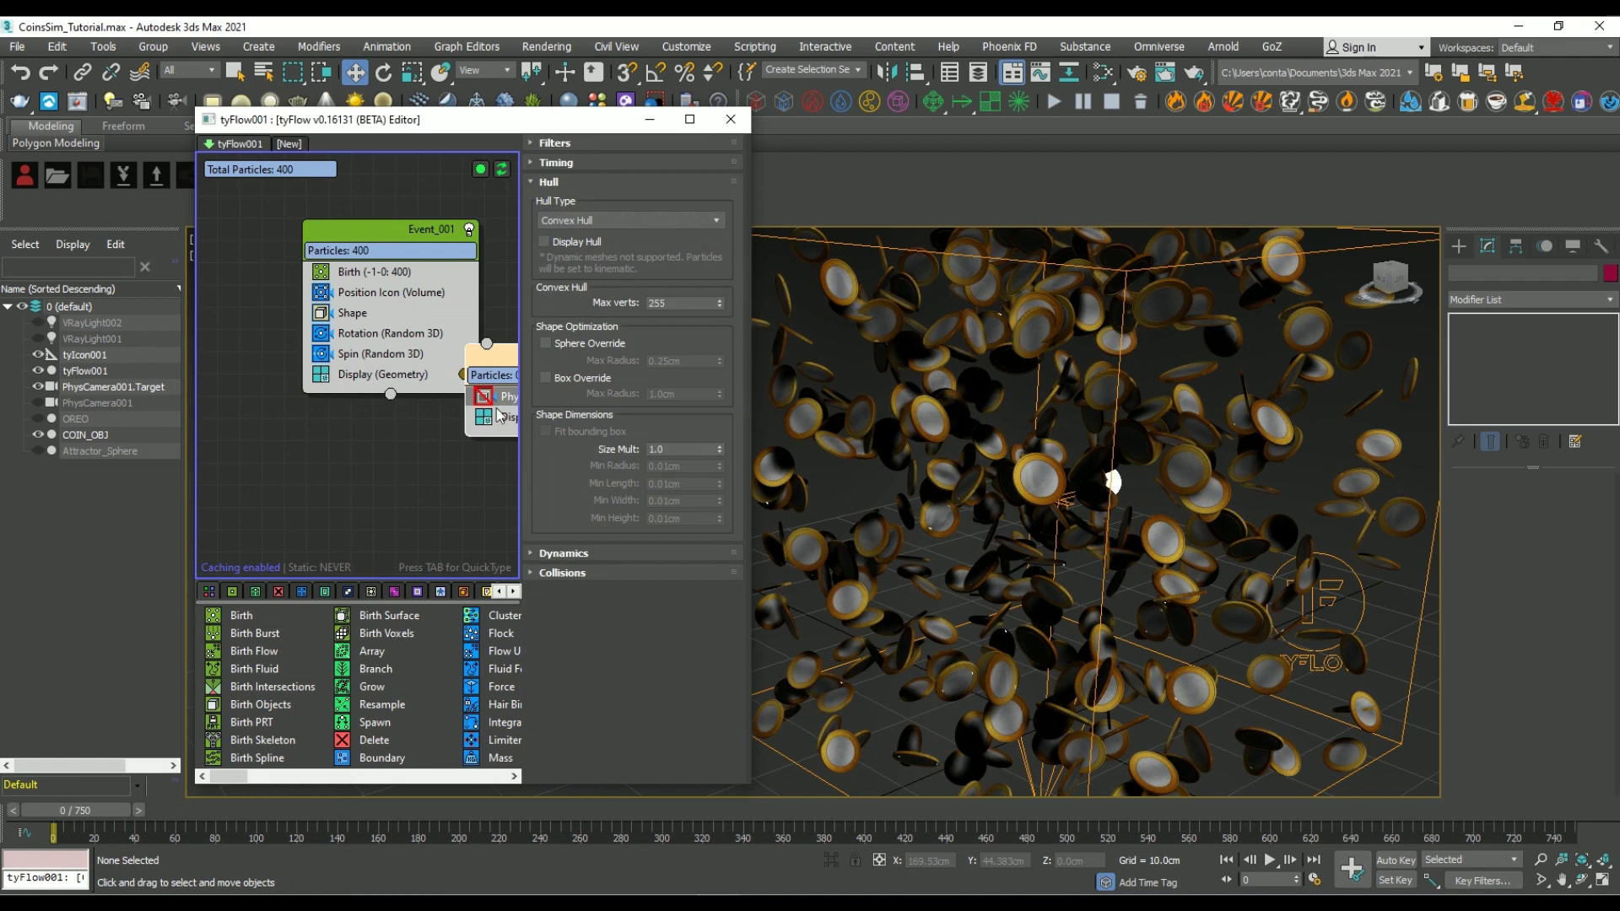
pyautogui.click(506, 397)
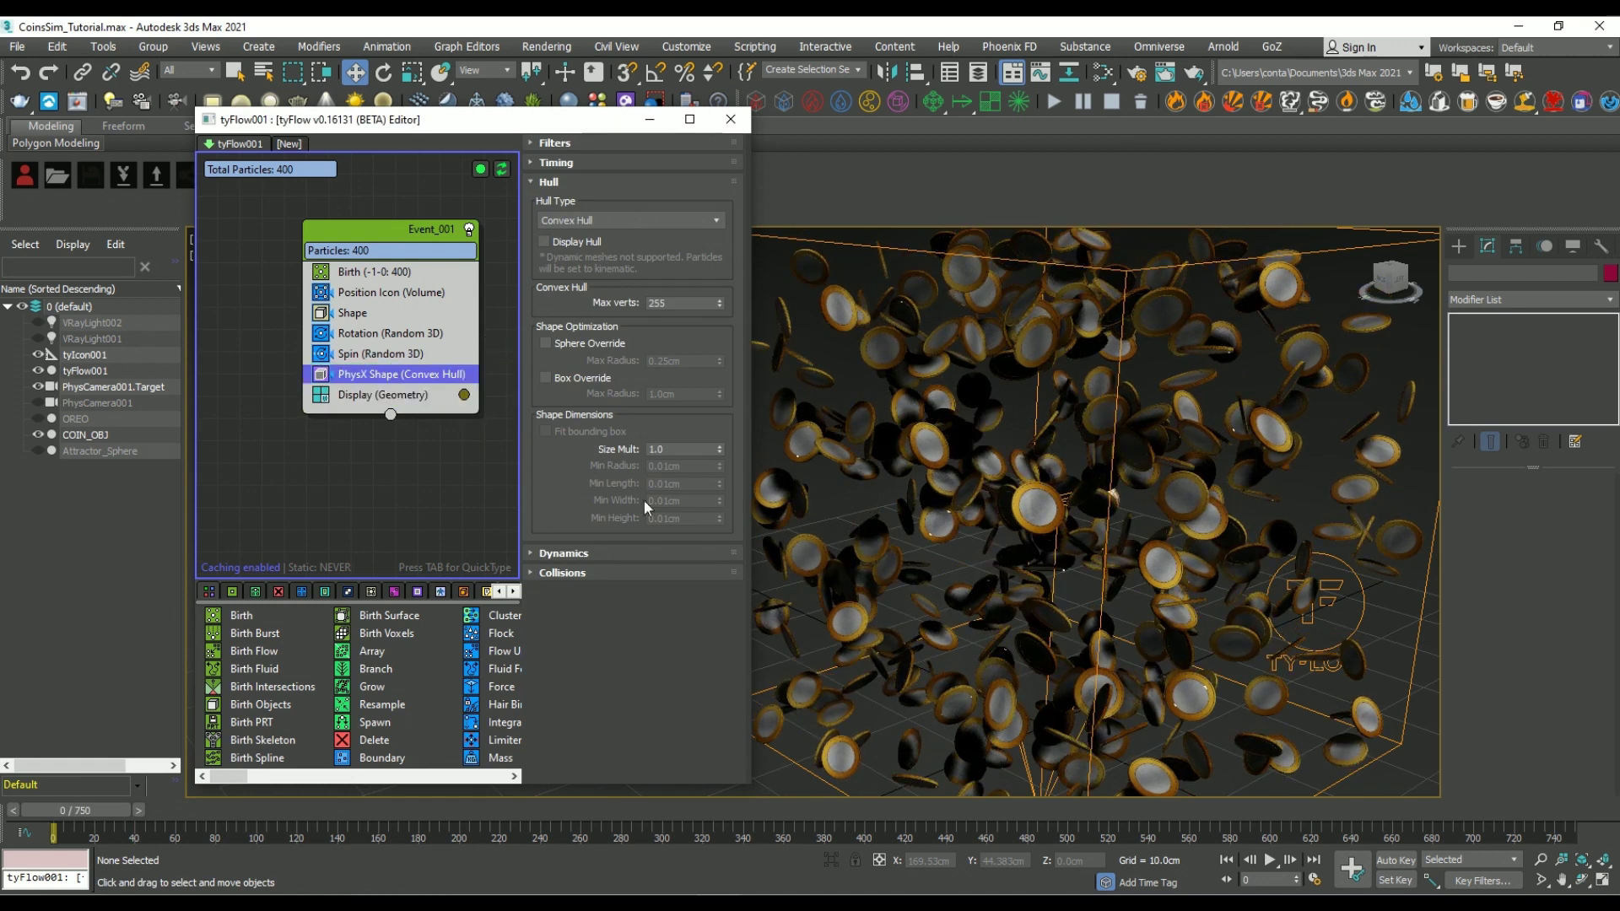
pyautogui.click(397, 490)
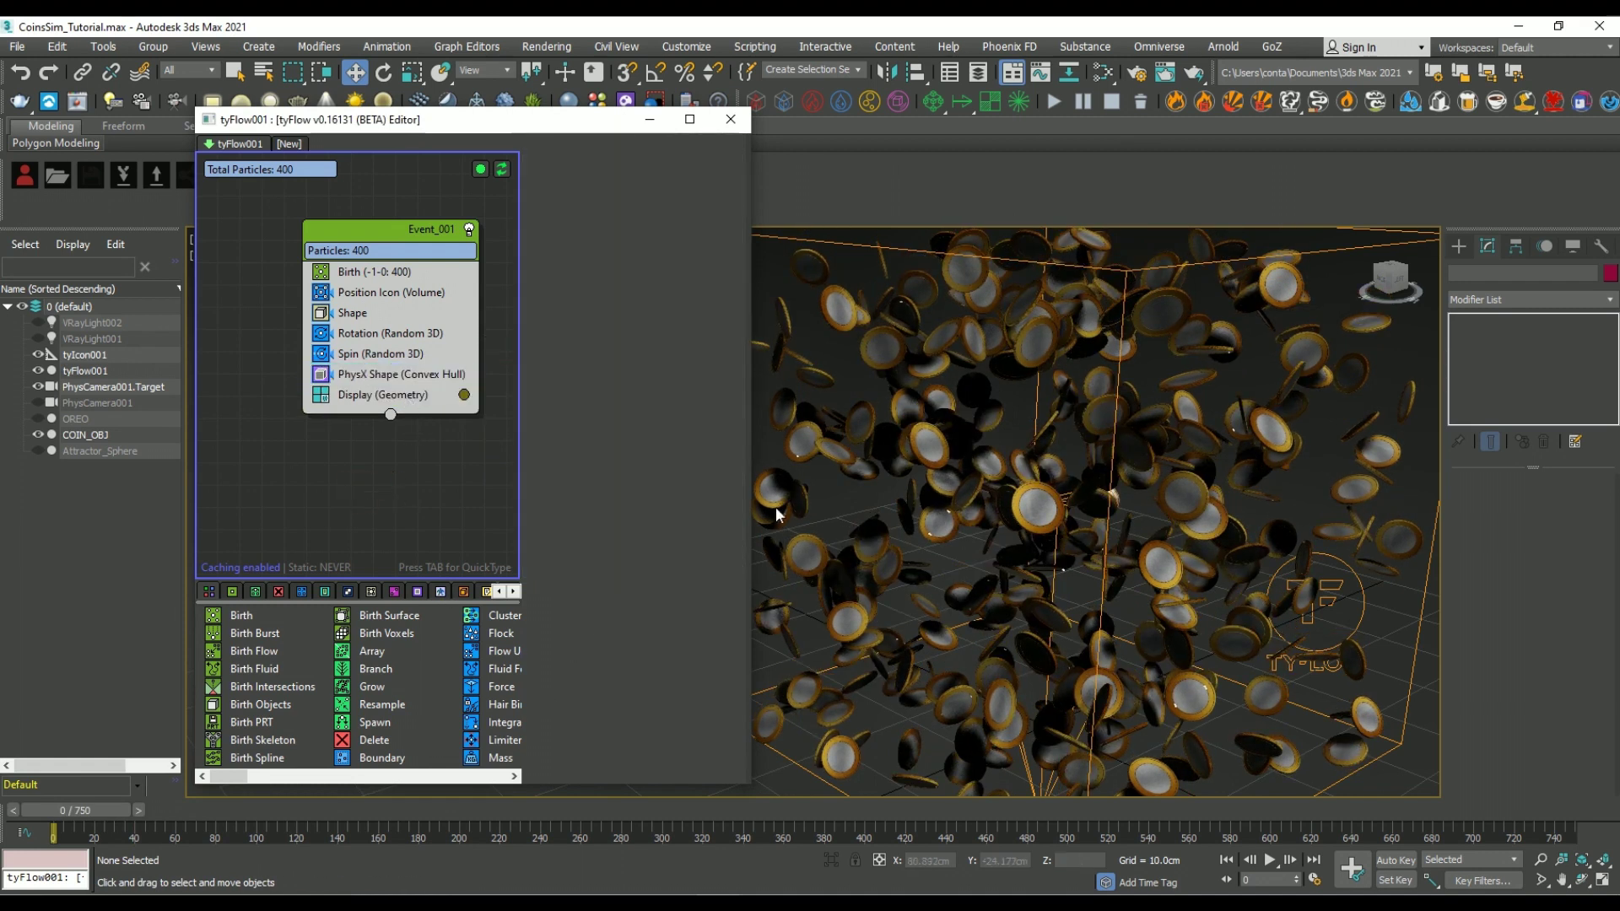
pyautogui.click(1459, 246)
# Create Sphere001 among the coins and place it at X 0, Y 0, Z 25
pyautogui.click(1457, 271)
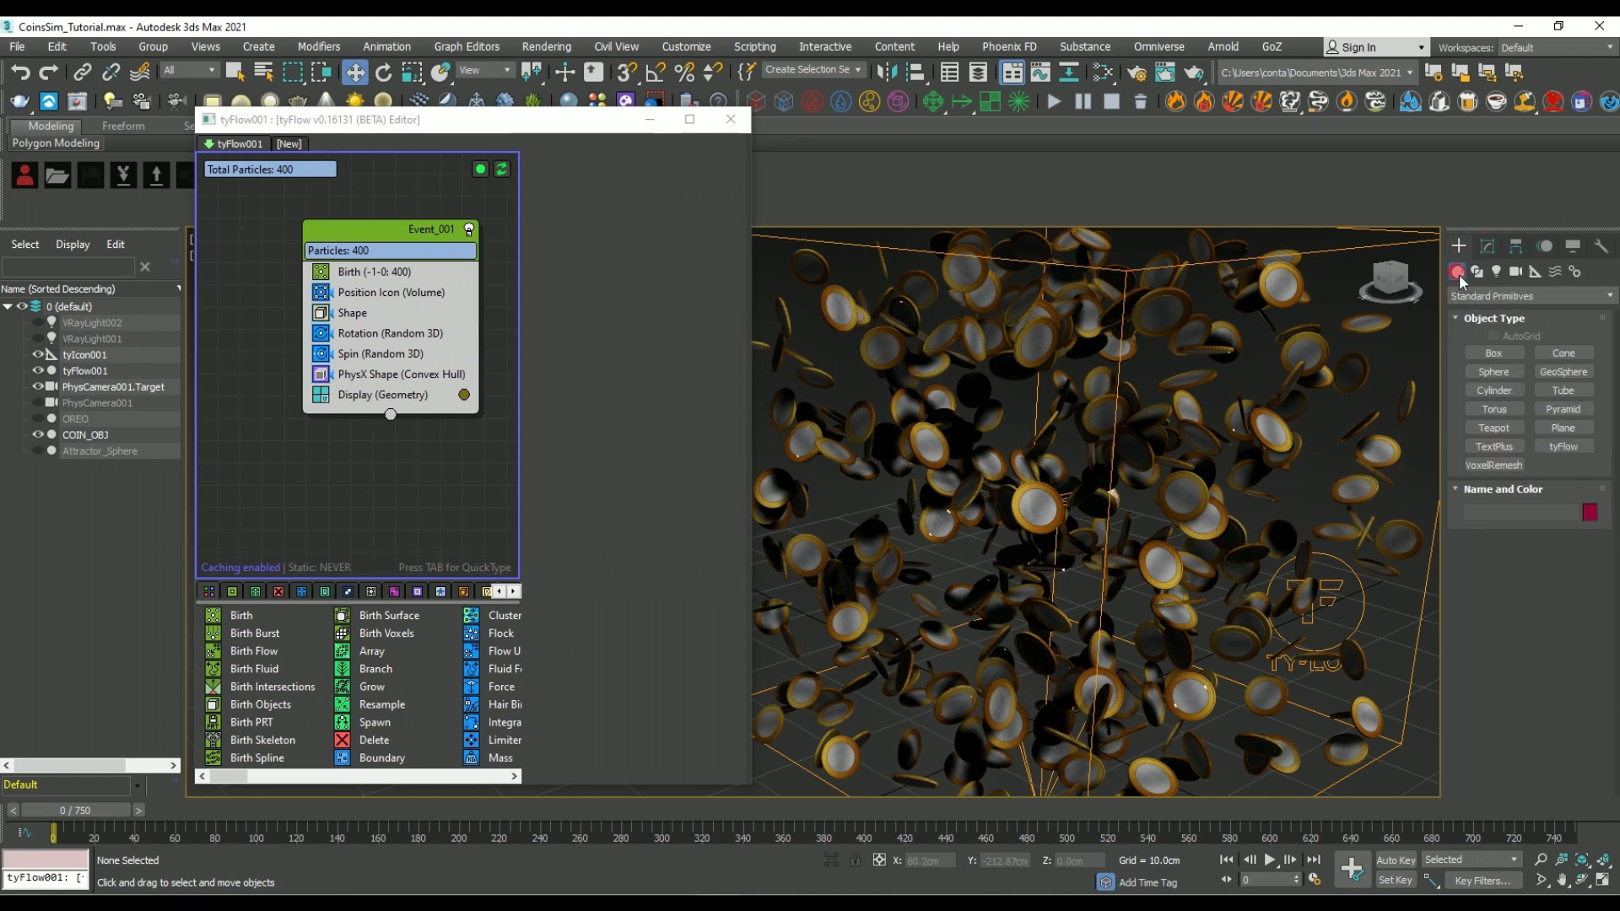
pyautogui.click(1493, 371)
pyautogui.moveTo(1182, 615); pyautogui.dragTo(1167, 663)
pyautogui.press('w')
pyautogui.press('F12')
pyautogui.rightClick(832, 453)
pyautogui.rightClick(832, 471)
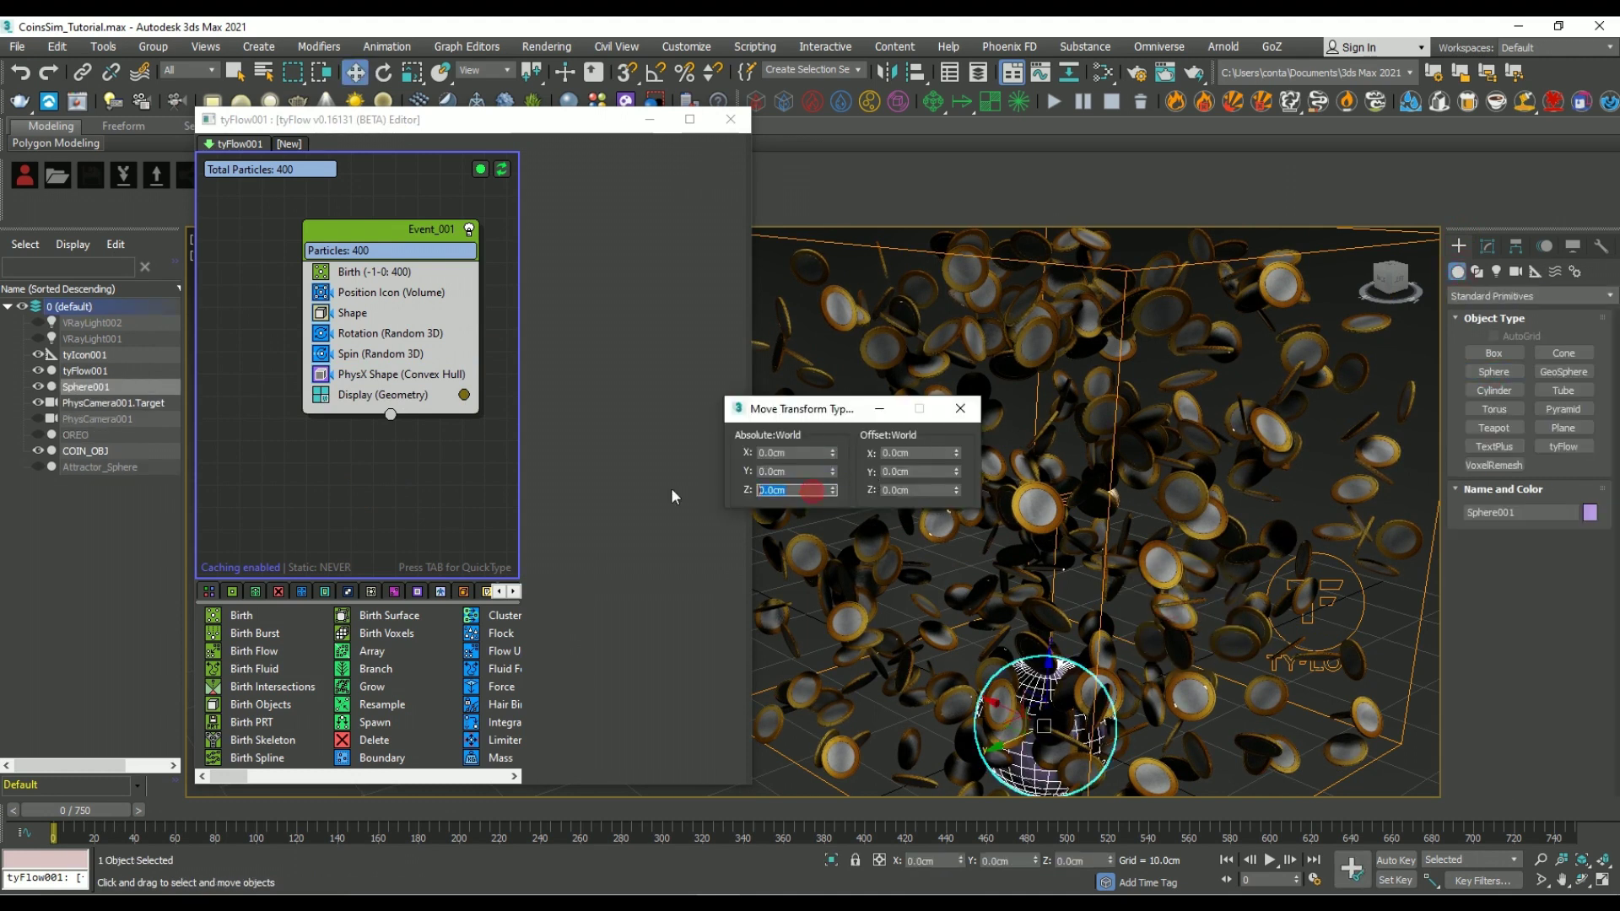
pyautogui.write('5')
pyautogui.press('Return')
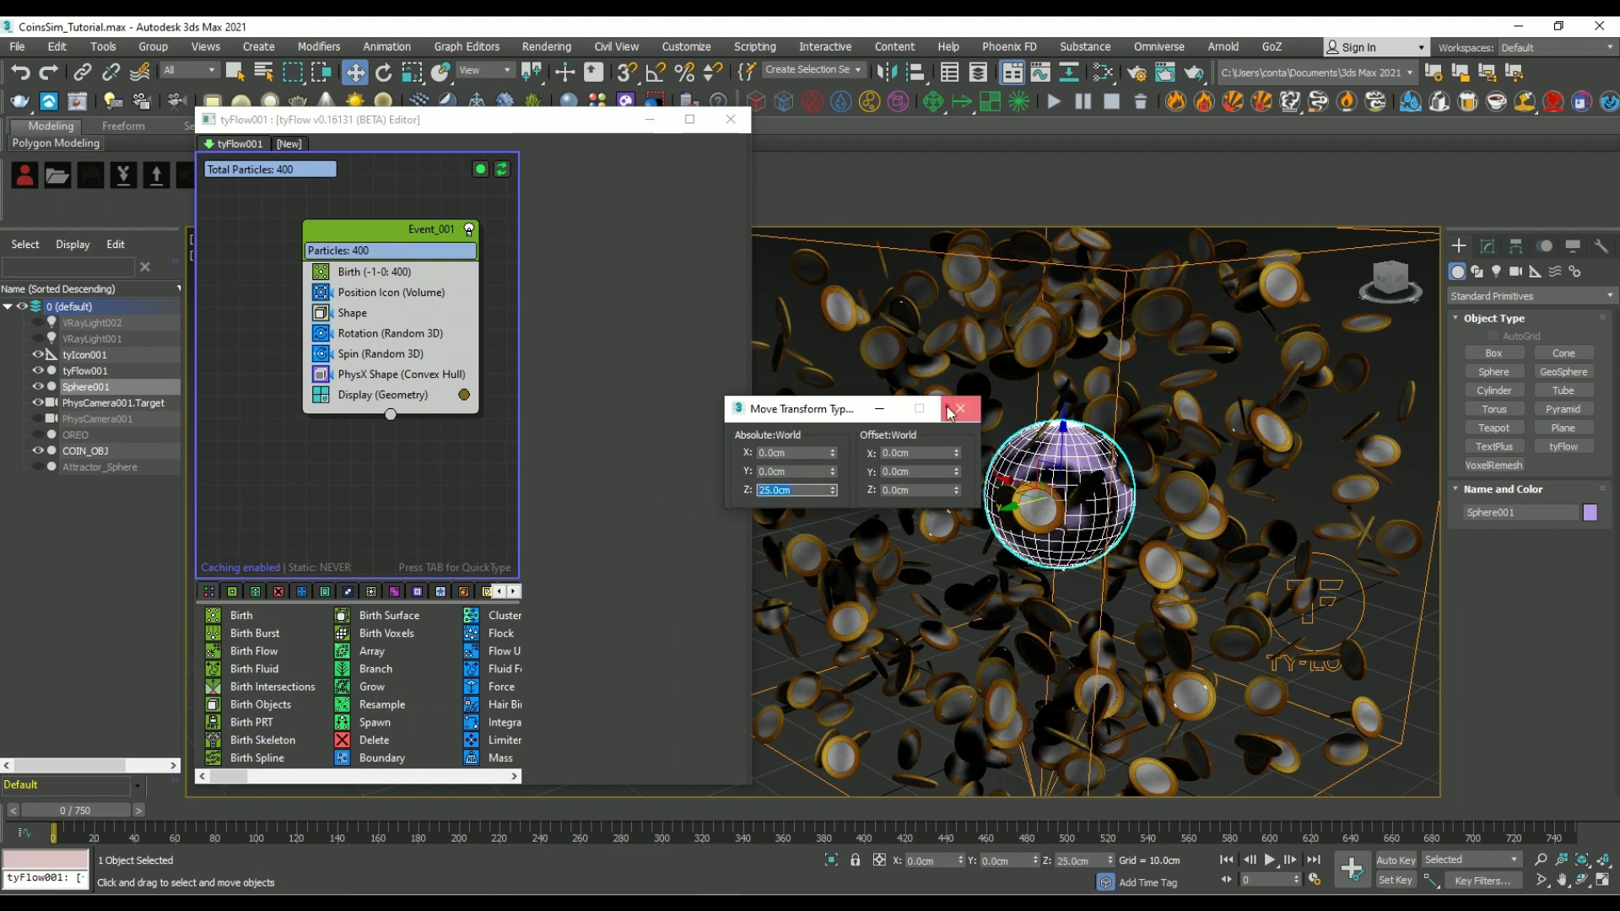
pyautogui.click(960, 408)
# Make the sphere non-renderable and shrink its radius to about 2.426 cm
pyautogui.rightClick(1065, 436)
pyautogui.click(1096, 582)
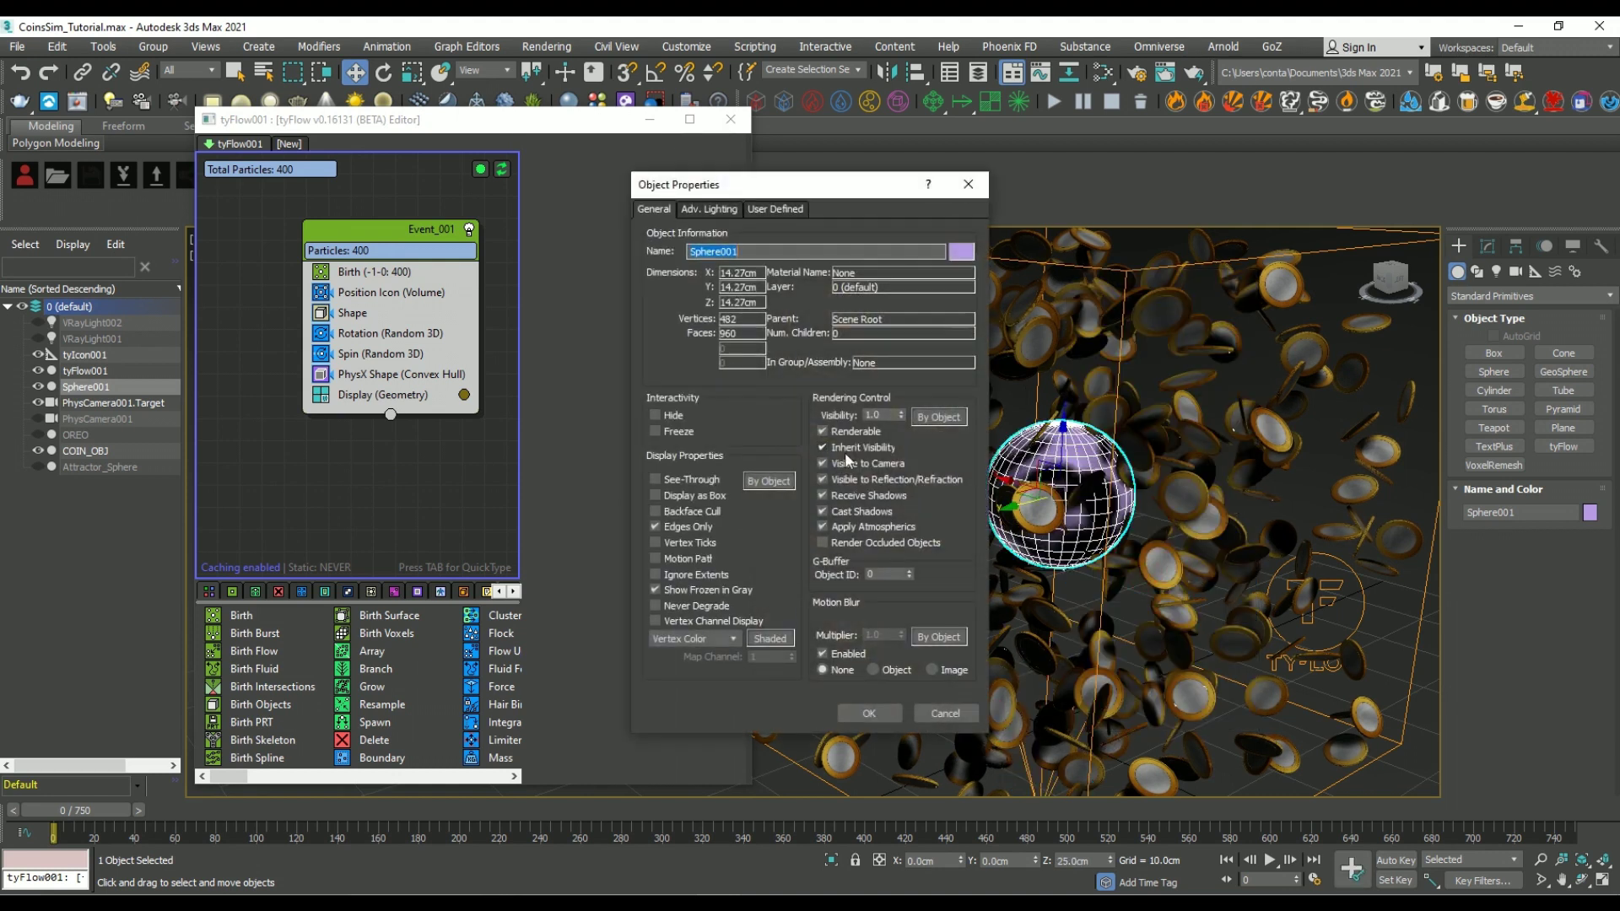
pyautogui.click(854, 433)
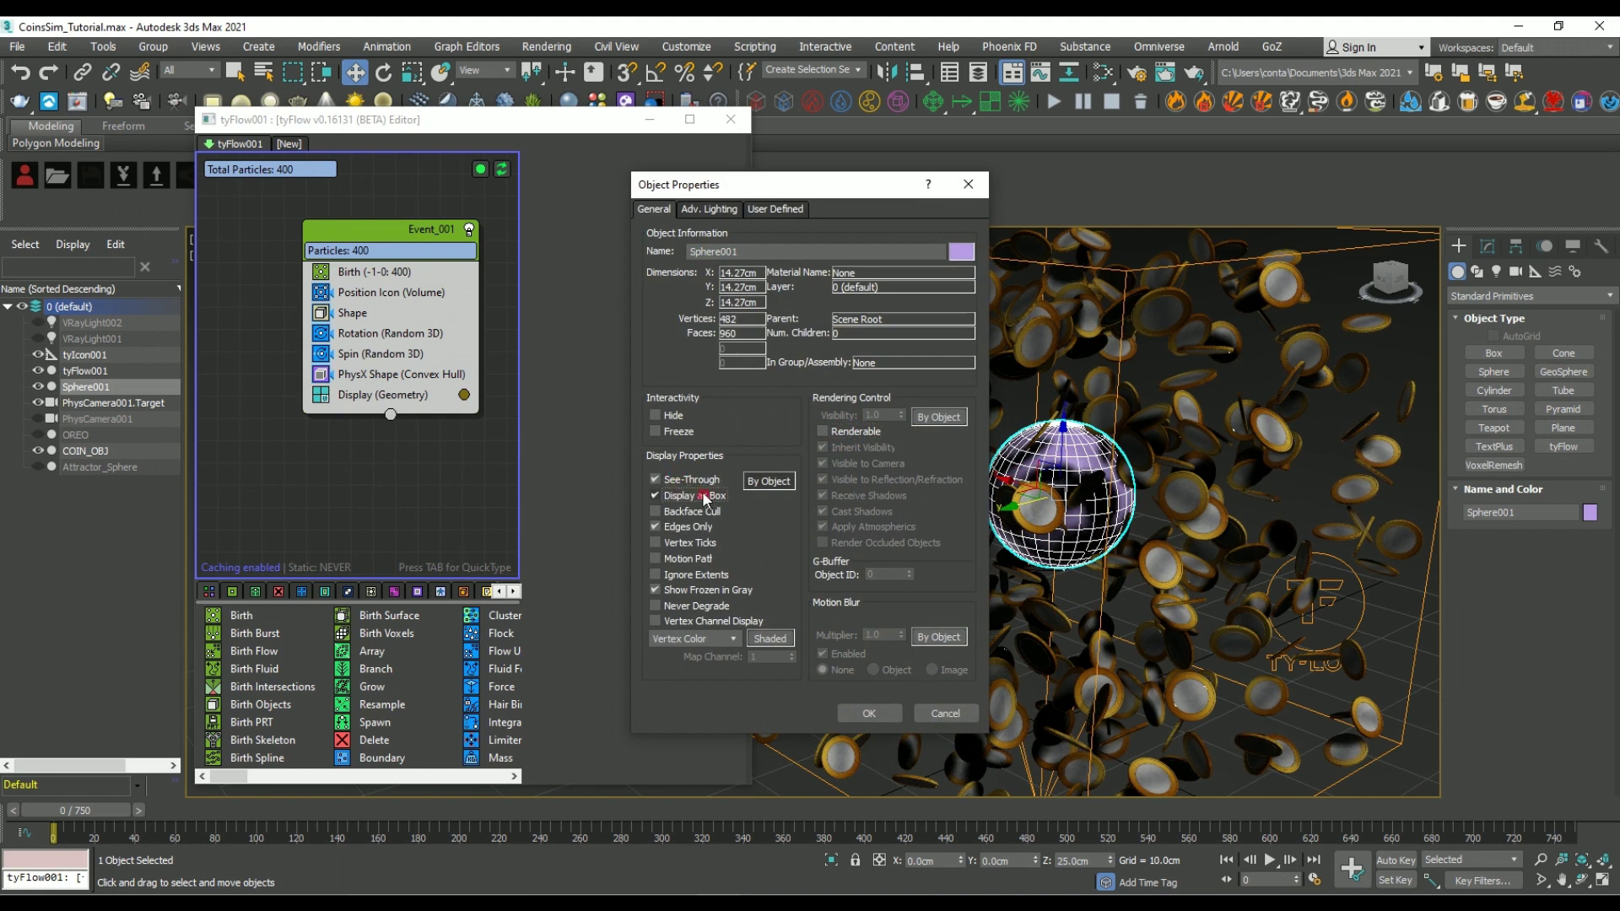
pyautogui.click(869, 713)
pyautogui.click(1487, 246)
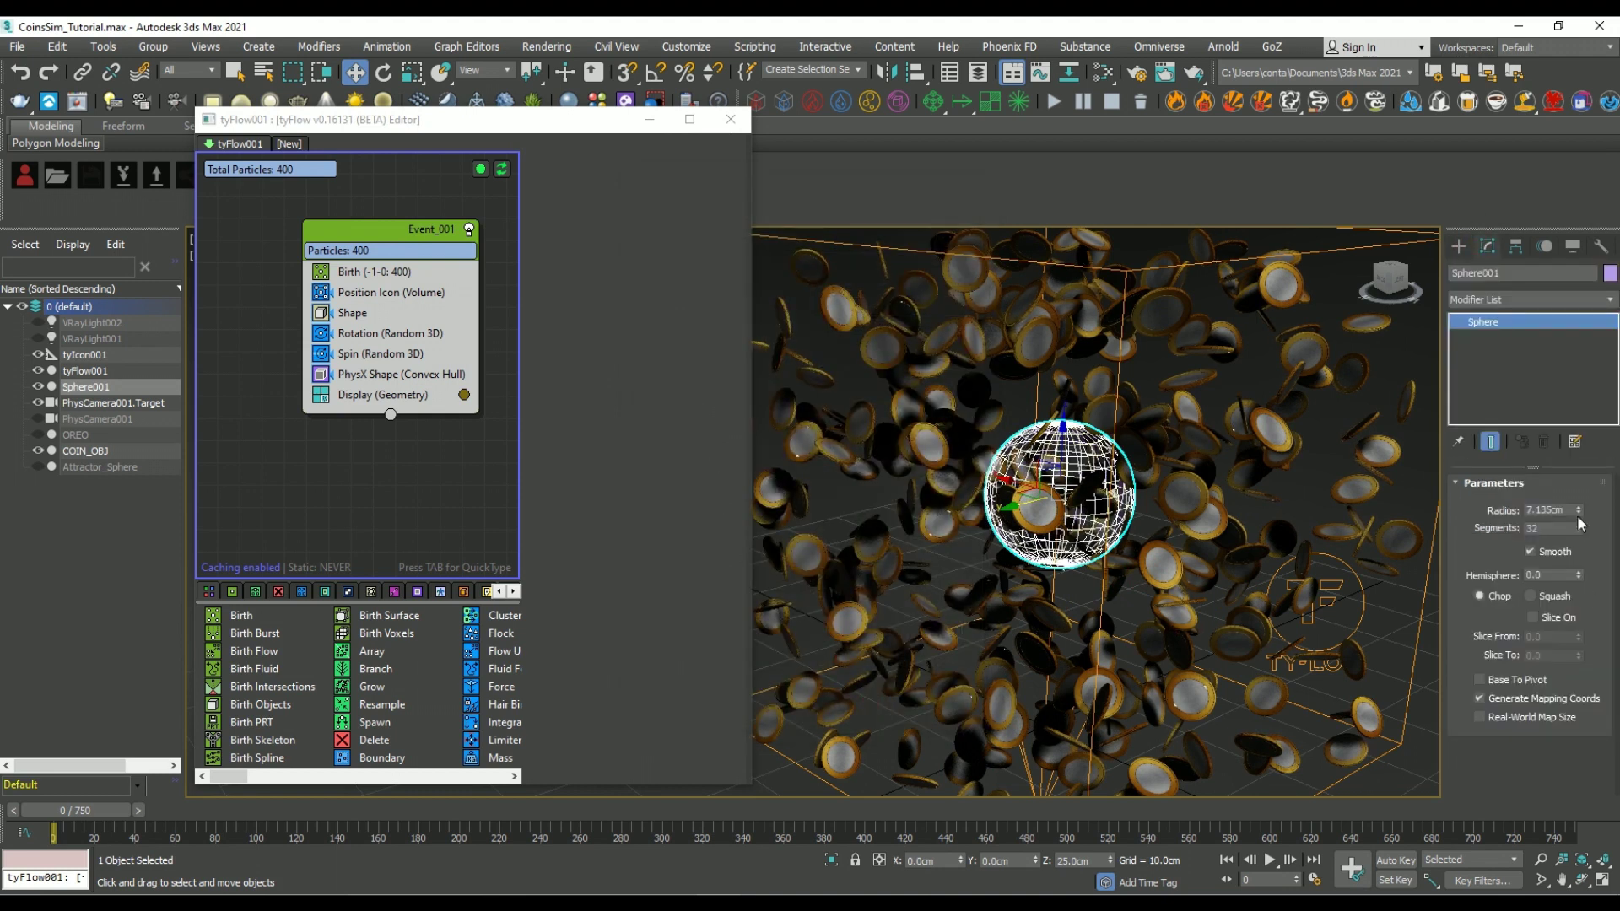
pyautogui.moveTo(1578, 511); pyautogui.dragTo(1584, 573)
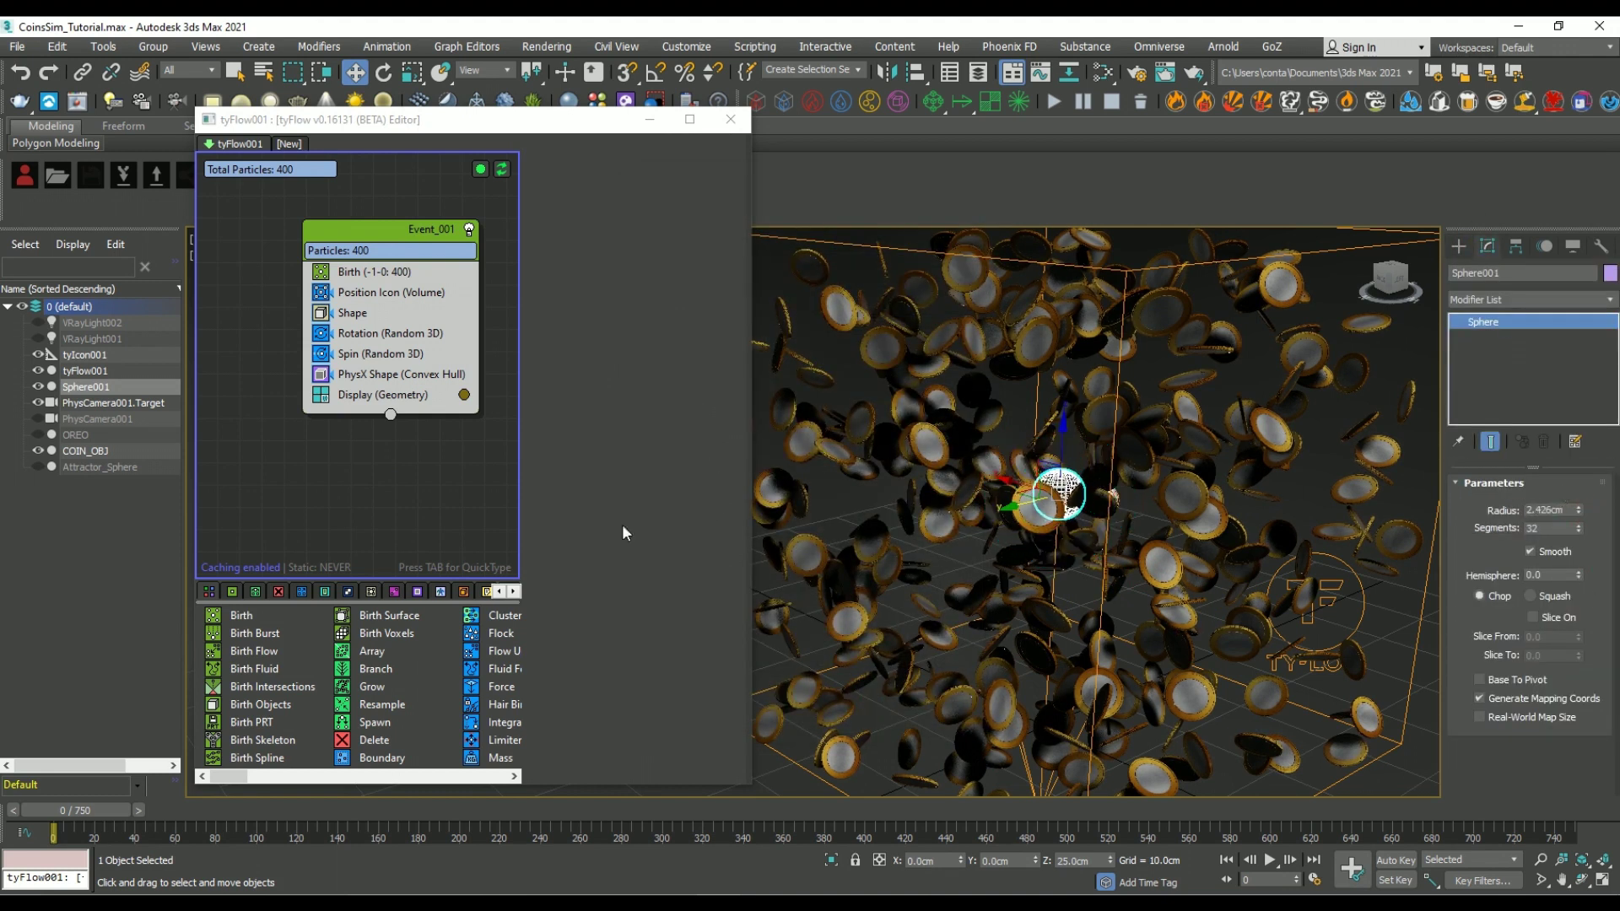
# Add a Find Target operator after PhysX Shape, targeting Sphere001
pyautogui.click(380, 374)
pyautogui.press('Tab')
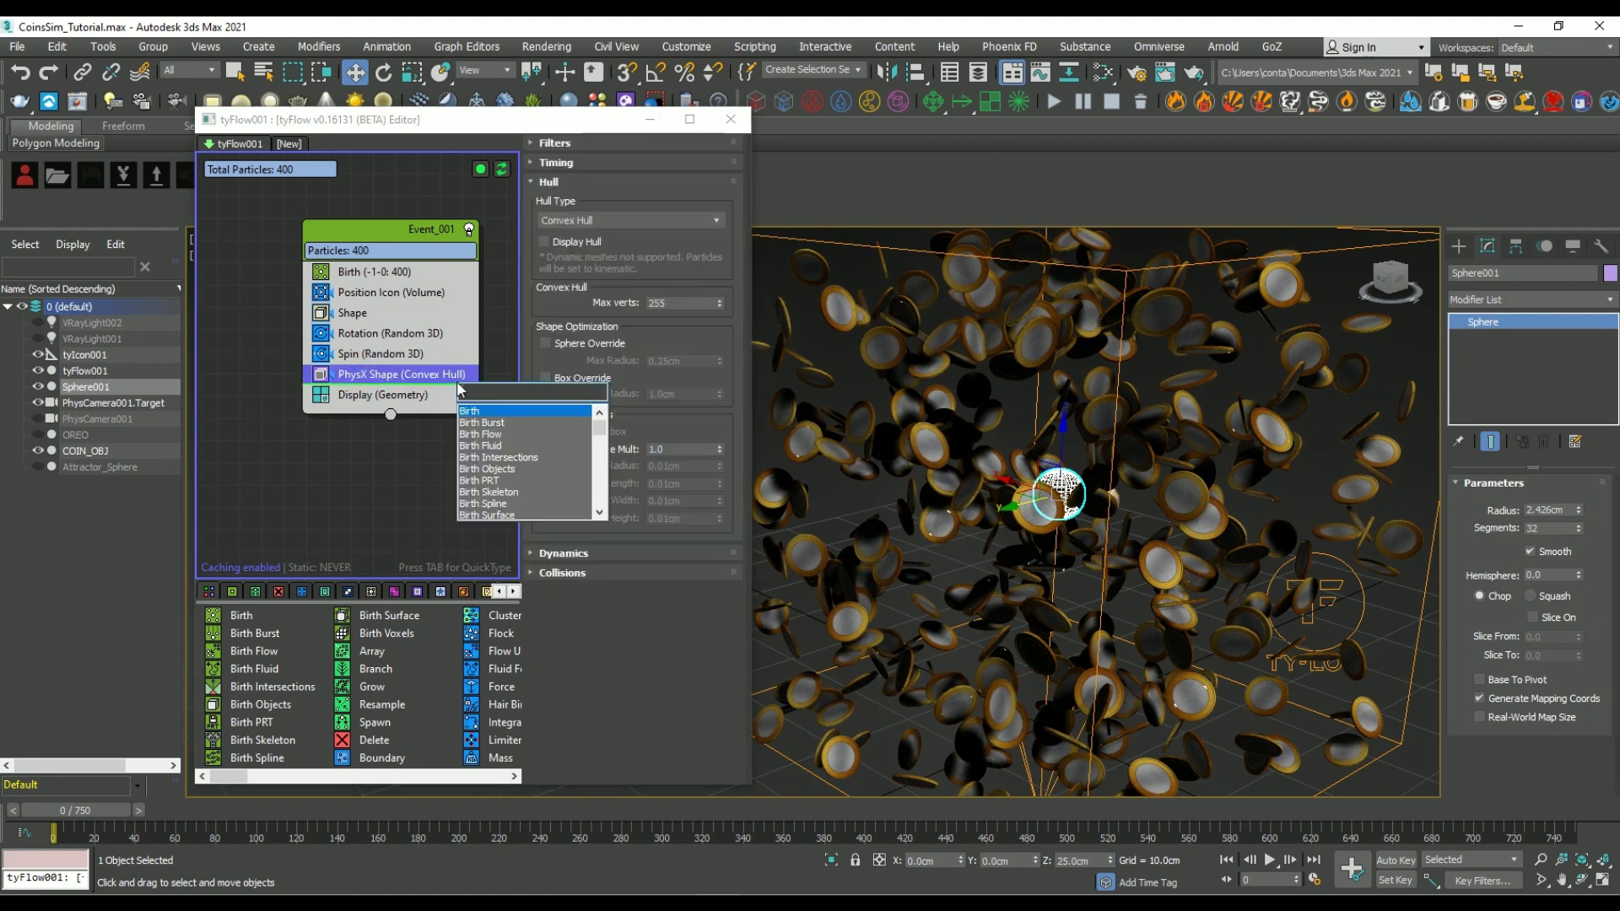
pyautogui.write('find')
pyautogui.press('Return')
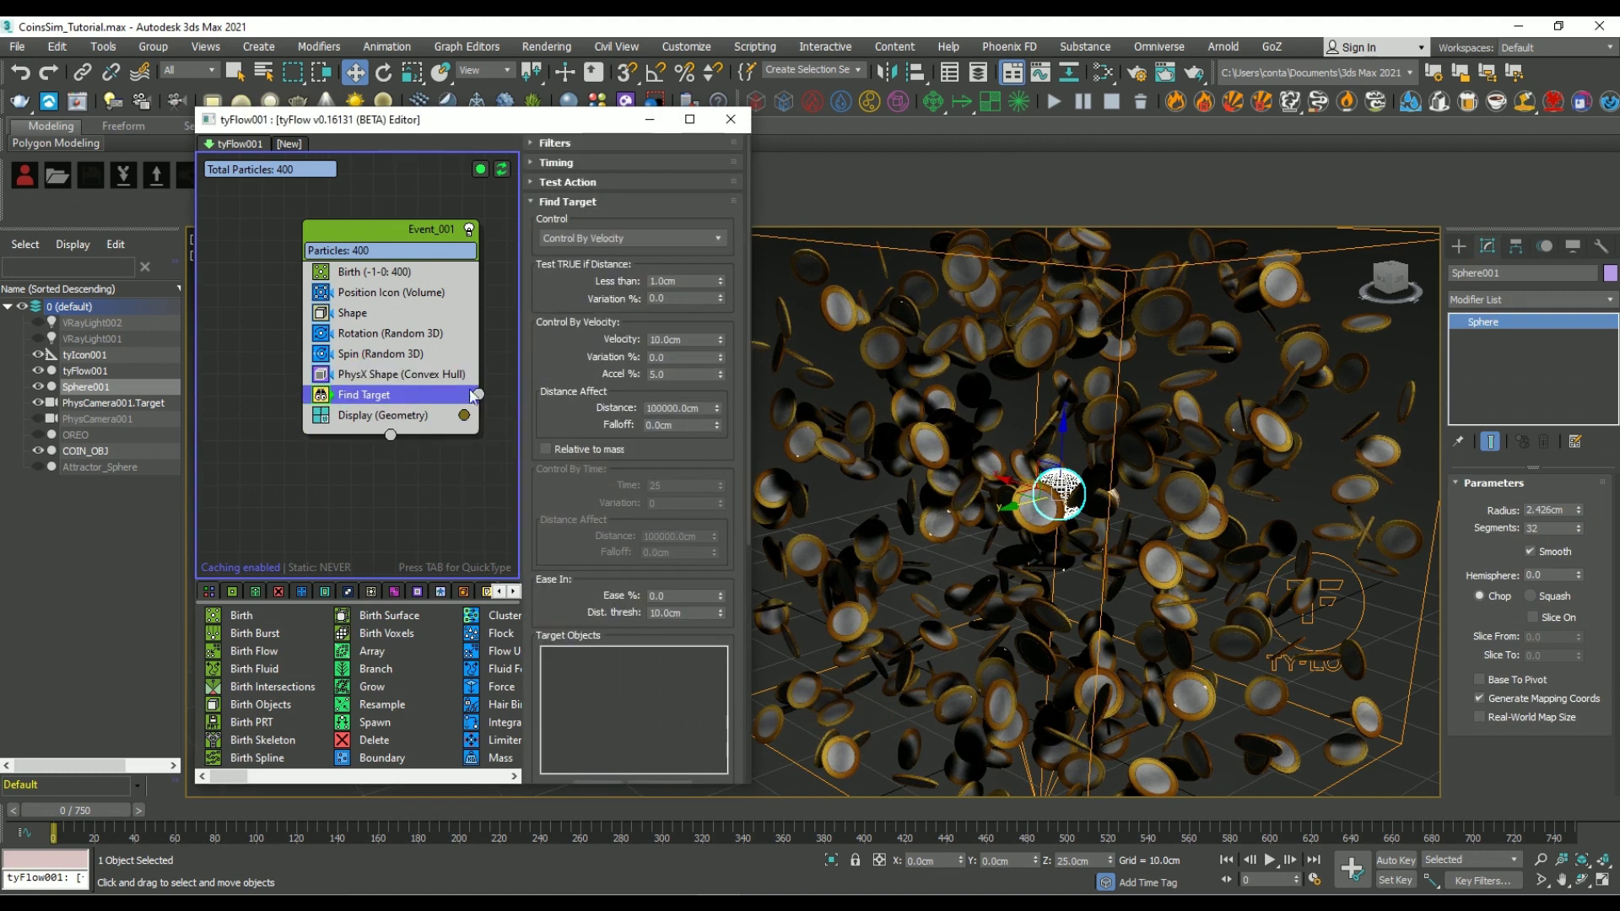
pyautogui.scroll(-3, 526, 357)
pyautogui.click(596, 657)
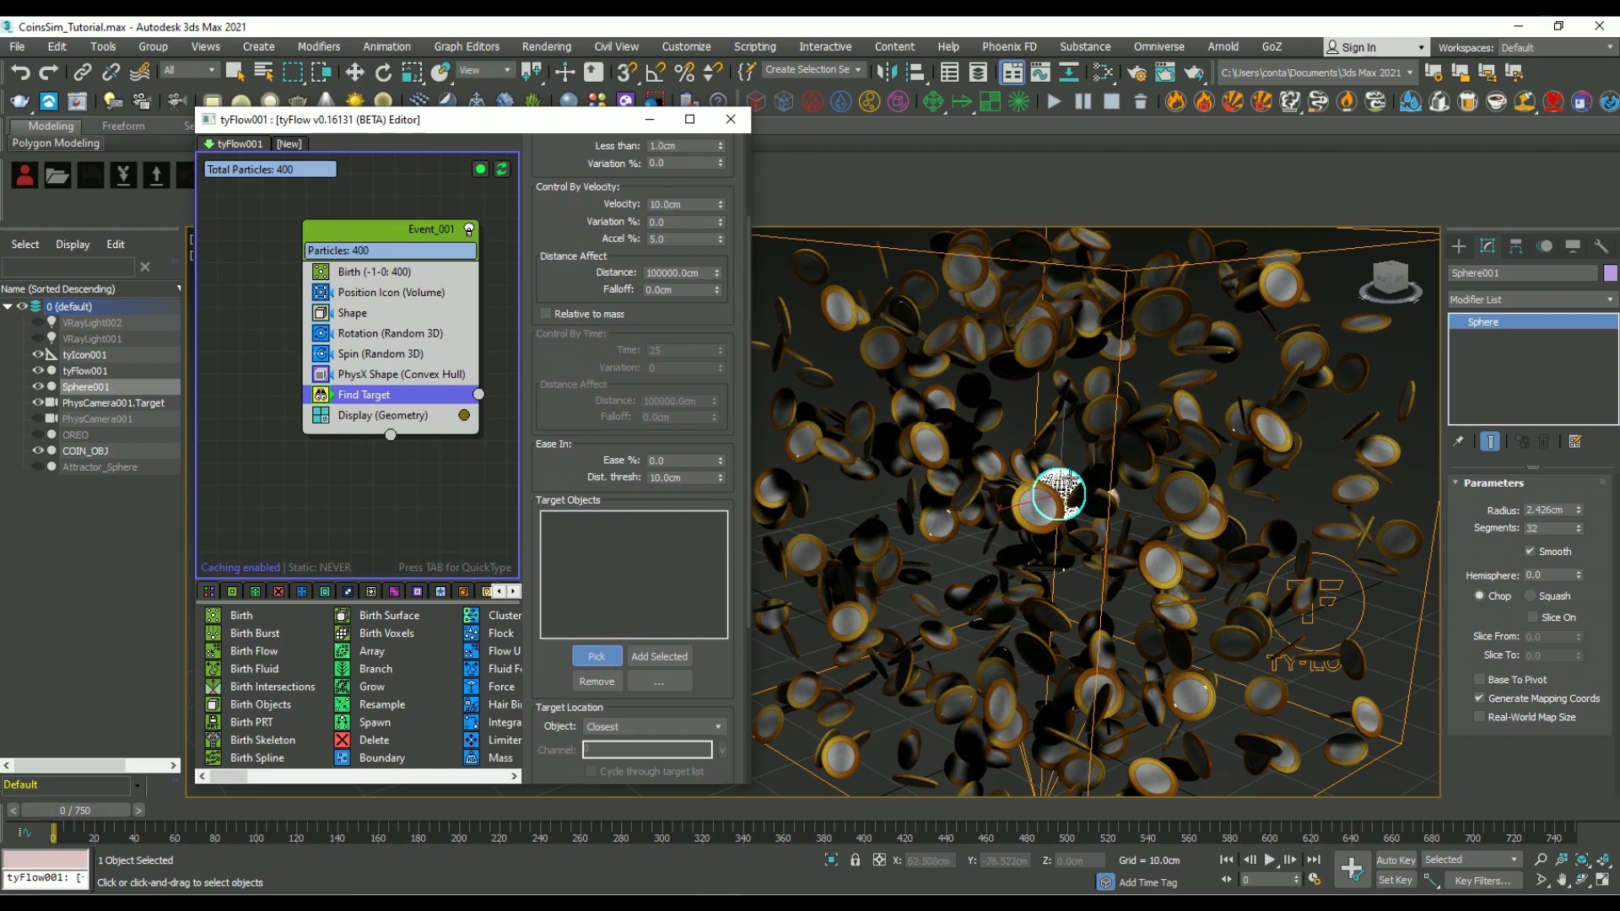
pyautogui.click(1062, 483)
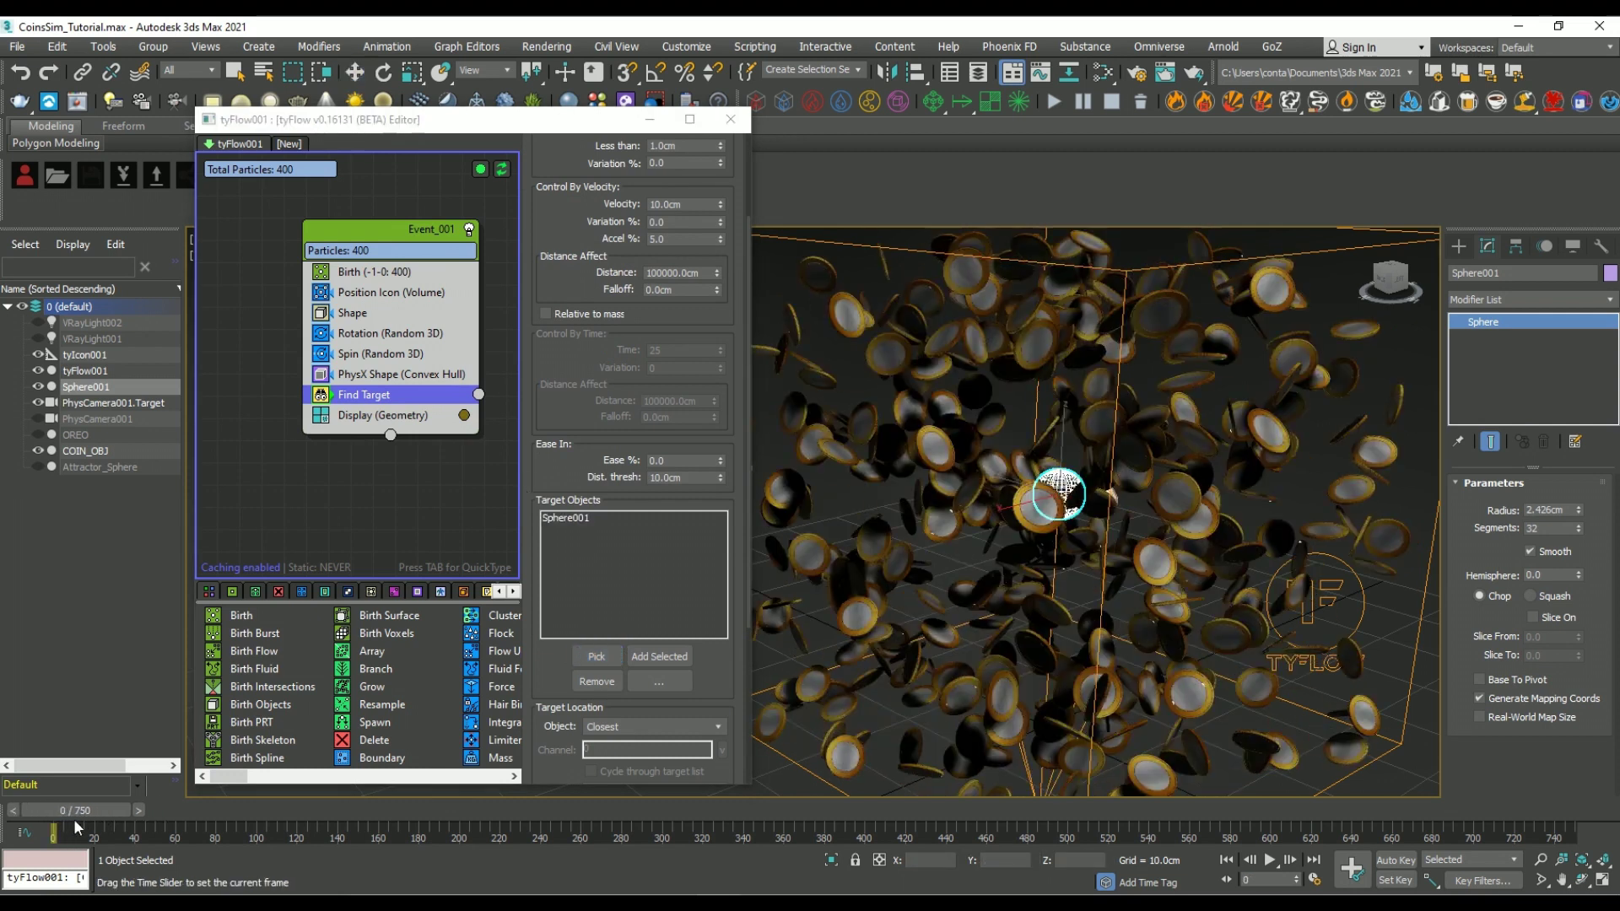
pyautogui.press('w')
# Turn off PhysX Default Gravity on tyFlow001
pyautogui.click(93, 371)
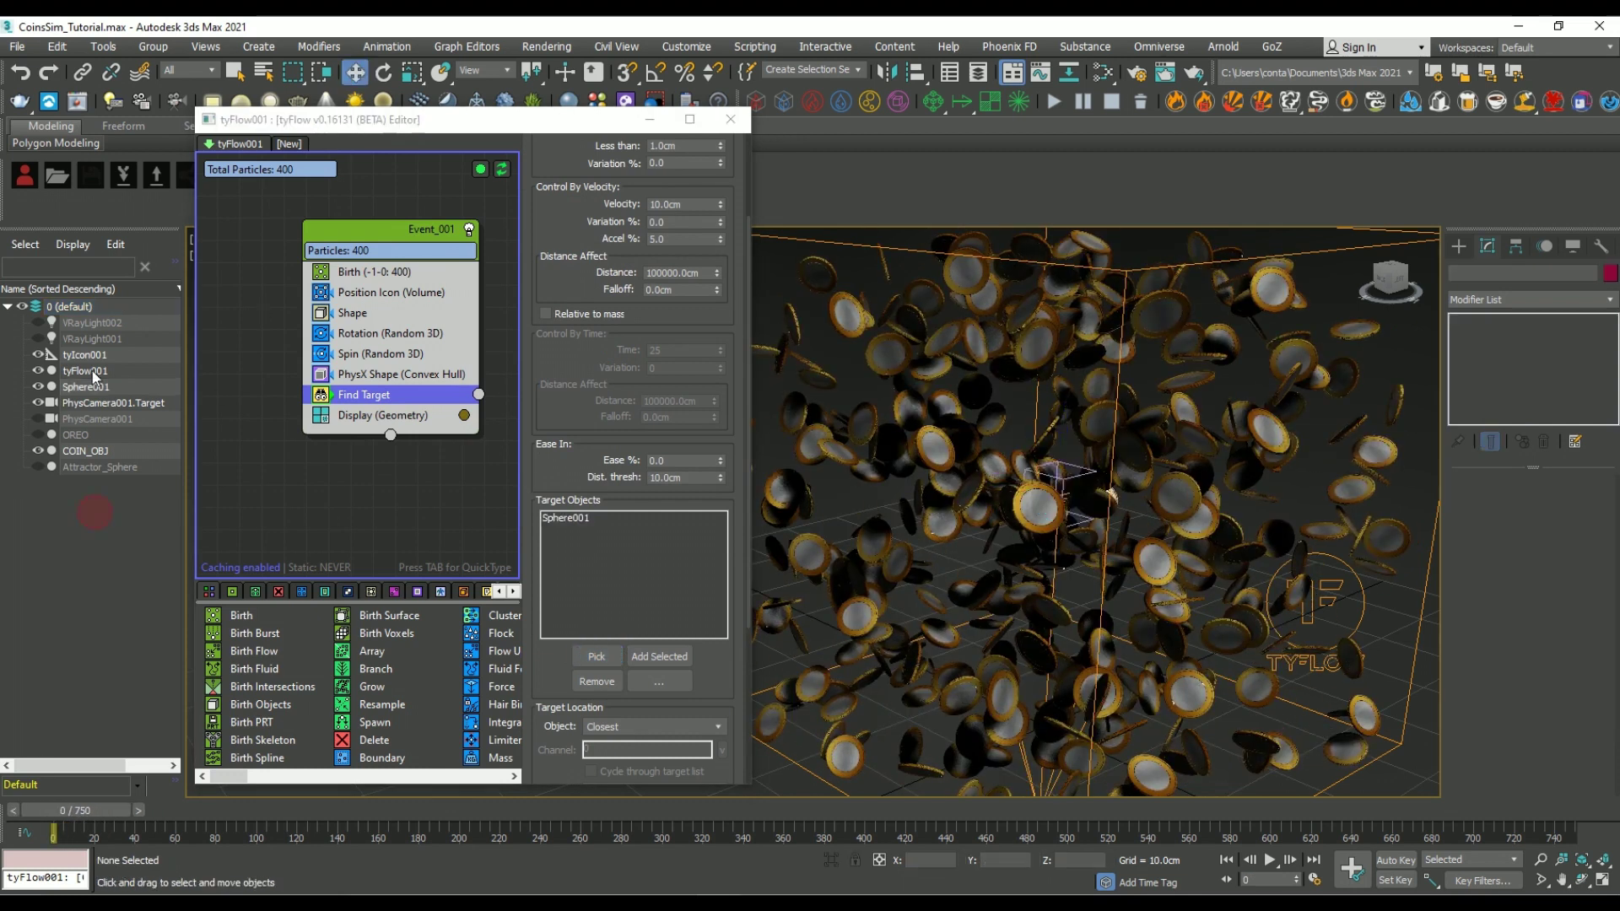
pyautogui.click(1477, 564)
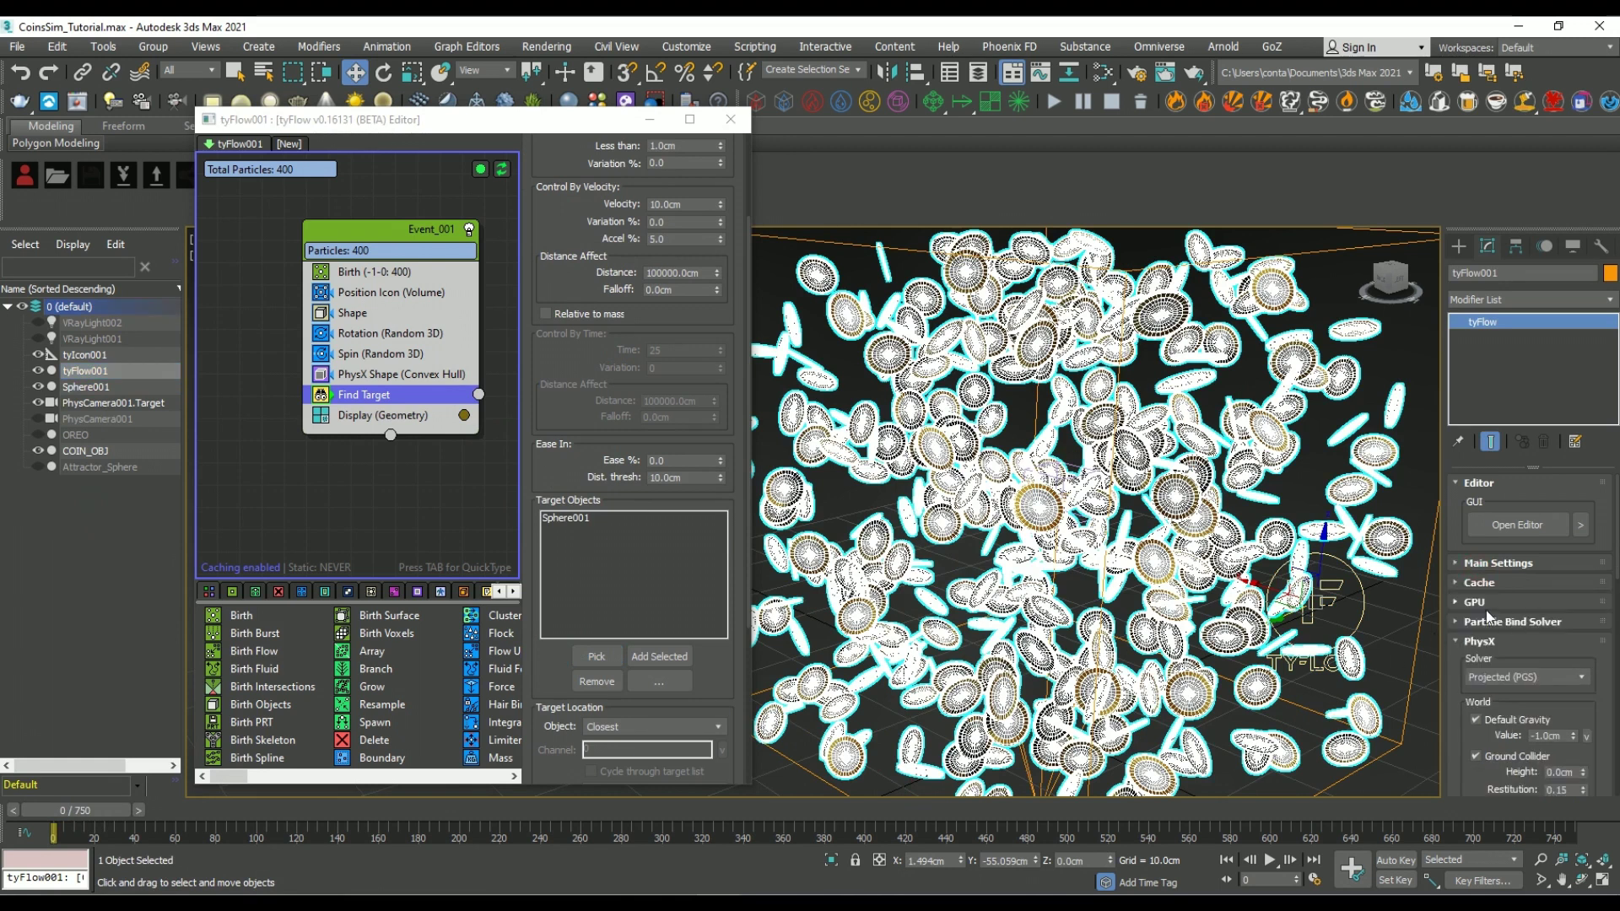
pyautogui.moveTo(1530, 647); pyautogui.dragTo(1466, 520)
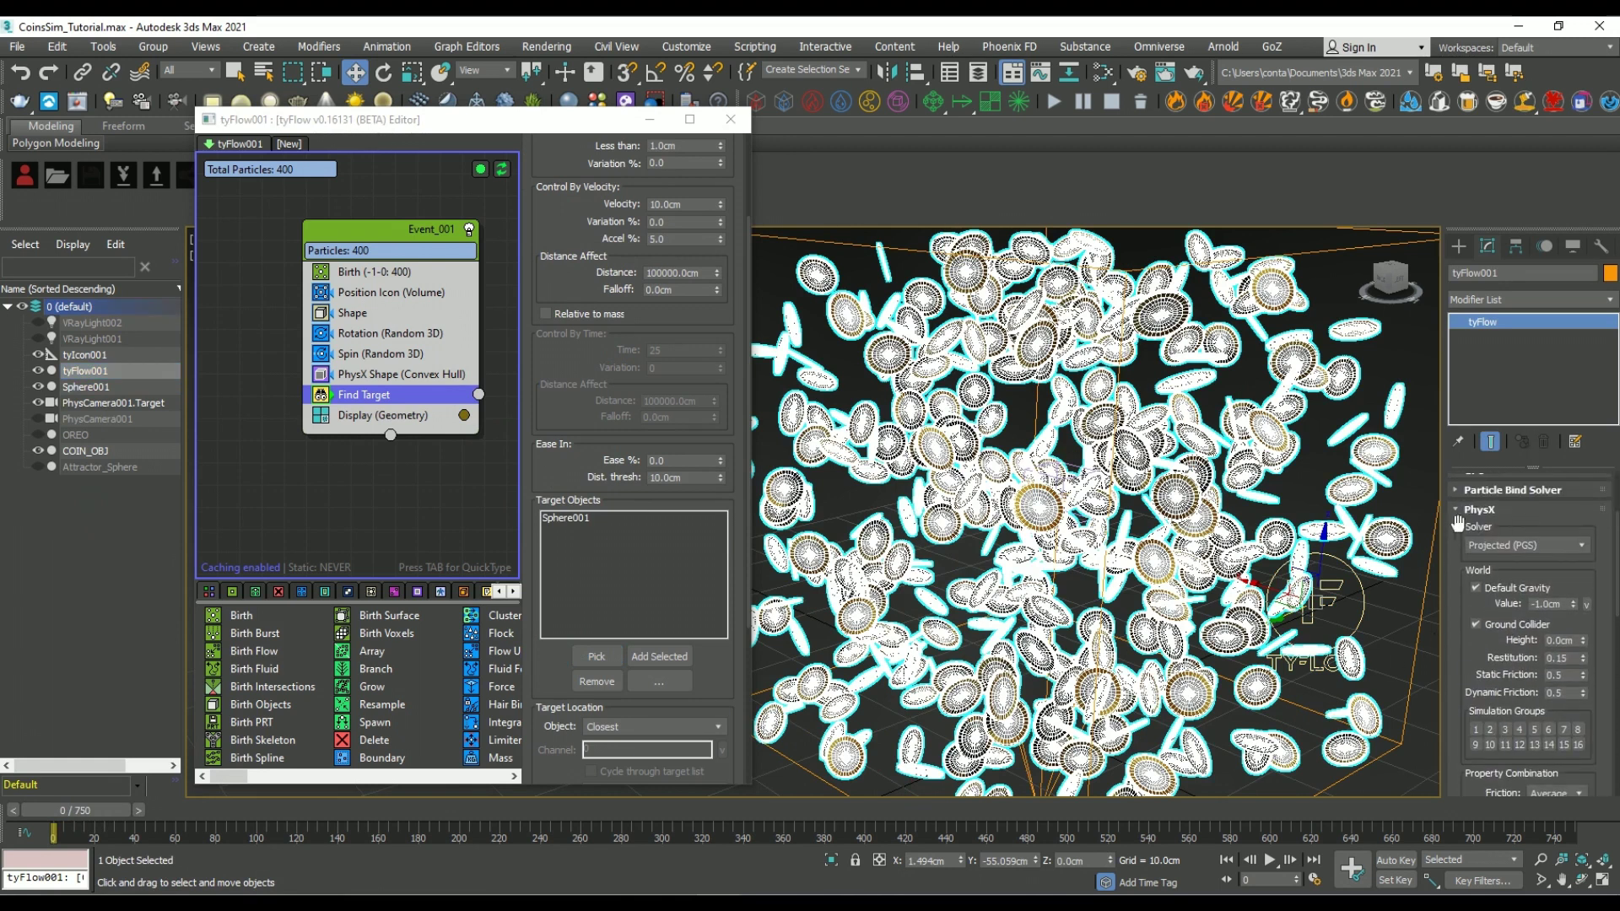
pyautogui.click(1486, 593)
pyautogui.click(767, 788)
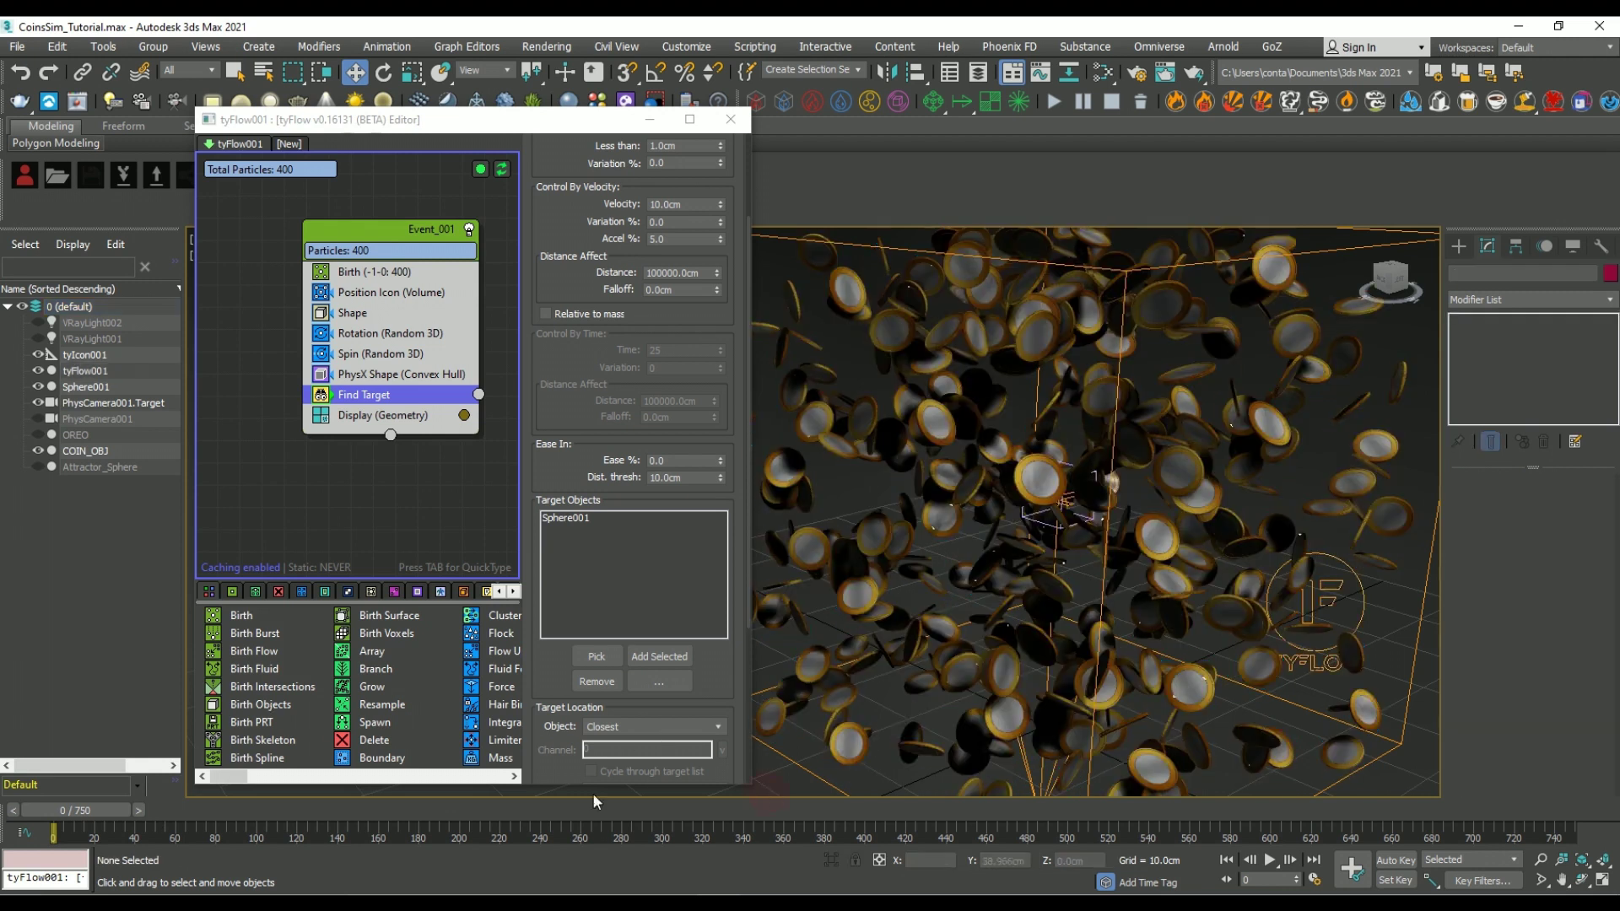
# Set Find Target velocity to 4 cm with 50% variation, adjust accel and ease, and check frame 79
pyautogui.moveTo(90, 806); pyautogui.dragTo(166, 808)
pyautogui.moveTo(66, 813); pyautogui.dragTo(14, 816)
pyautogui.scroll(3, 730, 266)
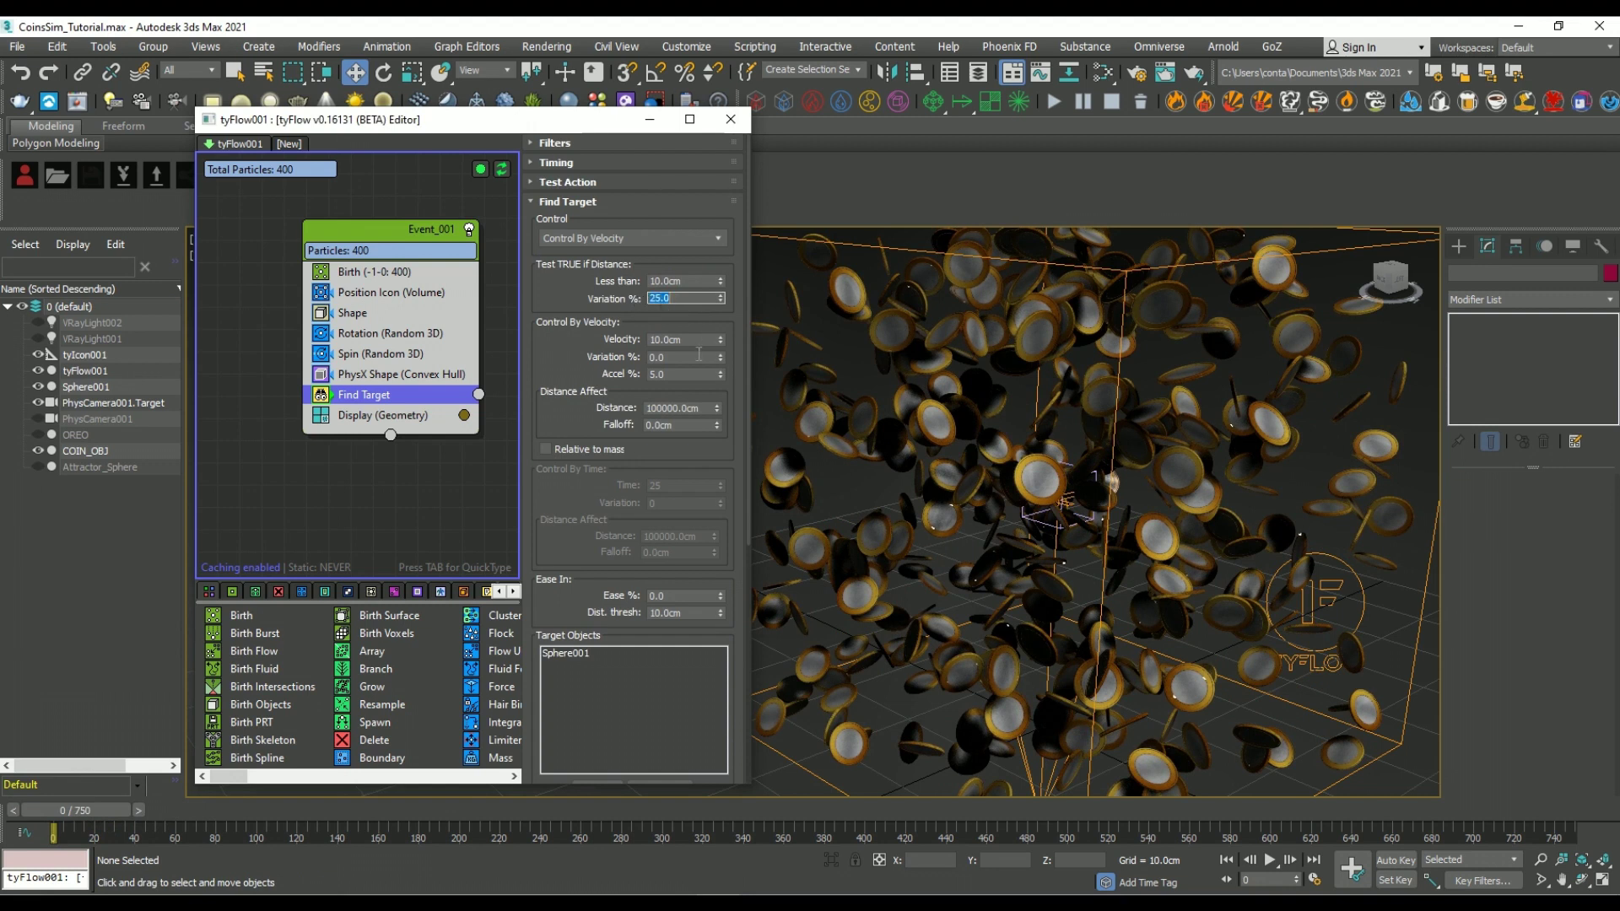
pyautogui.click(602, 343)
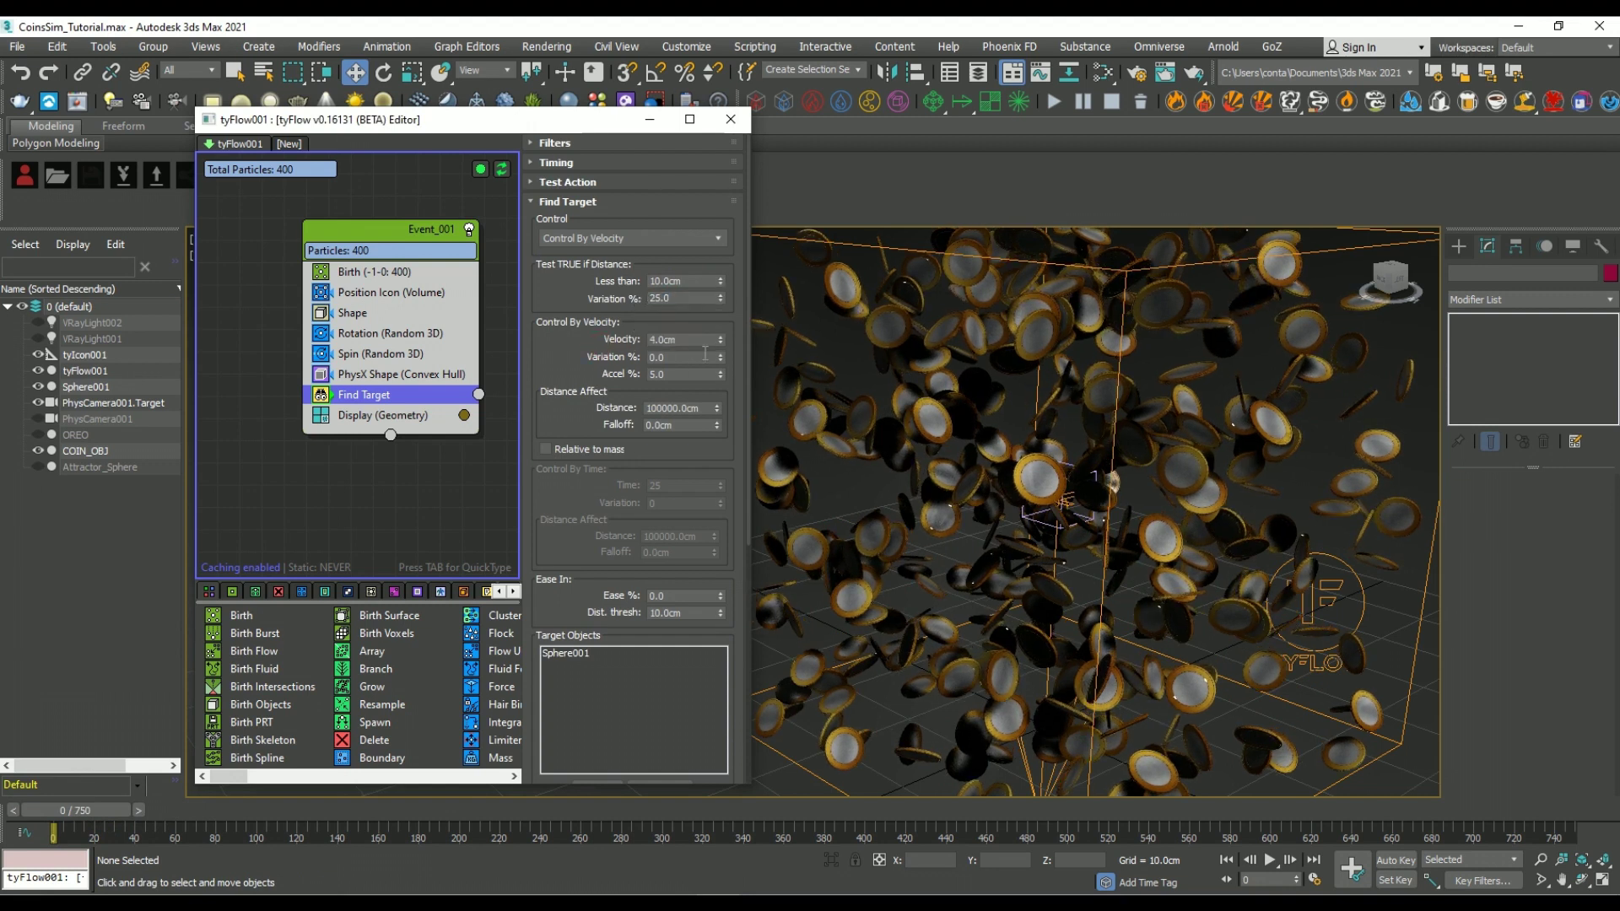
pyautogui.click(686, 357)
pyautogui.write('50')
pyautogui.click(578, 366)
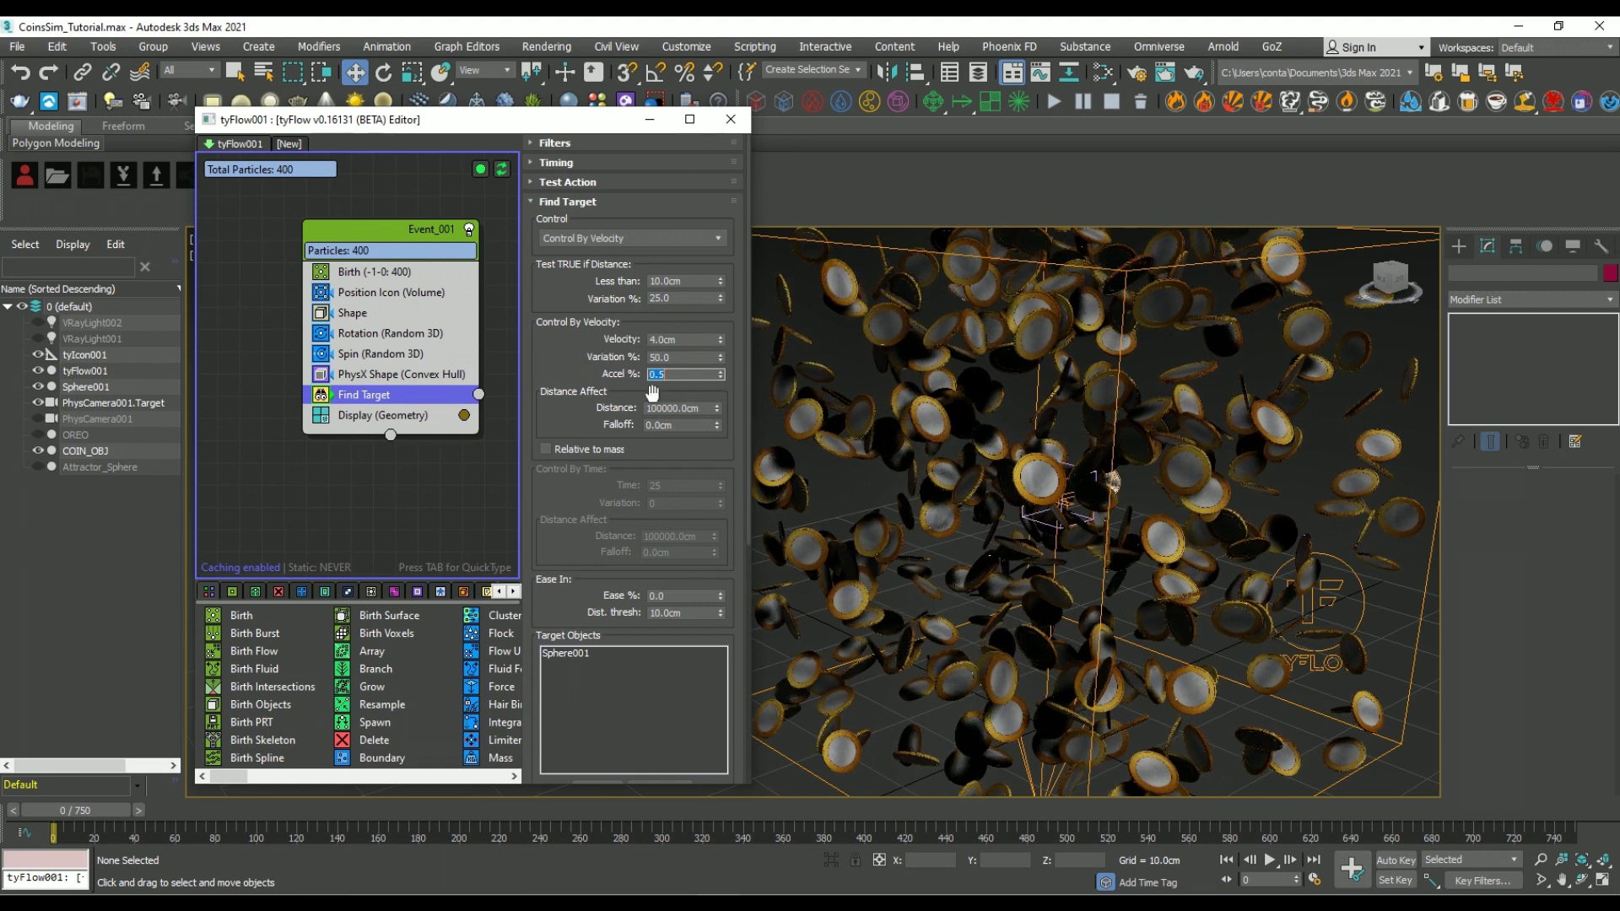
pyautogui.moveTo(598, 379); pyautogui.dragTo(590, 235)
pyautogui.moveTo(588, 453); pyautogui.dragTo(586, 342)
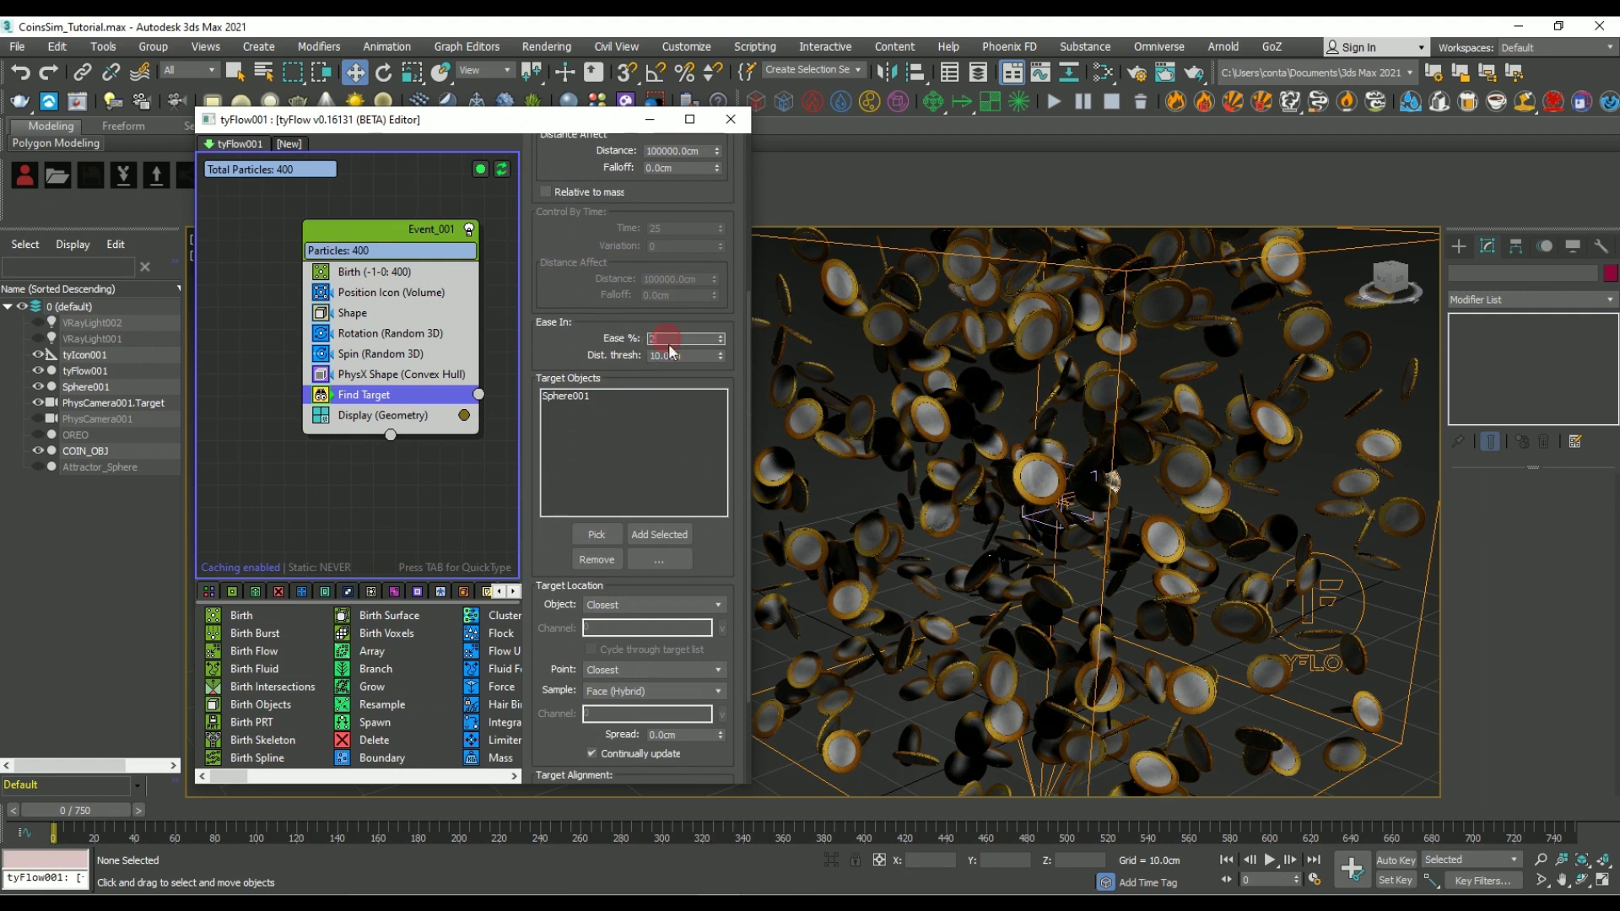
pyautogui.moveTo(76, 810); pyautogui.dragTo(218, 803)
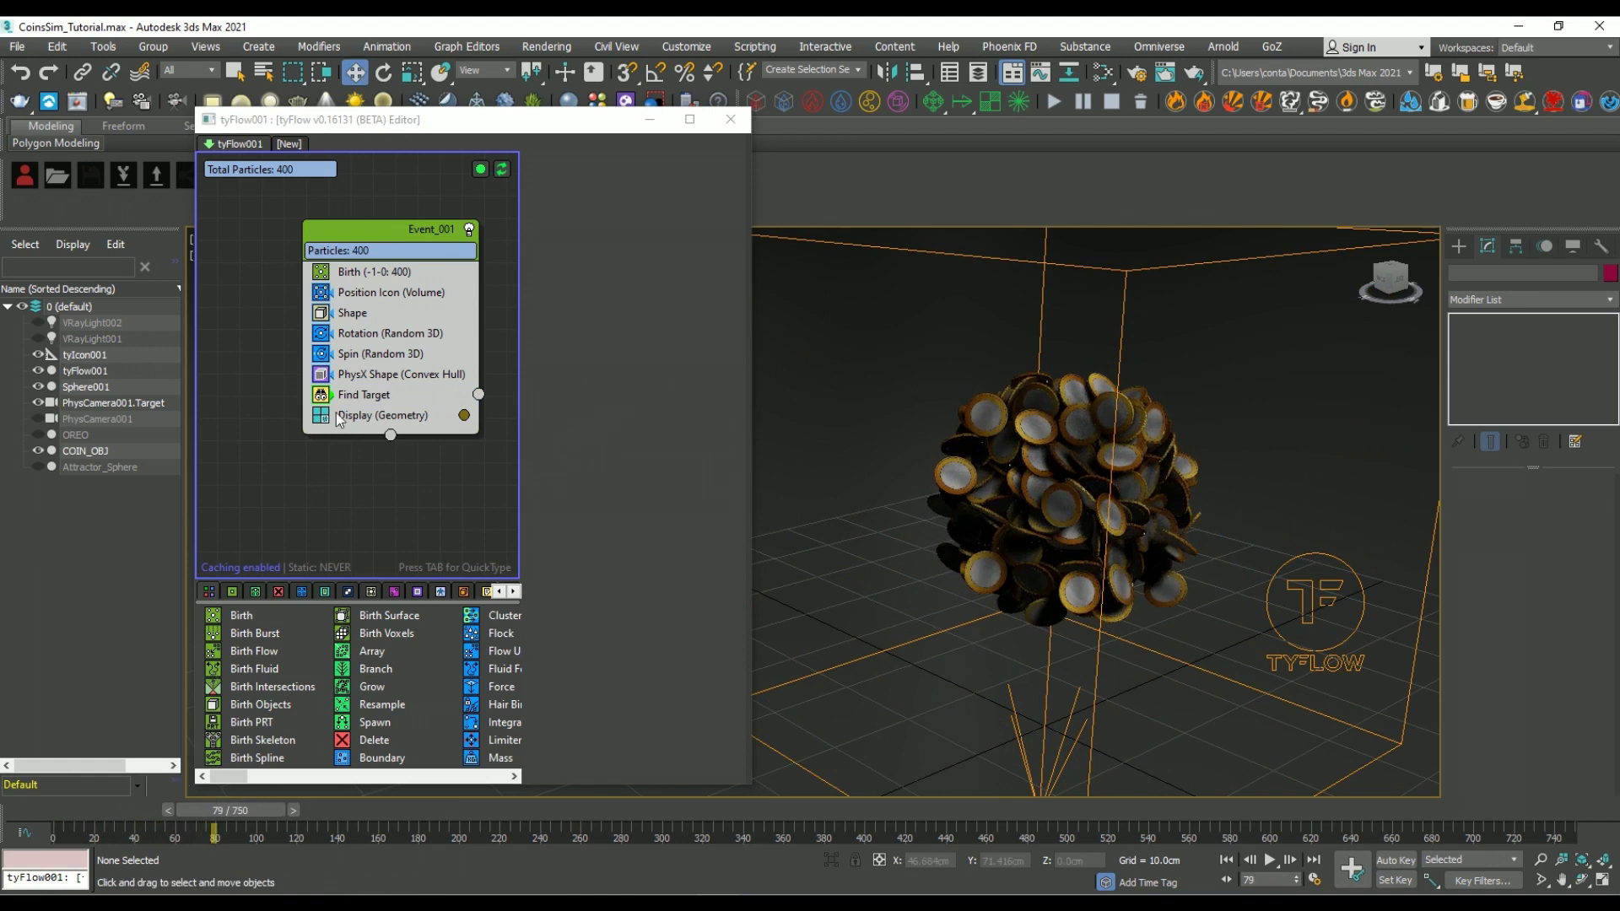
# Insert a Force operator below Find Target in Event_001
pyautogui.click(412, 393)
pyautogui.press('Tab')
pyautogui.write('force')
pyautogui.press('Return')
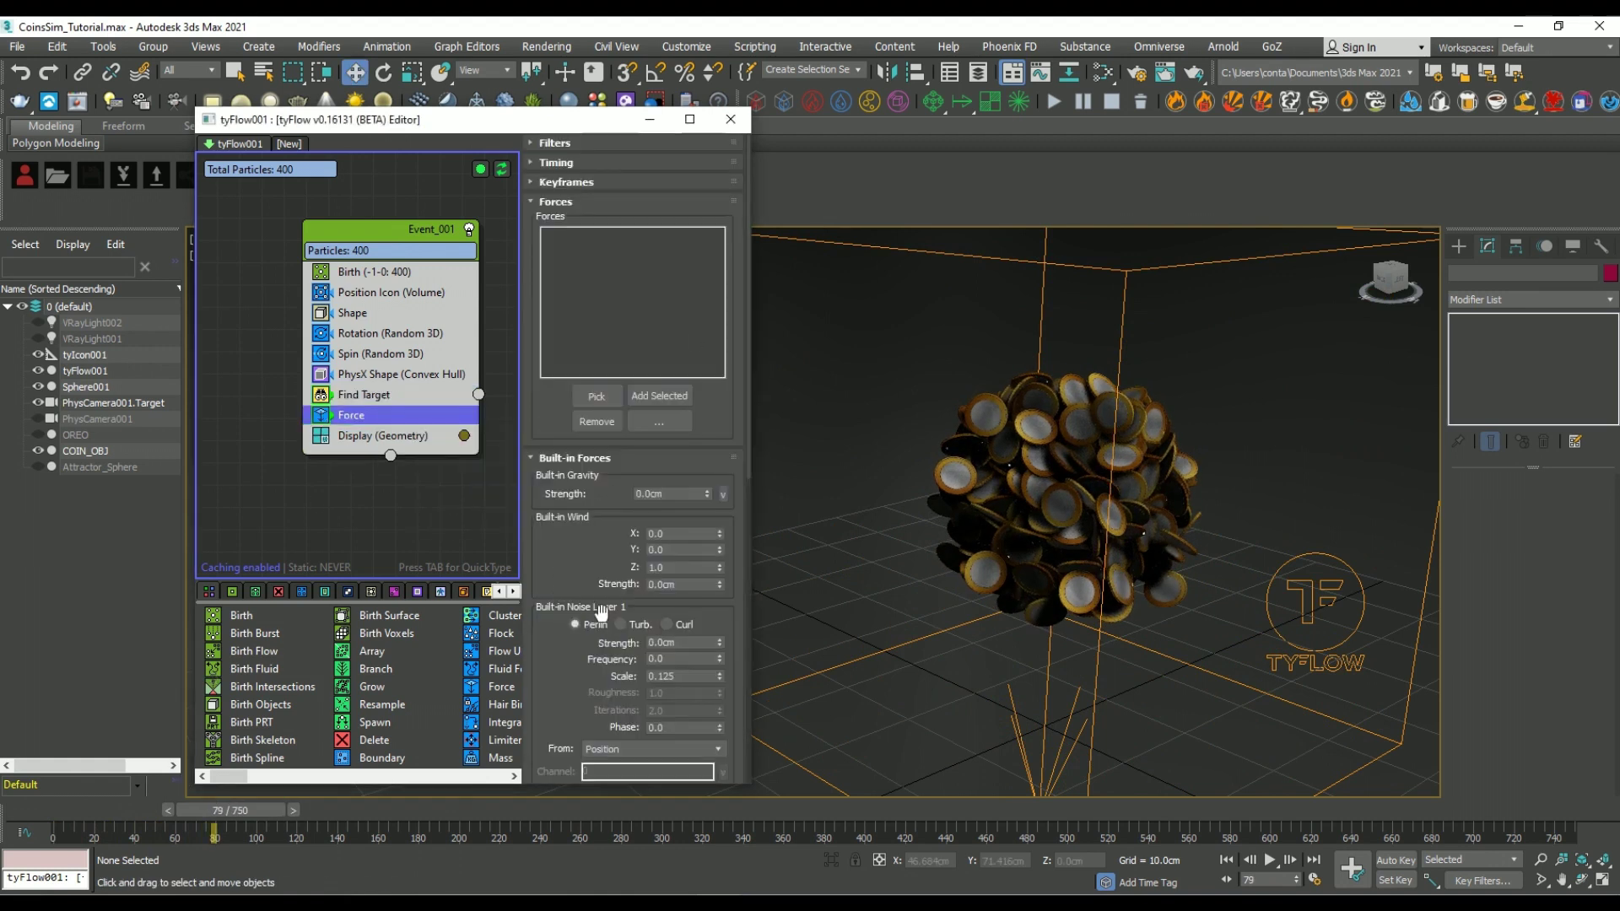
pyautogui.scroll(-2, 641, 292)
pyautogui.scroll(-2, 641, 291)
pyautogui.scroll(-2, 641, 291)
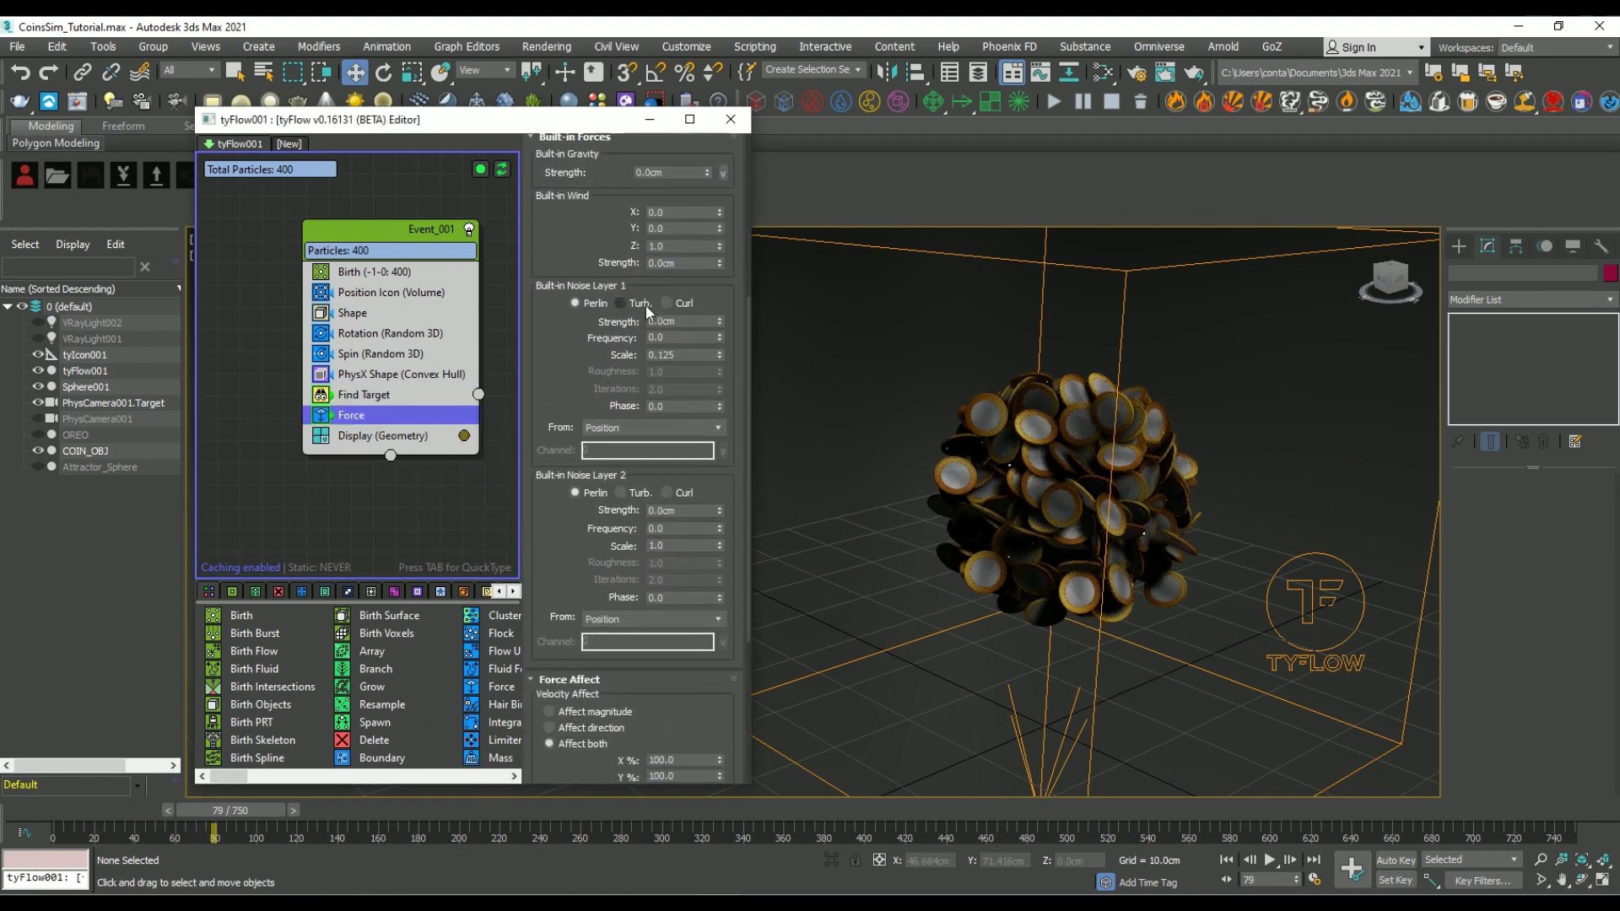
# Set Noise Layer 1 to turbulence at 0.4 cm and Layer 2 to 0.1 cm strength
pyautogui.click(637, 303)
pyautogui.doubleClick(649, 322)
pyautogui.write('0.4')
pyautogui.press('Return')
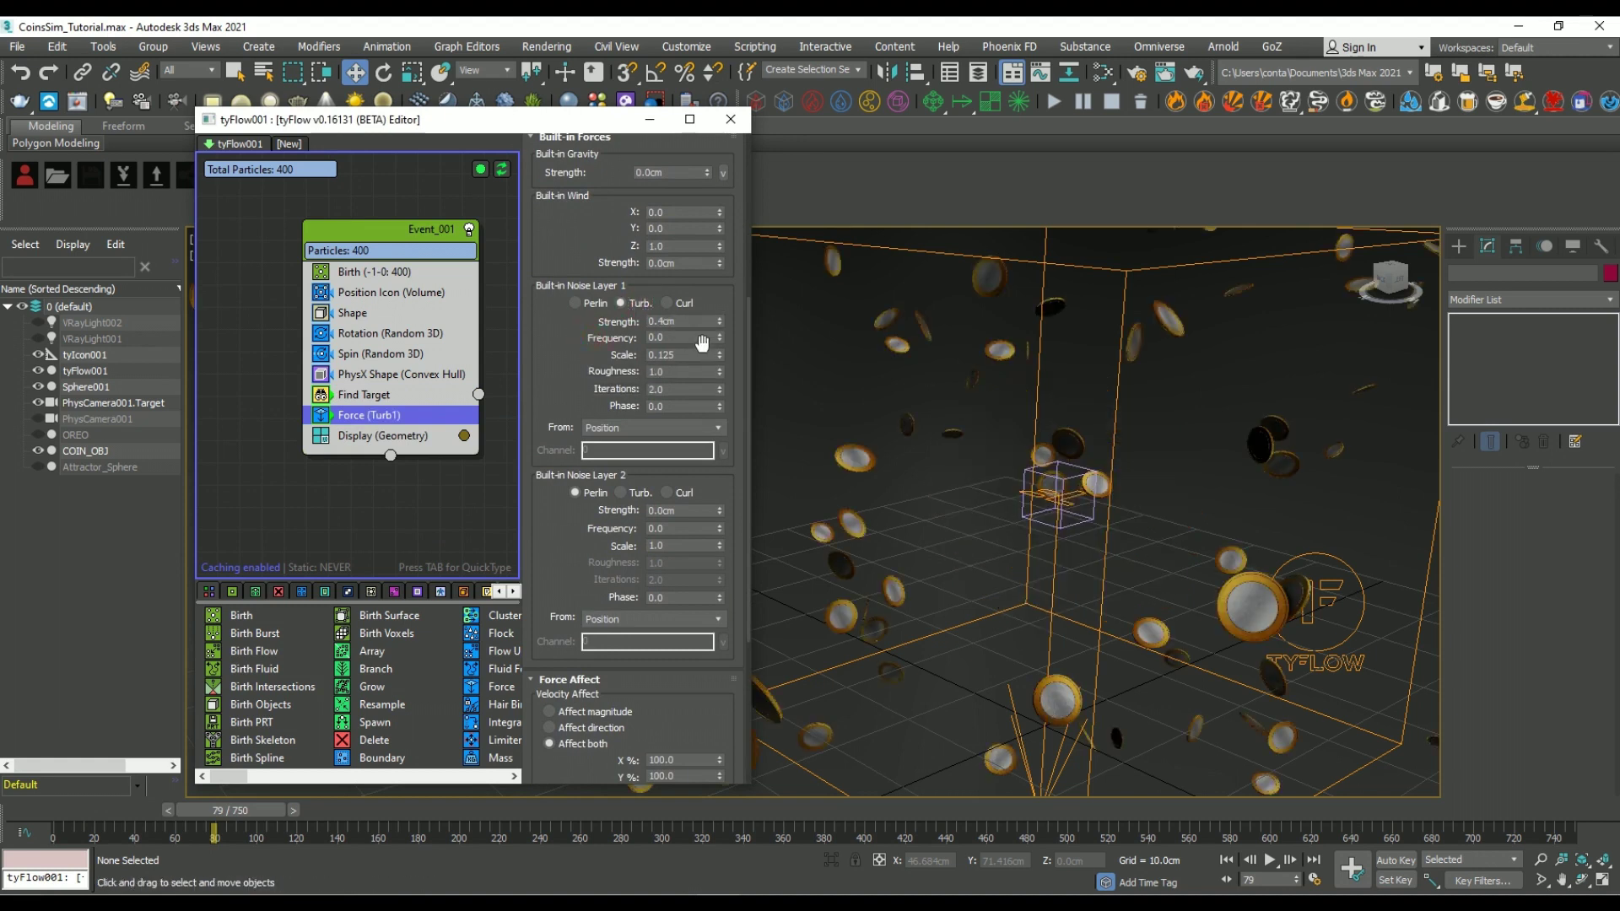
pyautogui.scroll(-2, 702, 340)
pyautogui.scroll(-2, 603, 277)
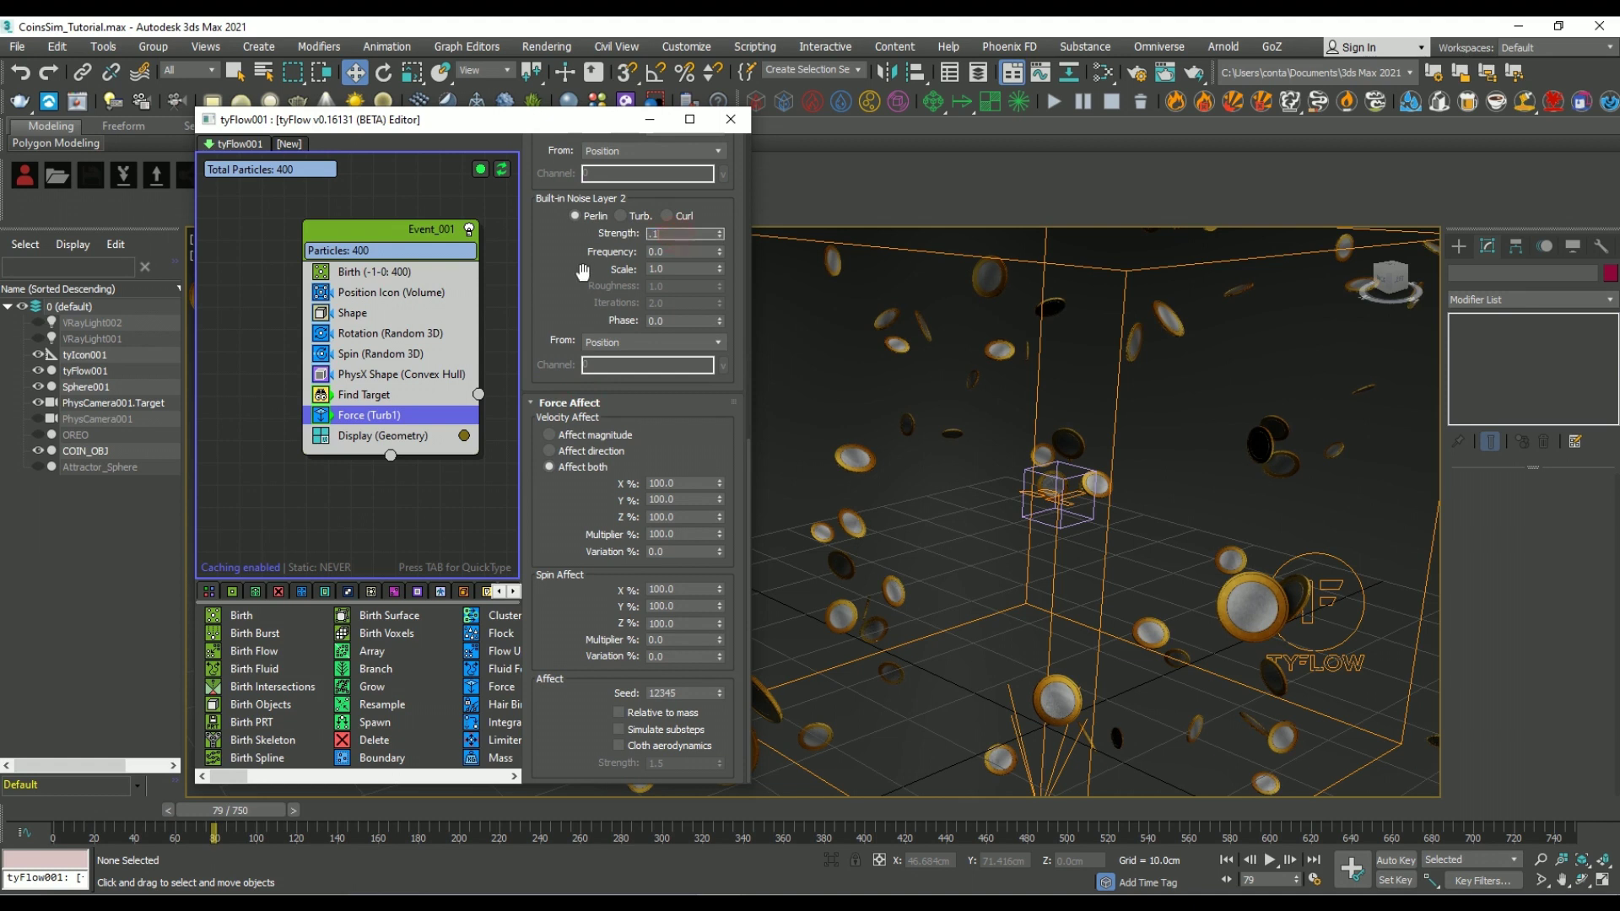
pyautogui.write('10')
pyautogui.press('Return')
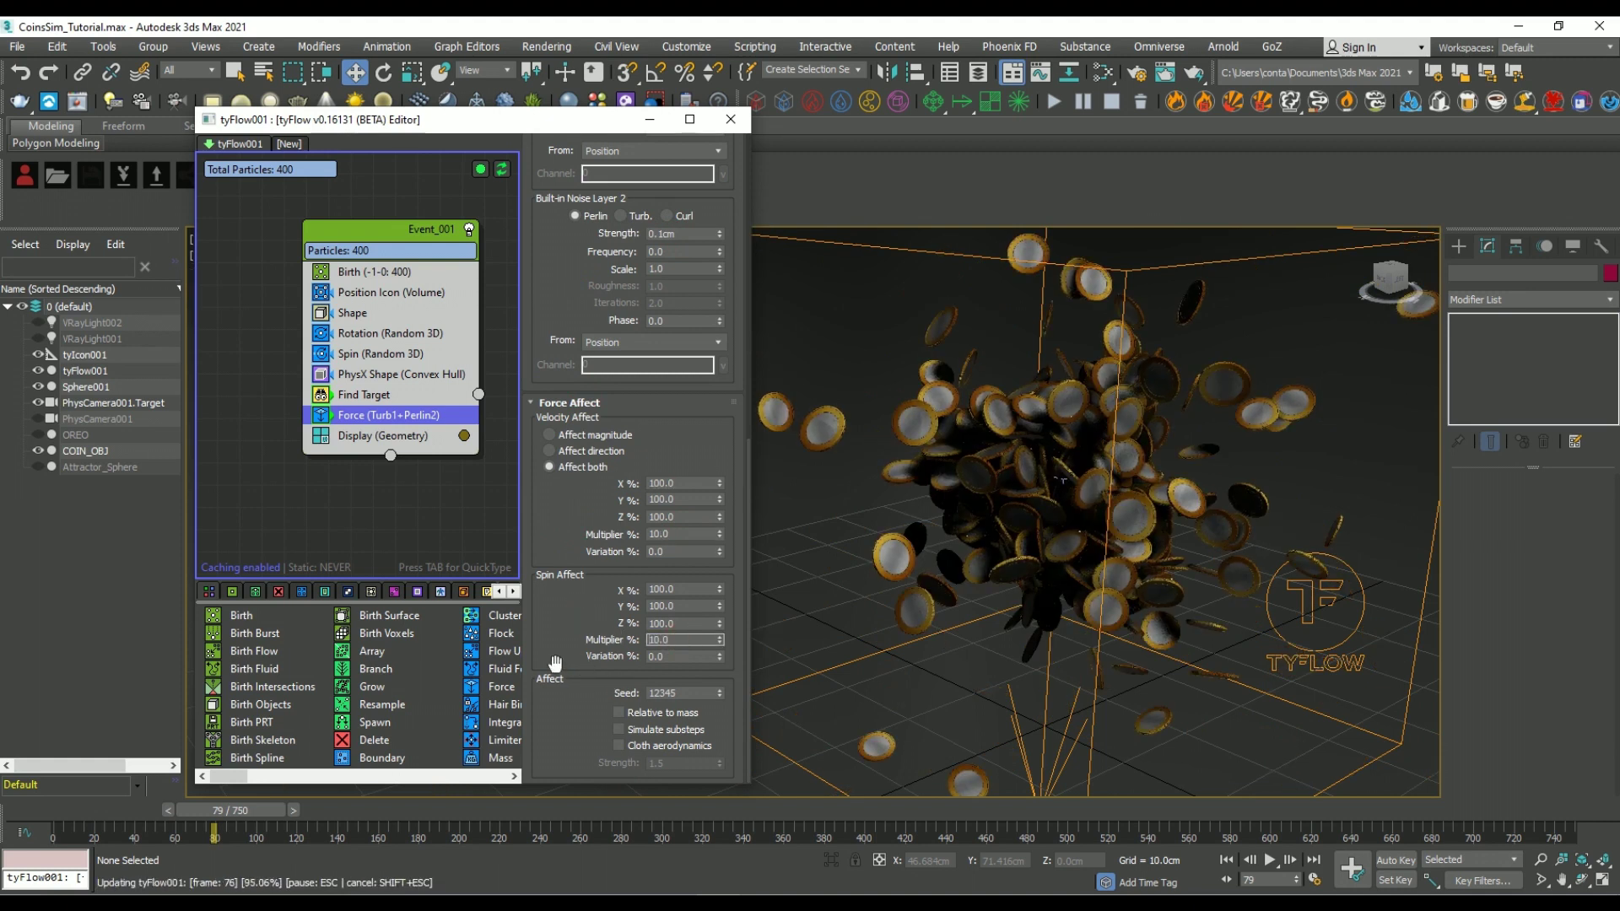
pyautogui.moveTo(228, 811); pyautogui.dragTo(161, 817)
# Add a Point Force operator below the Force operator
pyautogui.click(433, 413)
pyautogui.press('Tab')
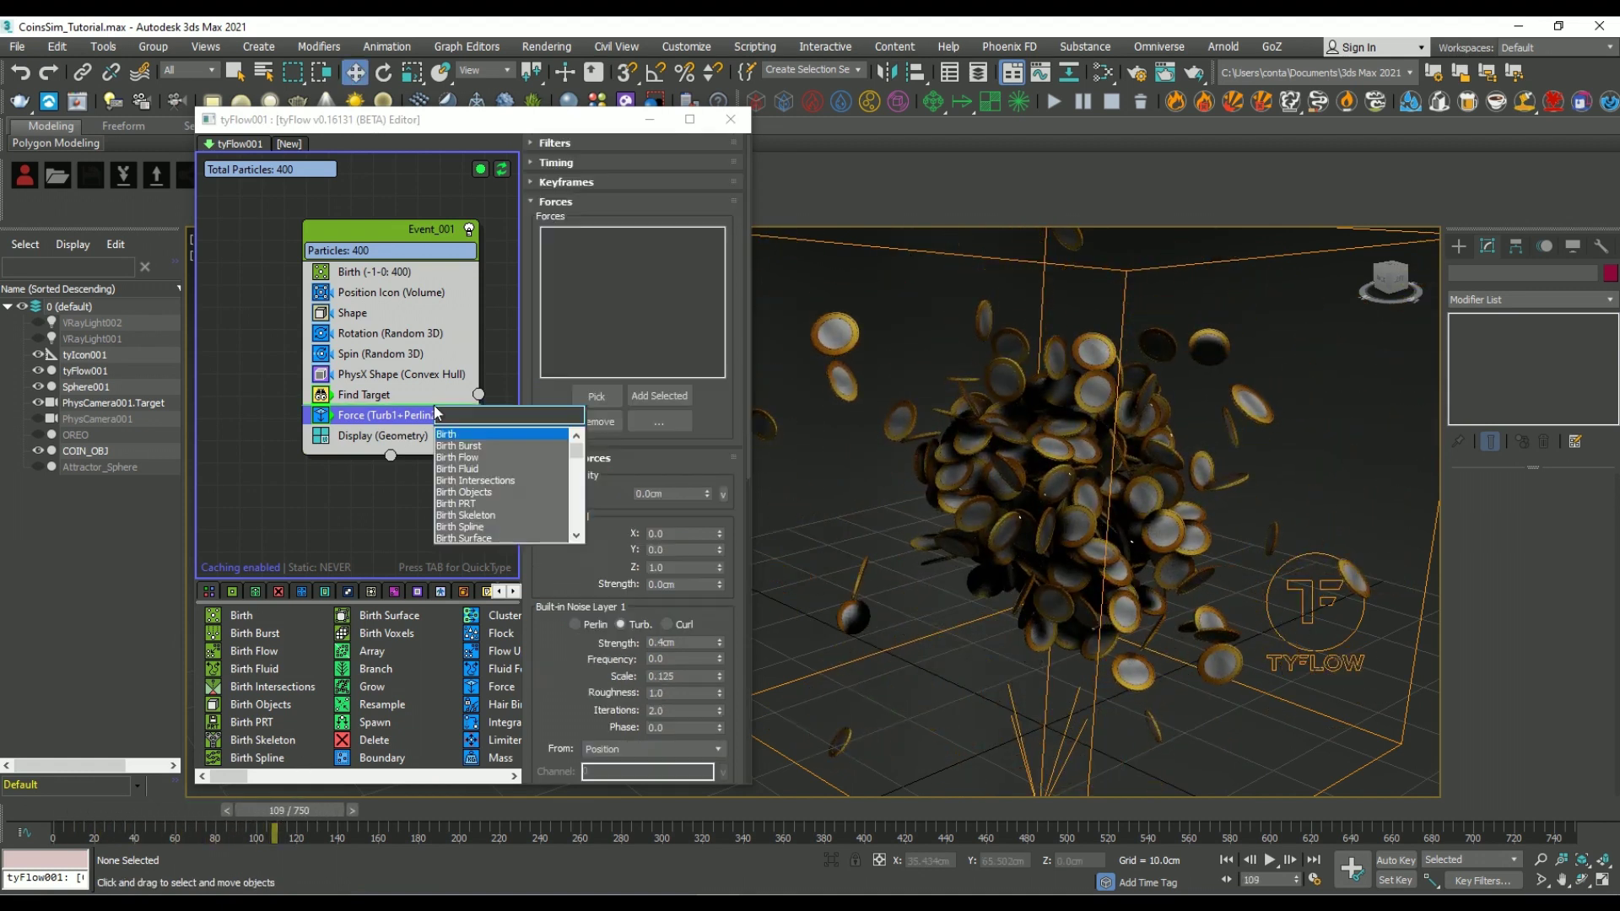
pyautogui.write('coll')
pyautogui.press('Return')
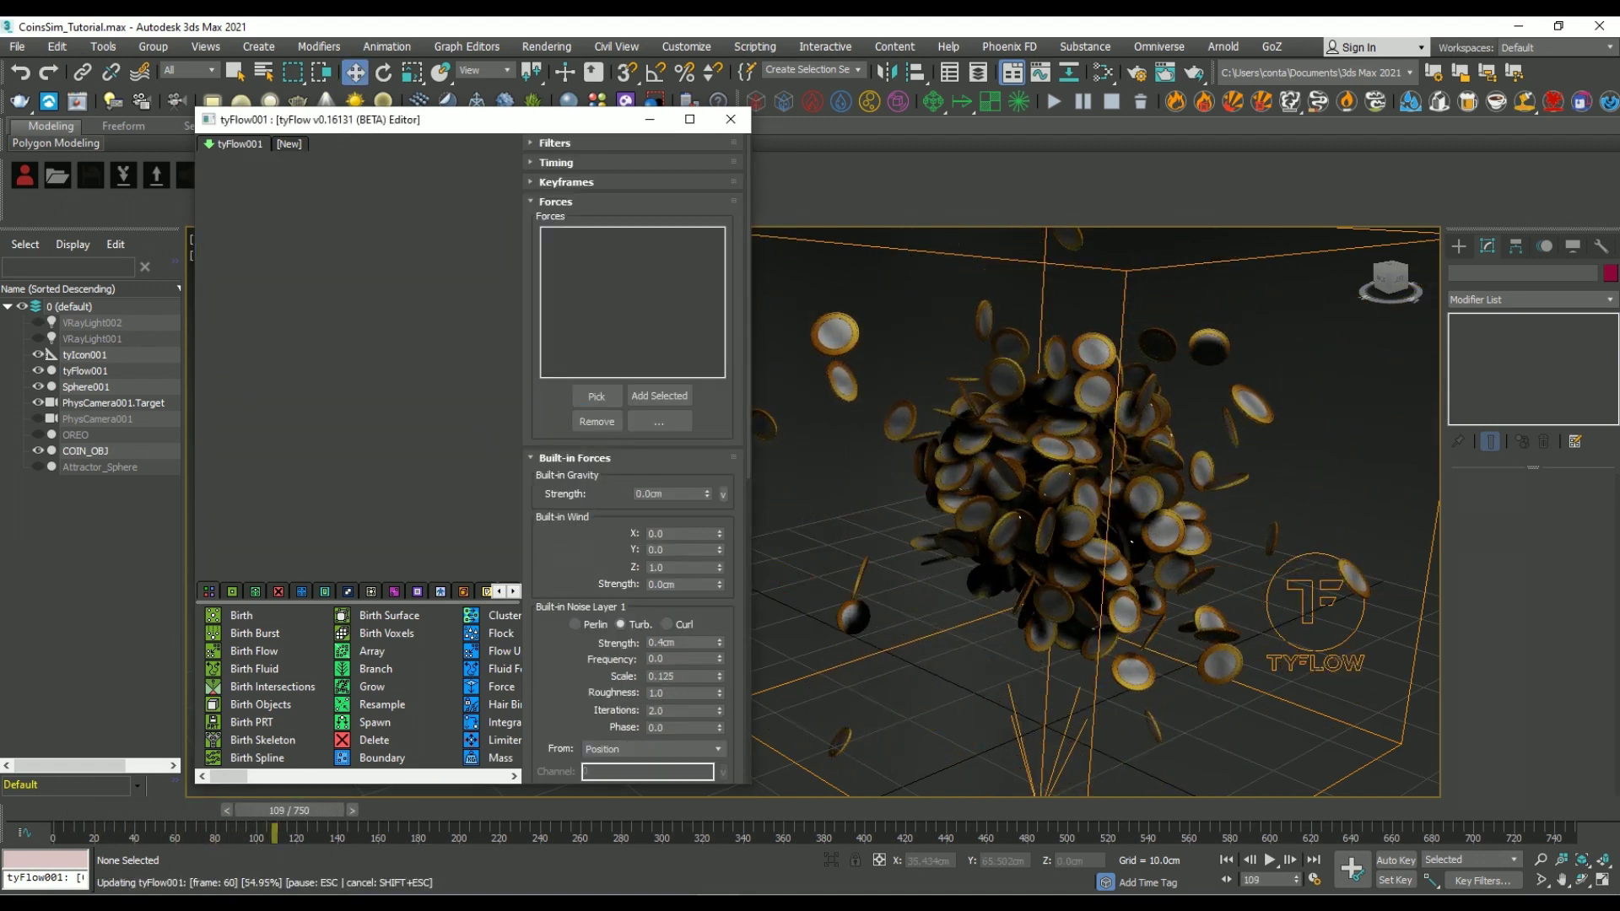
pyautogui.moveTo(522, 447); pyautogui.dragTo(508, 442)
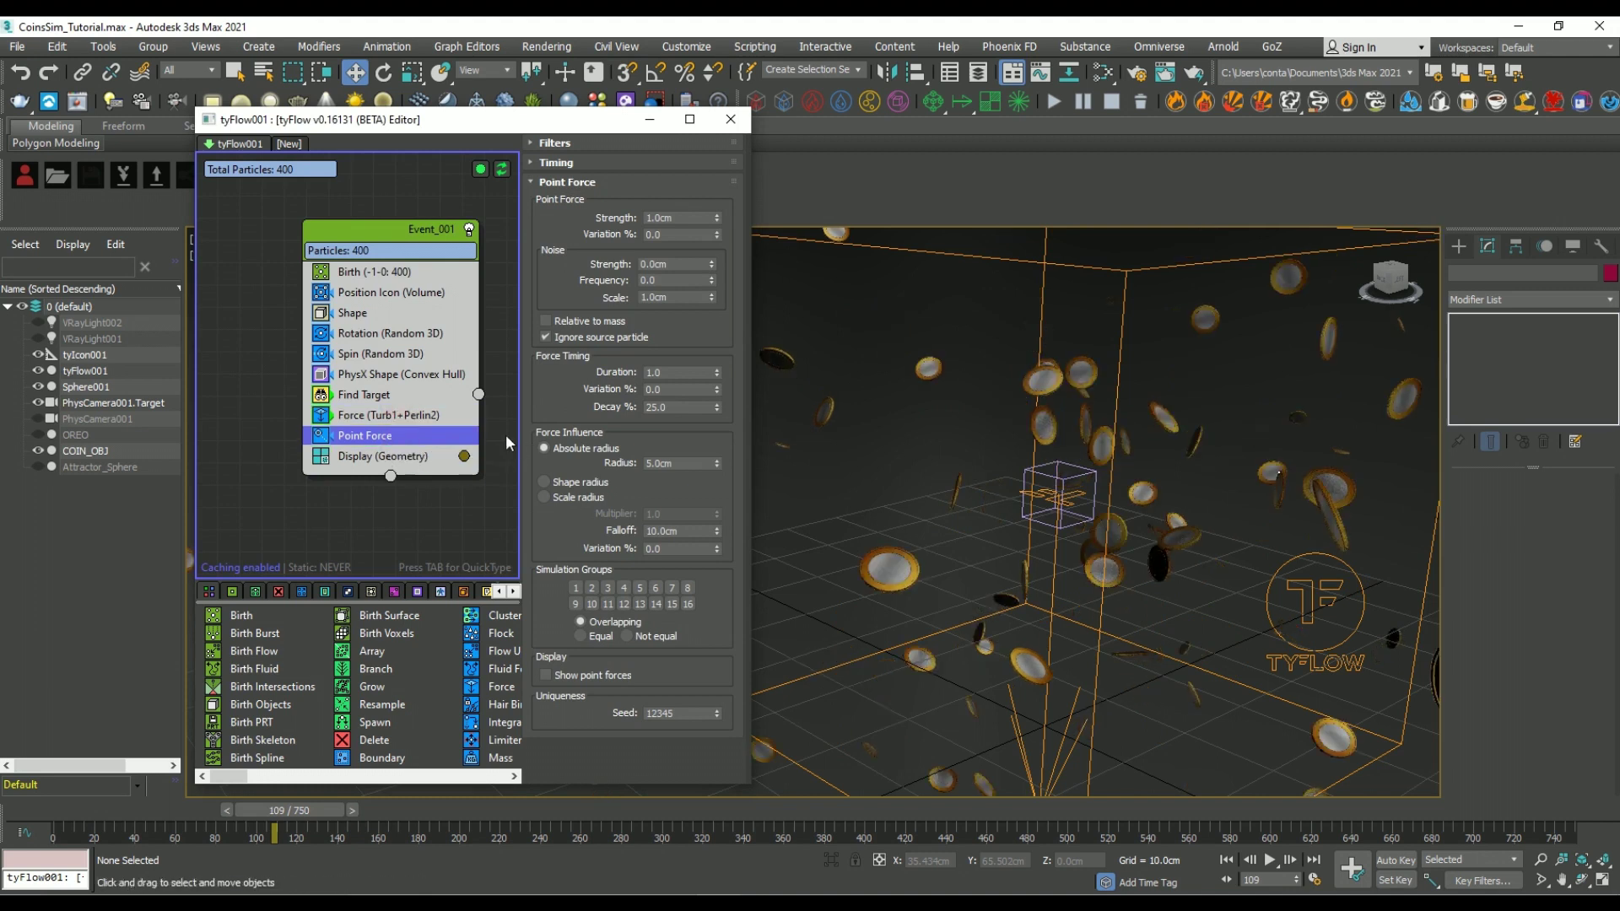
# Set the Point Force strength variation and make it act only at frame 200
pyautogui.doubleClick(668, 234)
pyautogui.write('25')
pyautogui.write('0.1')
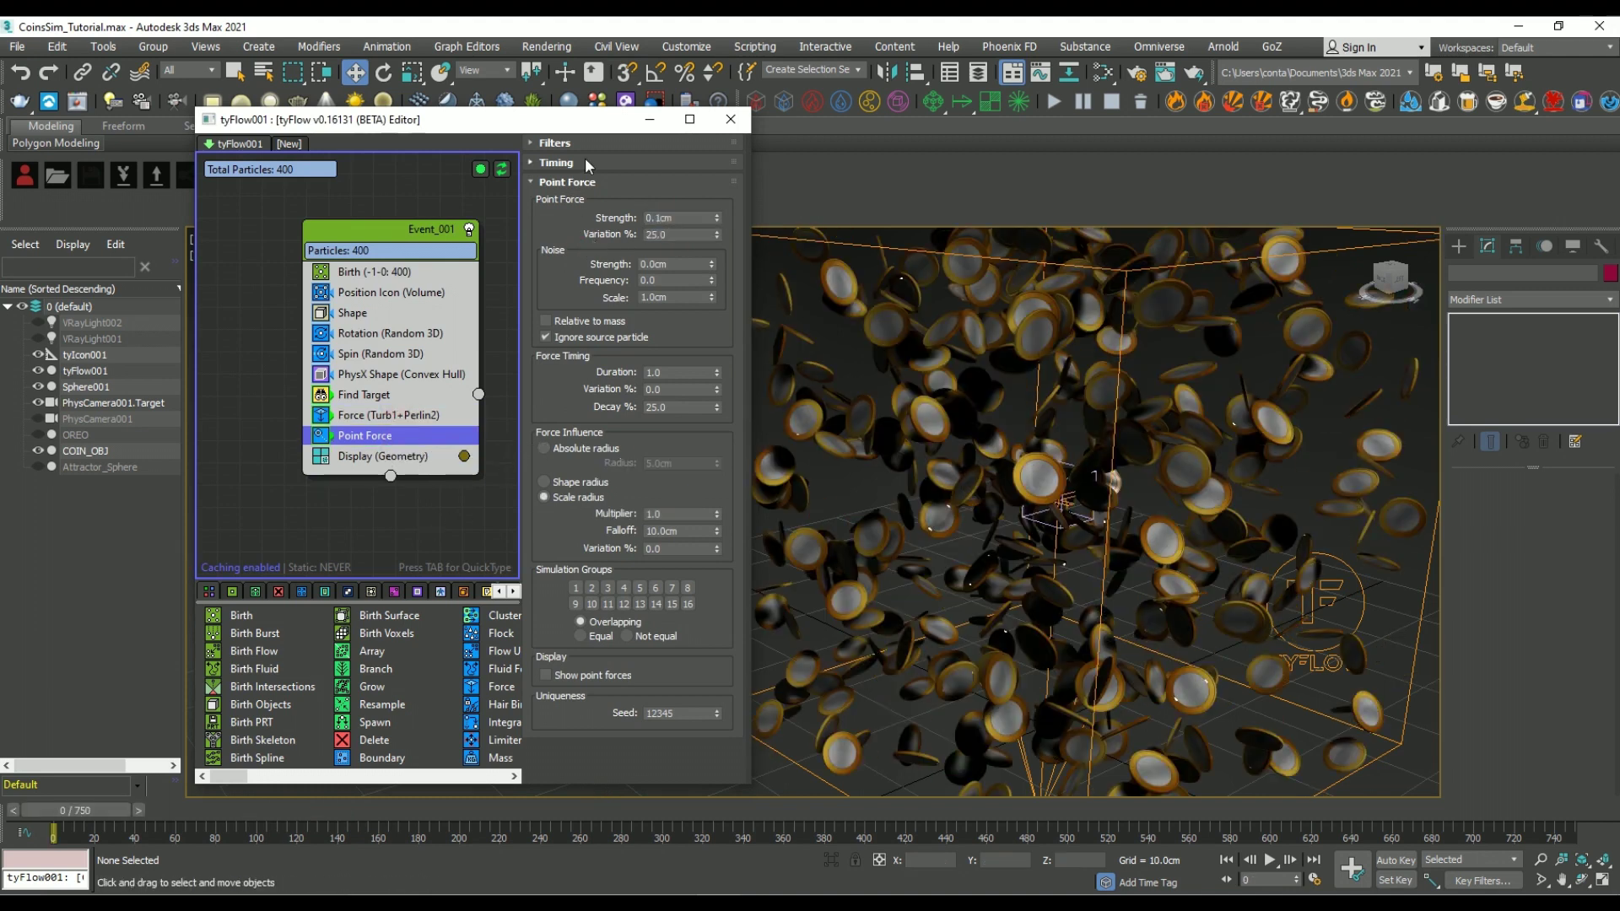
pyautogui.click(584, 160)
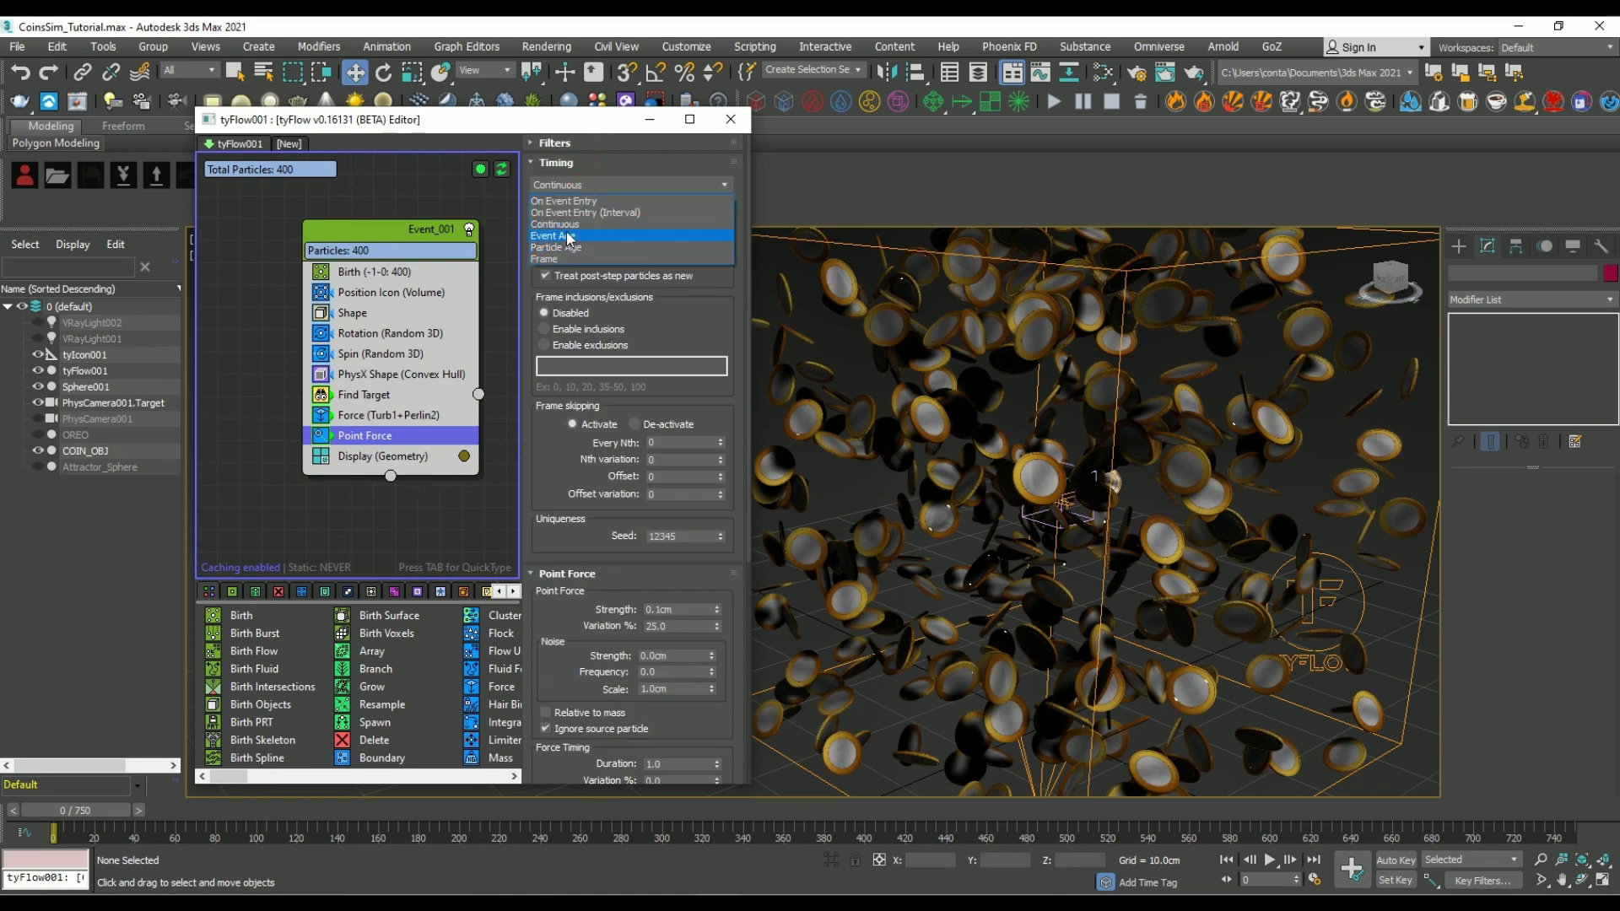
pyautogui.click(561, 259)
pyautogui.press('Tab')
pyautogui.write('20')
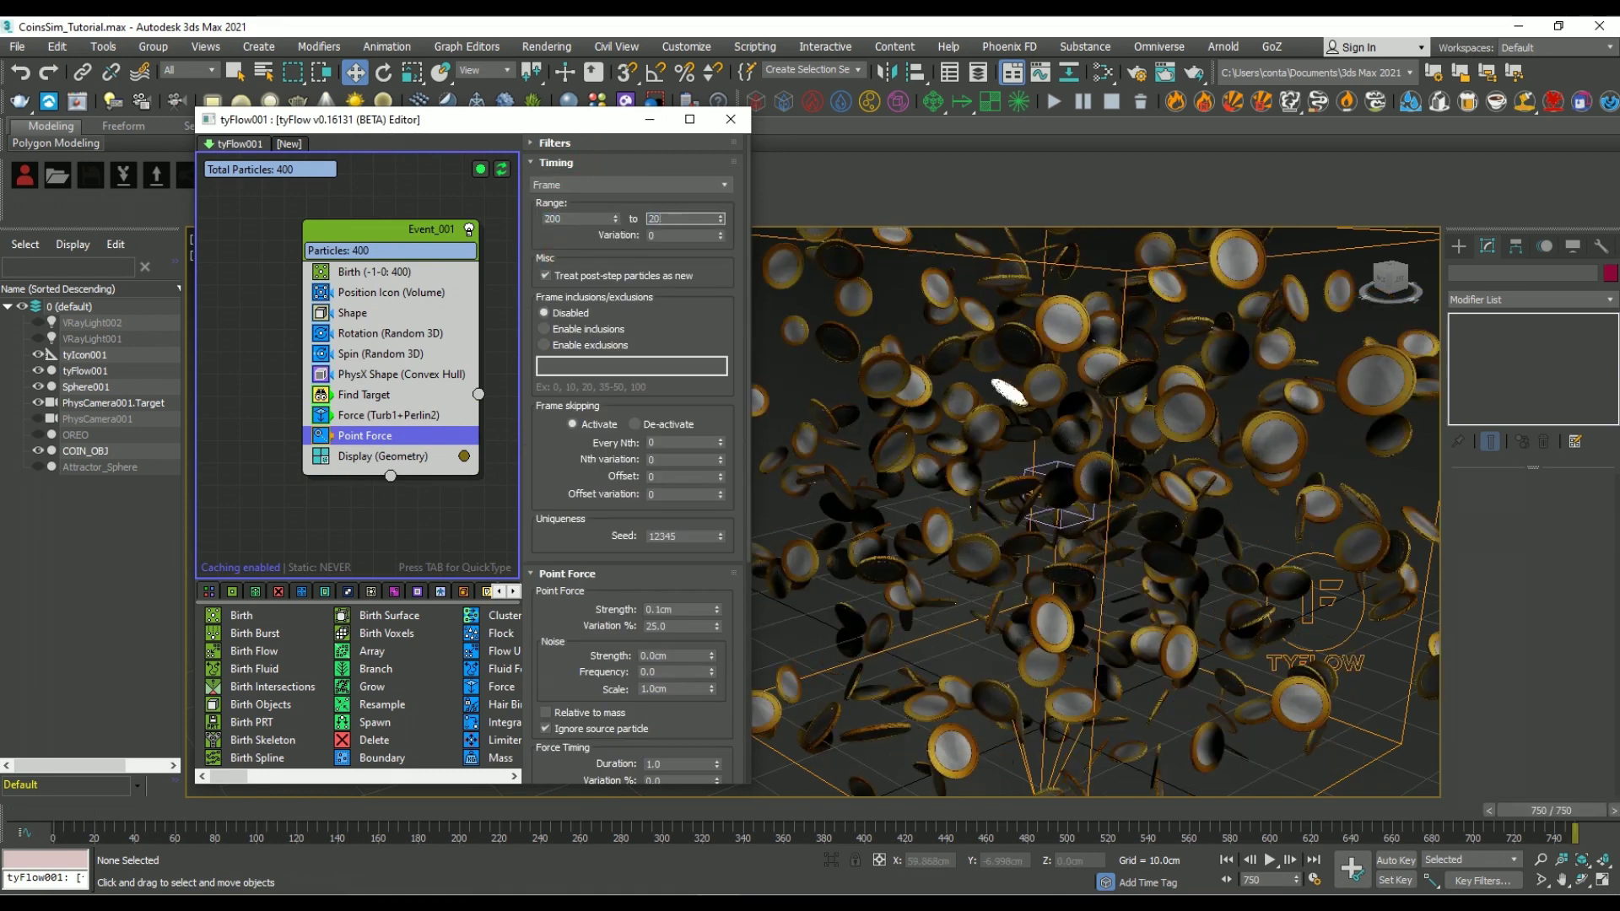
pyautogui.moveTo(1550, 809)
pyautogui.mouseDown()
pyautogui.moveTo(341, 826)
pyautogui.moveTo(829, 888)
pyautogui.moveTo(582, 827)
pyautogui.moveTo(1190, 831)
pyautogui.mouseUp()
# Insert a Limiter operator below Point Force
pyautogui.press('Tab')
pyautogui.write('lim')
pyautogui.press('Return')
# Limit coin X positions to -5 to 5 cm, compare with the Limiter off, and scrub to frame 750
pyautogui.click(545, 215)
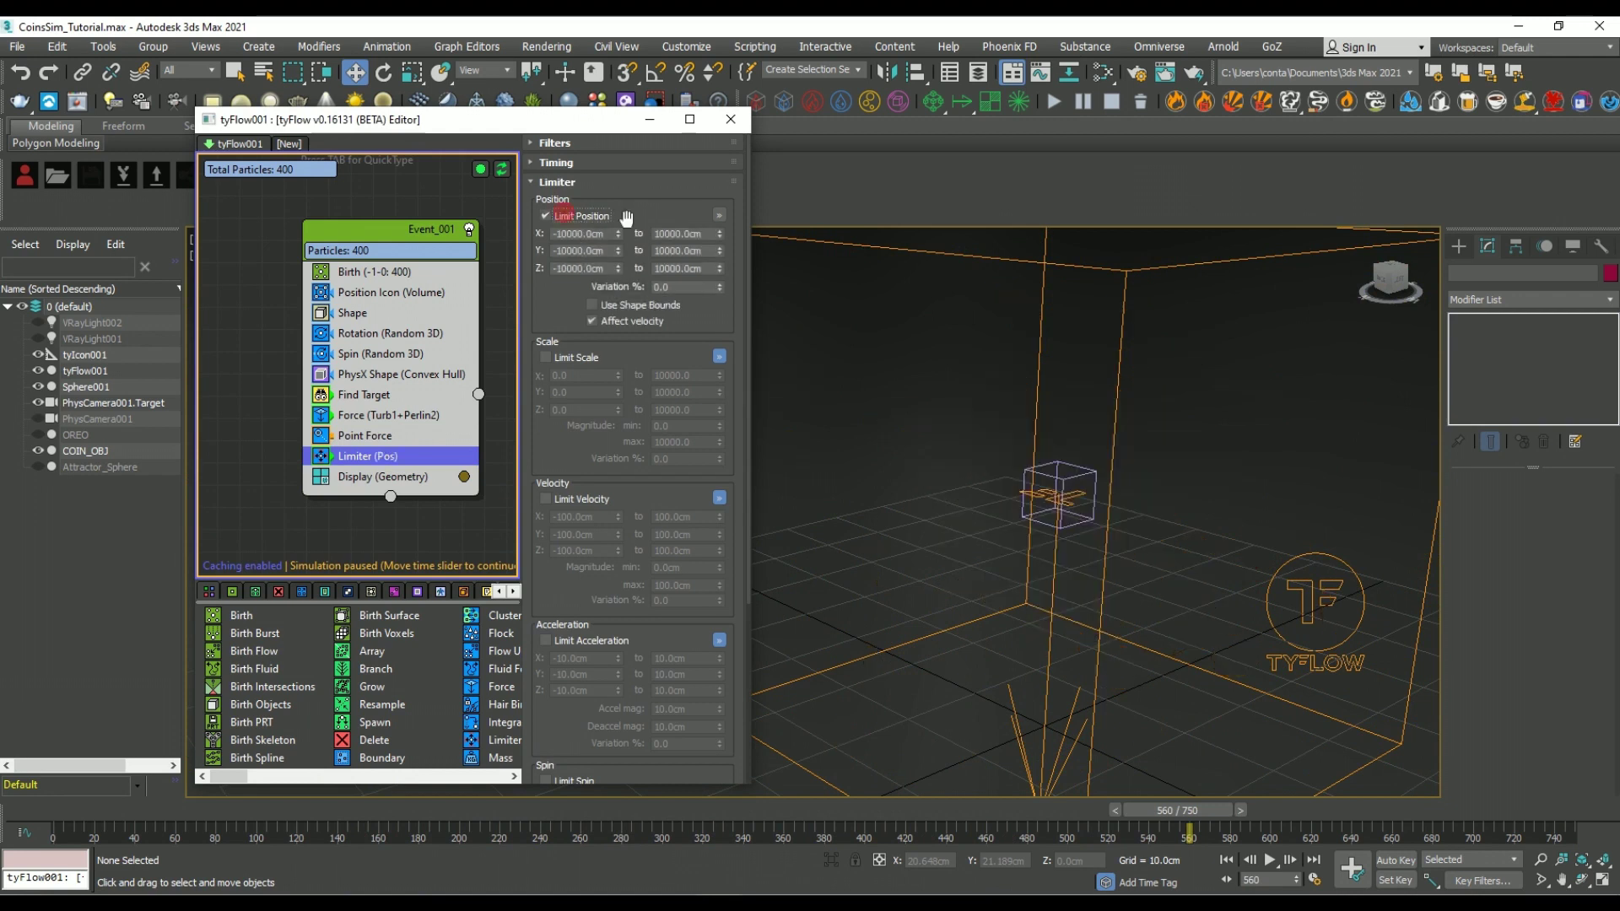
pyautogui.doubleClick(582, 233)
pyautogui.write('-5')
pyautogui.click(78, 816)
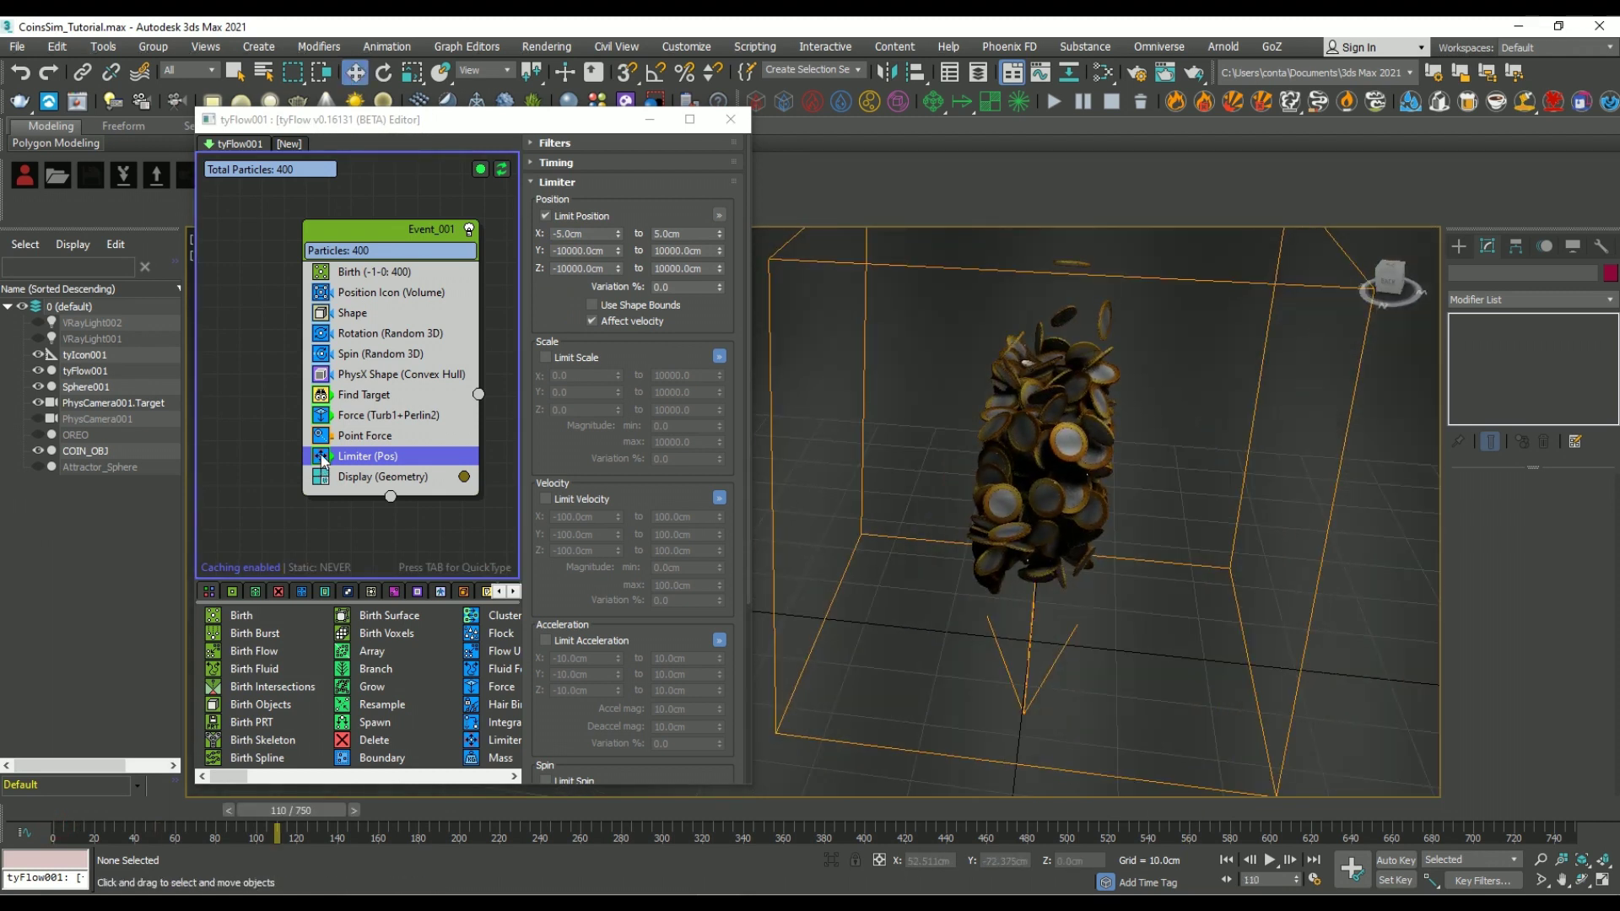
pyautogui.click(320, 456)
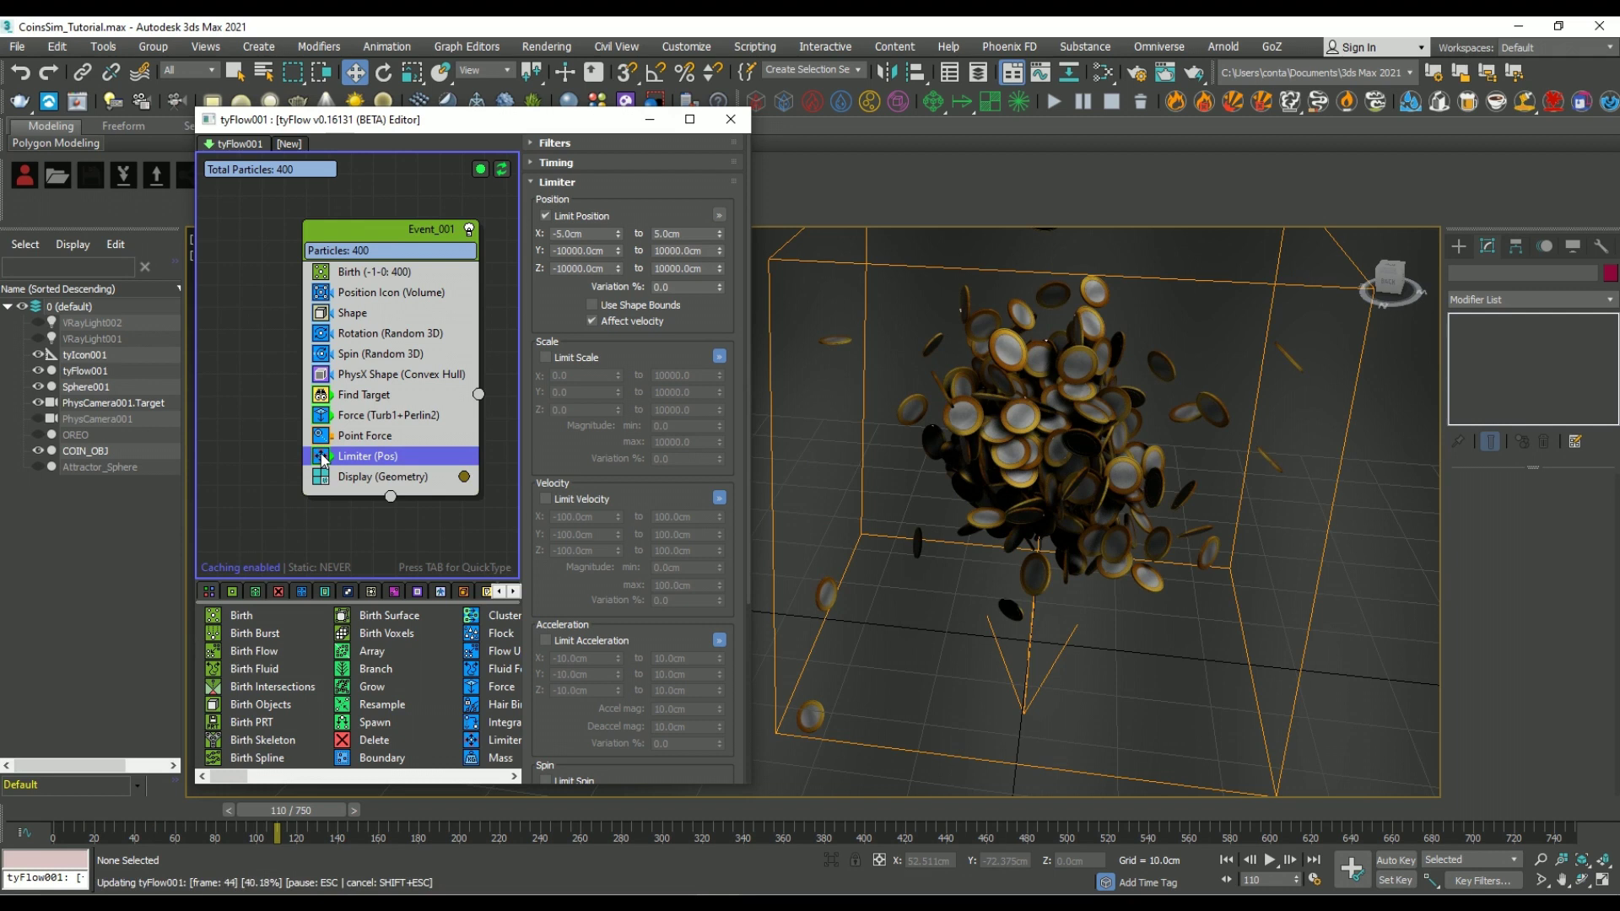
pyautogui.scroll(3, 1063, 589)
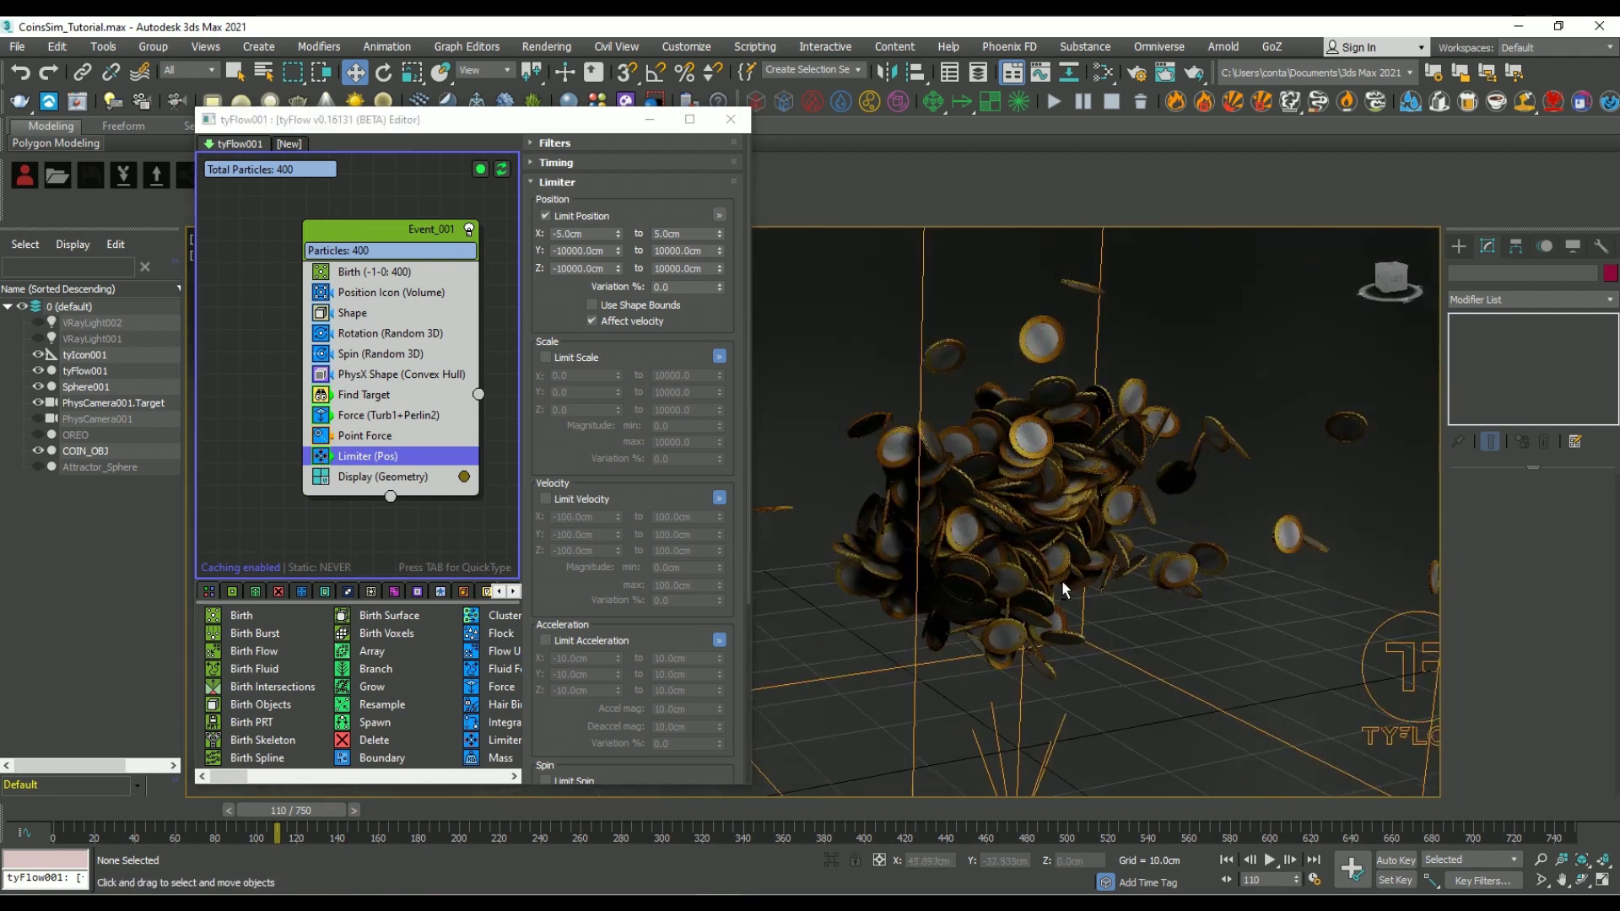
pyautogui.press('/')
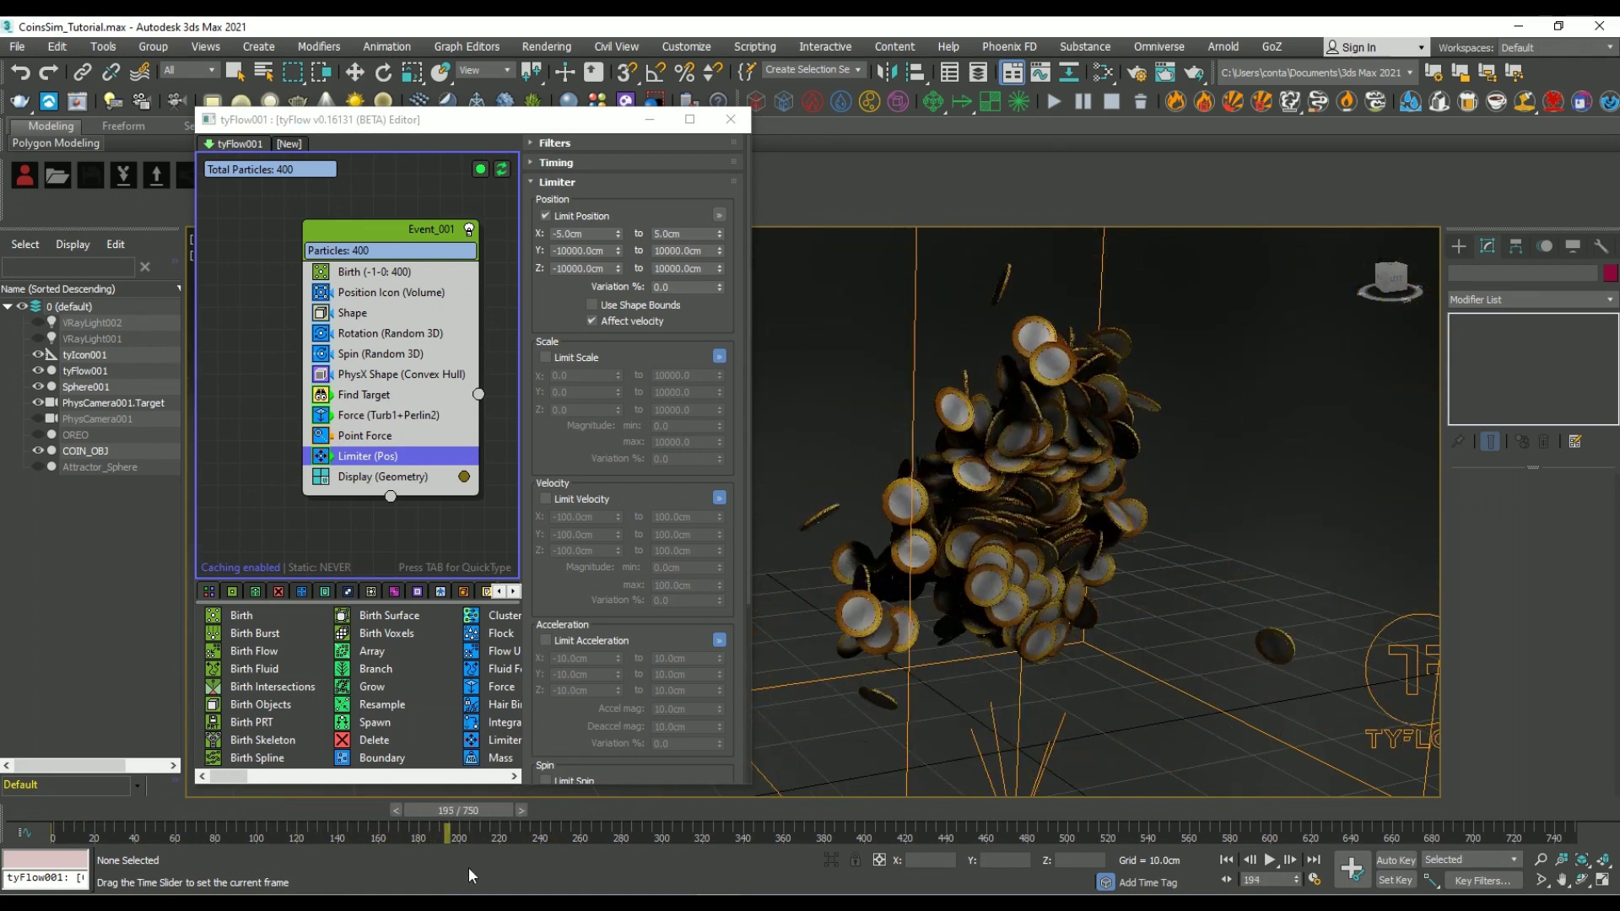
pyautogui.moveTo(662, 888); pyautogui.dragTo(1574, 881)
# Create an MP4 viewport preview via Tools > Preview - Grab Viewport
pyautogui.click(90, 46)
pyautogui.moveTo(160, 582)
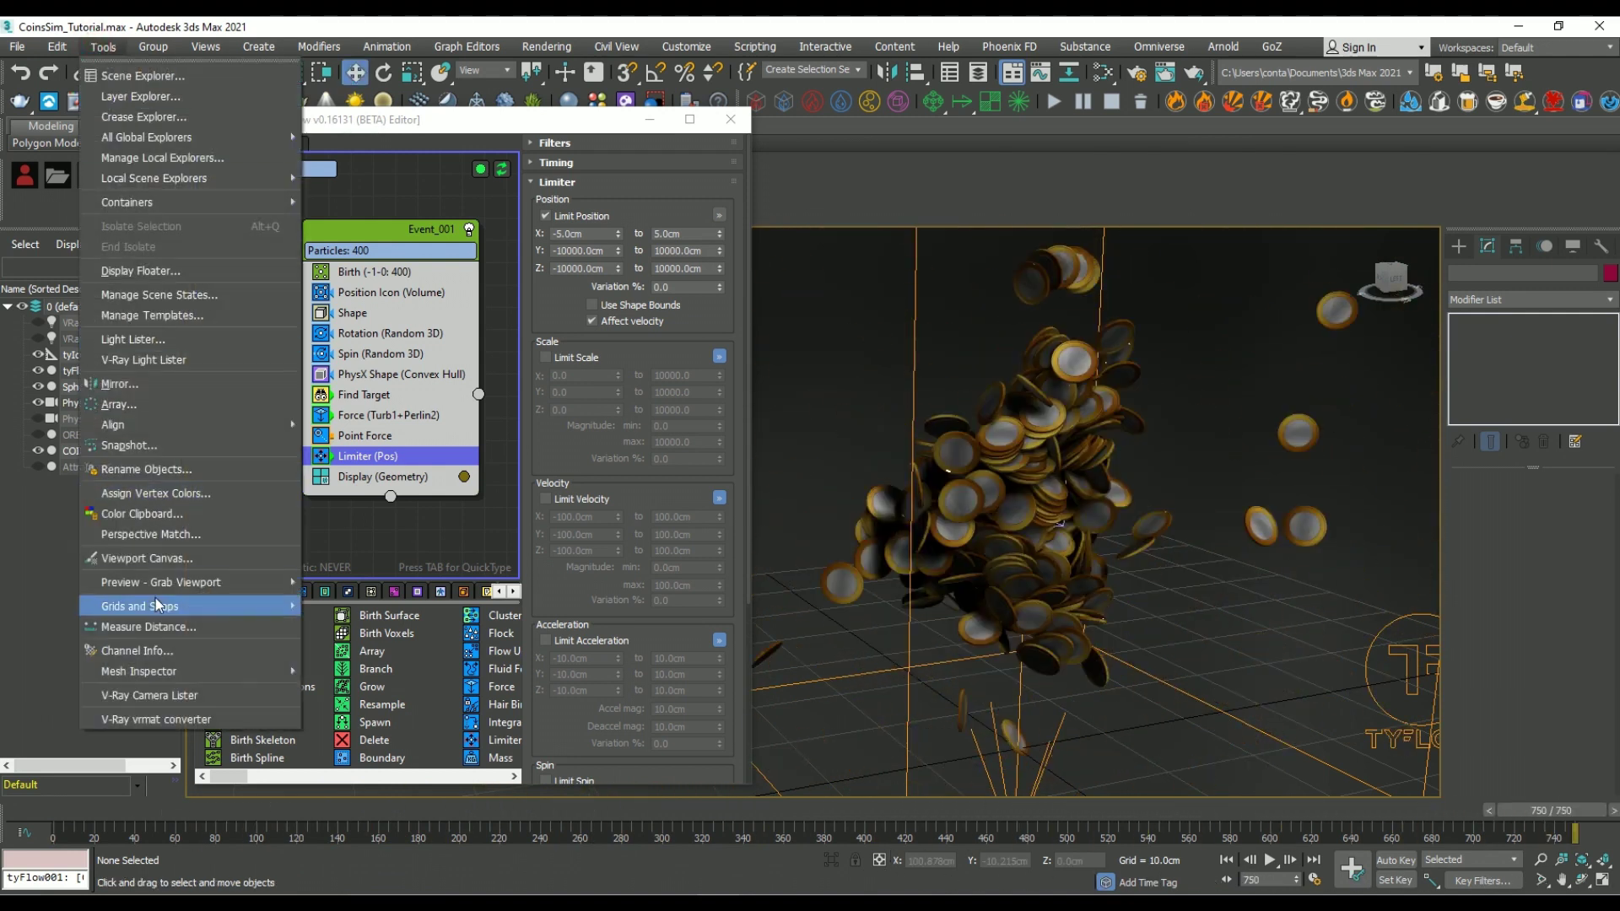
pyautogui.click(405, 581)
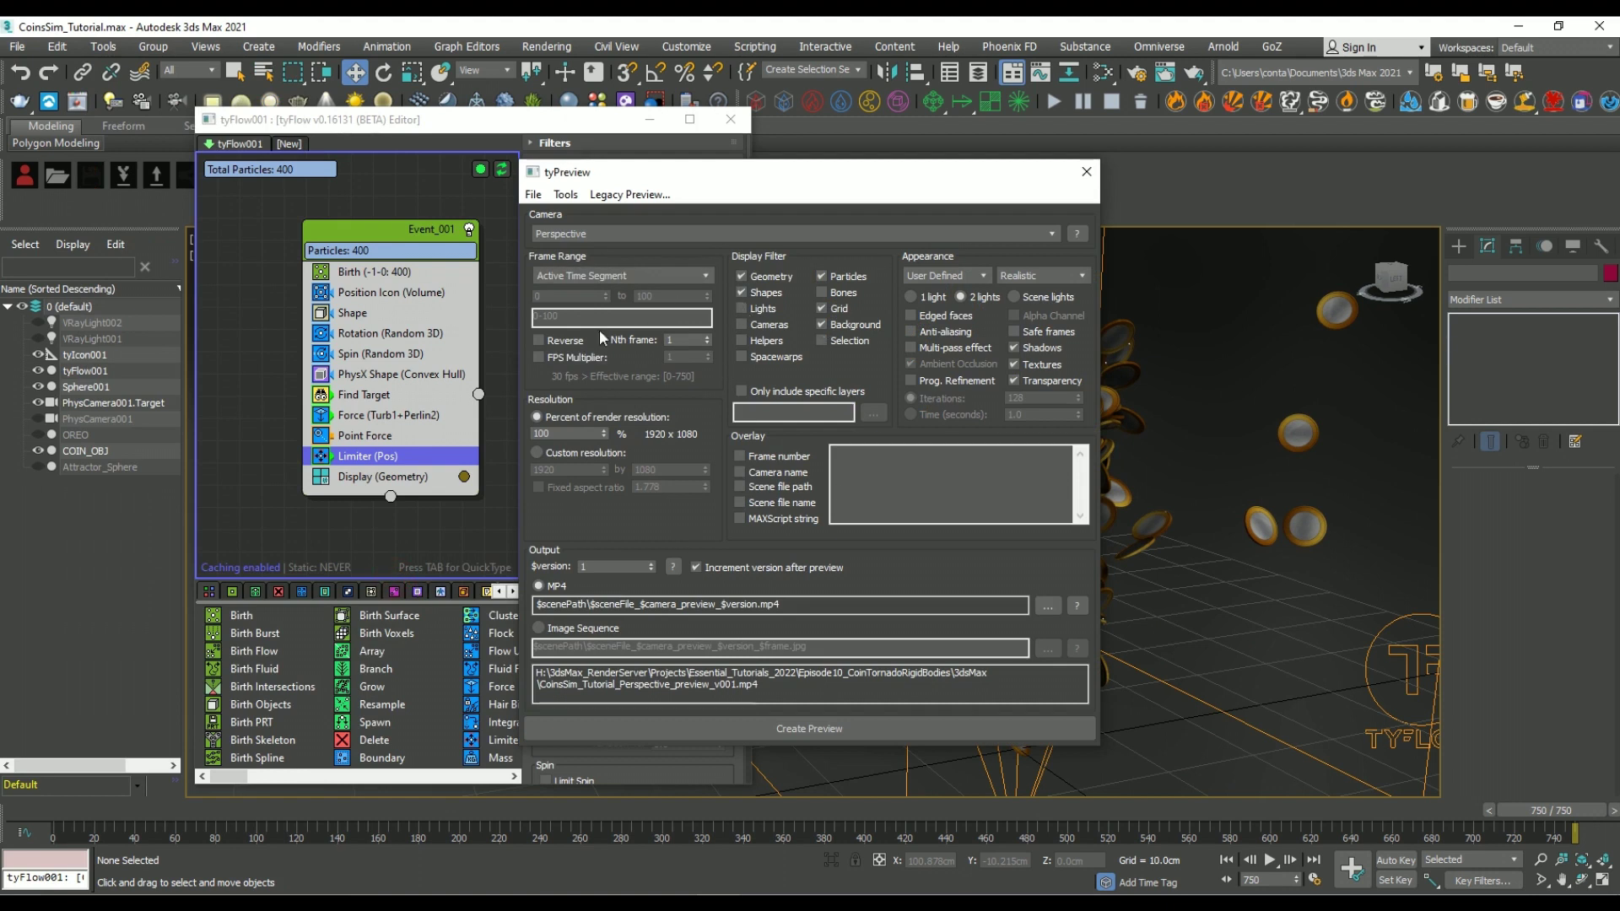
pyautogui.click(715, 727)
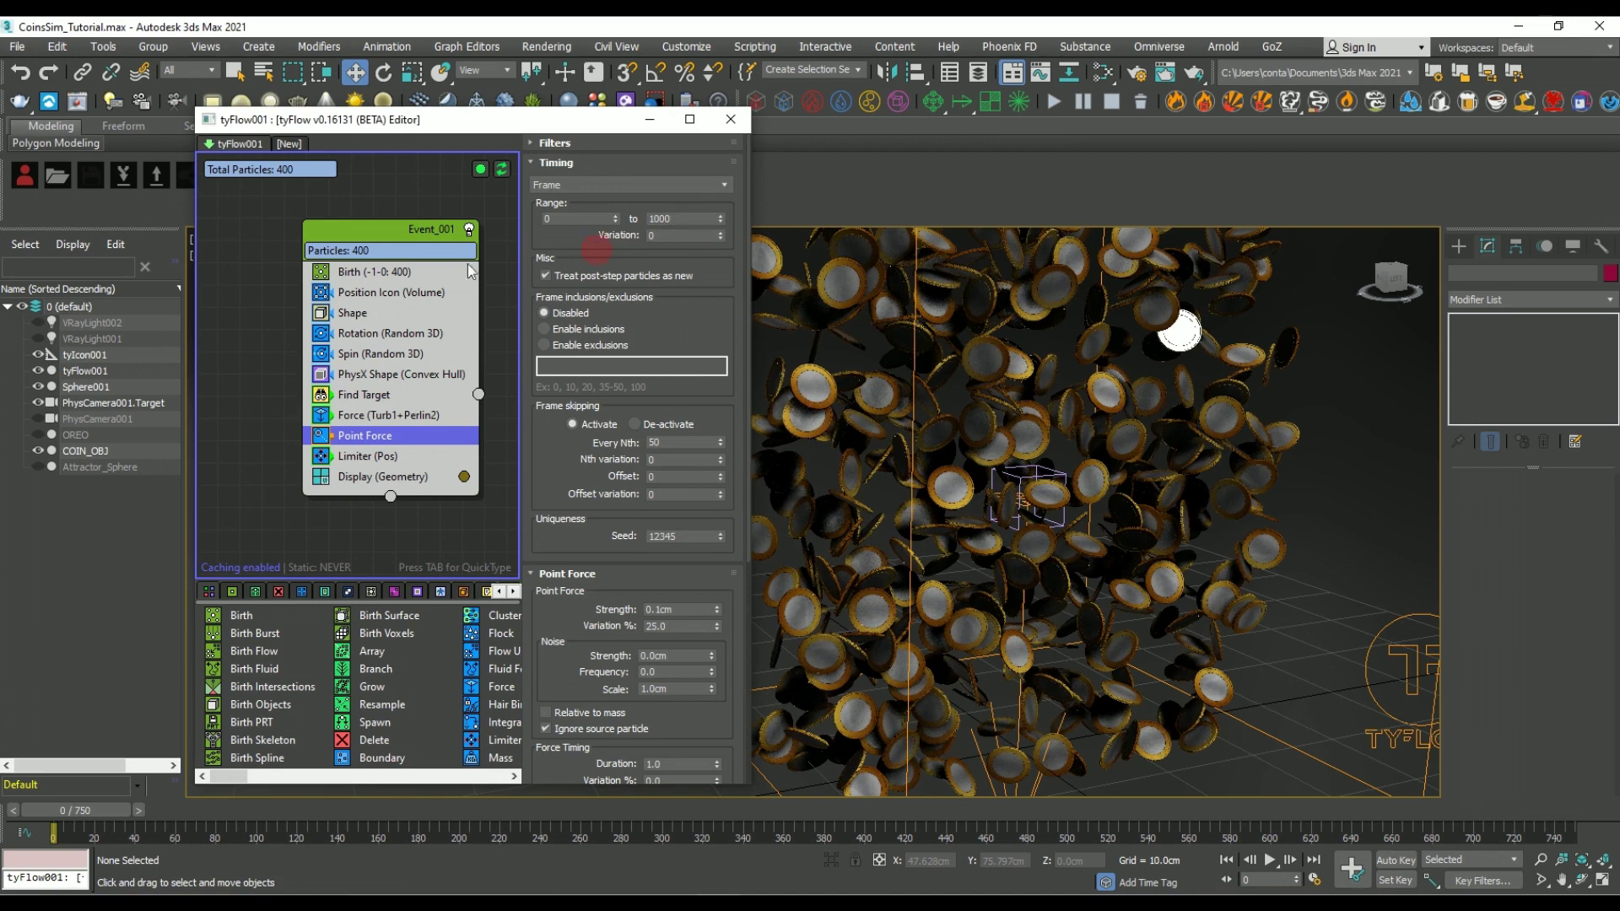
# With Auto Key on and Event_001 disabled, key Sphere001's rotation at frame 750
pyautogui.moveTo(85, 810); pyautogui.dragTo(712, 846)
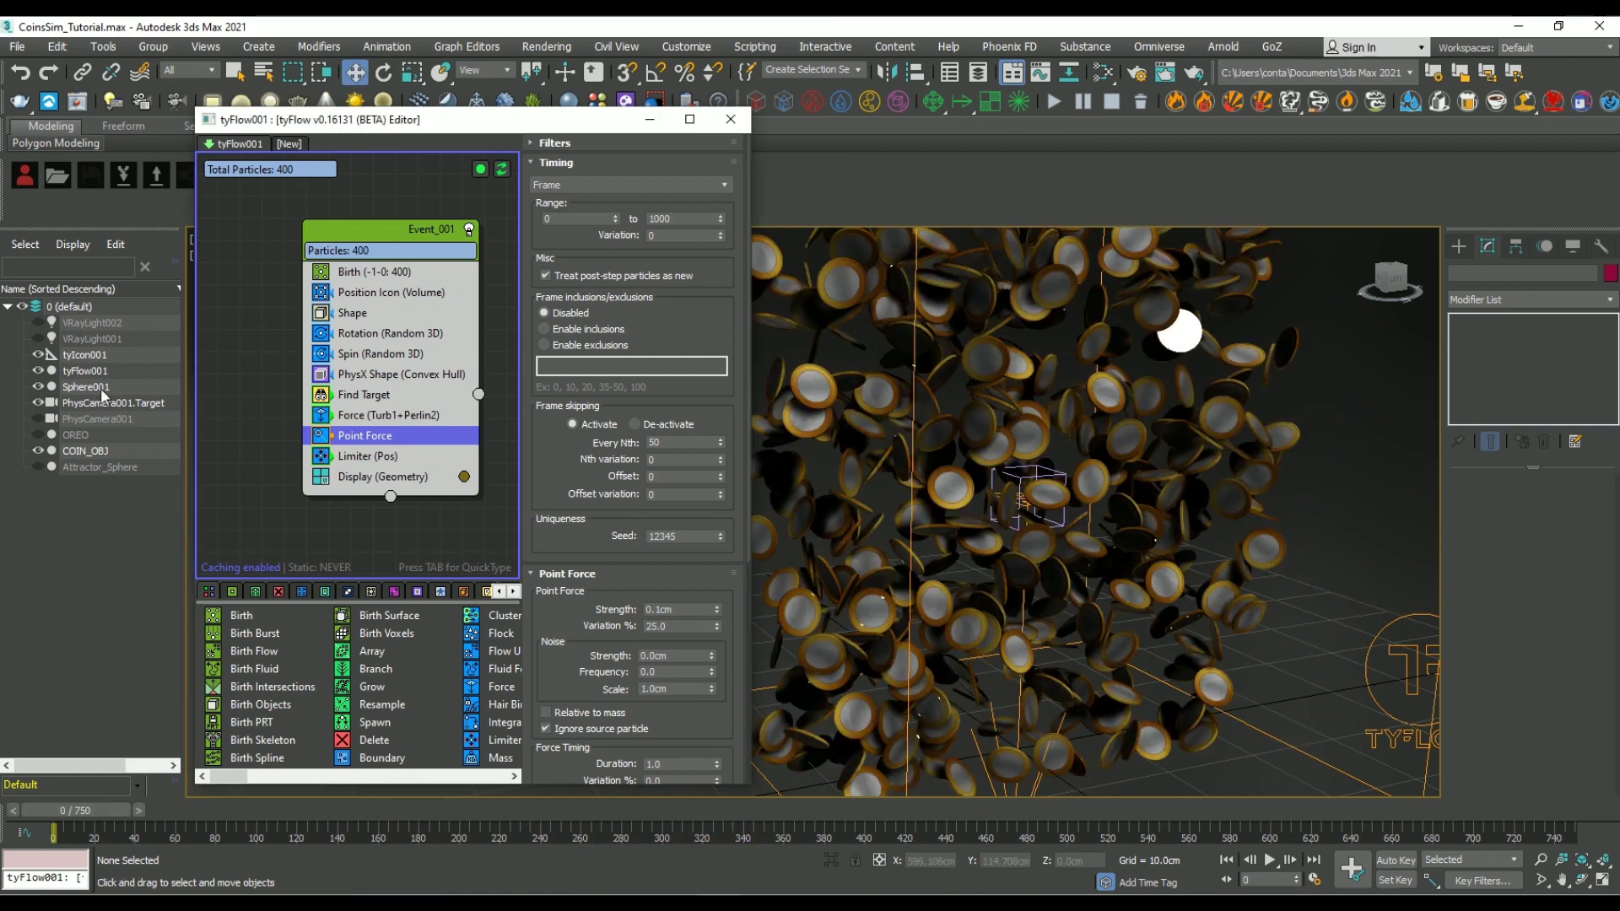
pyautogui.click(102, 389)
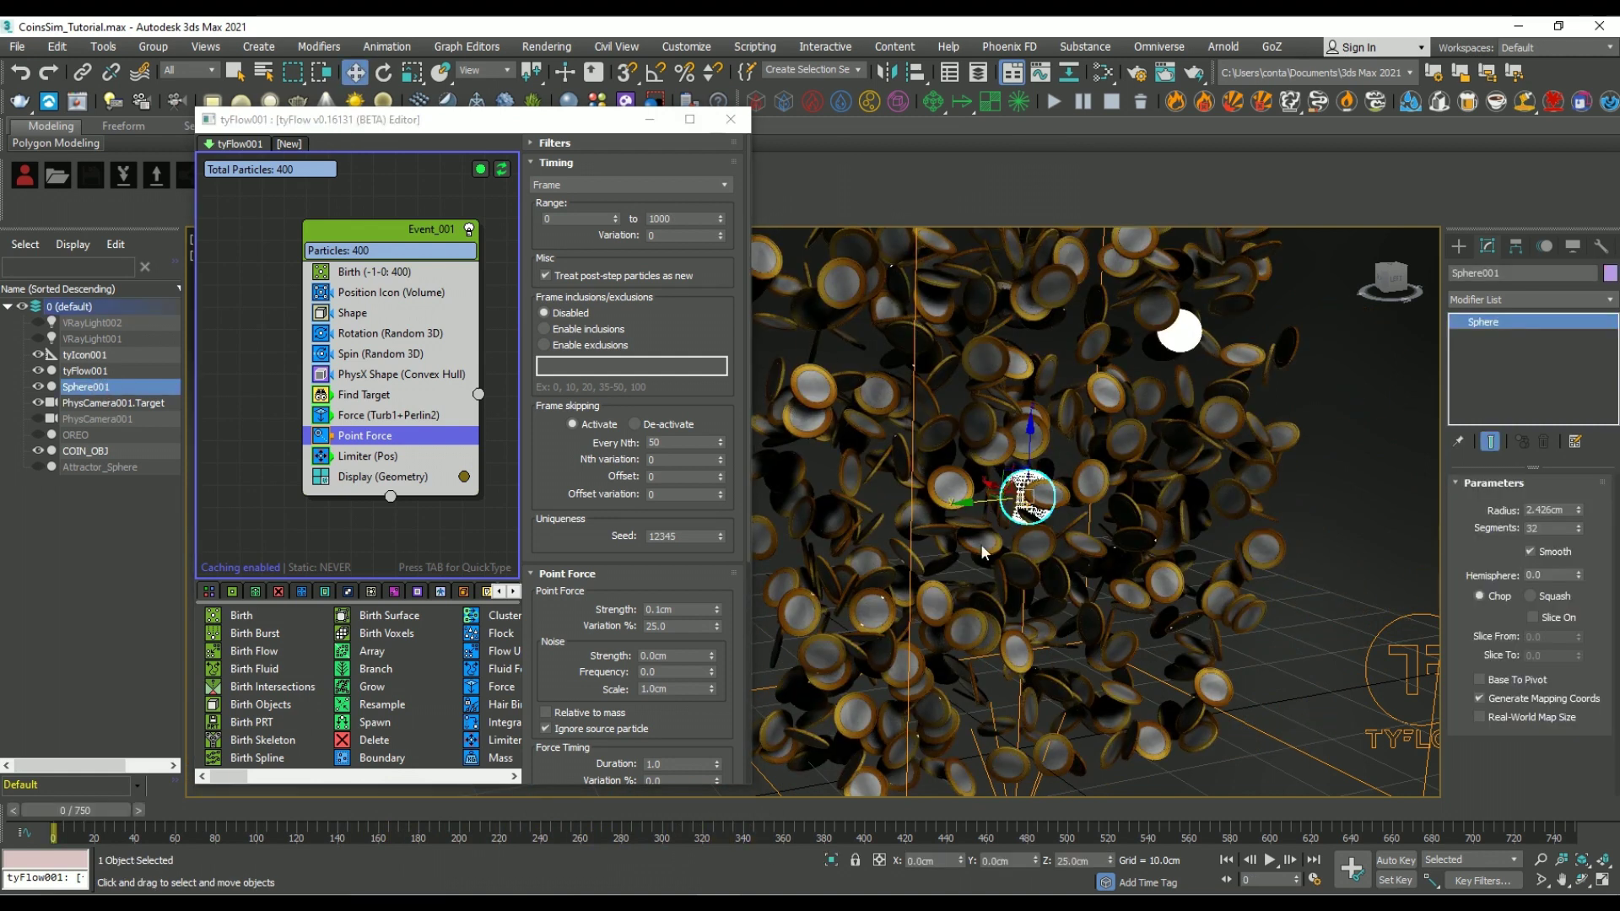
pyautogui.click(1393, 860)
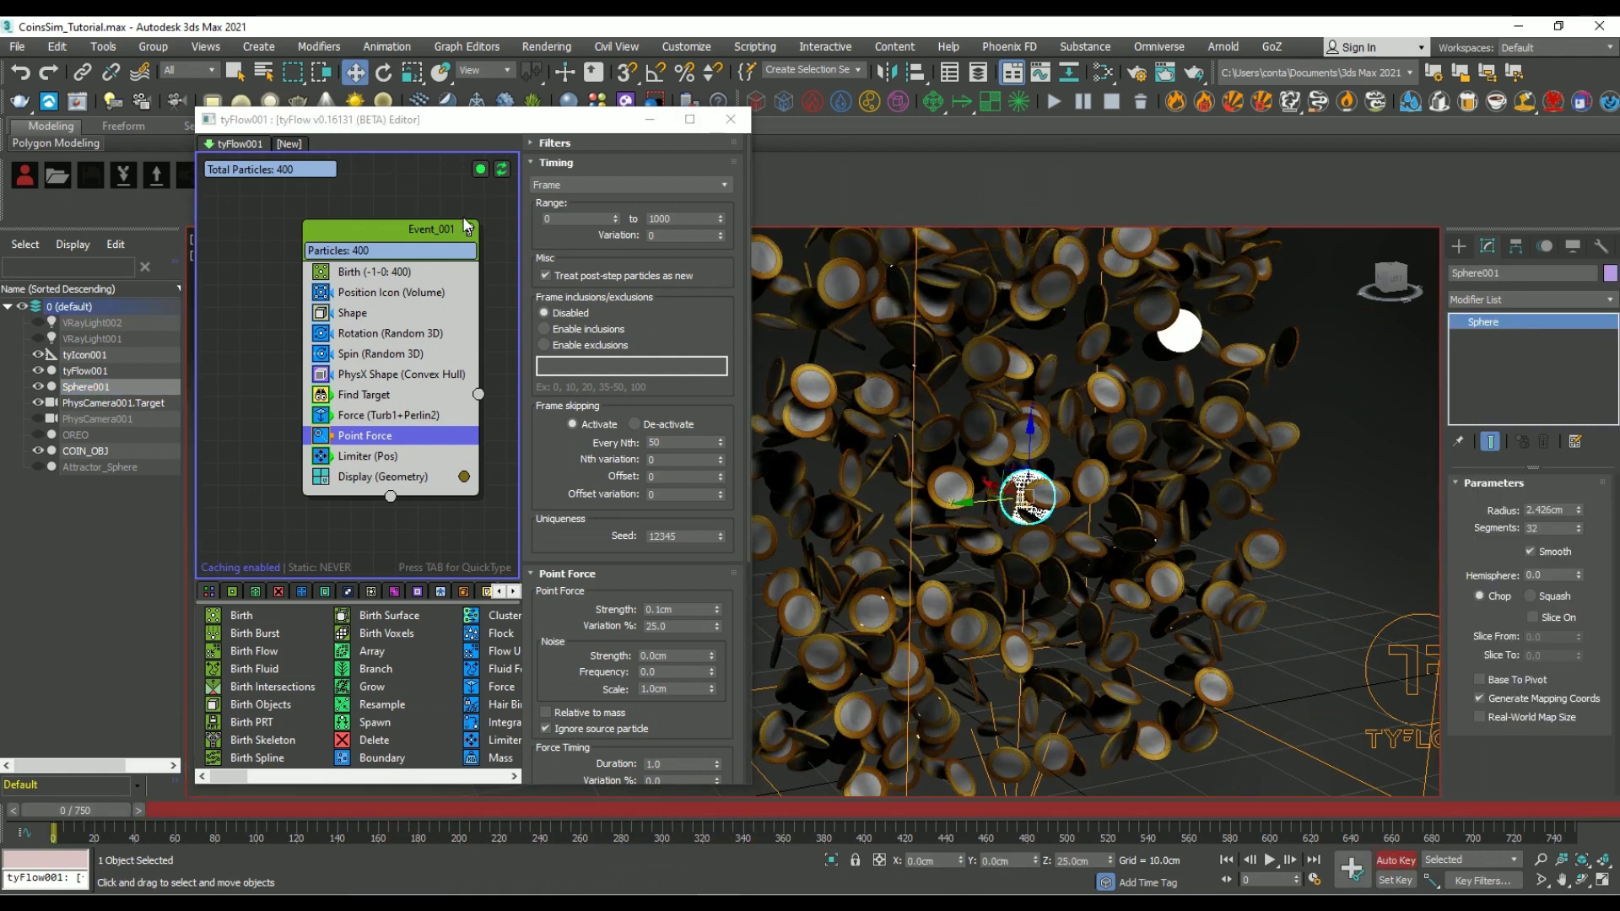
pyautogui.click(470, 231)
pyautogui.moveTo(99, 812); pyautogui.dragTo(1549, 810)
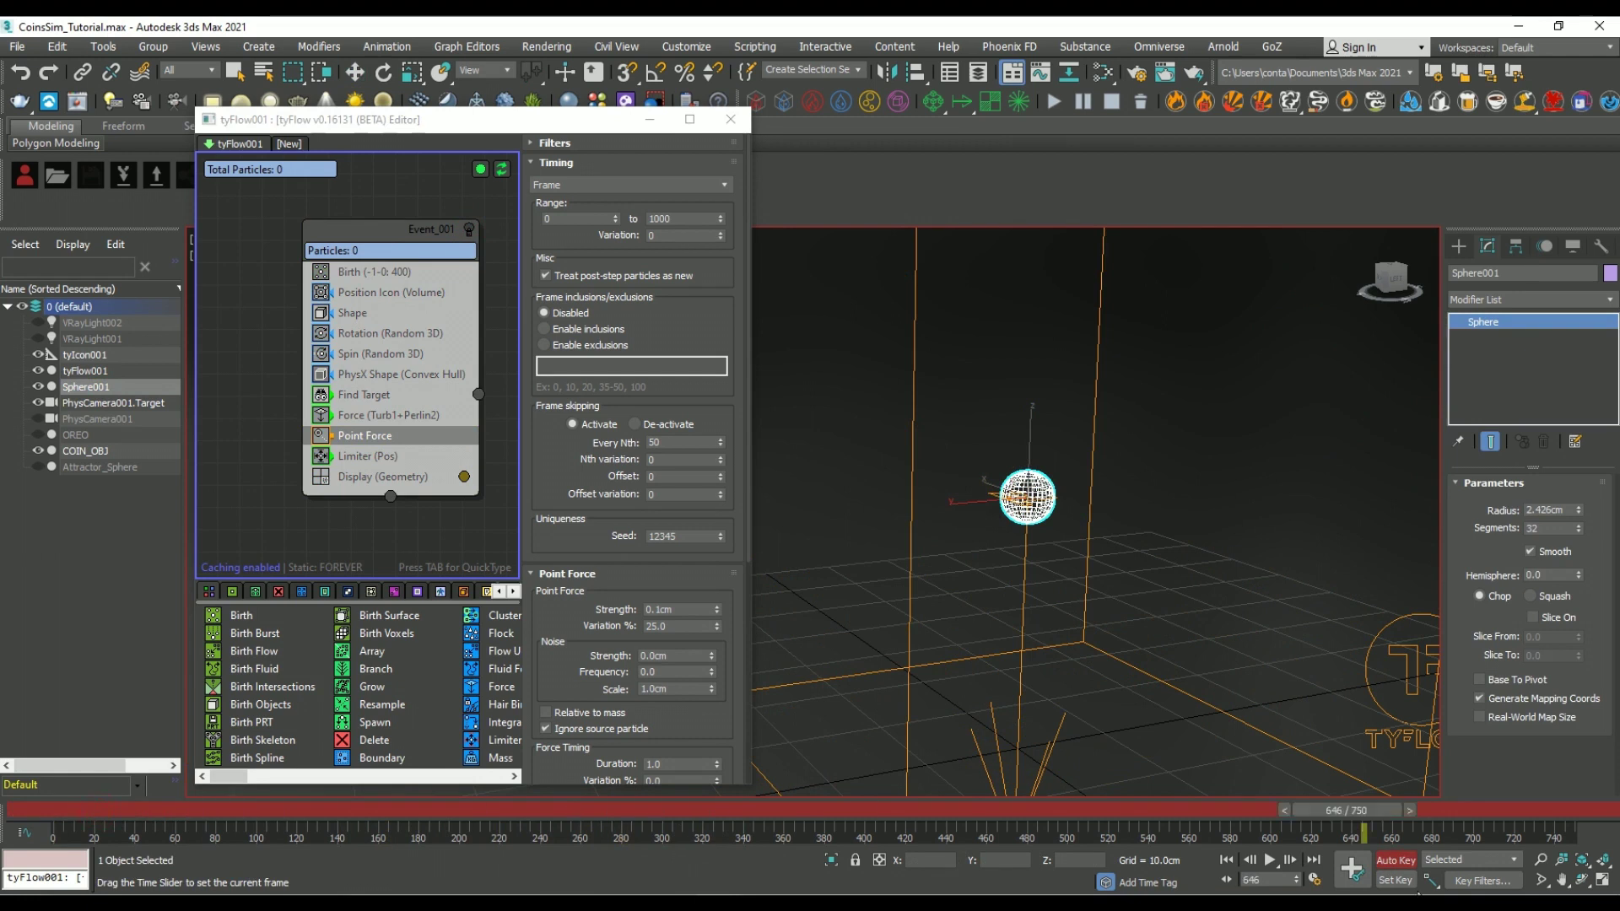
pyautogui.press('e')
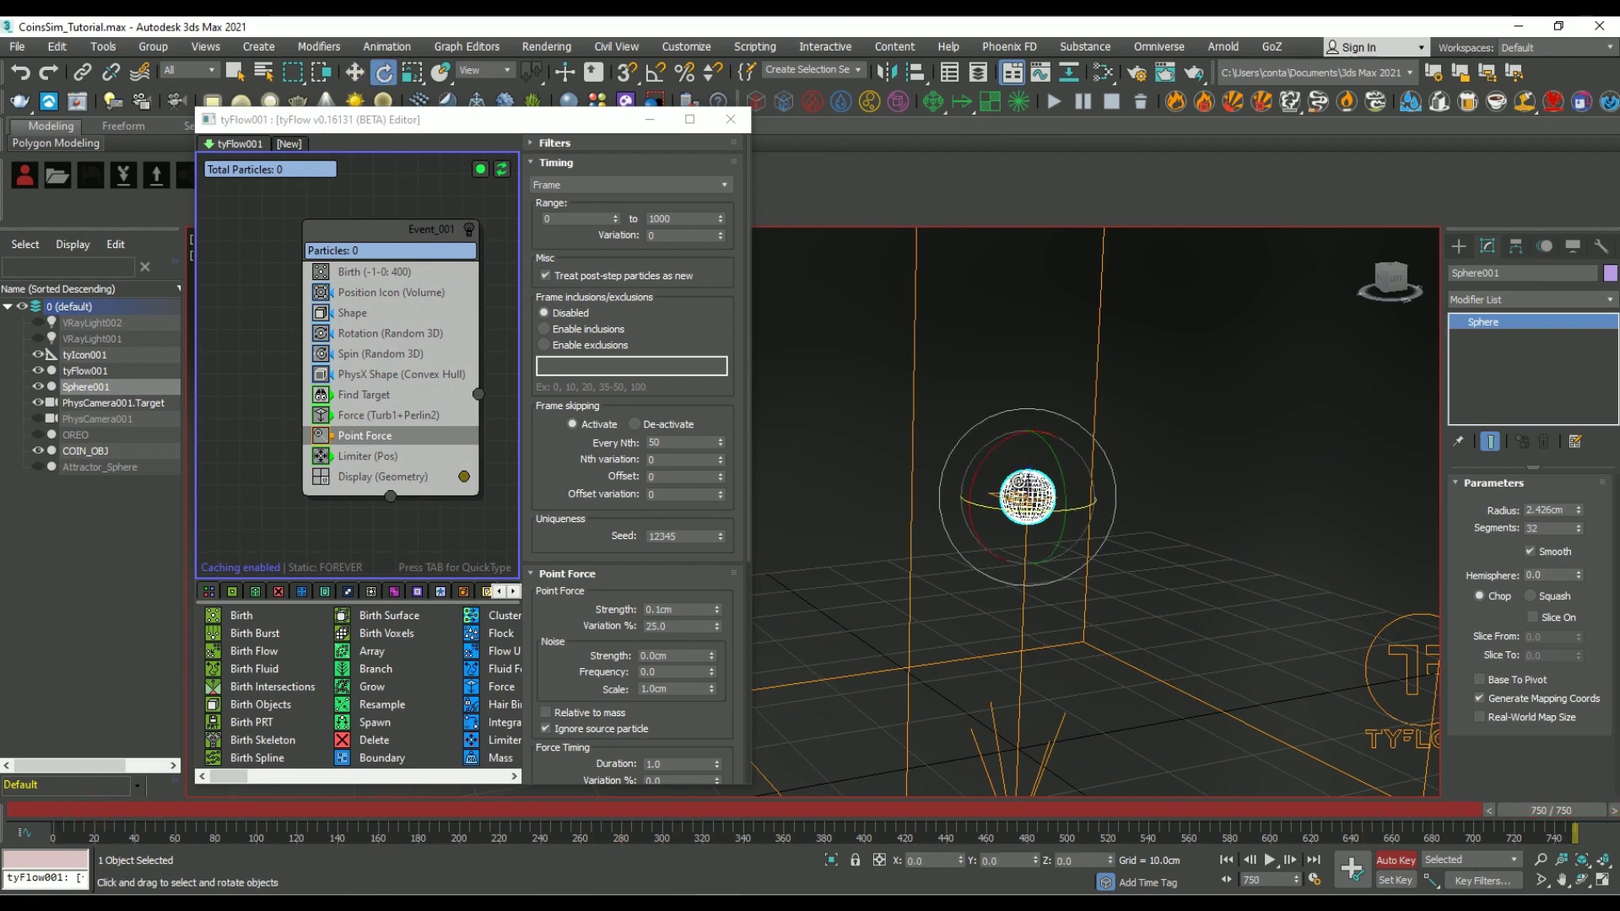
pyautogui.moveTo(1014, 478)
pyautogui.mouseDown()
pyautogui.moveTo(1009, 462)
pyautogui.moveTo(933, 596)
pyautogui.mouseUp()
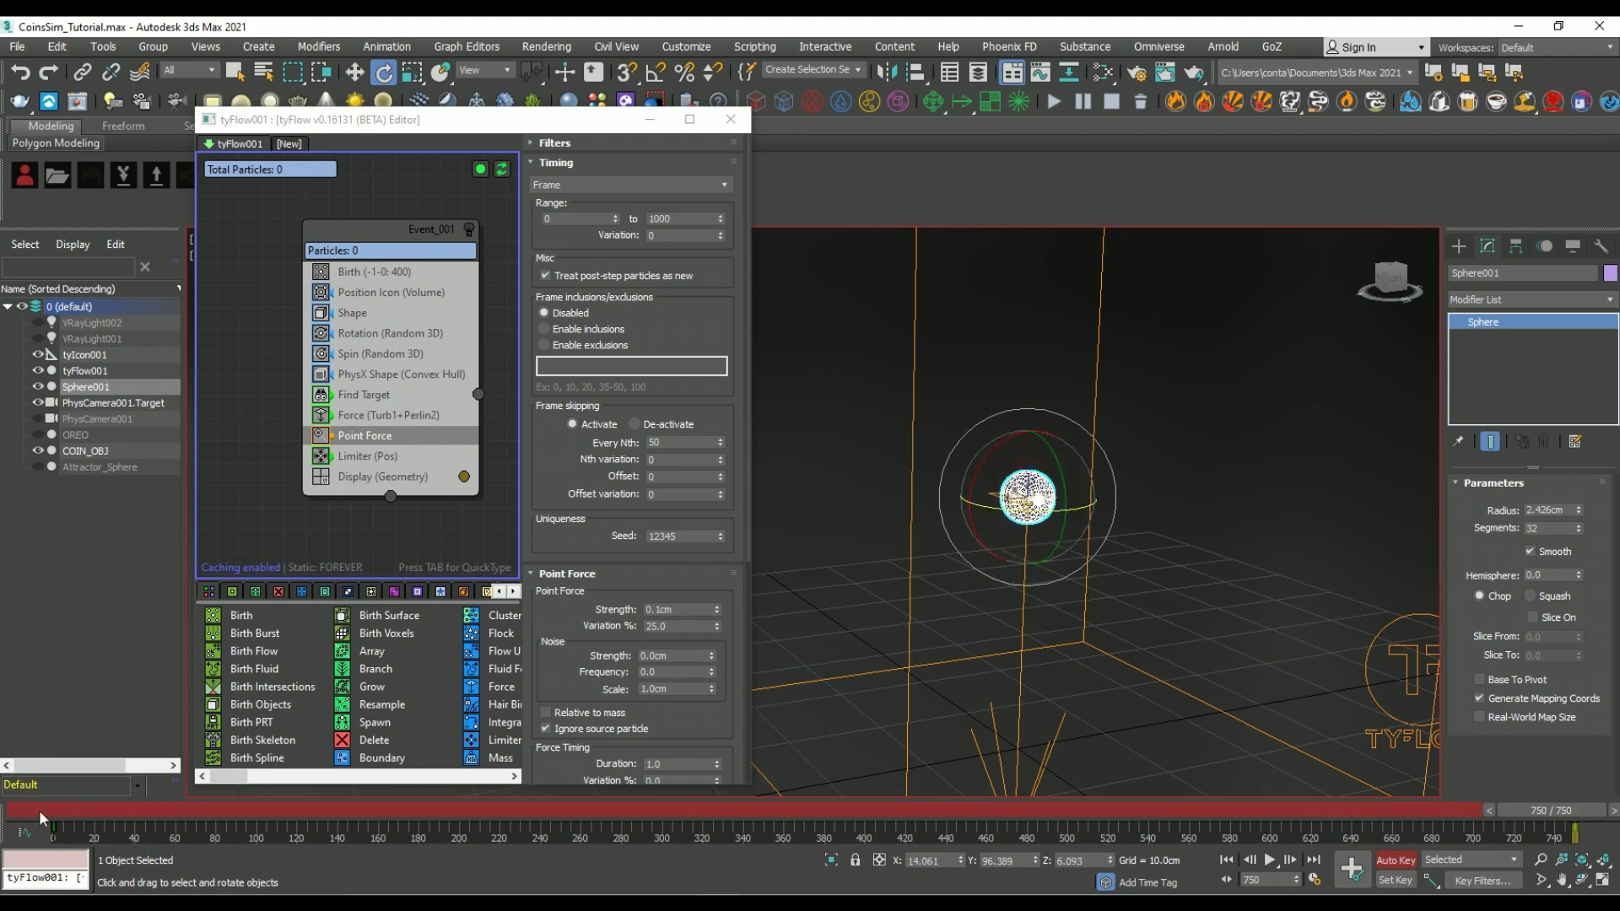
# Review the sphere's rotation in the Mini Curve Editor and turn Auto Key off
pyautogui.moveTo(40, 817); pyautogui.dragTo(163, 824)
pyautogui.moveTo(467, 835); pyautogui.dragTo(938, 862)
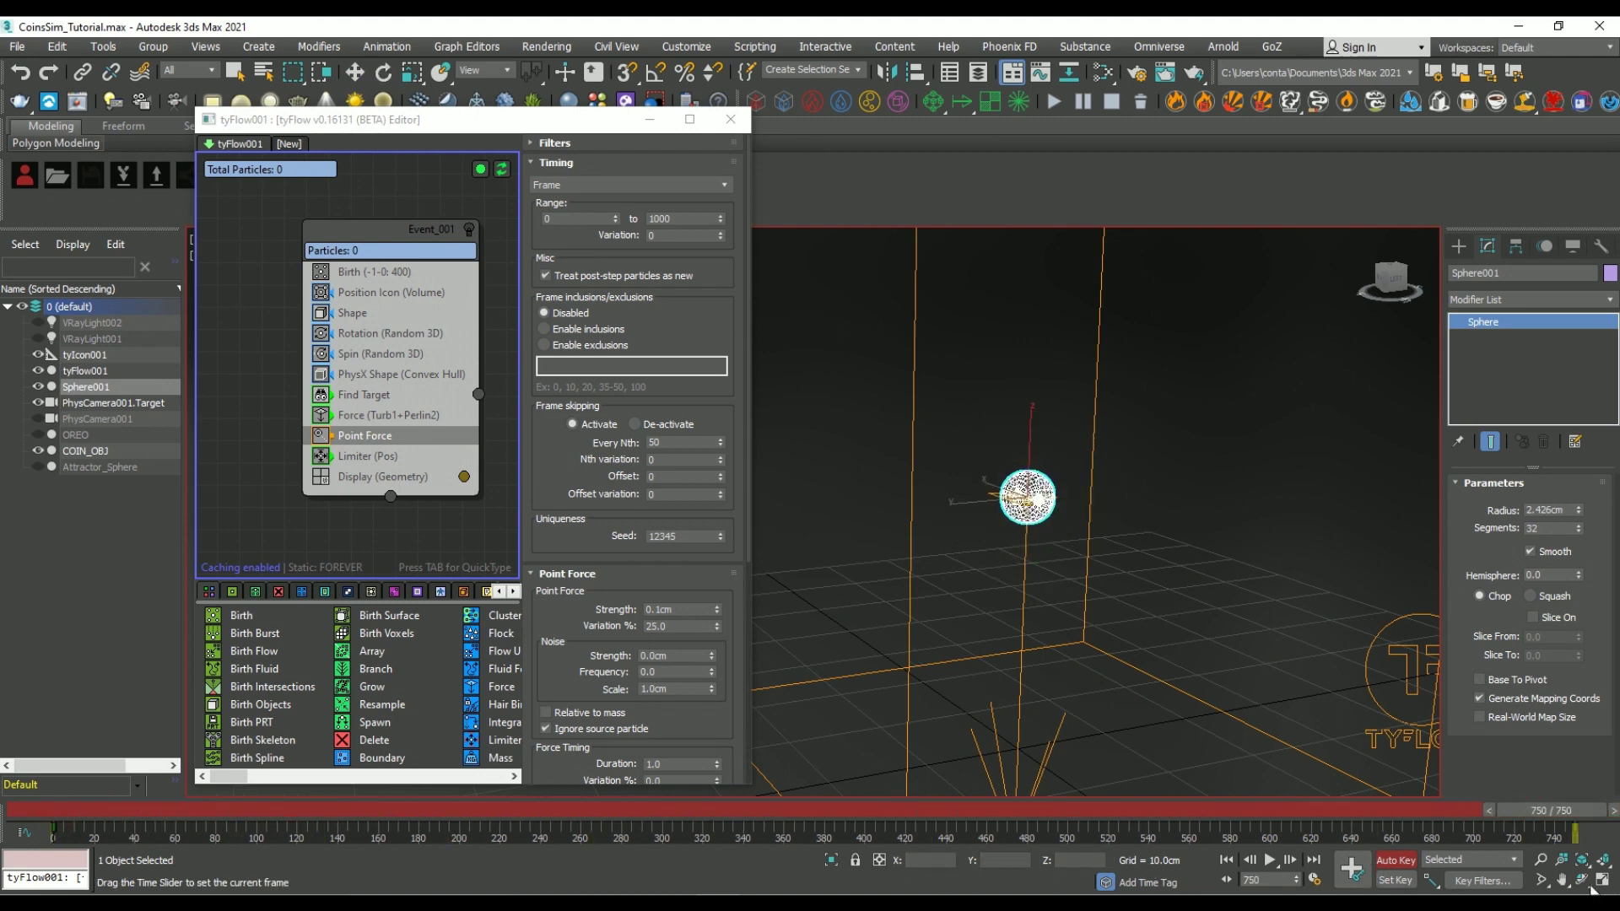
pyautogui.press('e')
pyautogui.click(22, 834)
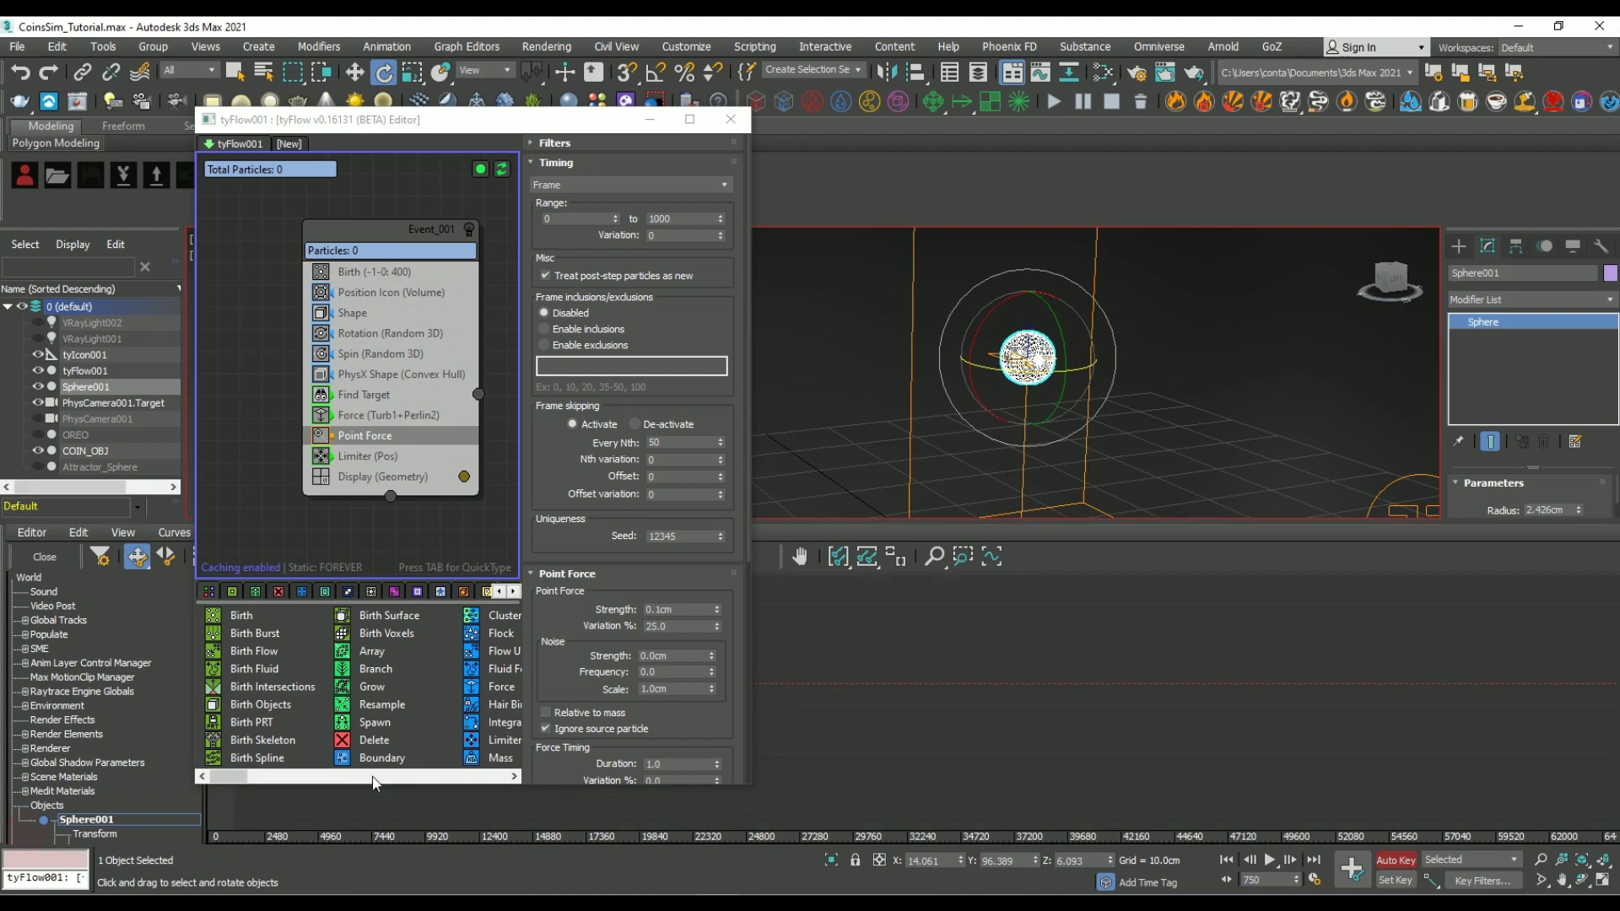
pyautogui.moveTo(556, 126)
pyautogui.mouseDown()
pyautogui.moveTo(364, 114)
pyautogui.moveTo(1140, 171)
pyautogui.mouseUp()
pyautogui.click(44, 556)
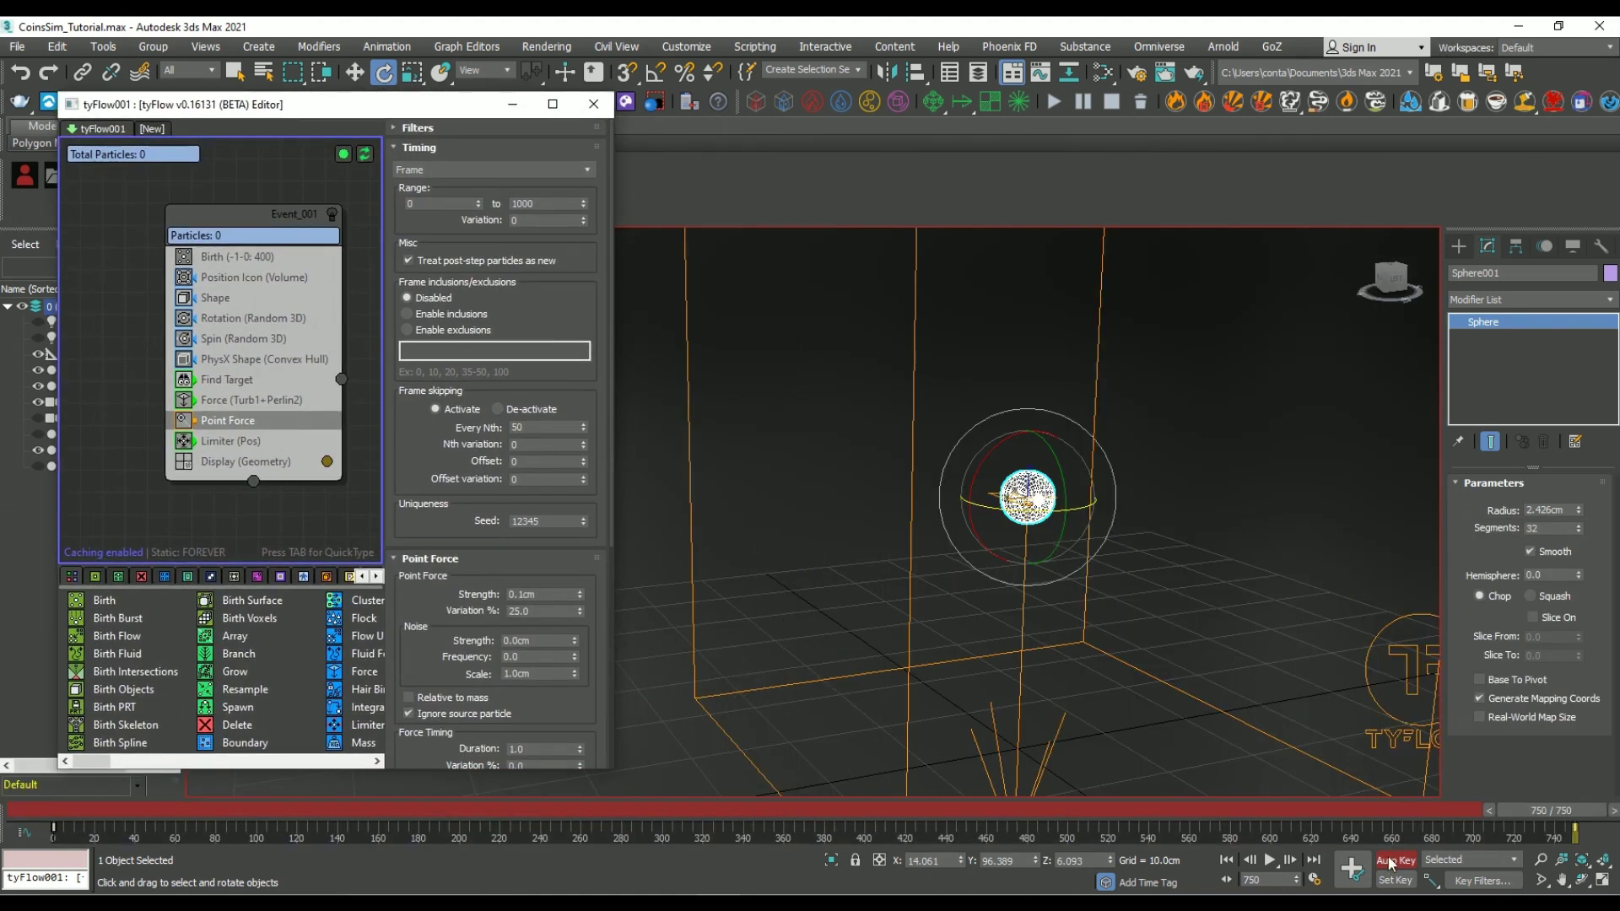
pyautogui.click(1390, 861)
# Re-enable Event_001, disable Point Force, and replay the coins swirling after the sphere
pyautogui.click(942, 490)
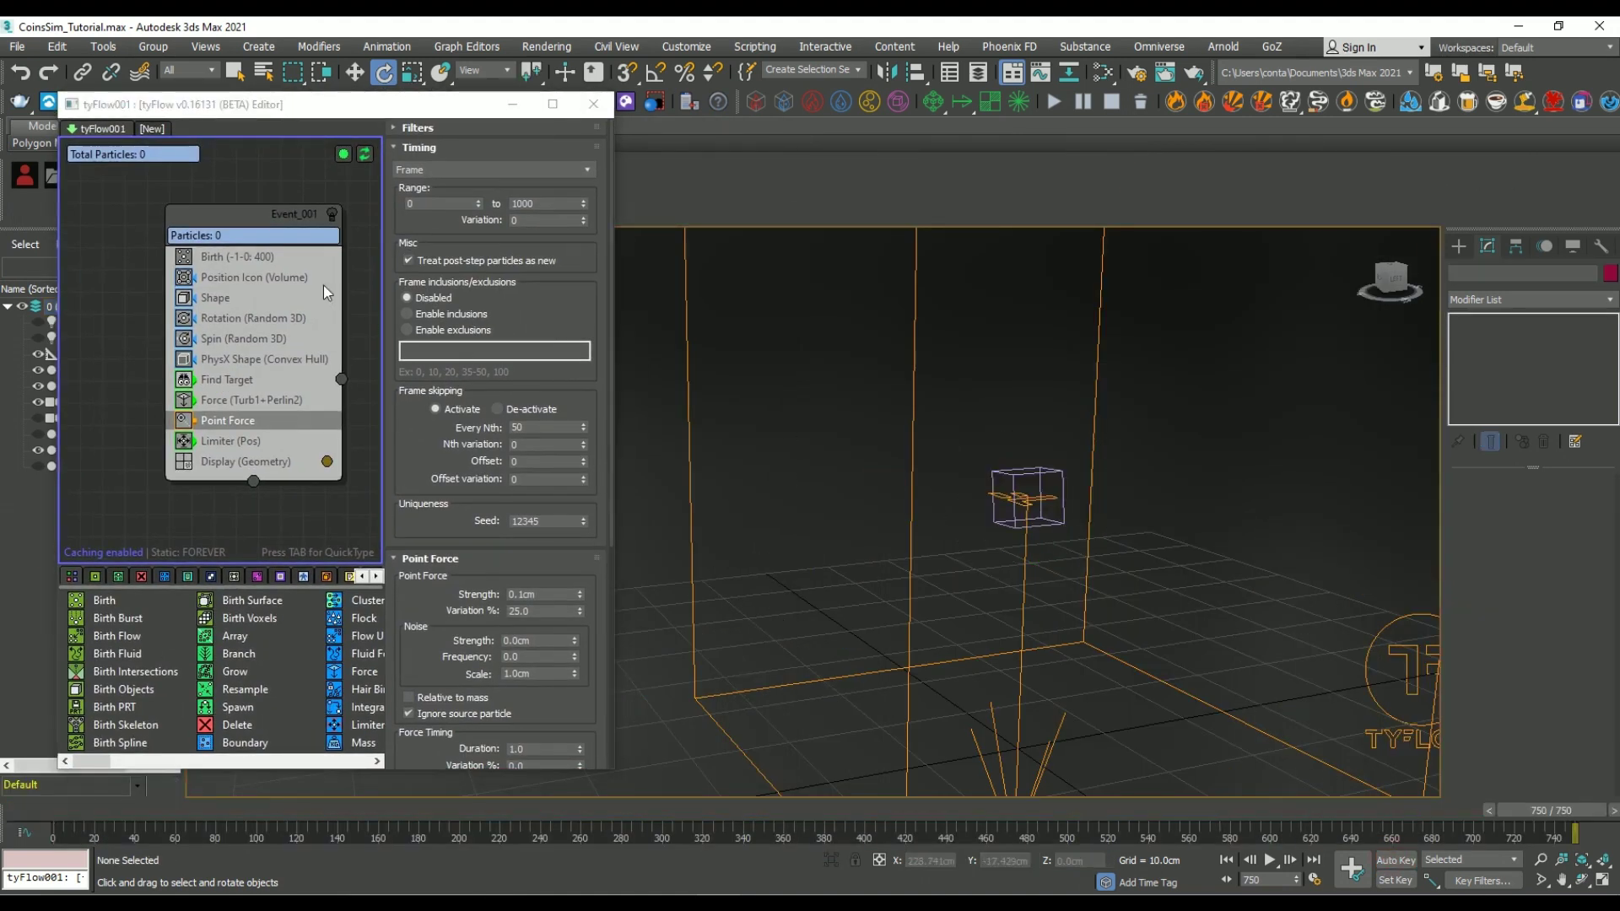
pyautogui.click(331, 214)
pyautogui.moveTo(211, 830)
pyautogui.mouseDown()
pyautogui.moveTo(844, 874)
pyautogui.moveTo(1522, 869)
pyautogui.moveTo(1574, 833)
pyautogui.mouseUp()
pyautogui.press('e')
pyautogui.click(187, 420)
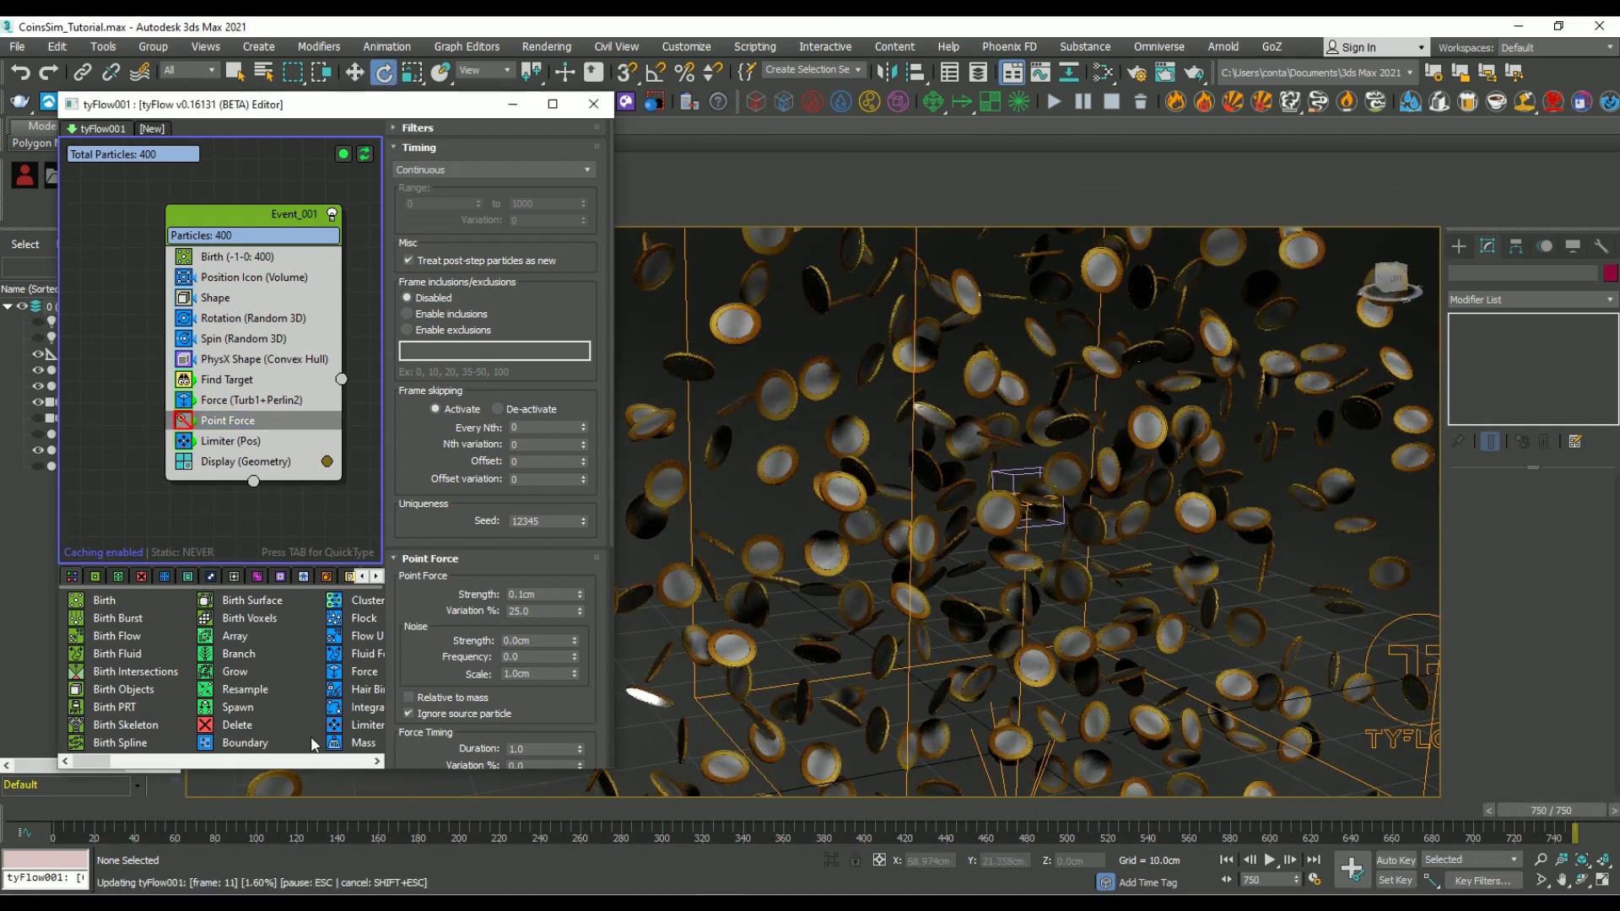
pyautogui.moveTo(110, 839)
pyautogui.mouseDown()
pyautogui.moveTo(1425, 856)
pyautogui.moveTo(1124, 861)
pyautogui.moveTo(371, 810)
pyautogui.moveTo(98, 831)
pyautogui.moveTo(597, 854)
pyautogui.moveTo(1611, 853)
pyautogui.mouseUp()
# Disable Event_001 and scale up Sphere001, returning to frame 0
pyautogui.click(226, 380)
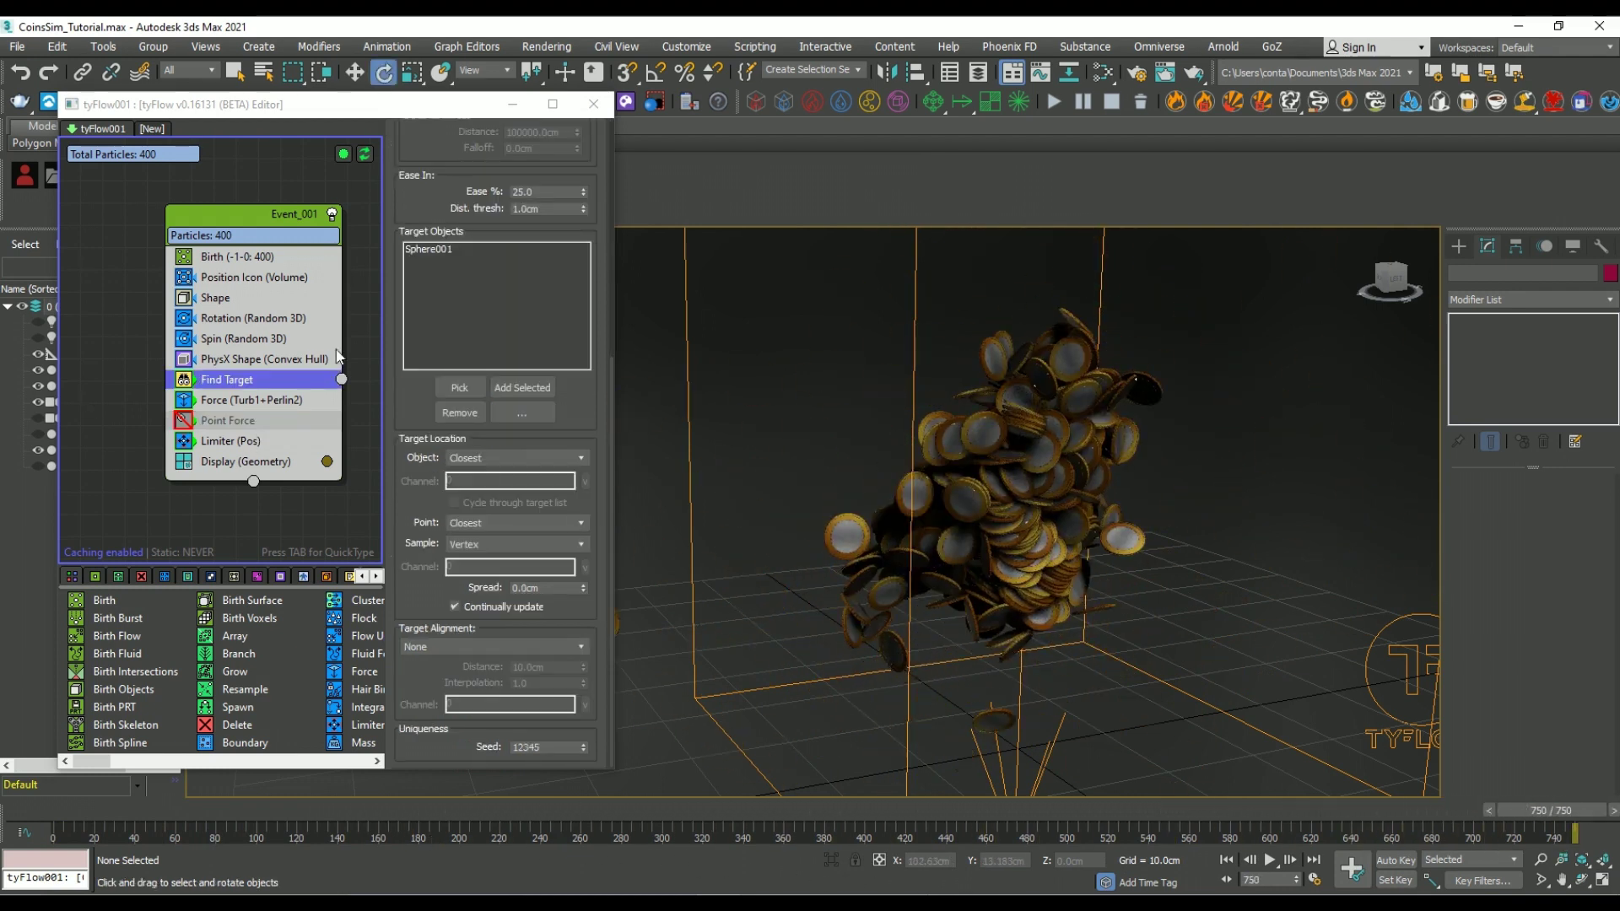
pyautogui.click(332, 216)
pyautogui.moveTo(261, 108); pyautogui.dragTo(341, 109)
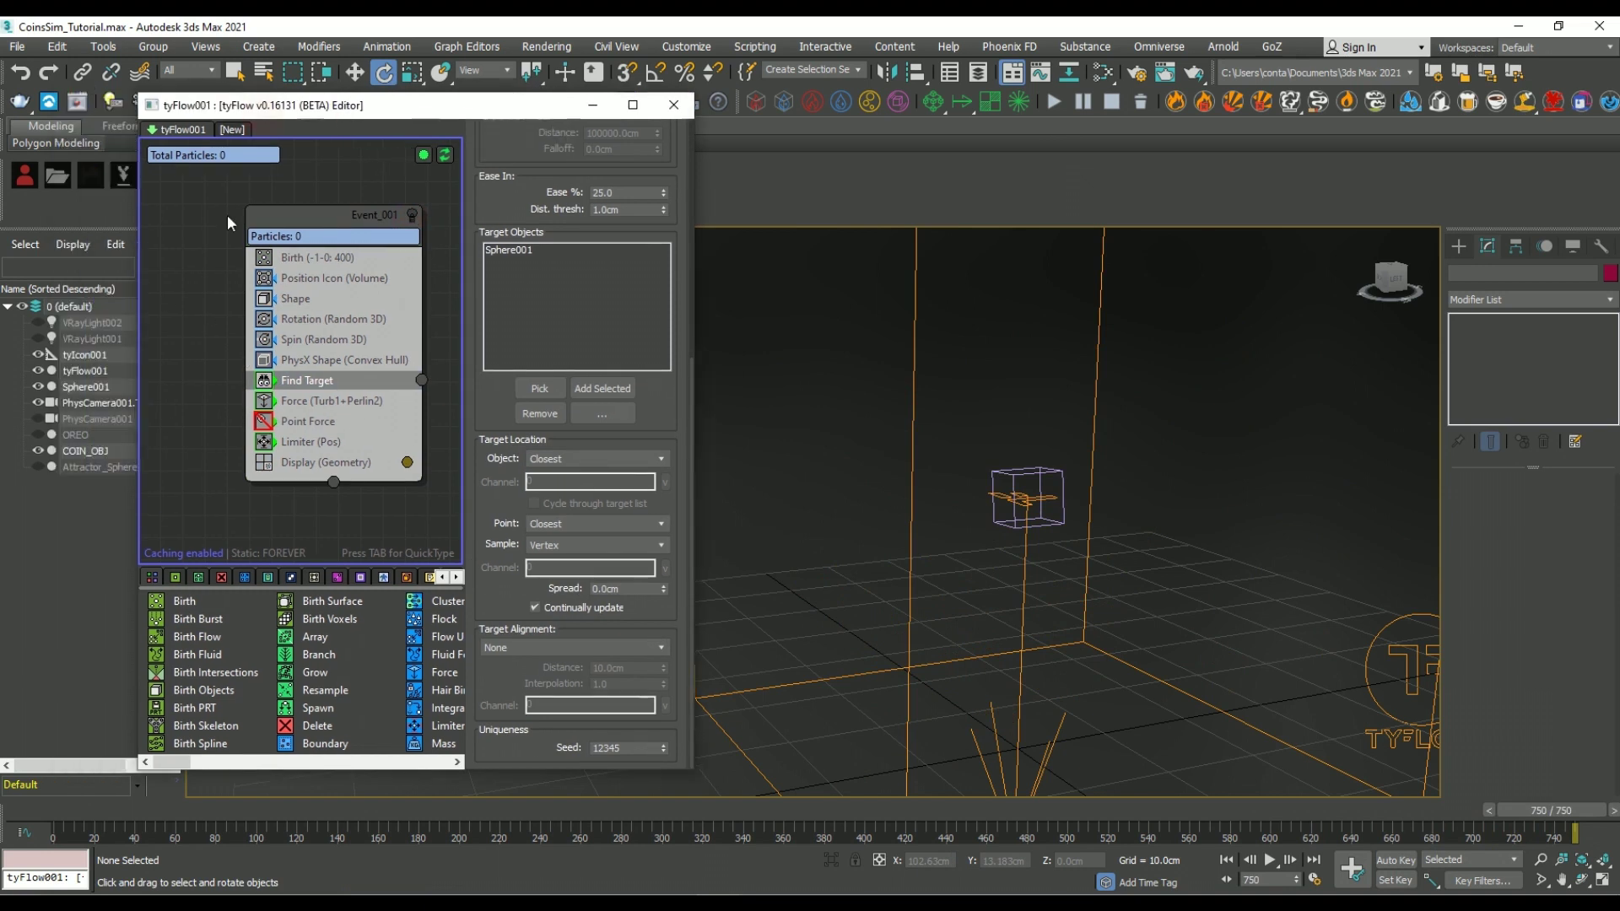
pyautogui.click(84, 388)
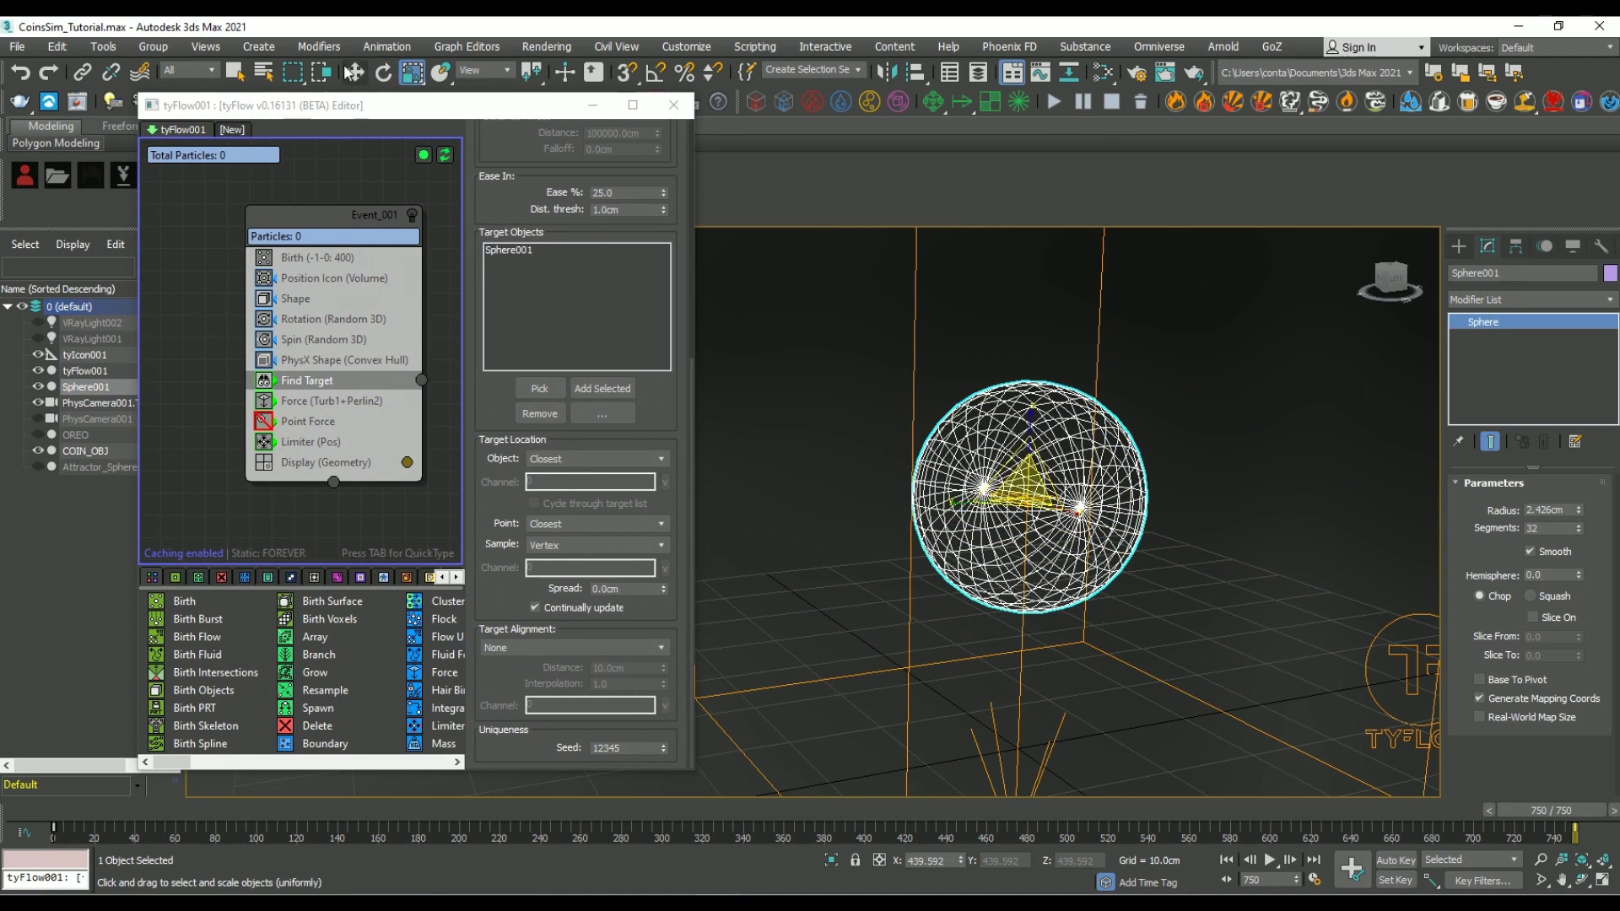
pyautogui.click(969, 368)
pyautogui.moveTo(76, 810); pyautogui.dragTo(161, 810)
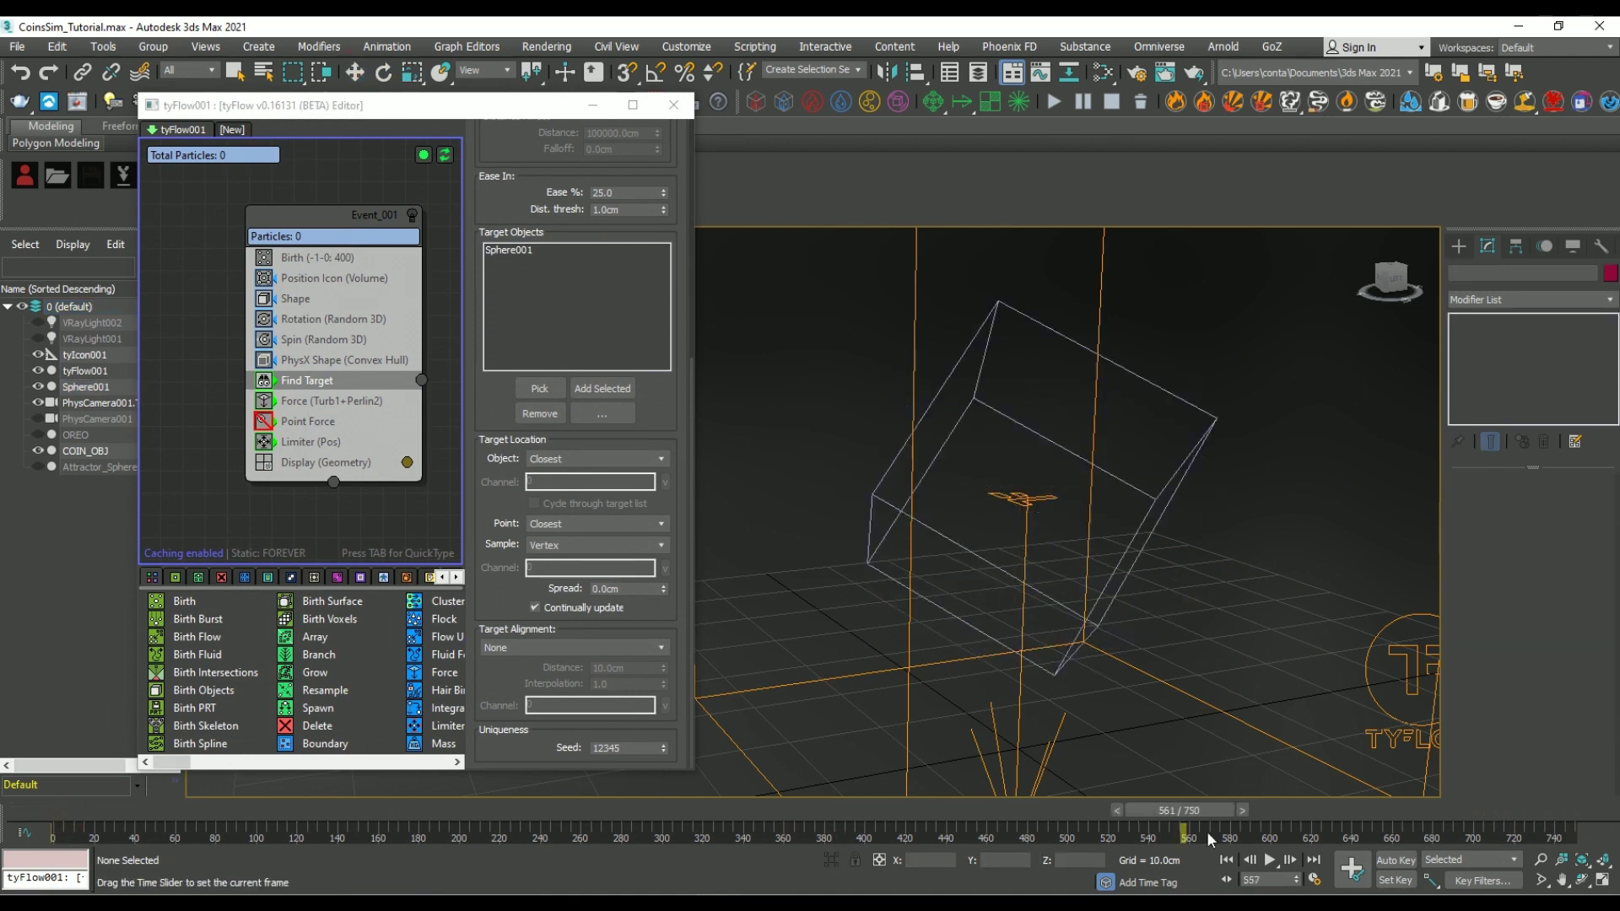
pyautogui.press('Home')
pyautogui.press('w')
# Re-enable the event and lower Force Noise Layer 1 strength to 0.6 cm
pyautogui.click(412, 213)
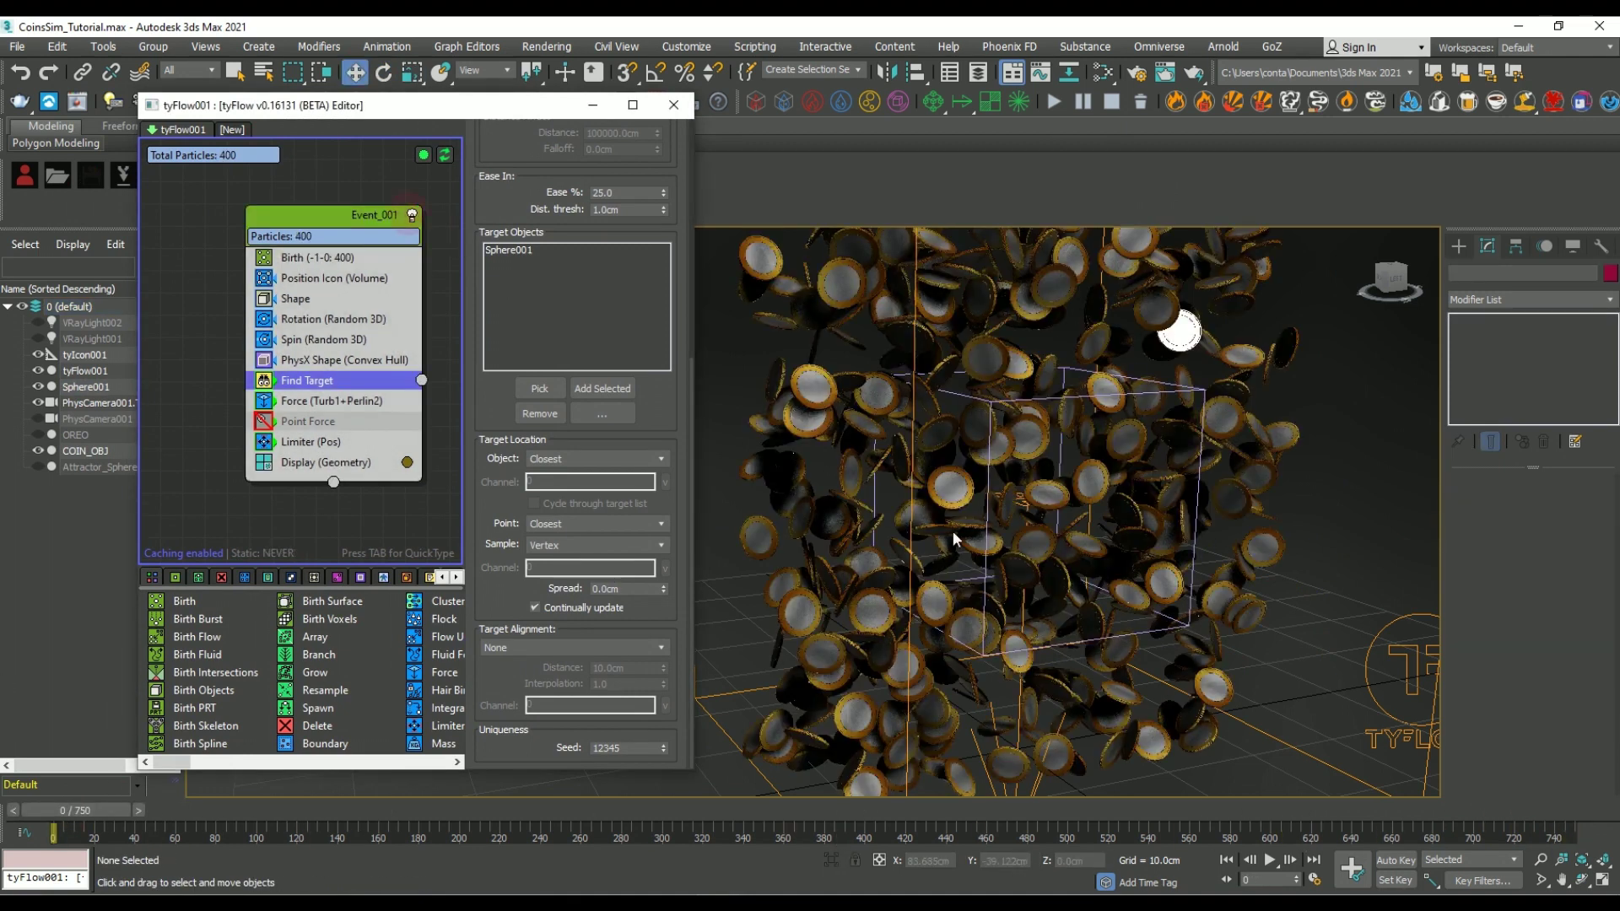
pyautogui.click(331, 400)
pyautogui.moveTo(76, 810)
pyautogui.mouseDown()
pyautogui.moveTo(1172, 842)
pyautogui.moveTo(1574, 835)
pyautogui.mouseUp()
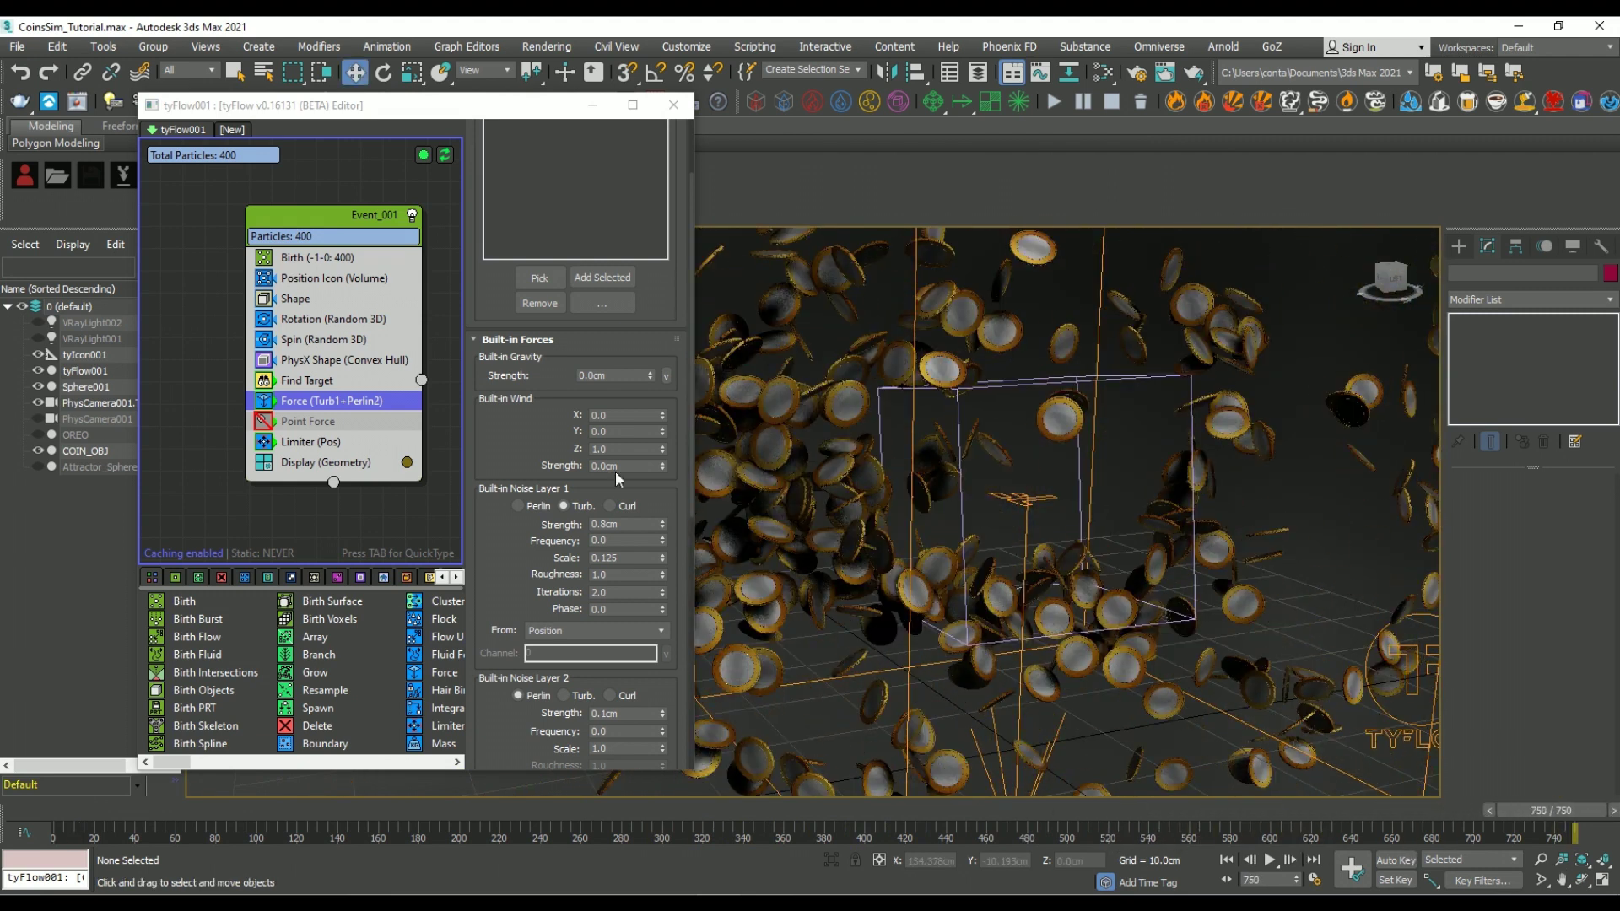
pyautogui.write('0.6')
pyautogui.press('Return')
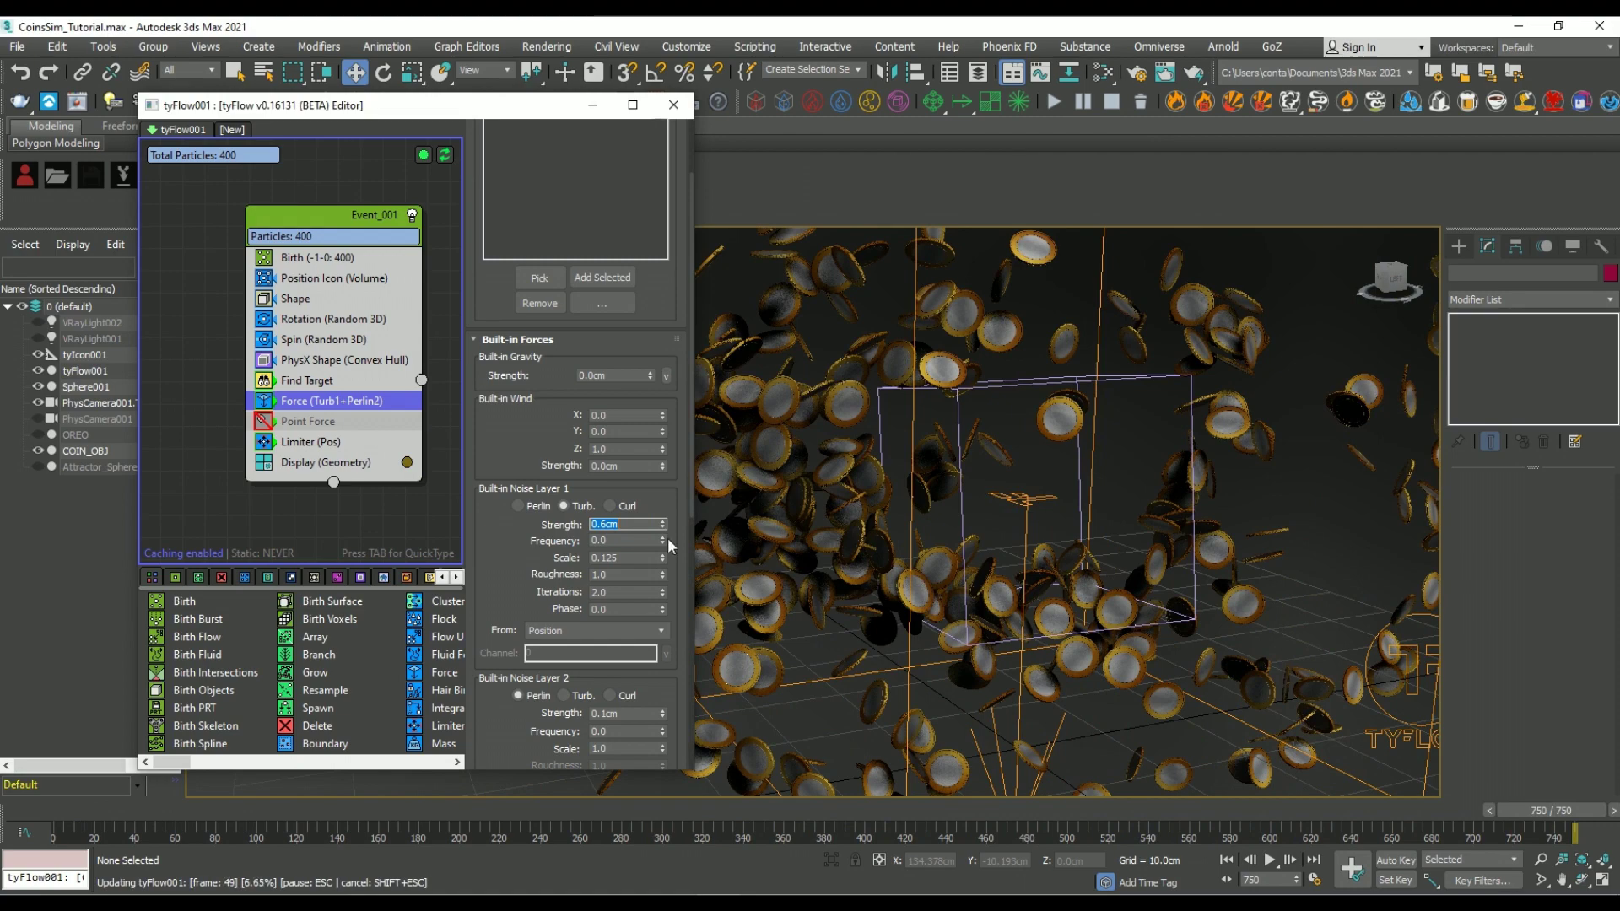
pyautogui.moveTo(253, 809)
pyautogui.mouseDown()
pyautogui.moveTo(882, 793)
pyautogui.moveTo(1552, 808)
pyautogui.mouseUp()
# Render a second MP4 viewport preview (v002) of the revised swirl
pyautogui.click(103, 46)
pyautogui.moveTo(160, 582)
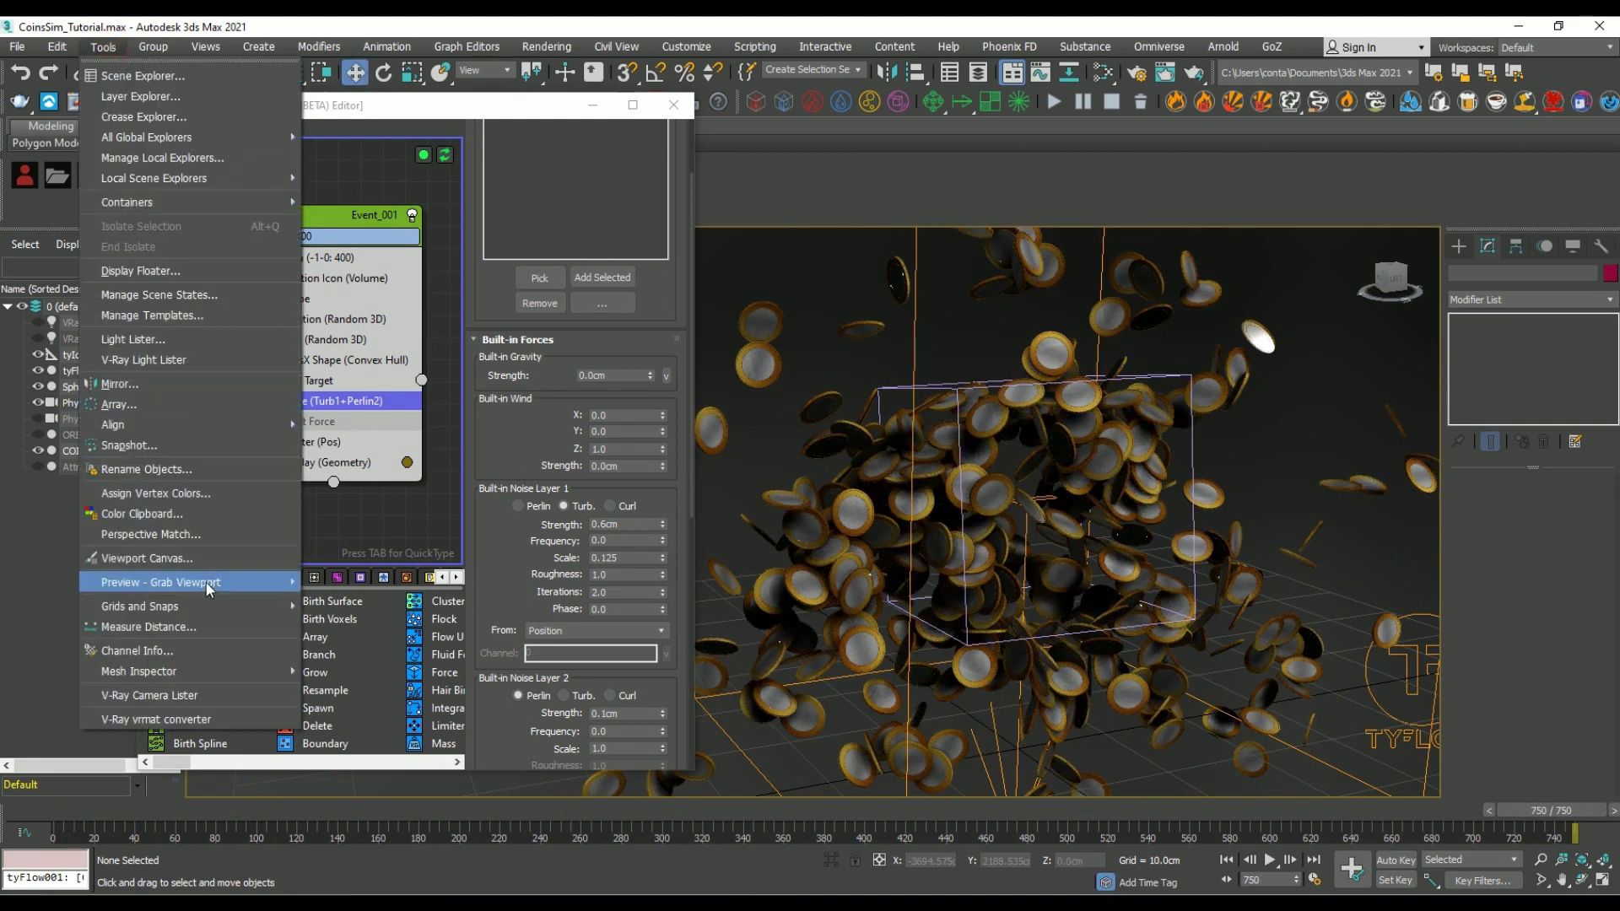
pyautogui.click(371, 583)
pyautogui.click(809, 728)
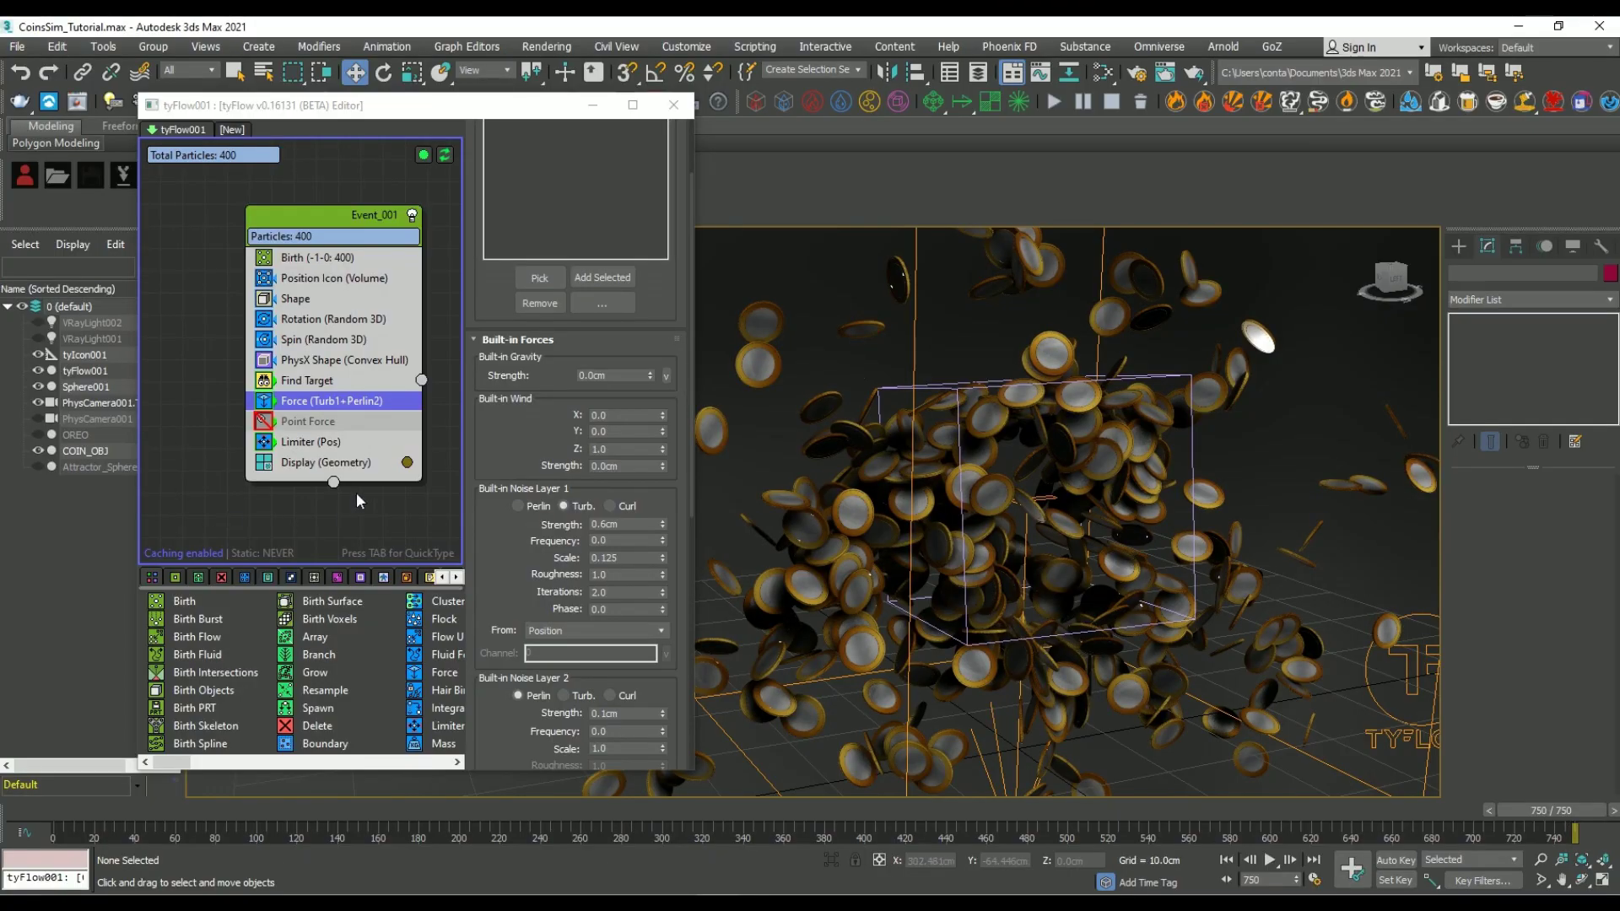
# Add a Mesh operator and then an Export Particles operator below the Display operator
pyautogui.click(367, 463)
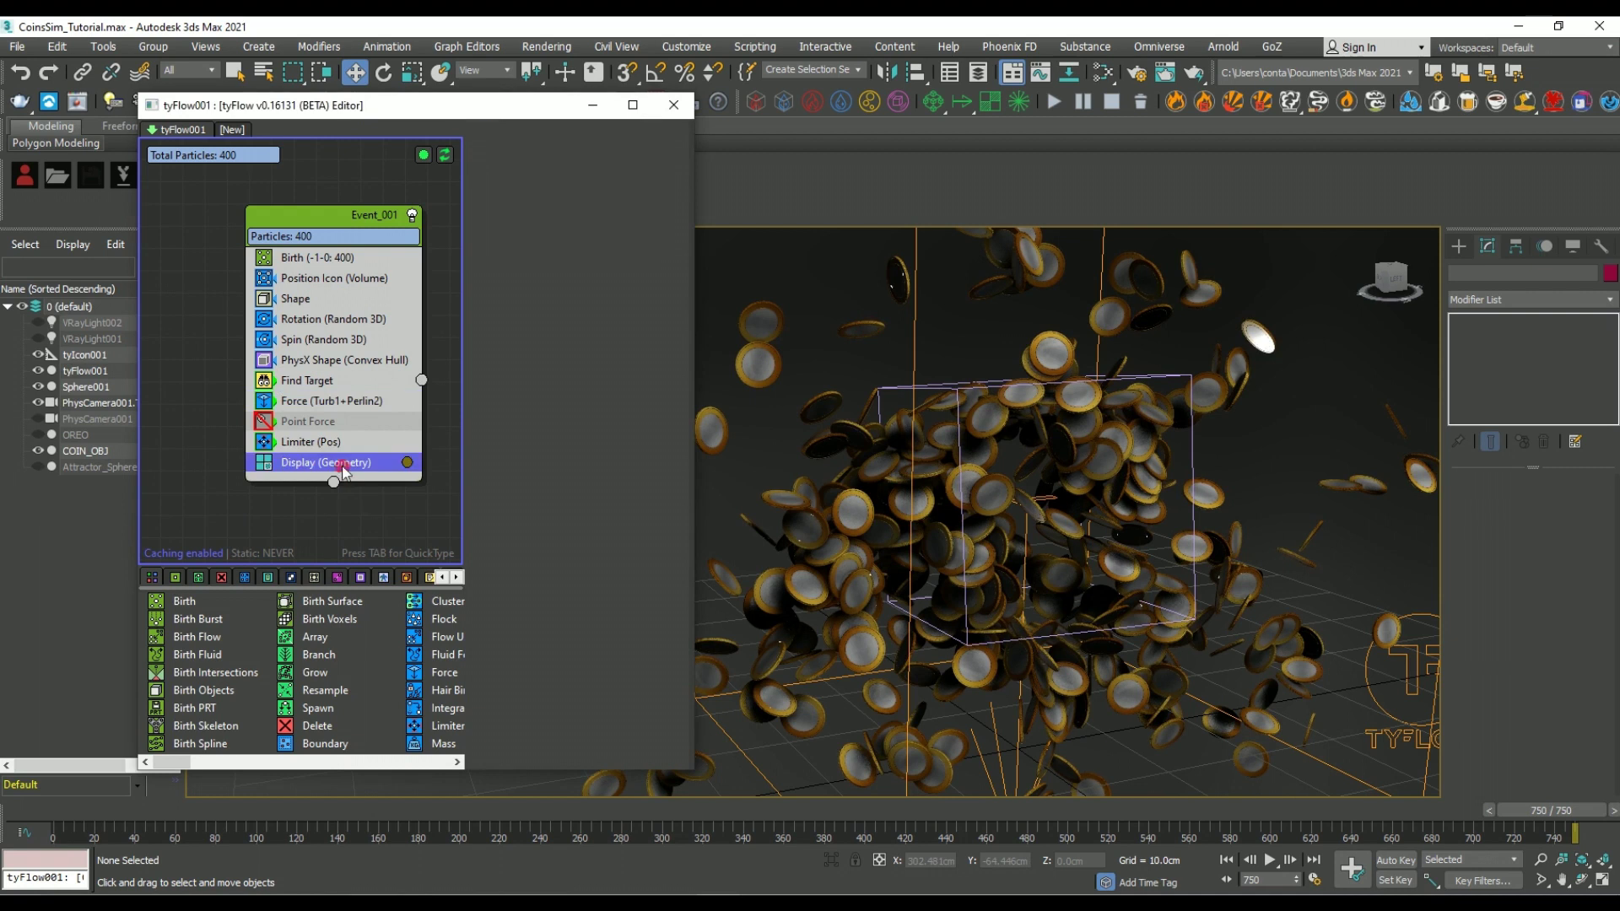
pyautogui.press('Tab')
pyautogui.press('Return')
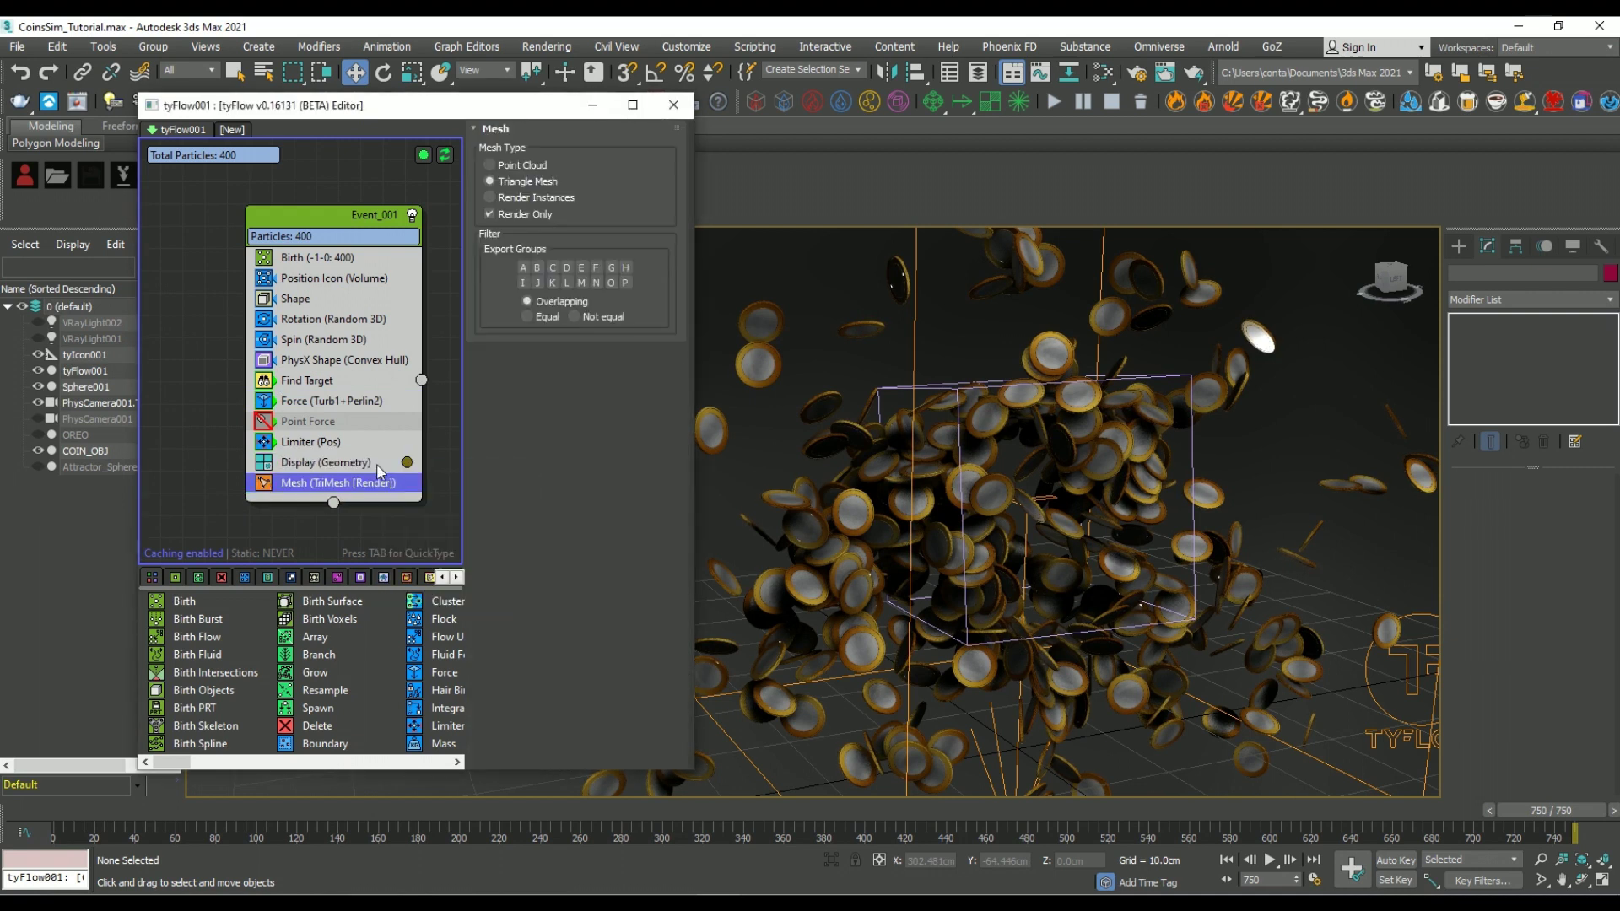
pyautogui.press('Tab')
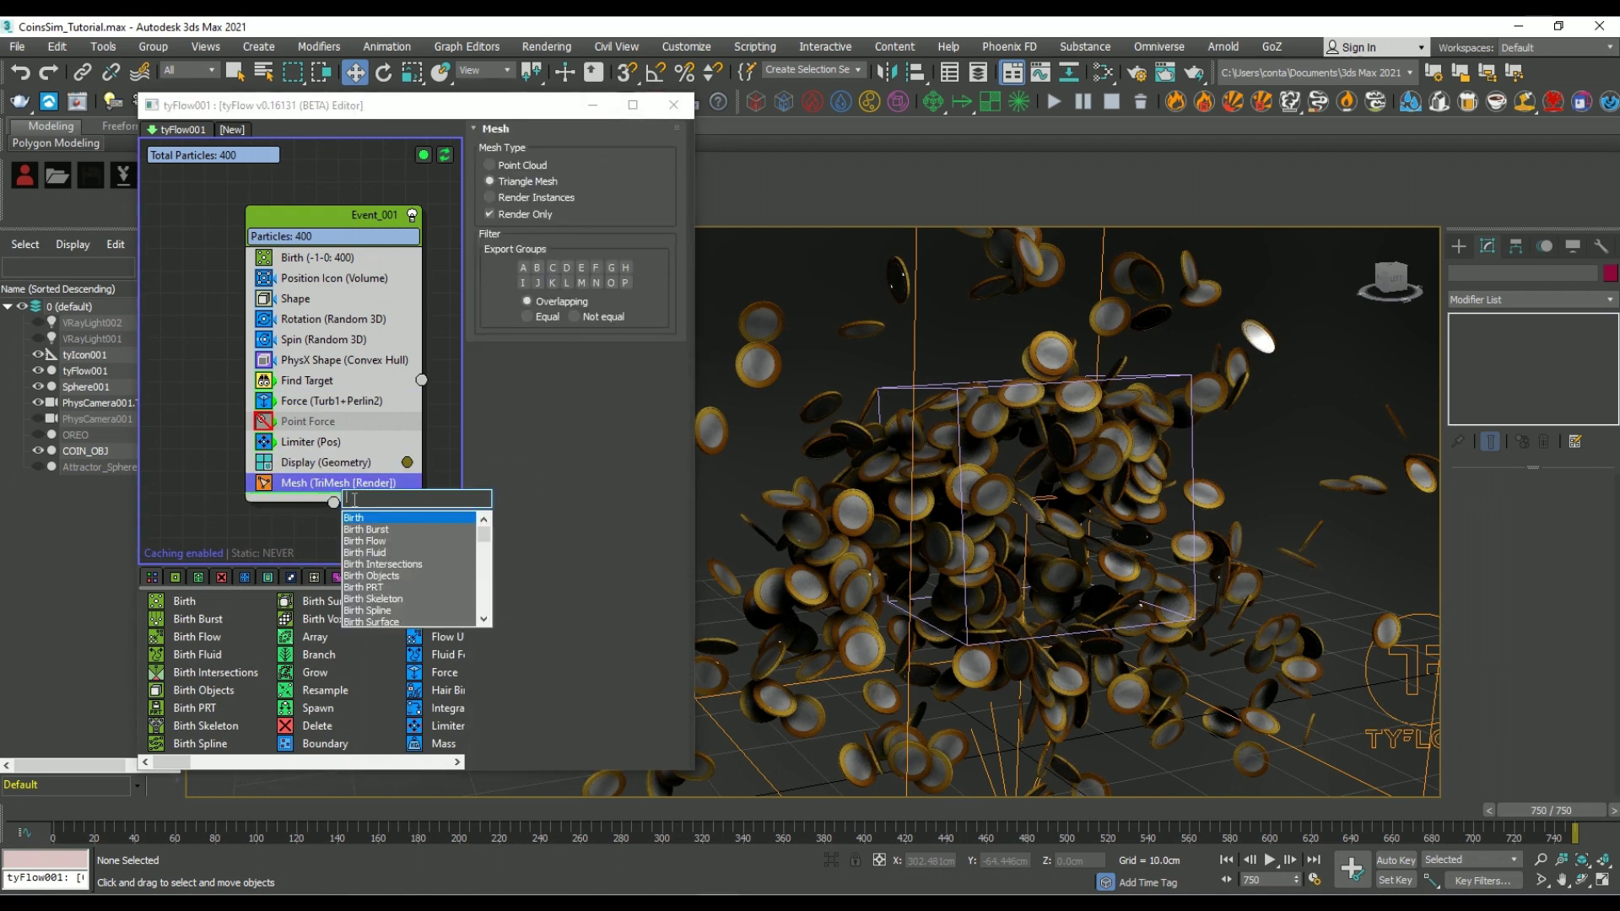
pyautogui.write('exp')
pyautogui.press('Return')
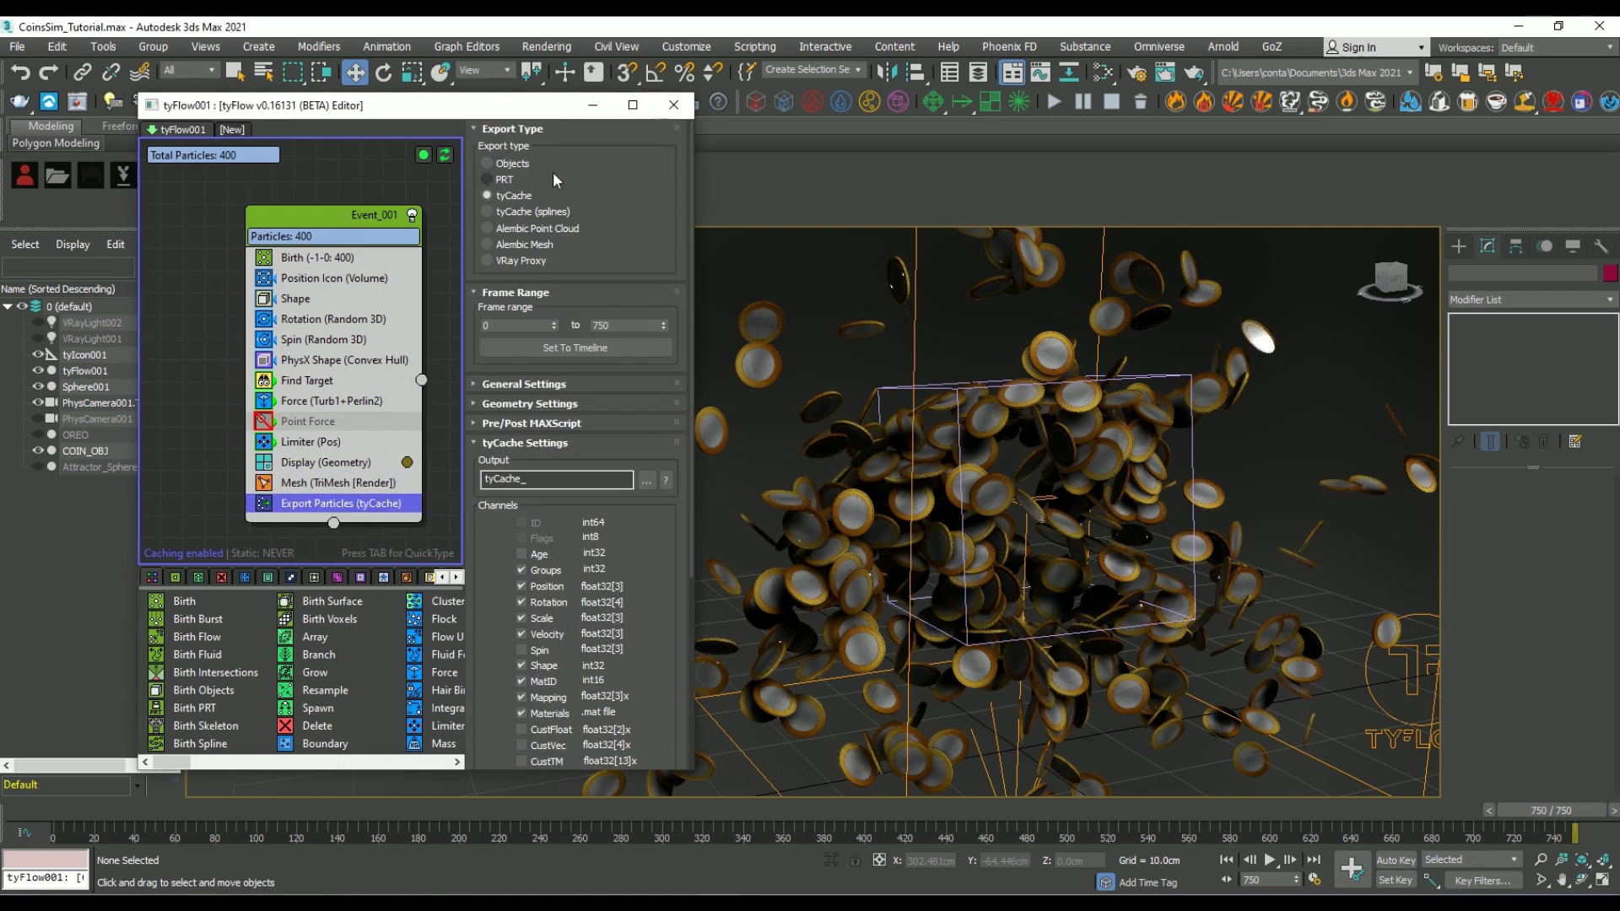
# Export the tyFlow particles as separate scene objects with the name prefix 'coins_'
pyautogui.click(488, 163)
pyautogui.doubleClick(515, 479)
pyautogui.write('coins_')
pyautogui.scroll(-8, 666, 584)
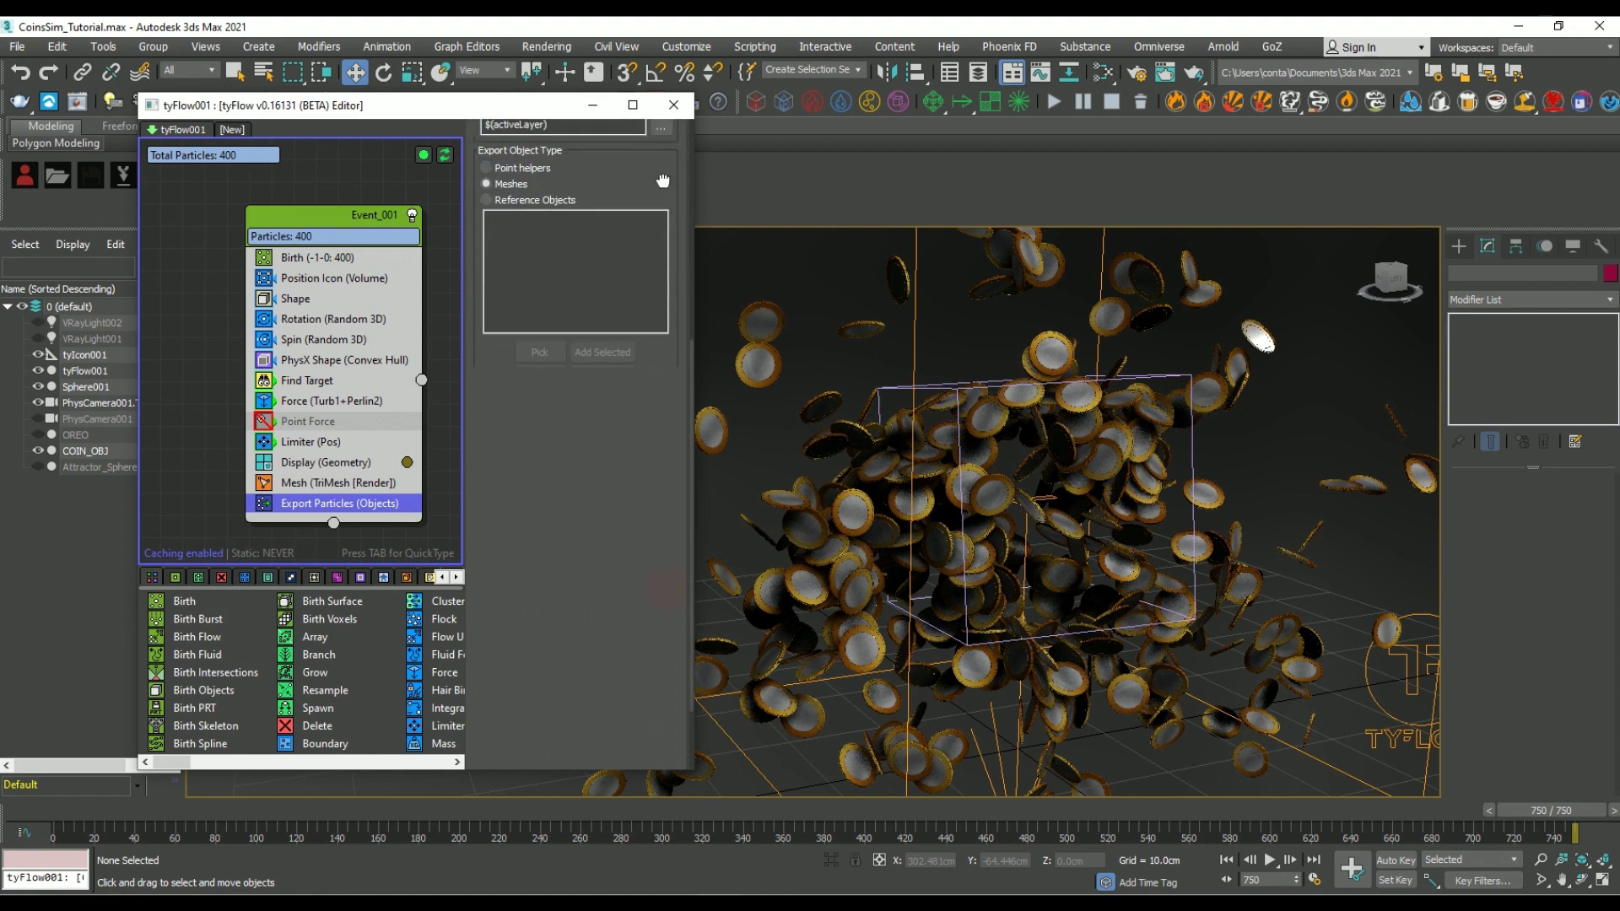
pyautogui.scroll(-2, 598, 463)
pyautogui.moveTo(663, 528); pyautogui.dragTo(665, 348)
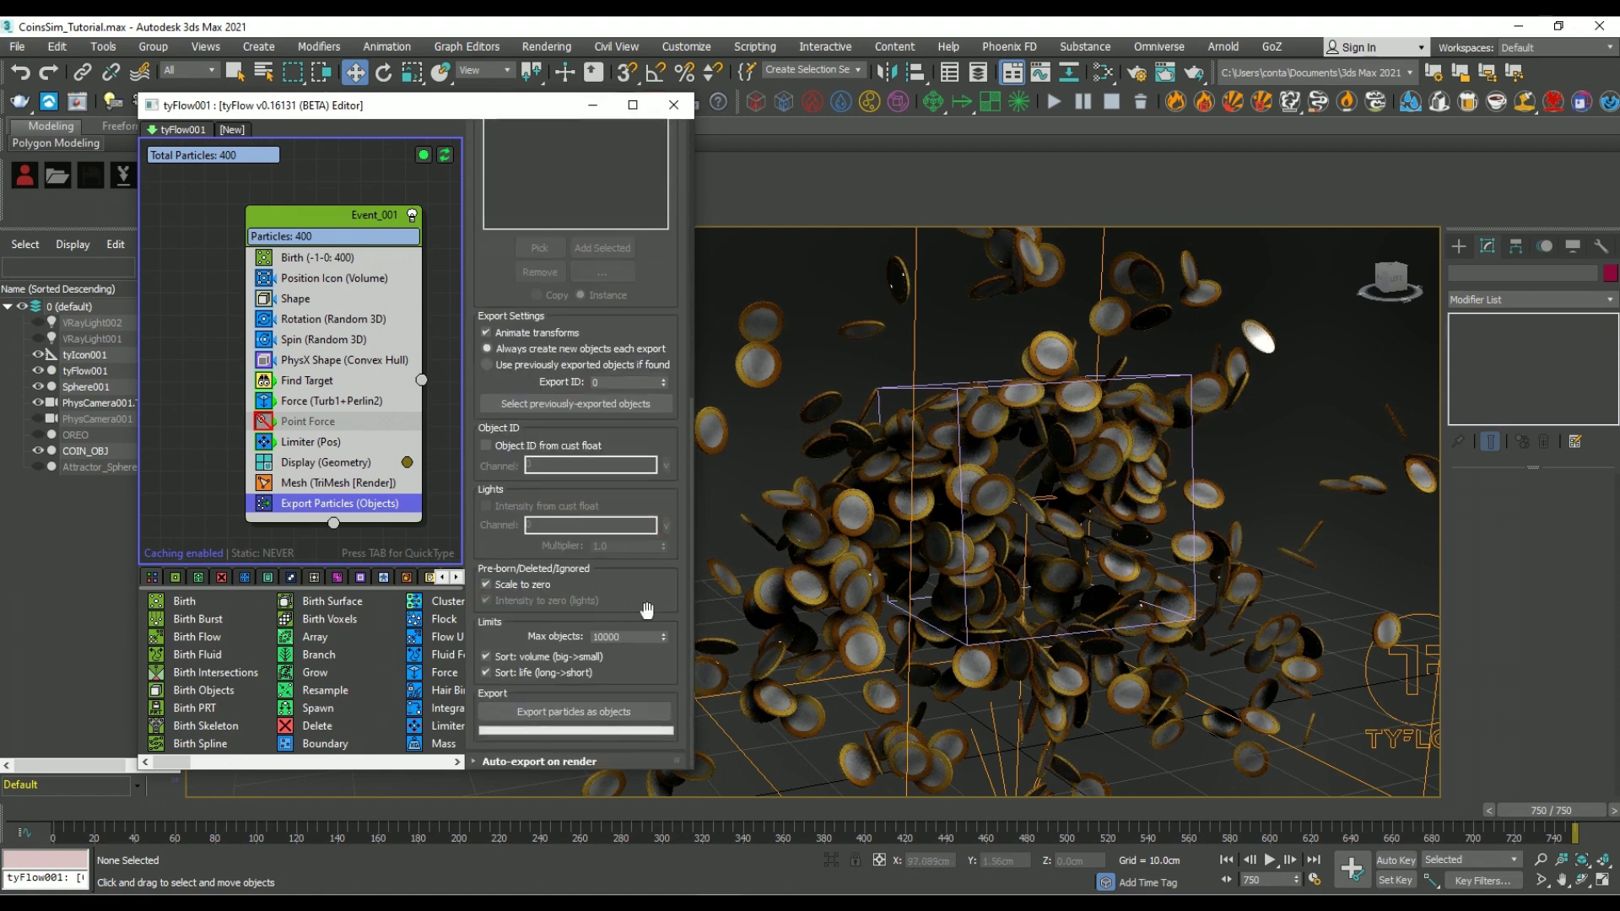
pyautogui.click(635, 715)
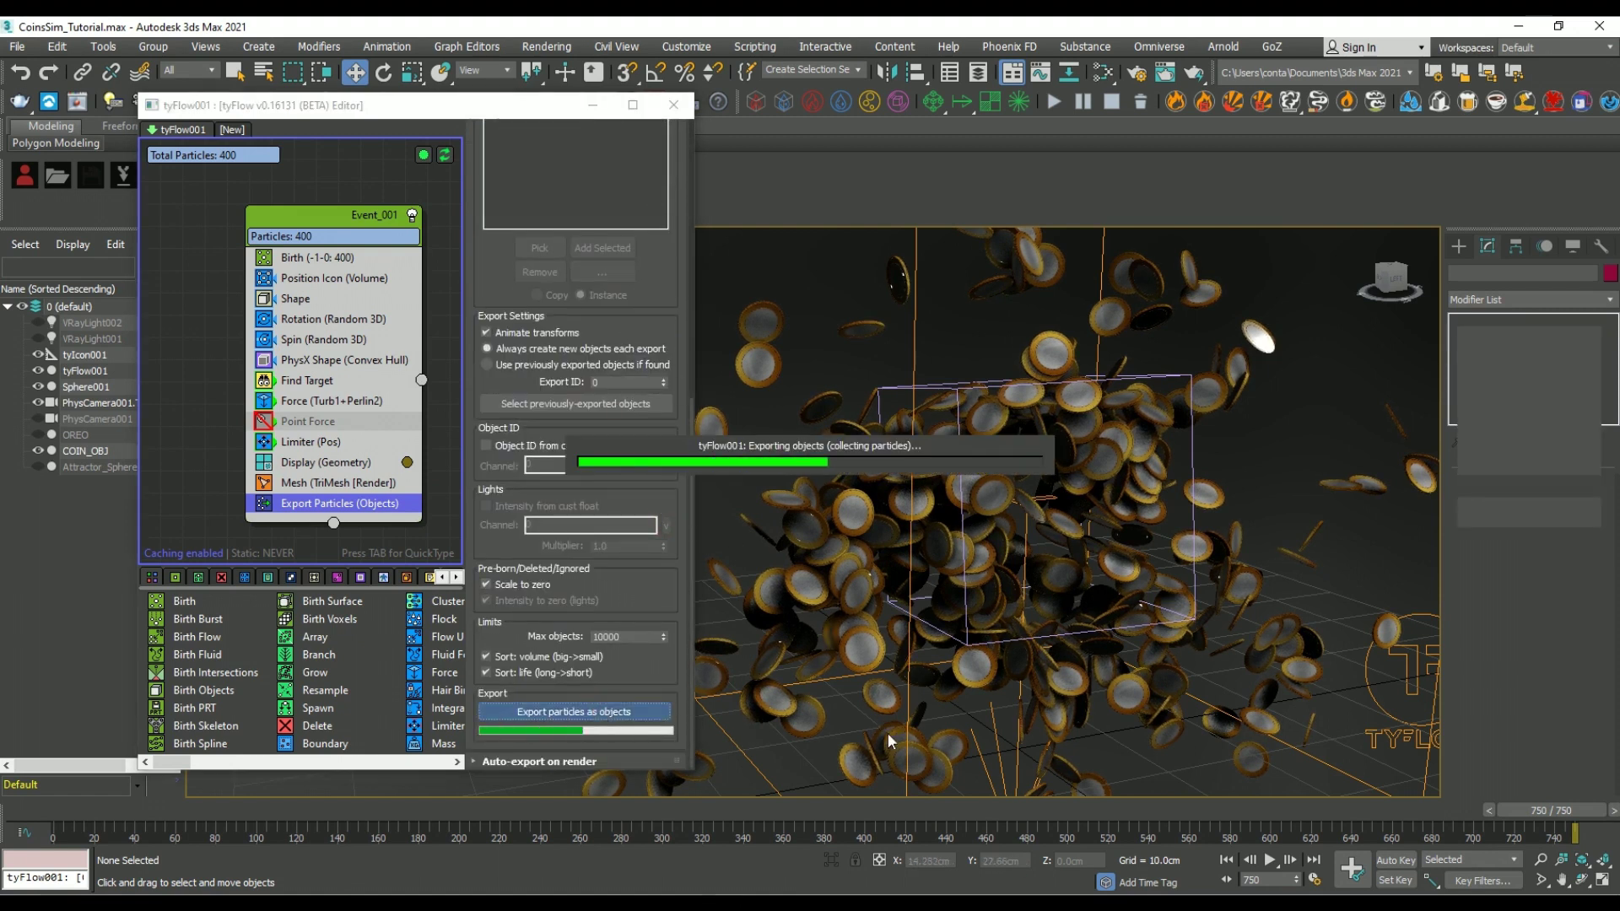
pyautogui.click(783, 518)
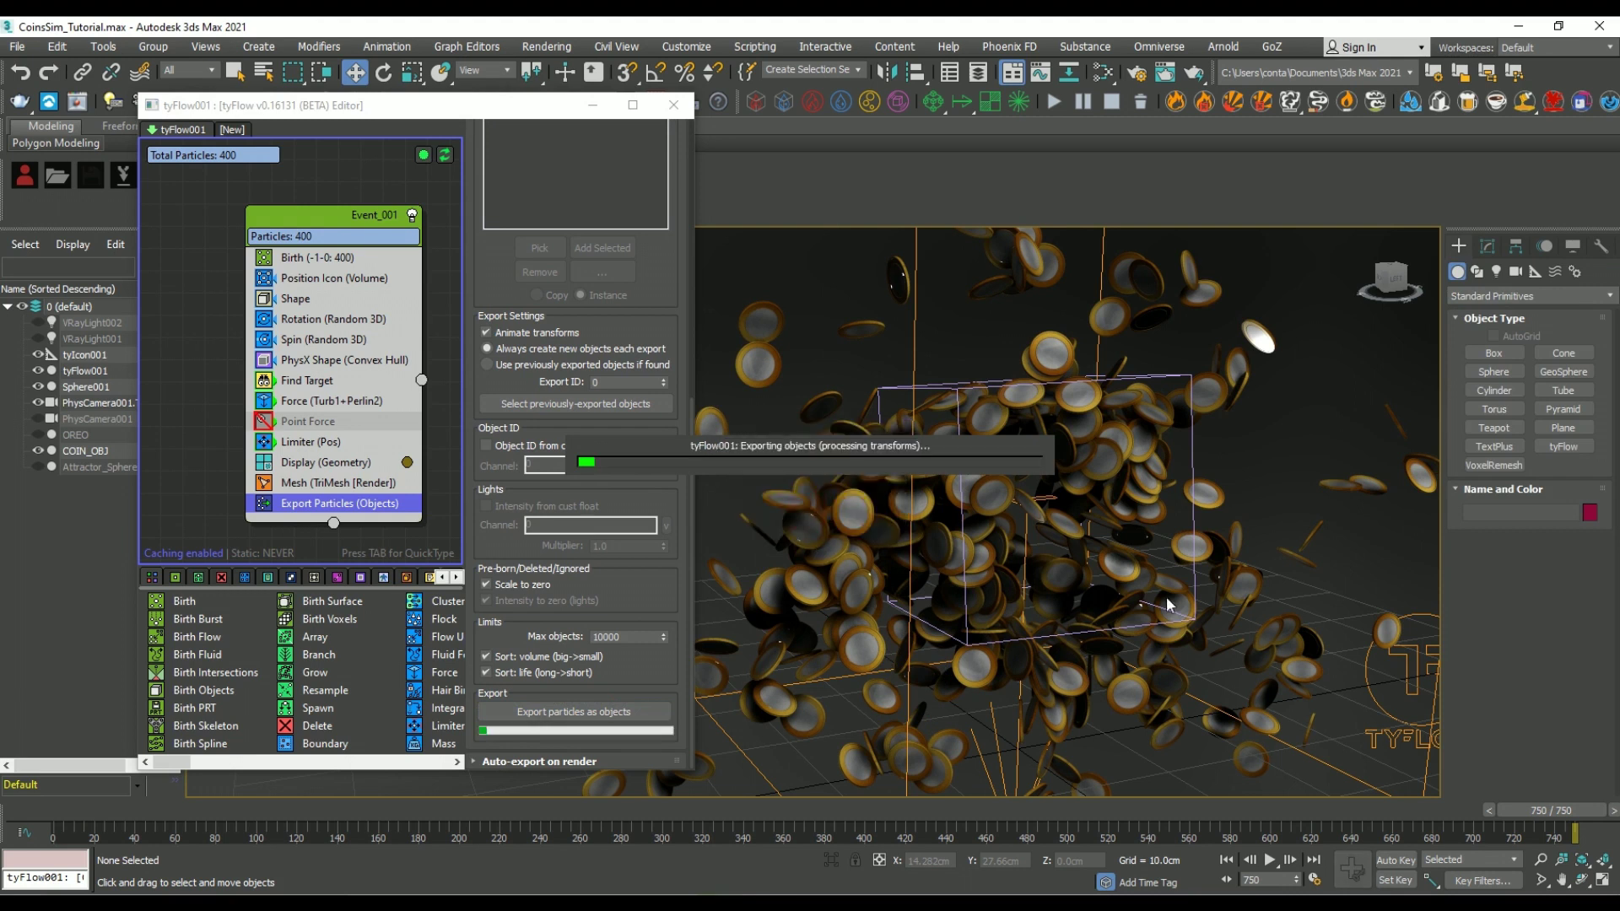
# Close the tyFlow editor and select all 400 coin objects
pyautogui.click(840, 513)
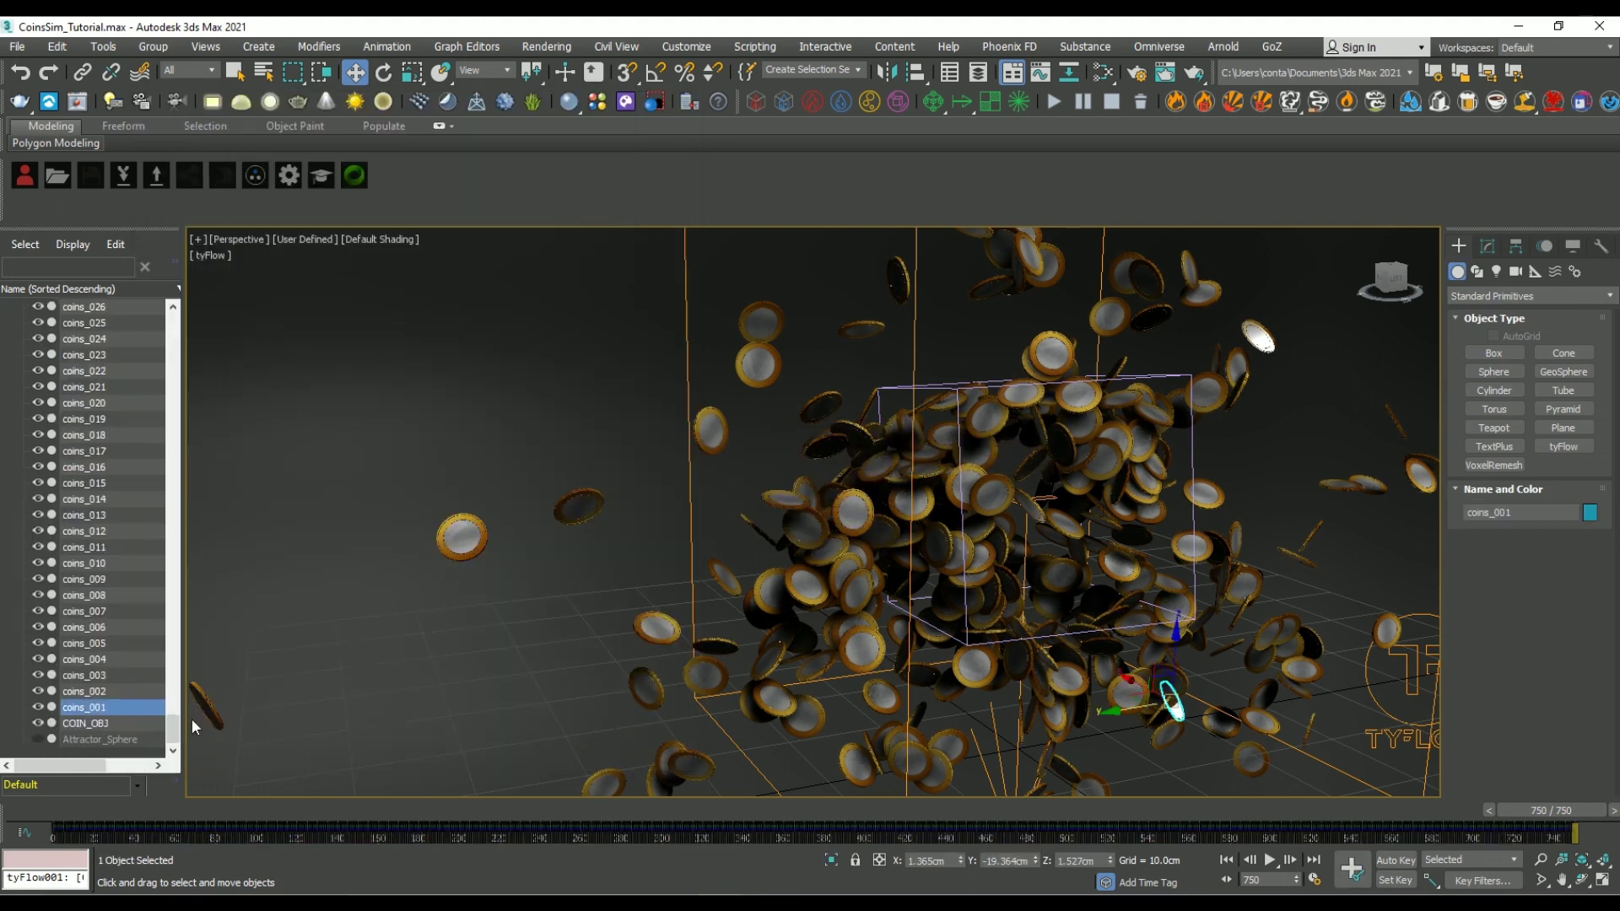
pyautogui.moveTo(173, 730); pyautogui.dragTo(225, 393)
pyautogui.scroll(15, 94, 470)
pyautogui.click(94, 470)
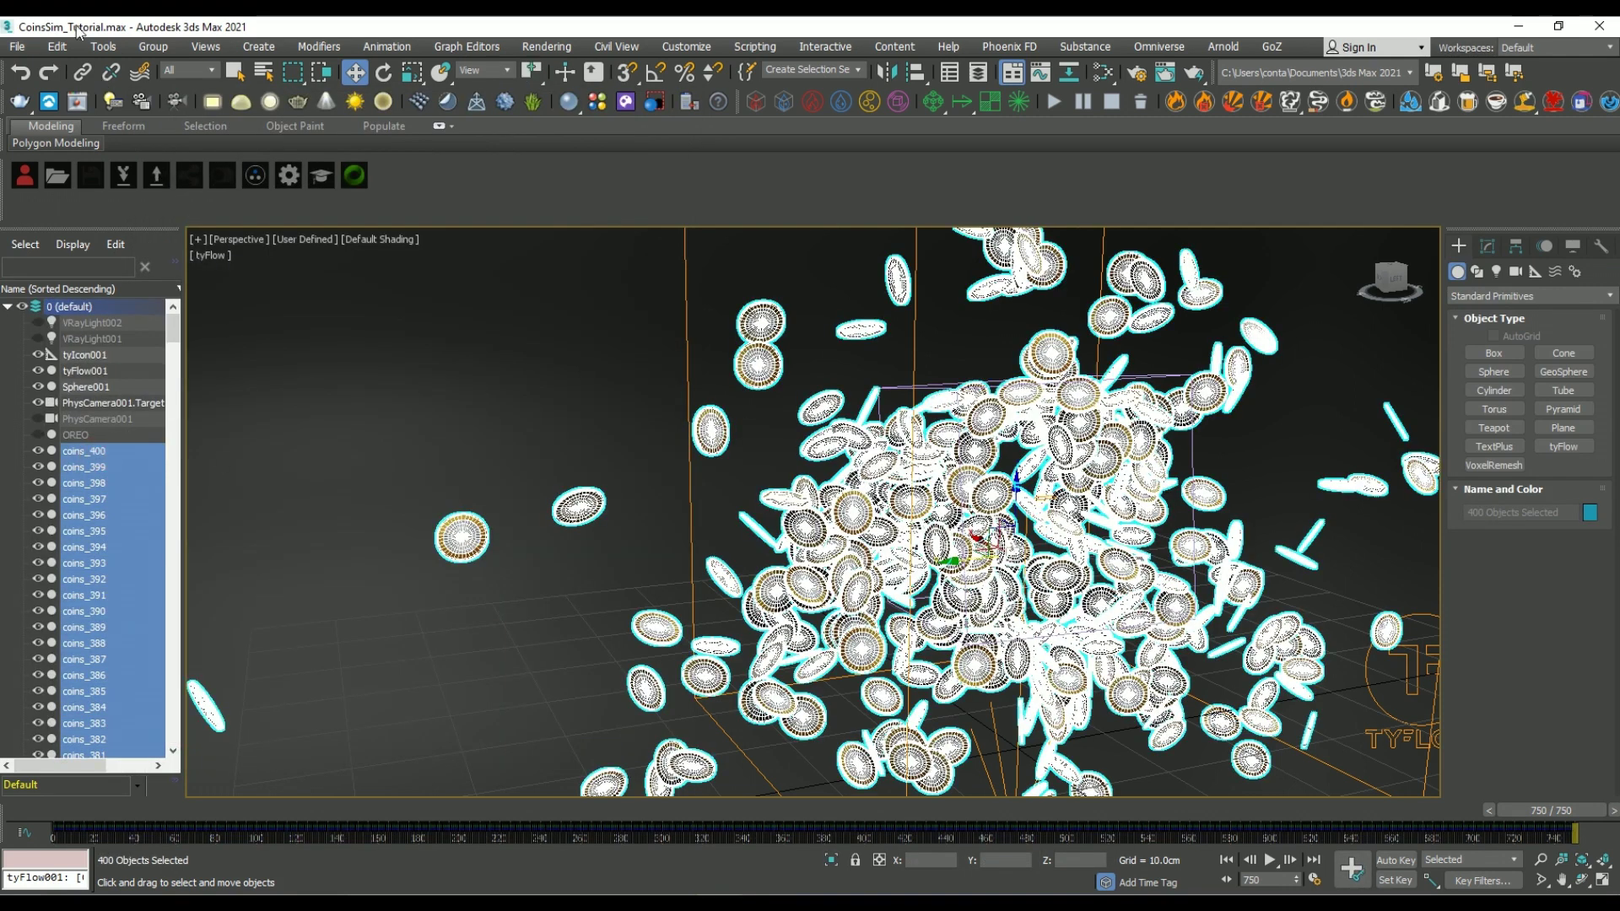
# Export the selected coins as Alembic file CoinTutorial.abc, keeping UVW as the extra channel
pyautogui.click(17, 46)
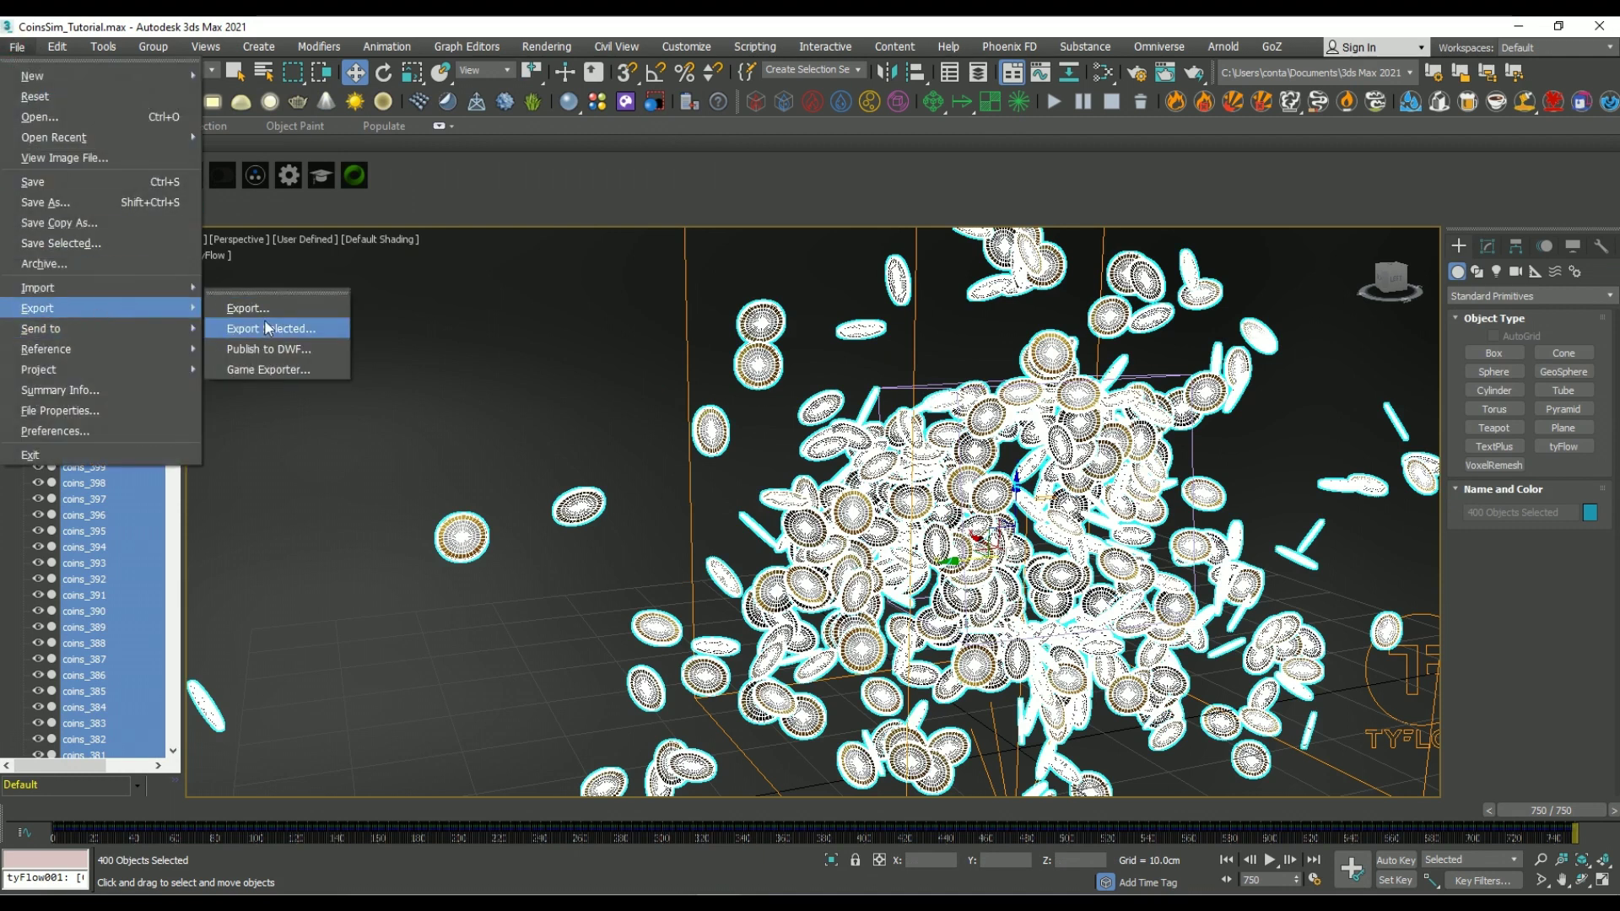
pyautogui.click(265, 330)
pyautogui.write('CoinTutorial')
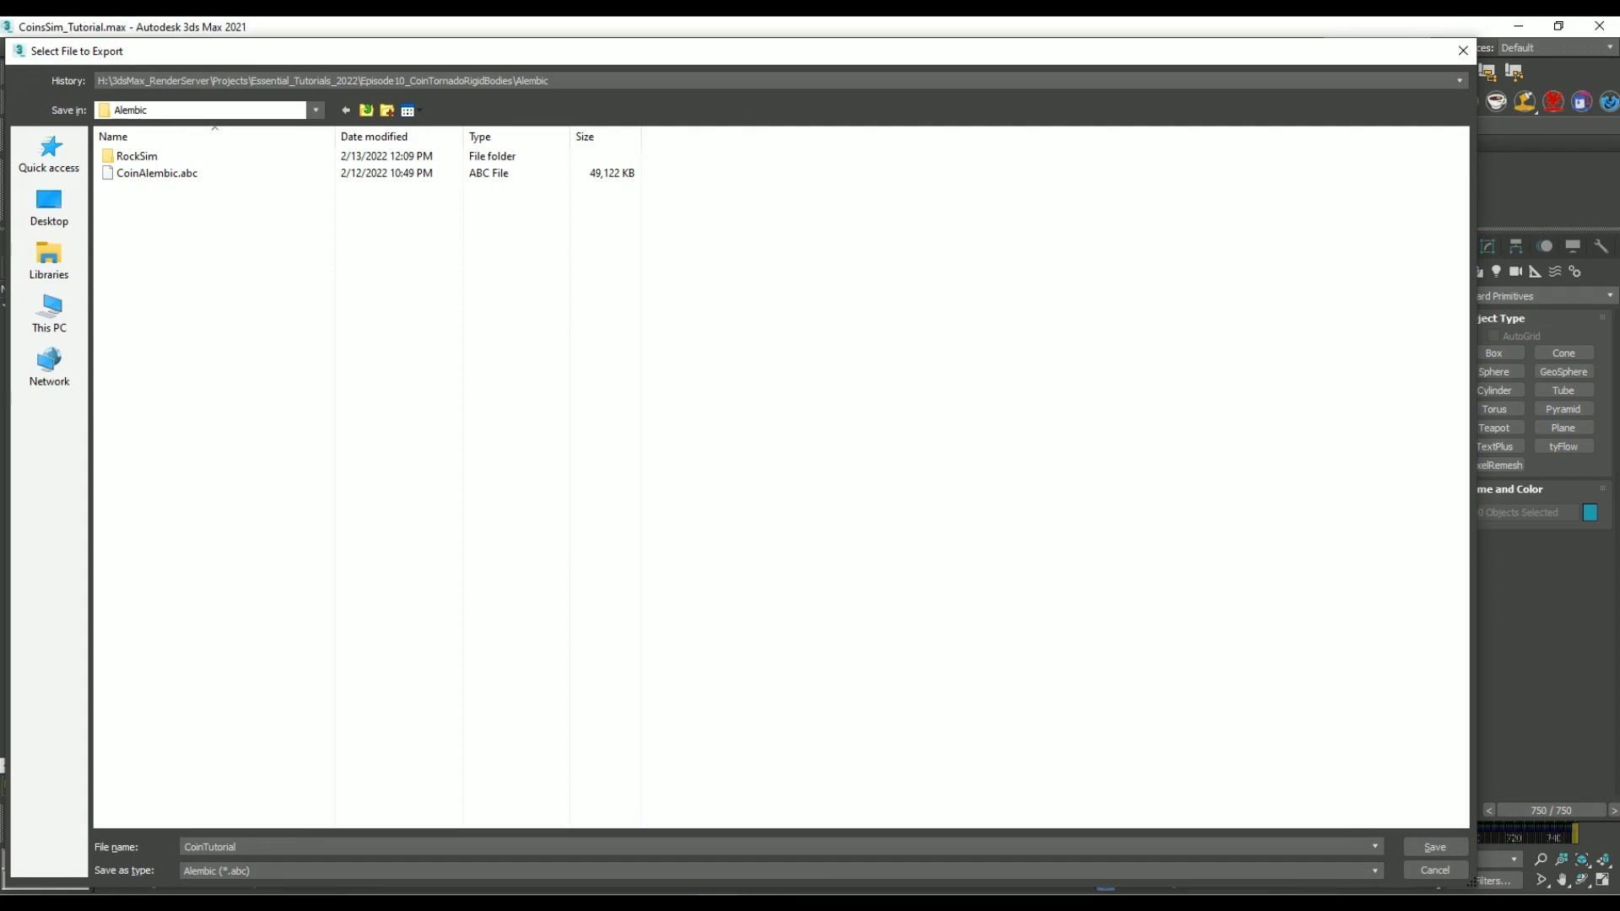
pyautogui.press('Return')
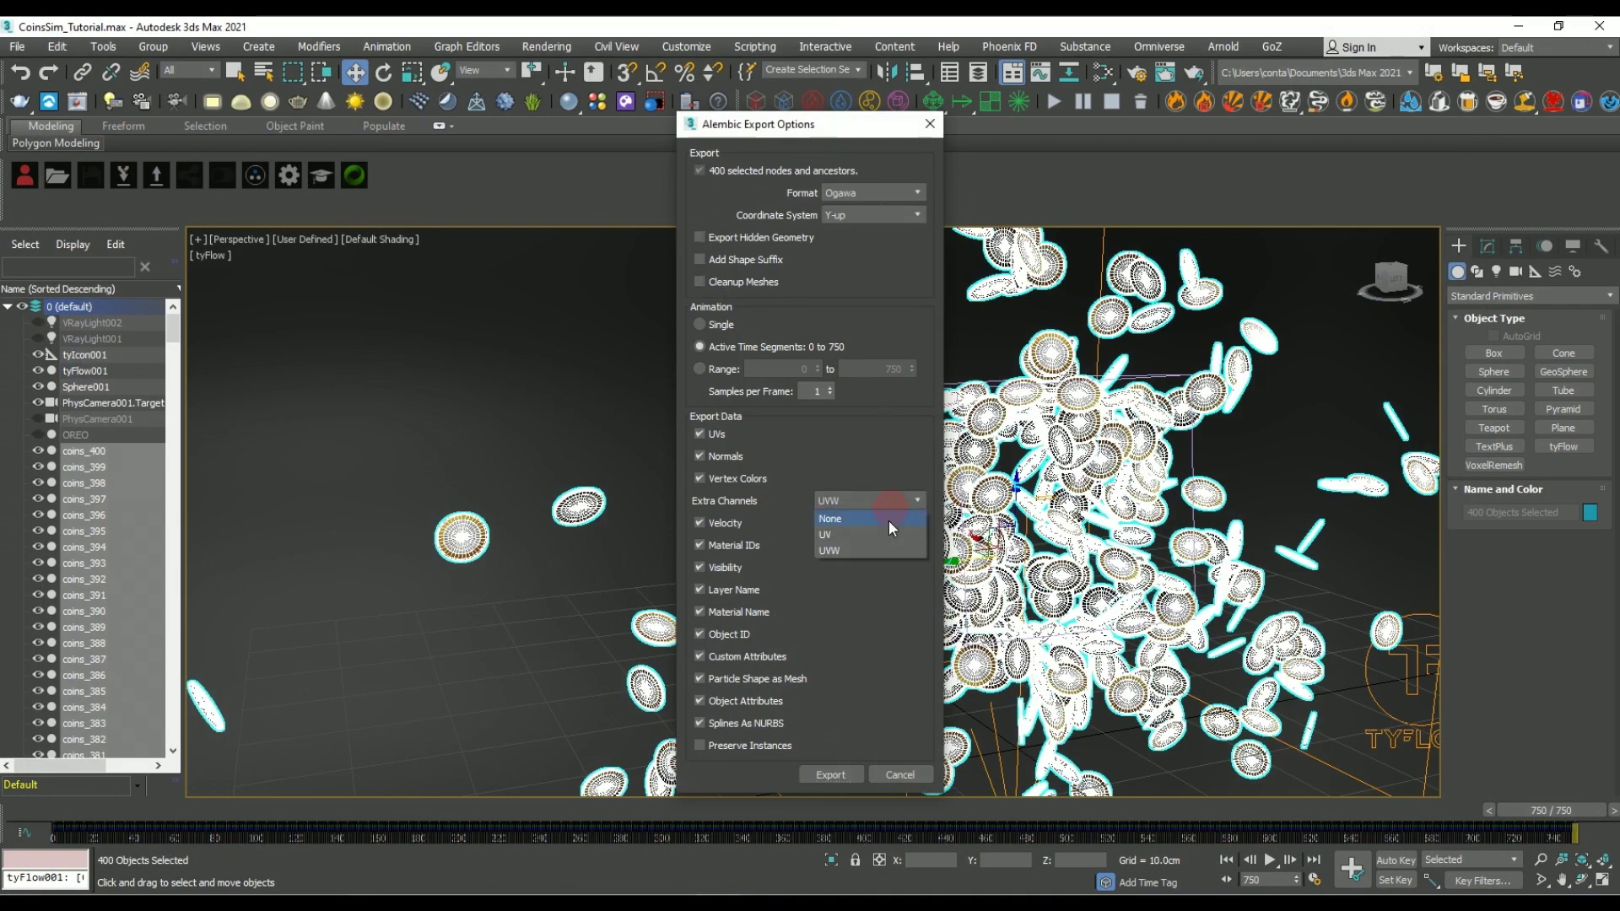
pyautogui.click(860, 549)
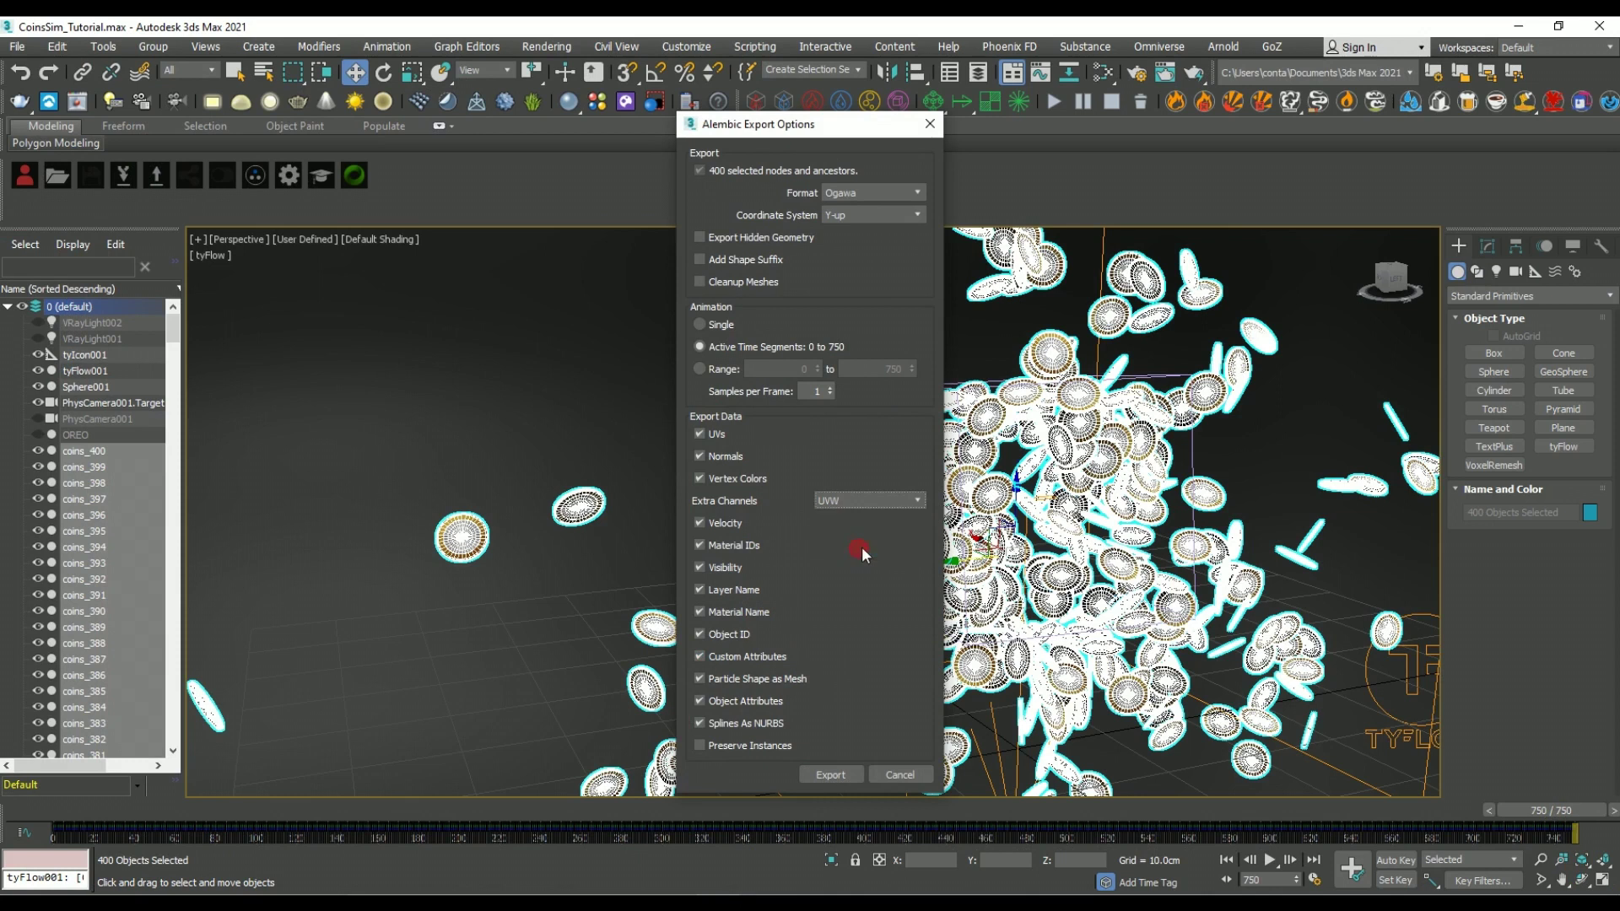
pyautogui.click(823, 772)
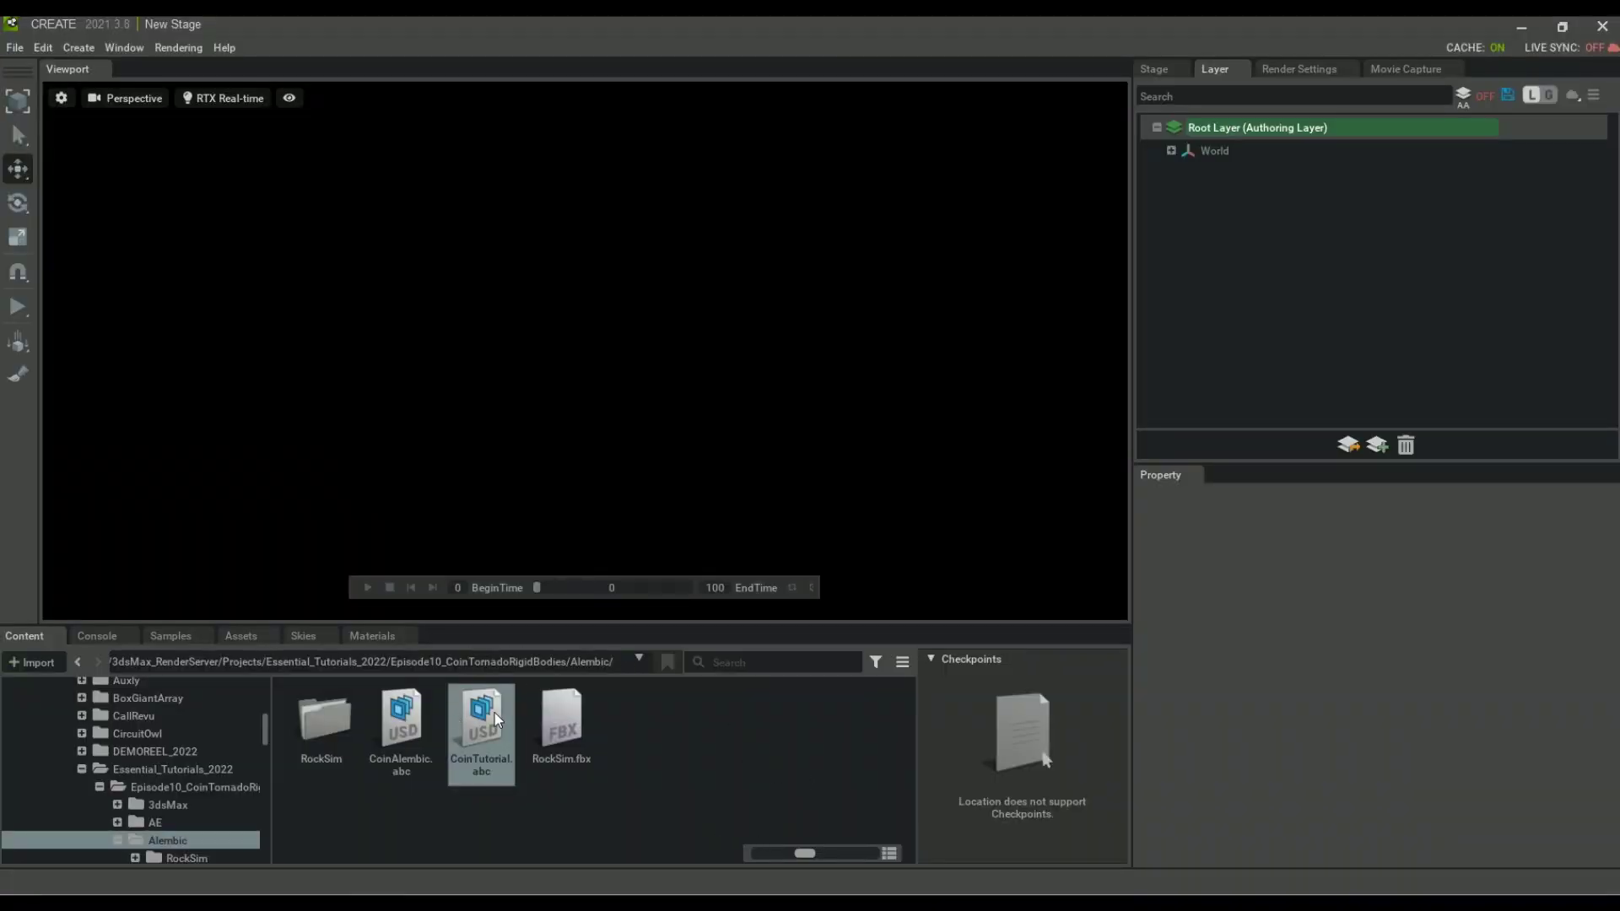
# Insert CoinTutorial.abc into the stage as a sublayer and frame the coin cluster
pyautogui.rightClick(495, 712)
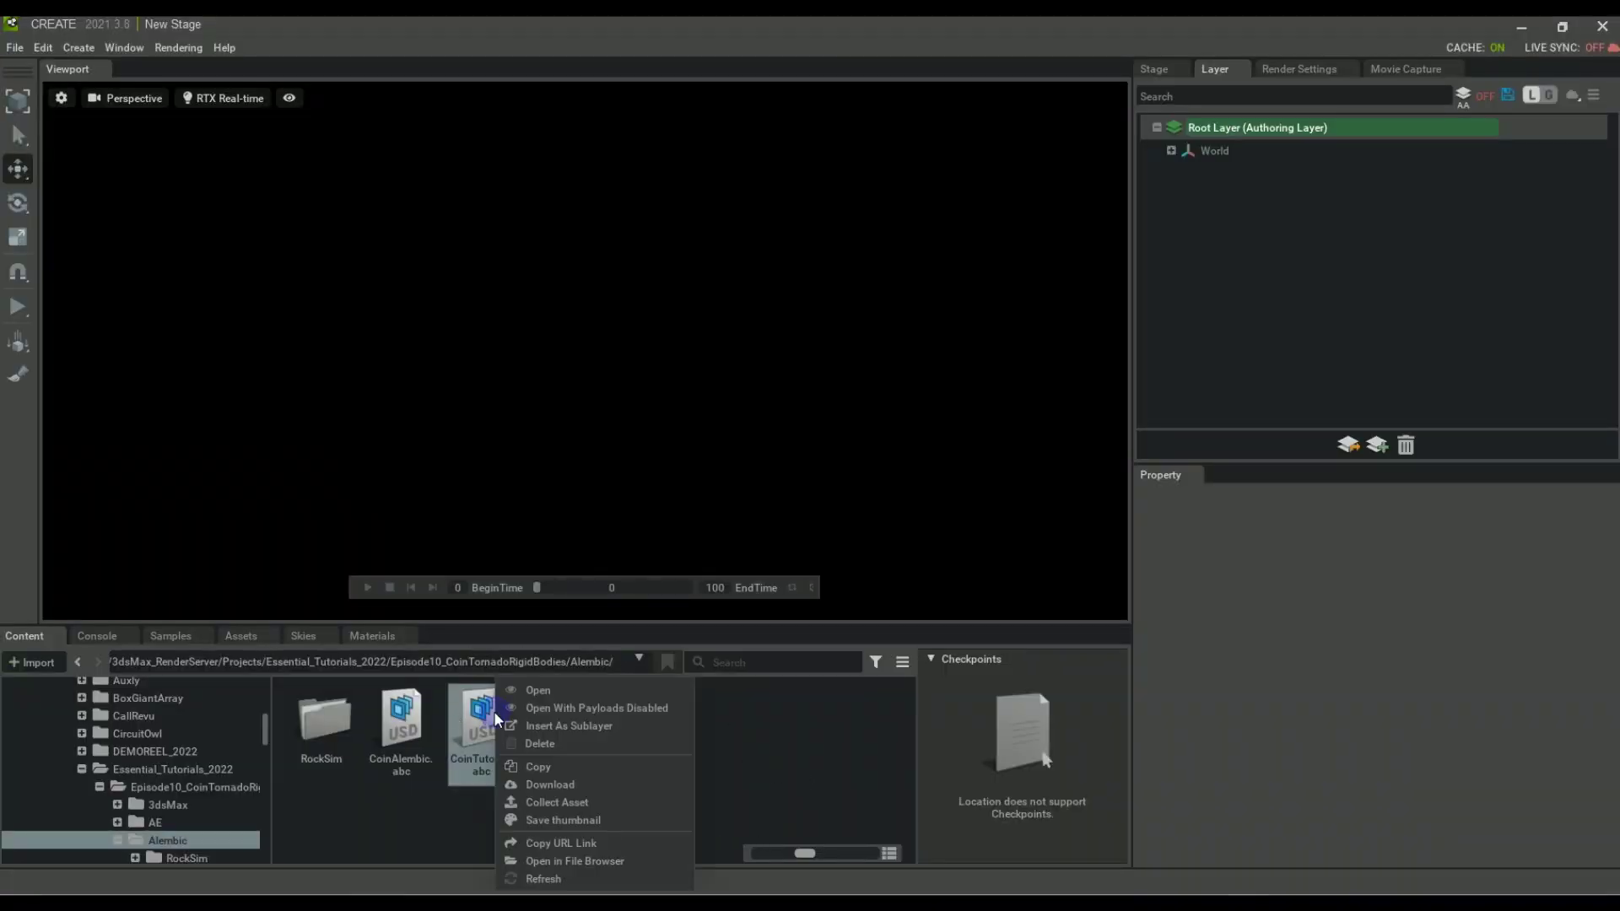
pyautogui.click(681, 735)
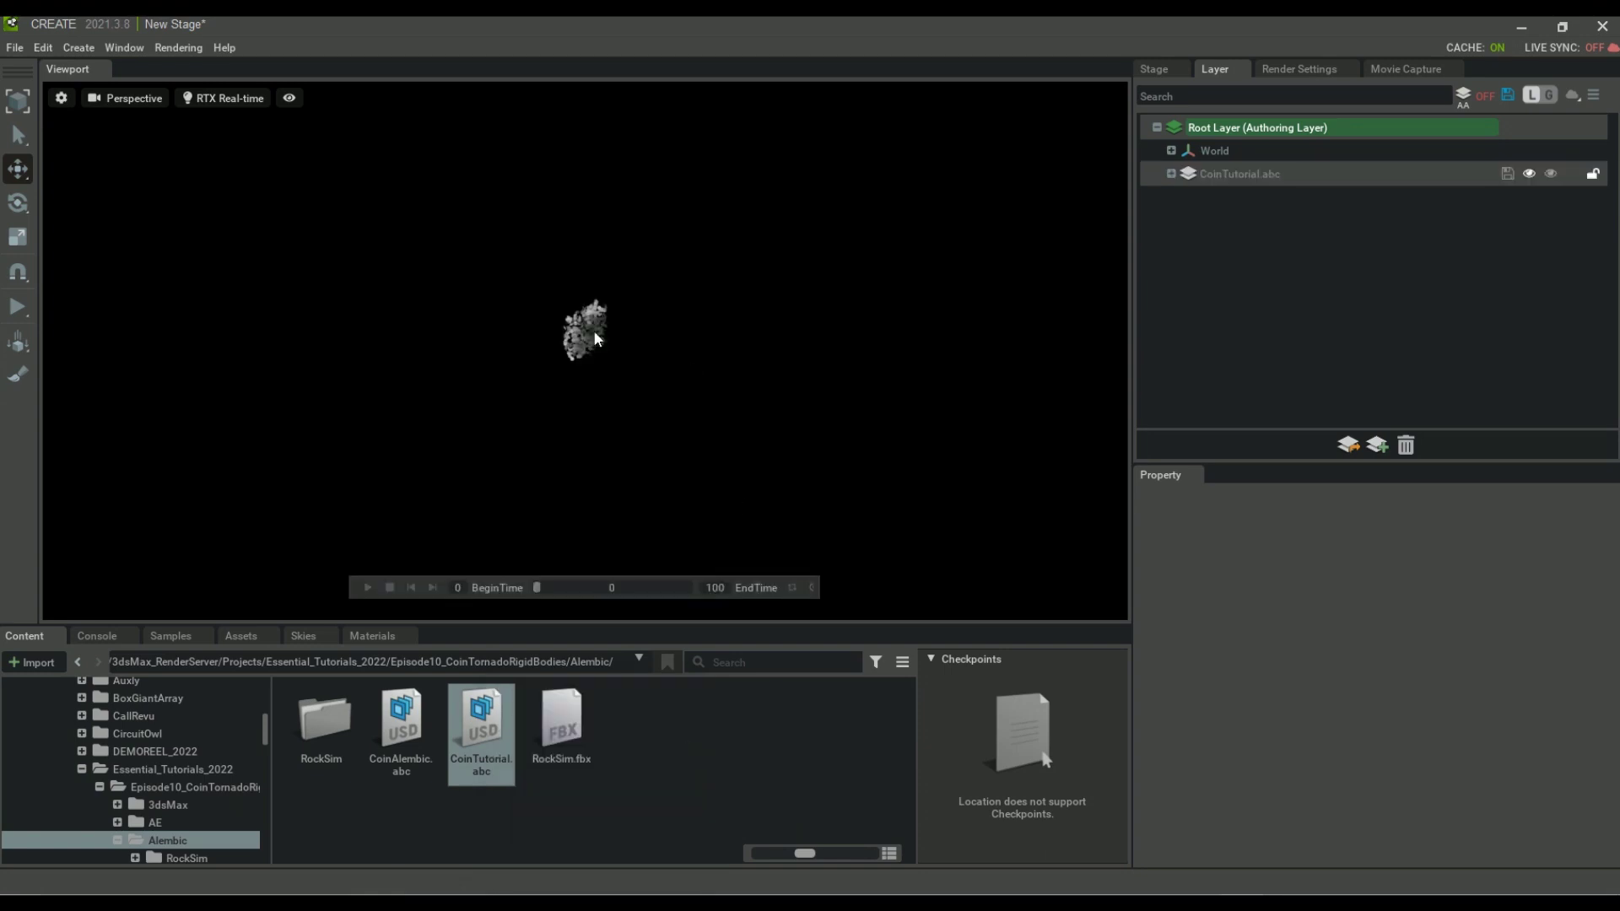
pyautogui.scroll(5, 575, 340)
pyautogui.click(61, 98)
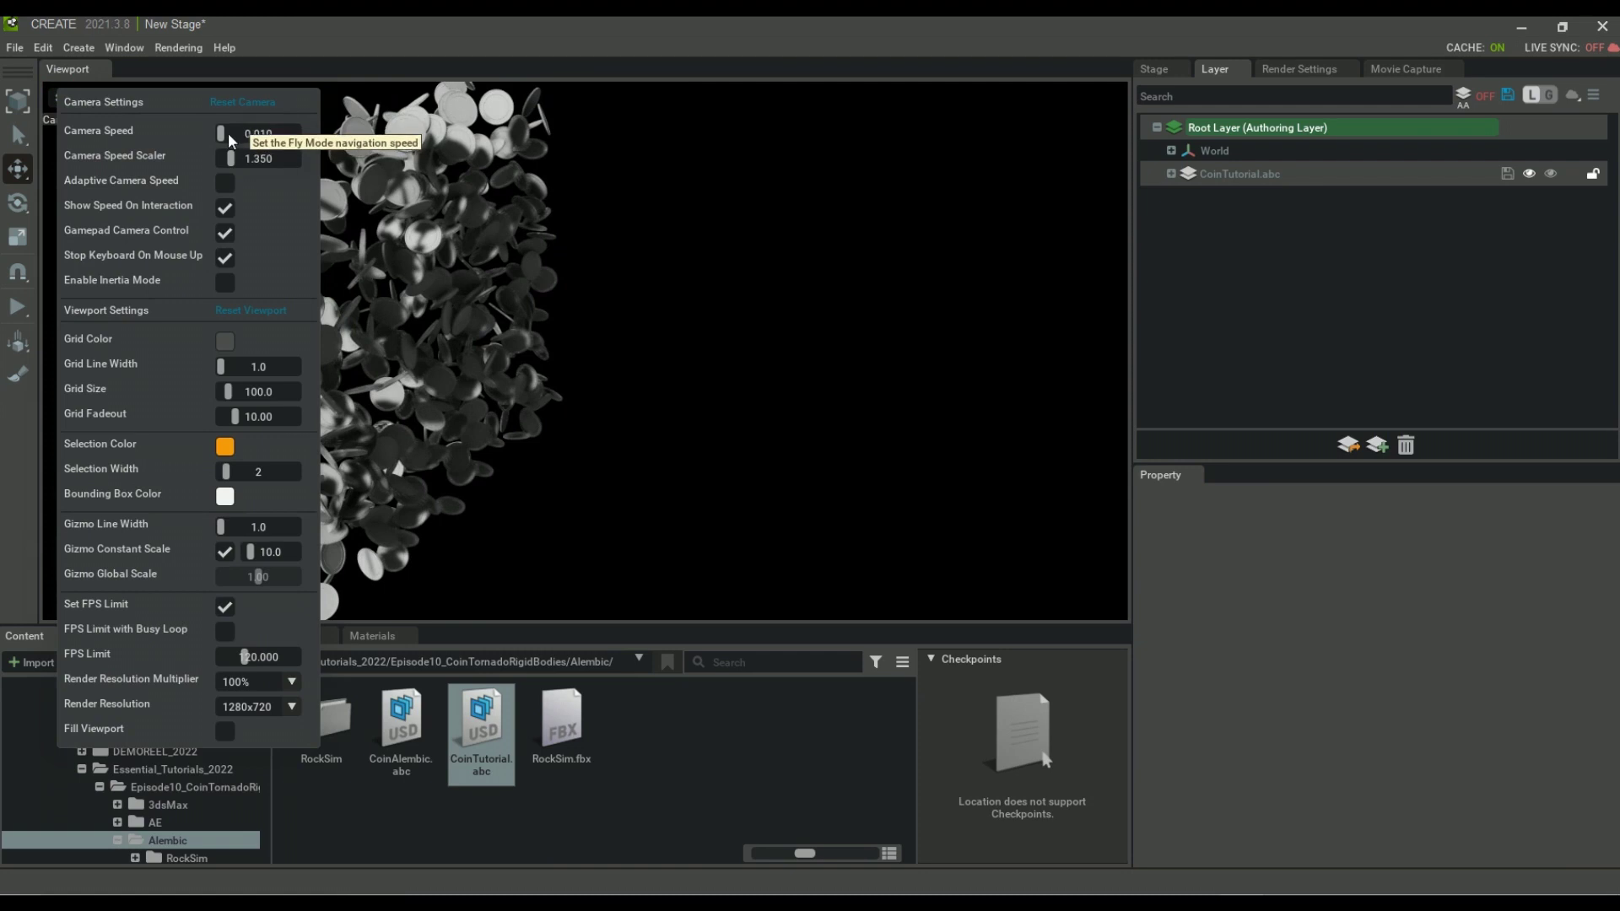
pyautogui.click(505, 346)
pyautogui.press('f')
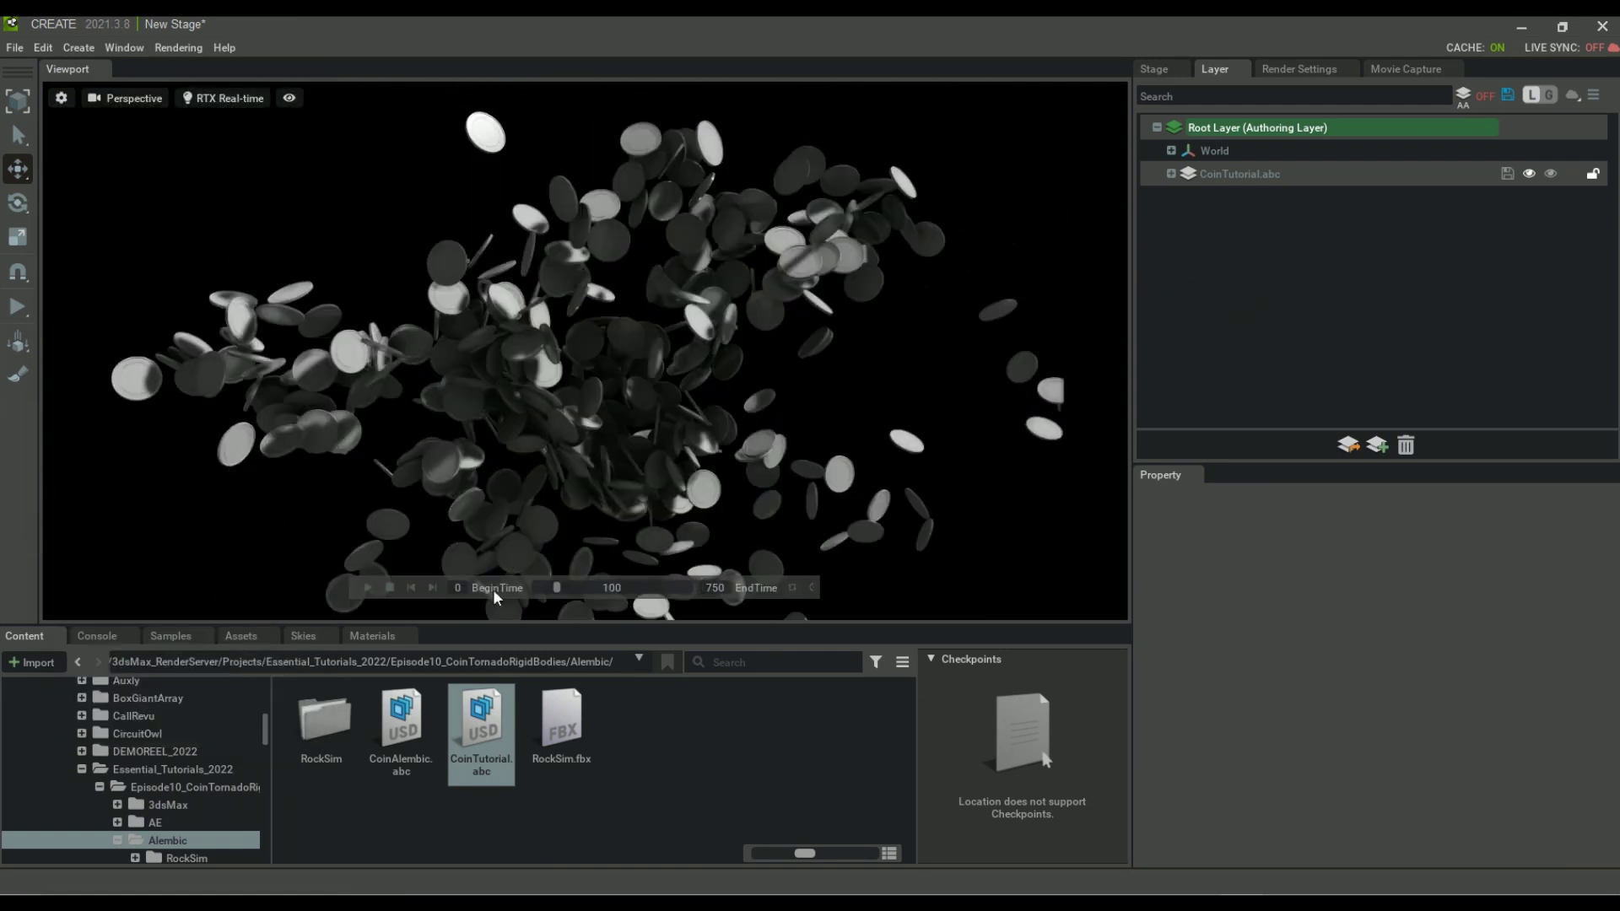
# Scrub the timeline through the coin animation and adjust the view
pyautogui.moveTo(557, 587); pyautogui.dragTo(661, 595)
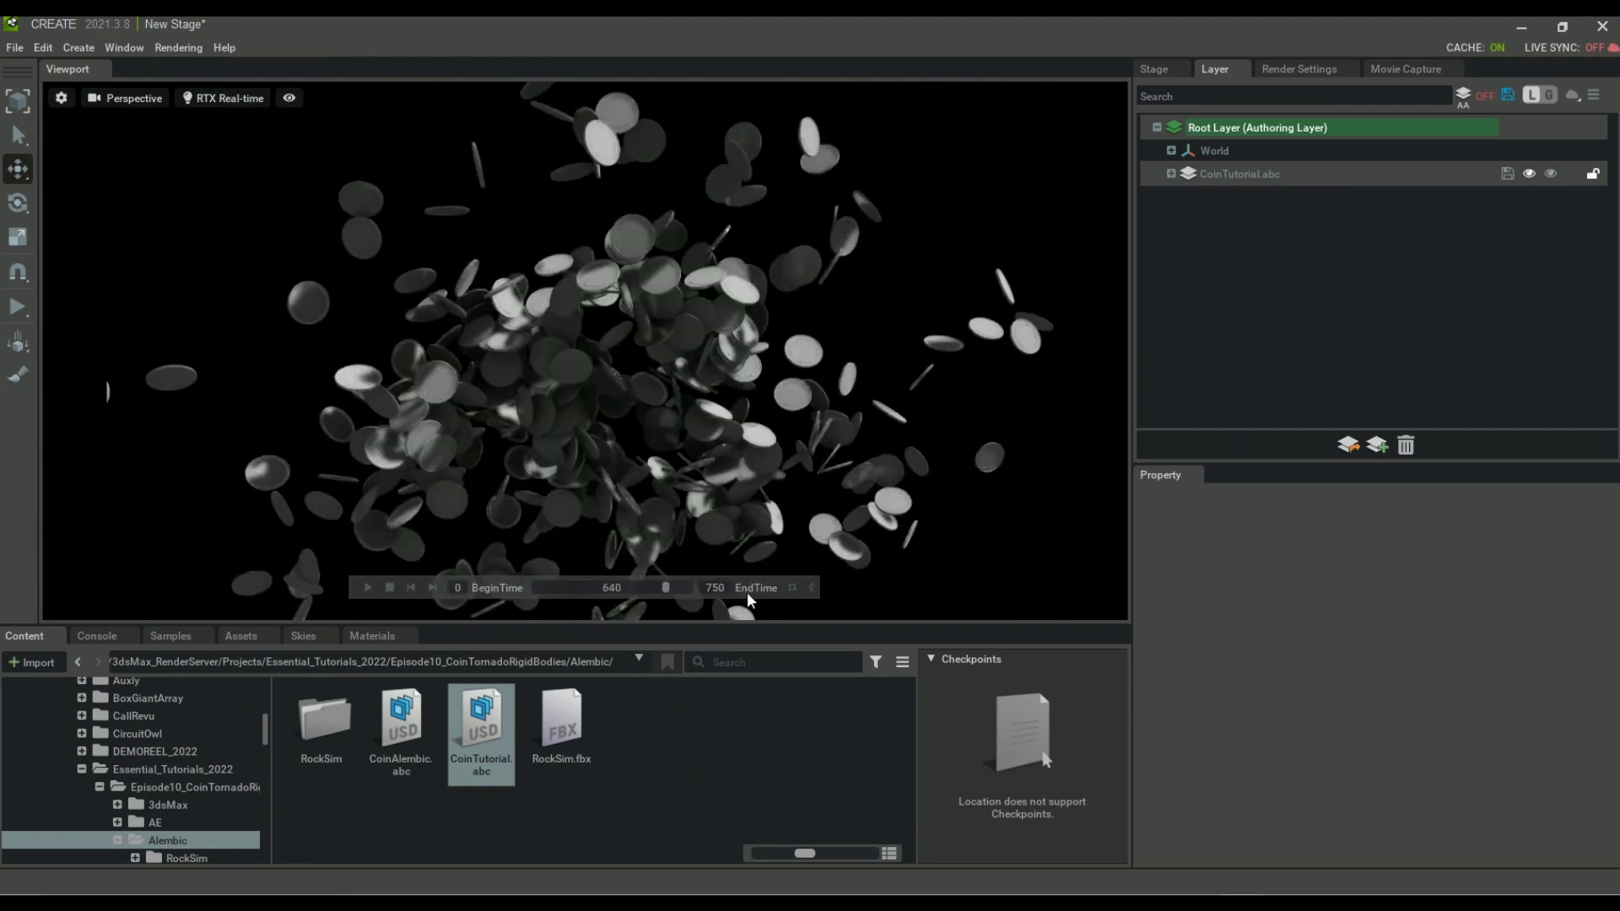
pyautogui.click(714, 587)
pyautogui.moveTo(543, 585)
pyautogui.mouseDown()
pyautogui.moveTo(686, 594)
pyautogui.moveTo(381, 589)
pyautogui.mouseUp()
pyautogui.moveTo(702, 362)
pyautogui.mouseDown(button='right')
pyautogui.moveTo(815, 363)
pyautogui.moveTo(795, 266)
pyautogui.mouseUp(button='right')
# Reframe the coin swirl and create a camera from the current view
pyautogui.scroll(3, 794, 266)
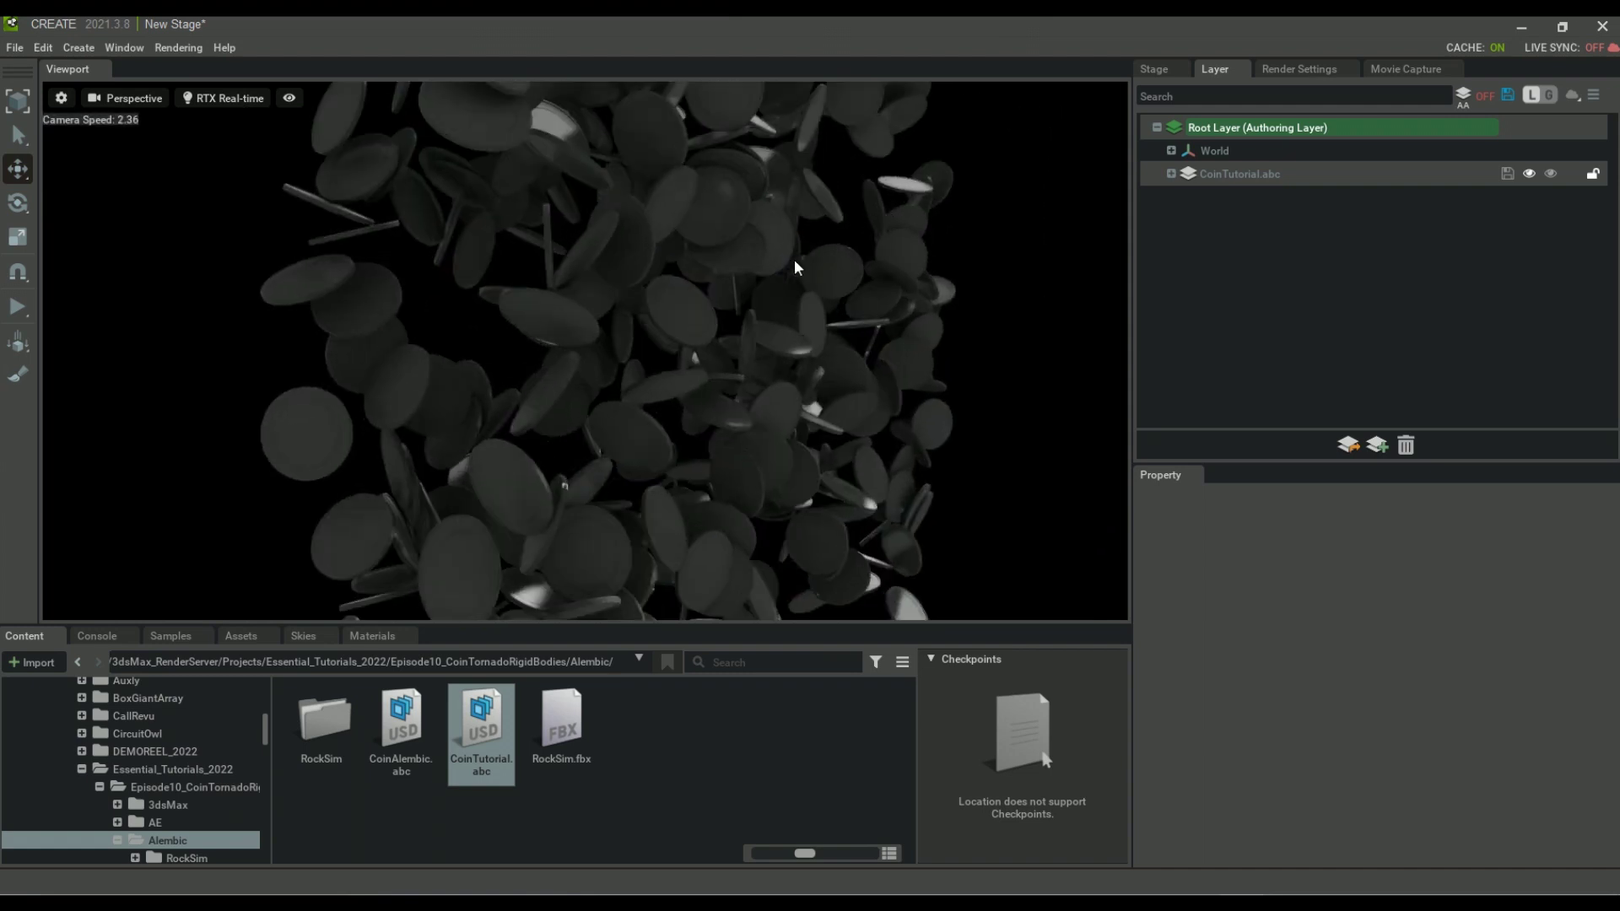
pyautogui.moveTo(525, 301); pyautogui.dragTo(584, 245, button='right')
pyautogui.scroll(-3, 583, 245)
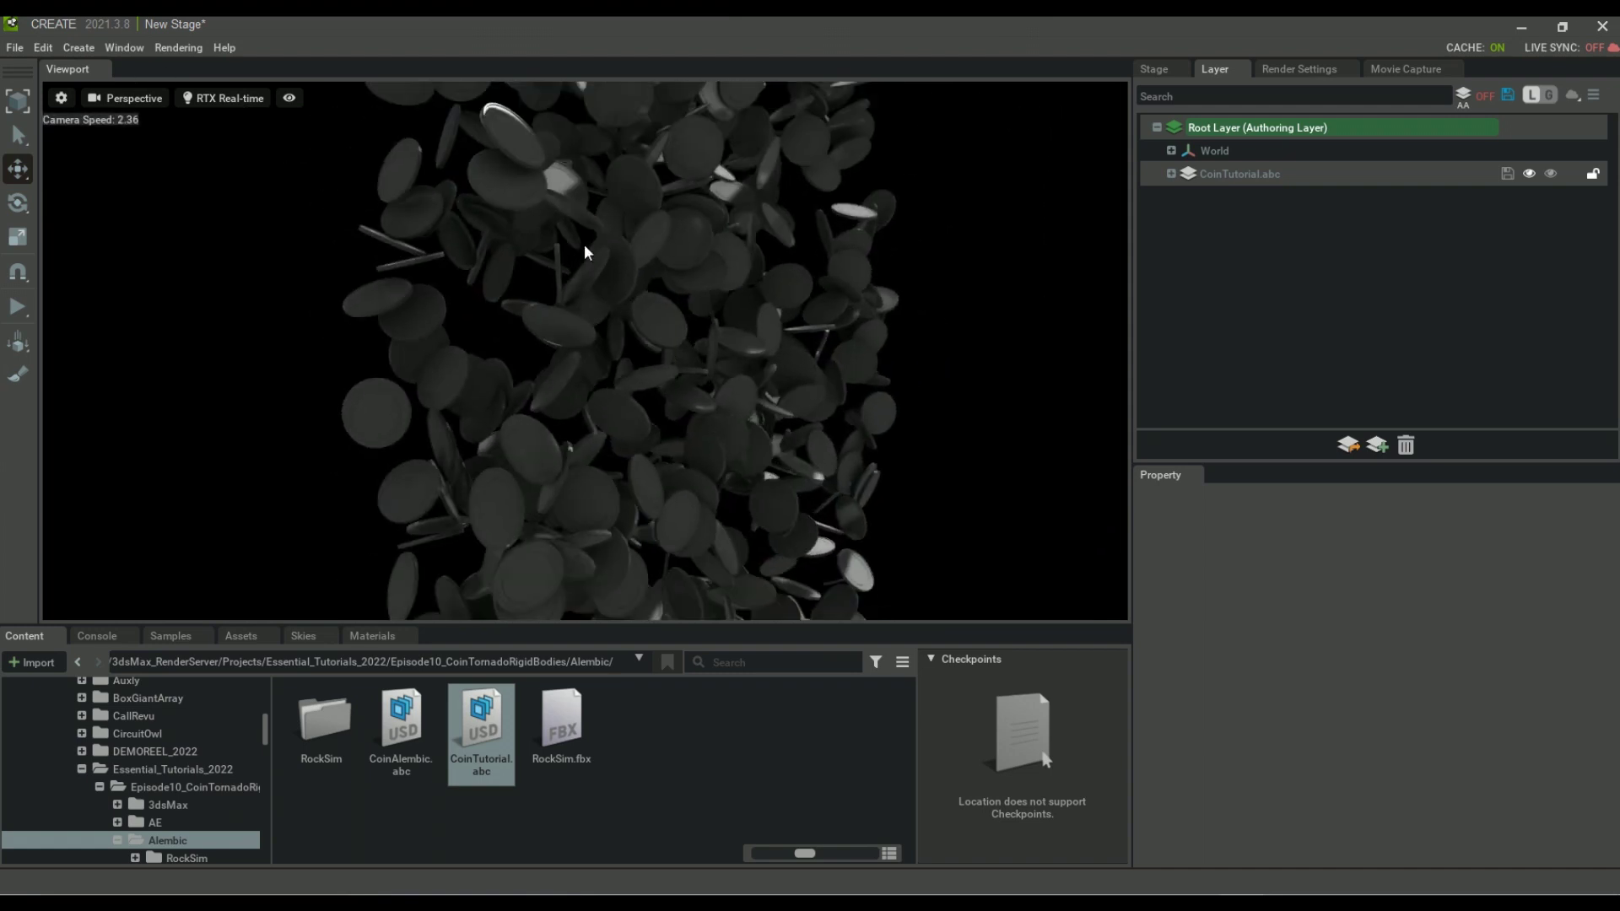
pyautogui.click(149, 98)
pyautogui.click(324, 138)
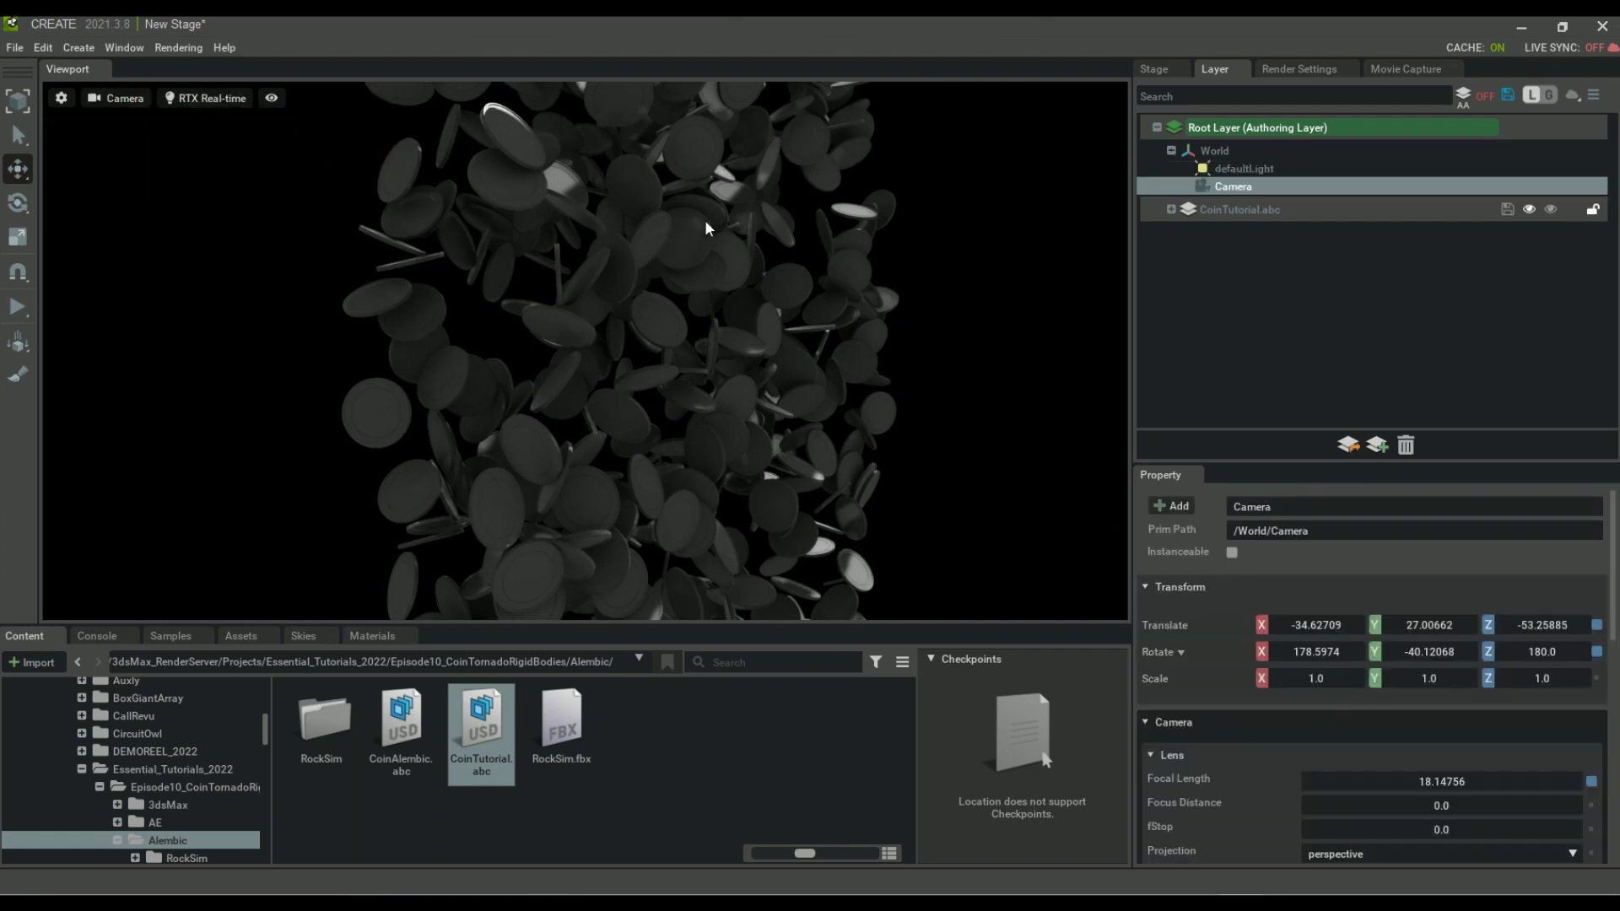
# Filter the stage for Max_MaterialID_0, select all 400 subsets, and create an OmniPBR material
pyautogui.click(1153, 69)
pyautogui.click(1144, 132)
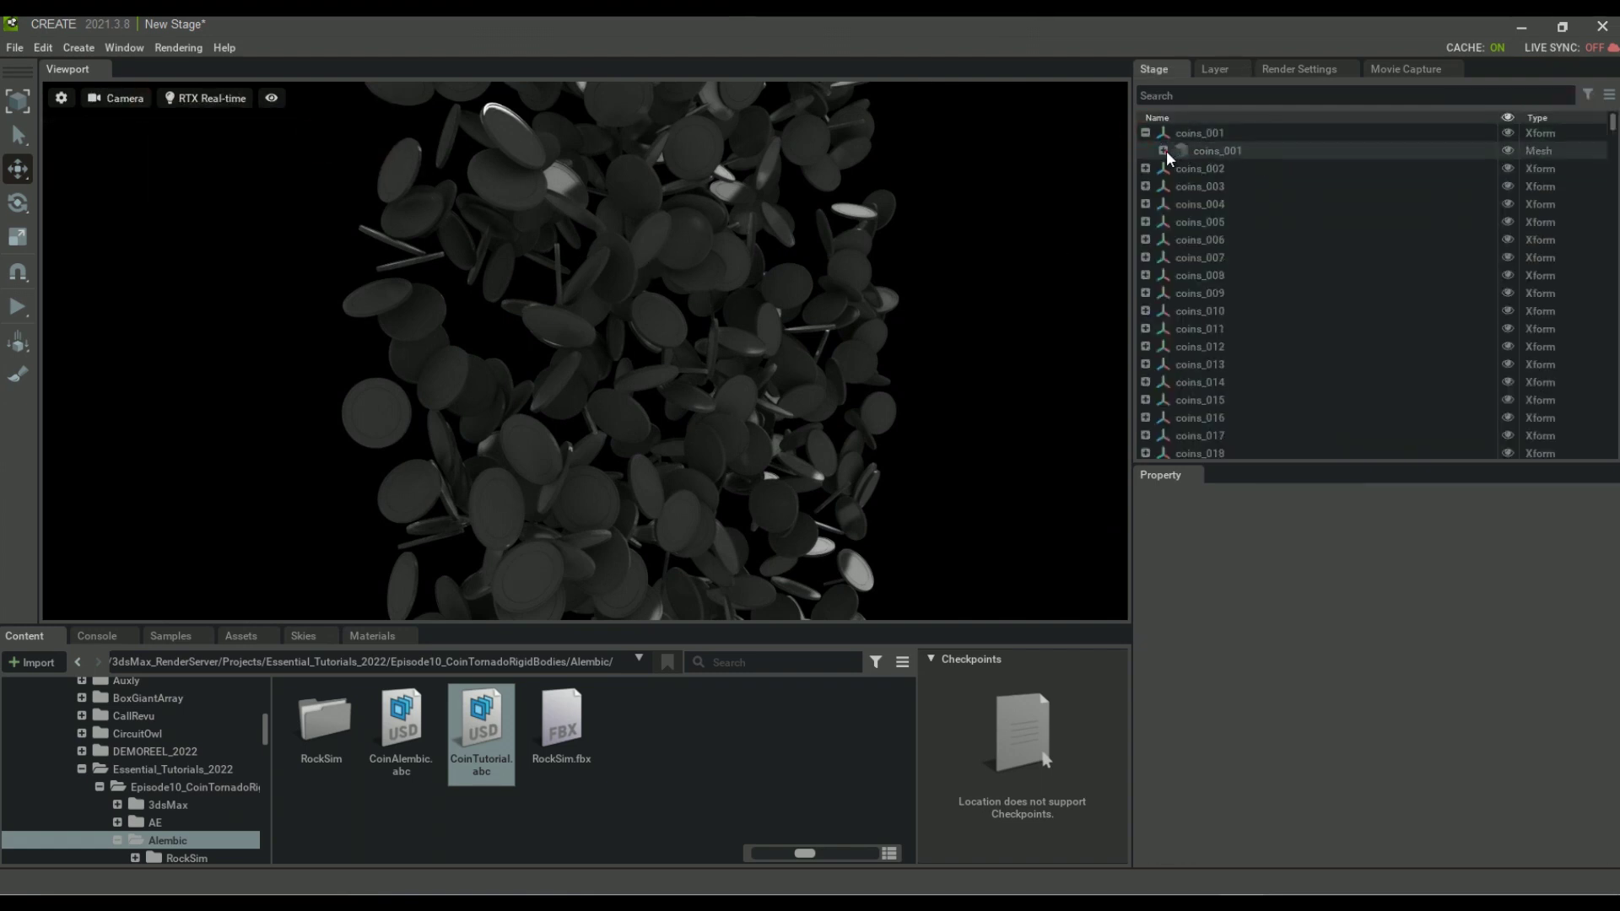
pyautogui.click(1164, 150)
pyautogui.click(1227, 169)
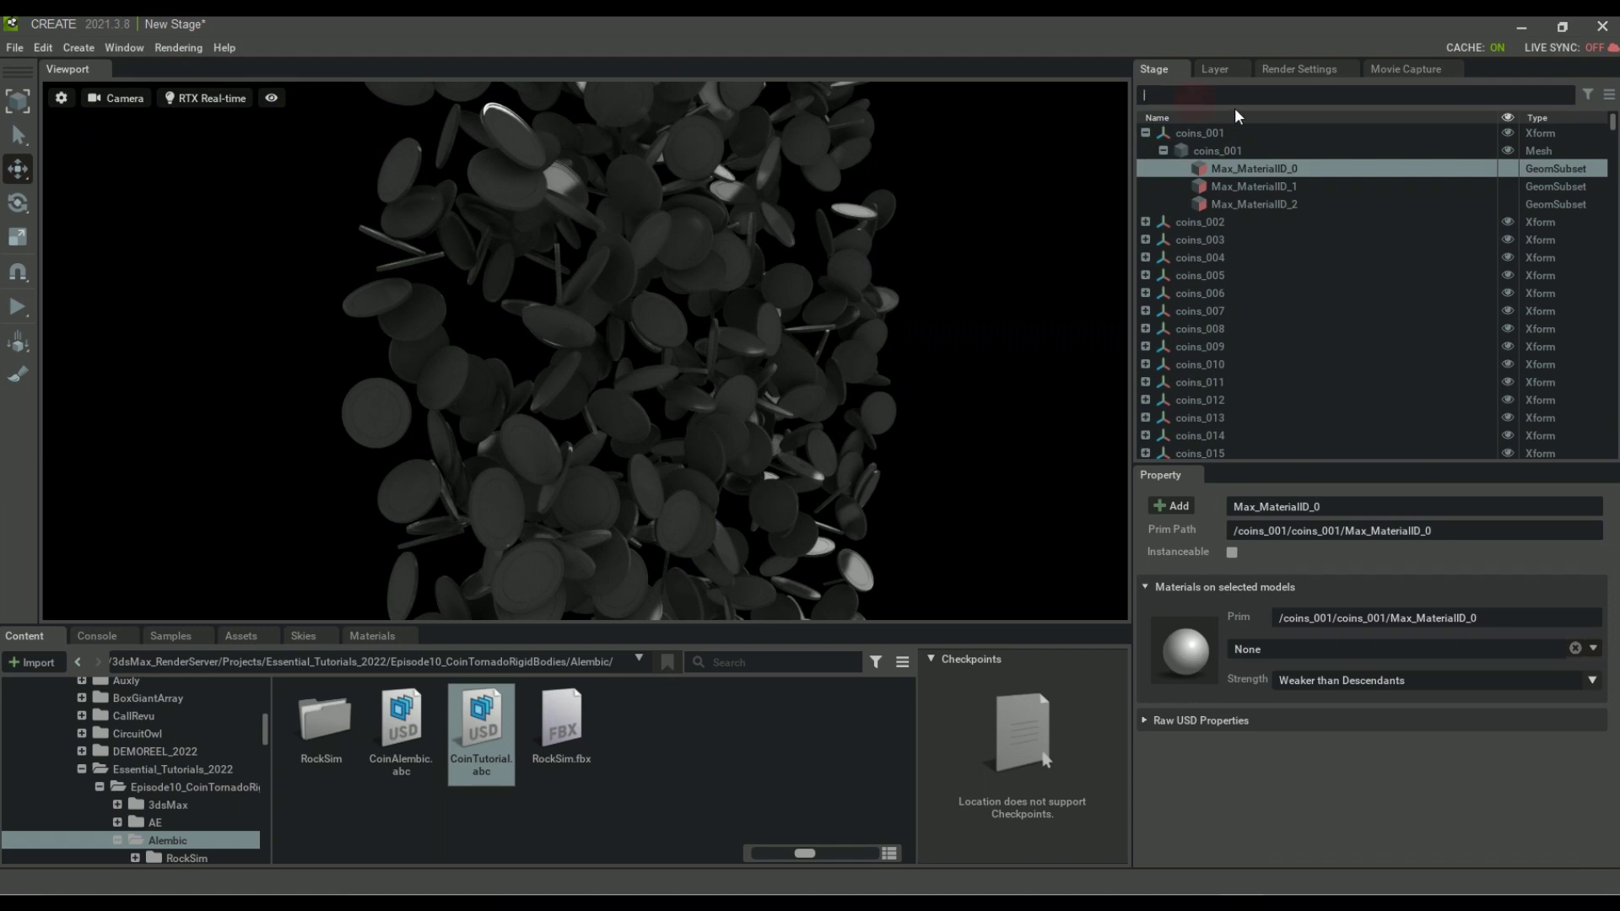
pyautogui.write('Max_MaterialID_0')
pyautogui.click(1380, 132)
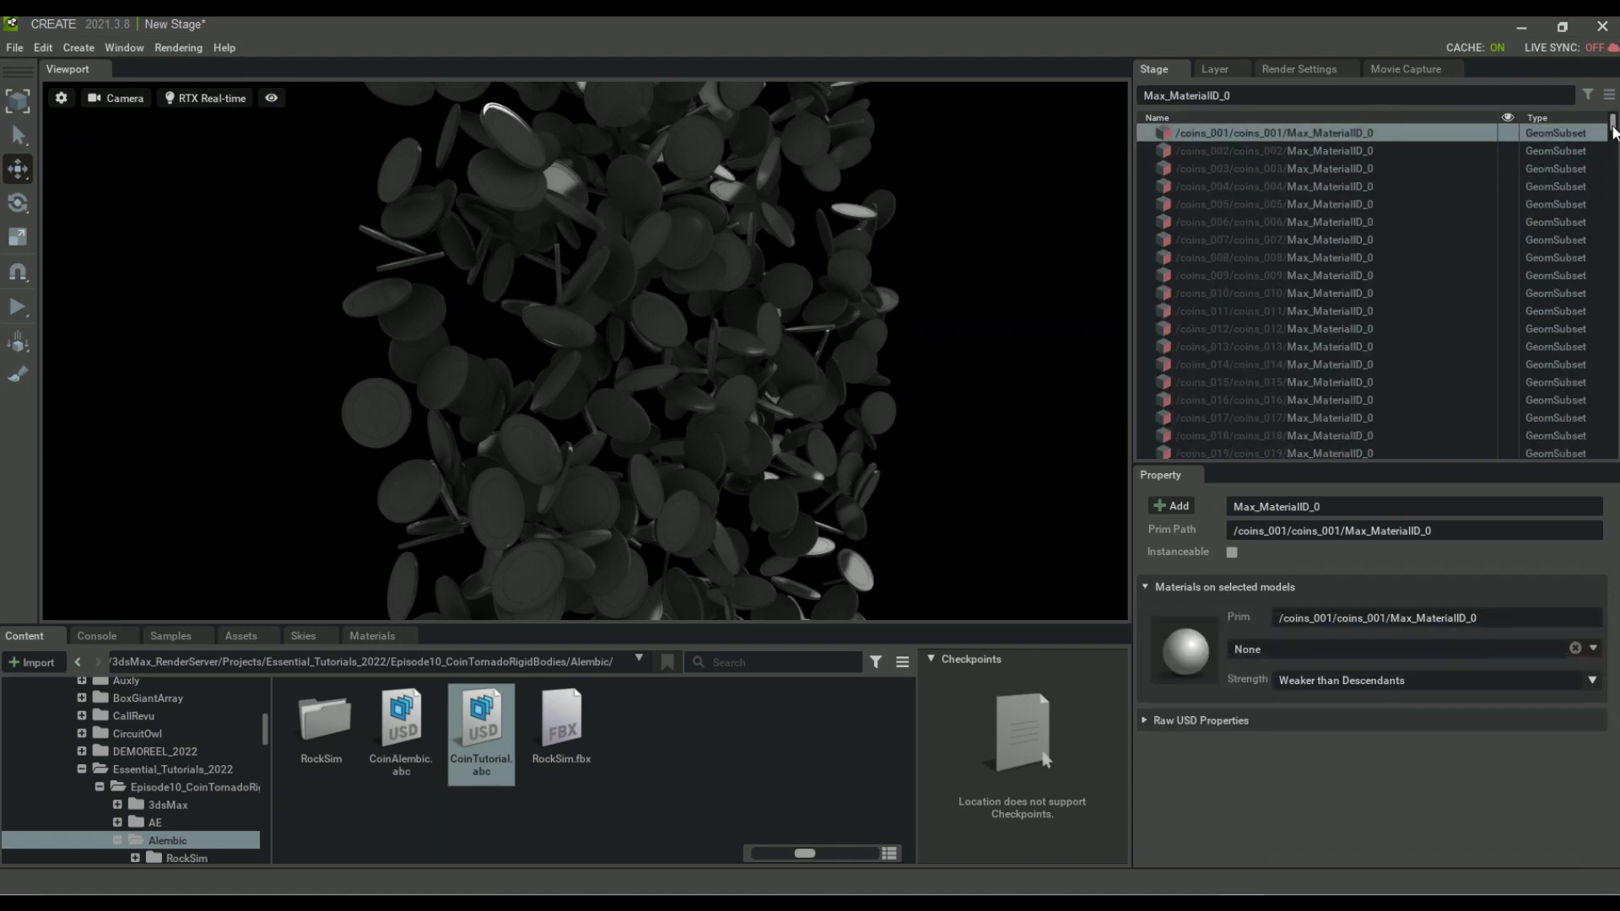
pyautogui.moveTo(1612, 127); pyautogui.dragTo(1613, 451)
pyautogui.keyDown('shift'); pyautogui.click(1371, 445); pyautogui.keyUp('shift')
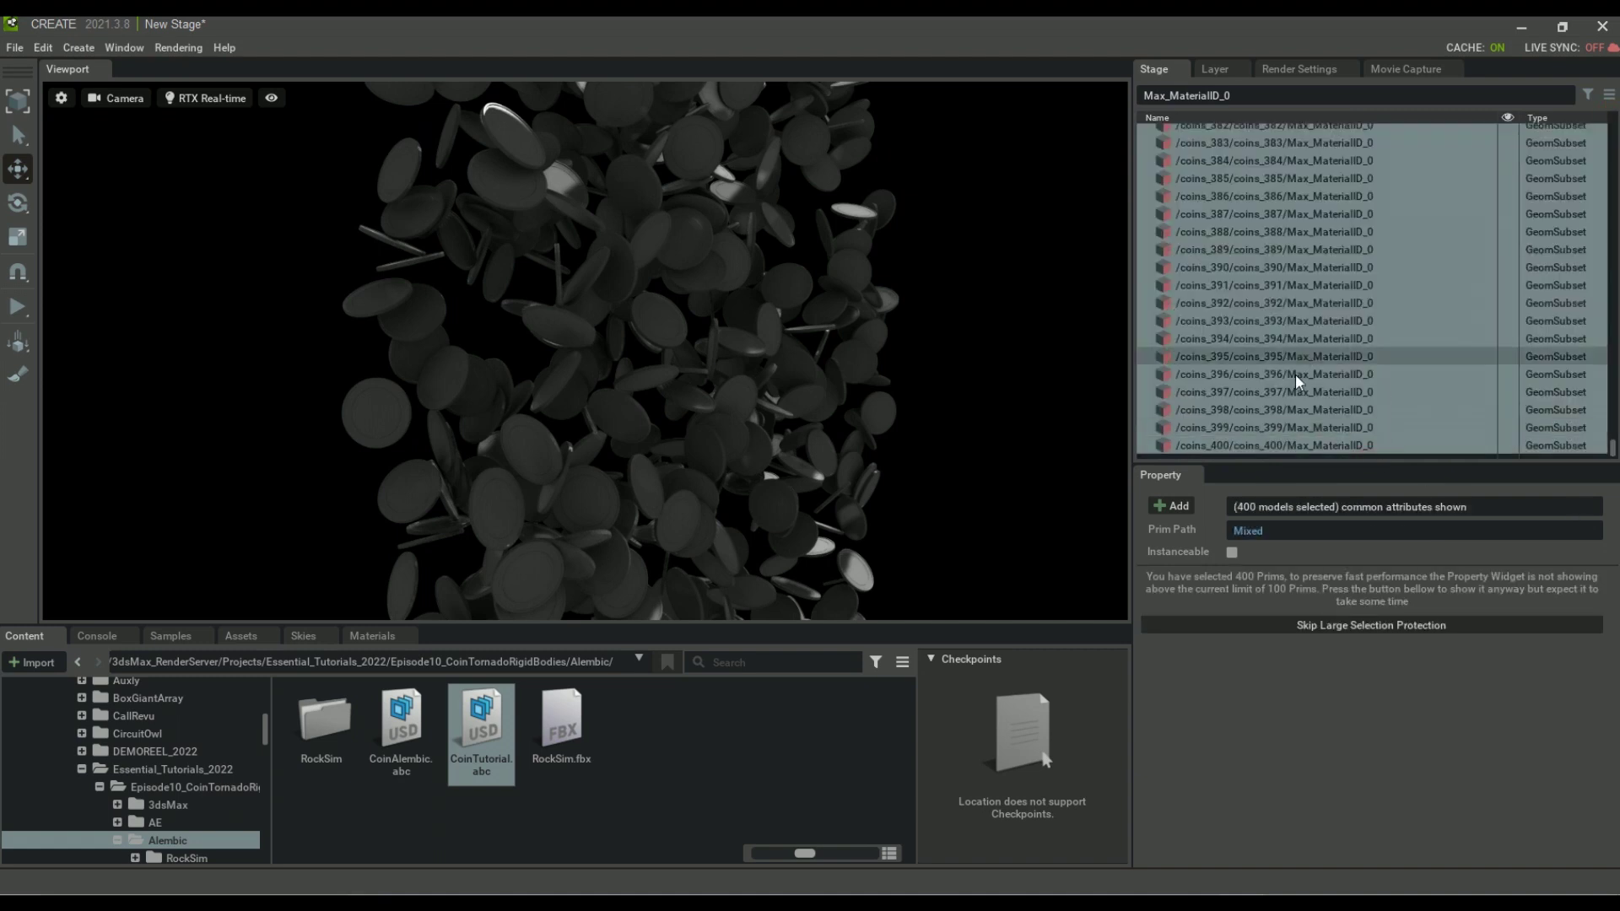
pyautogui.click(78, 47)
pyautogui.moveTo(106, 198)
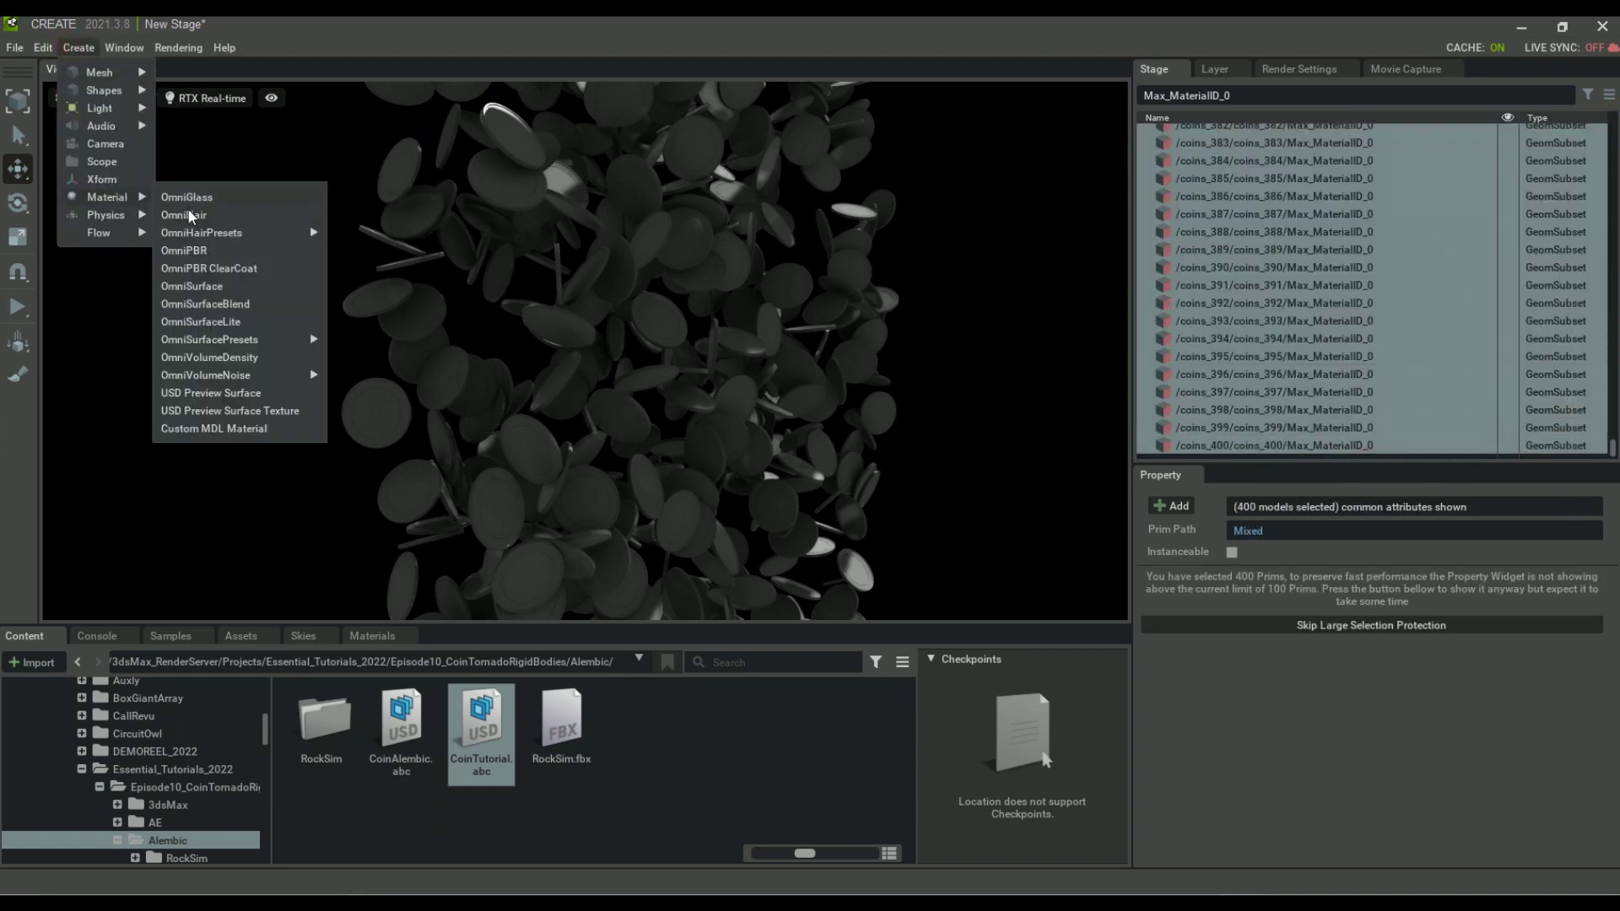
pyautogui.click(202, 251)
# Select all 400 Max_MaterialID_1 subsets and create a second OmniPBR material
pyautogui.click(1249, 94)
pyautogui.write('1')
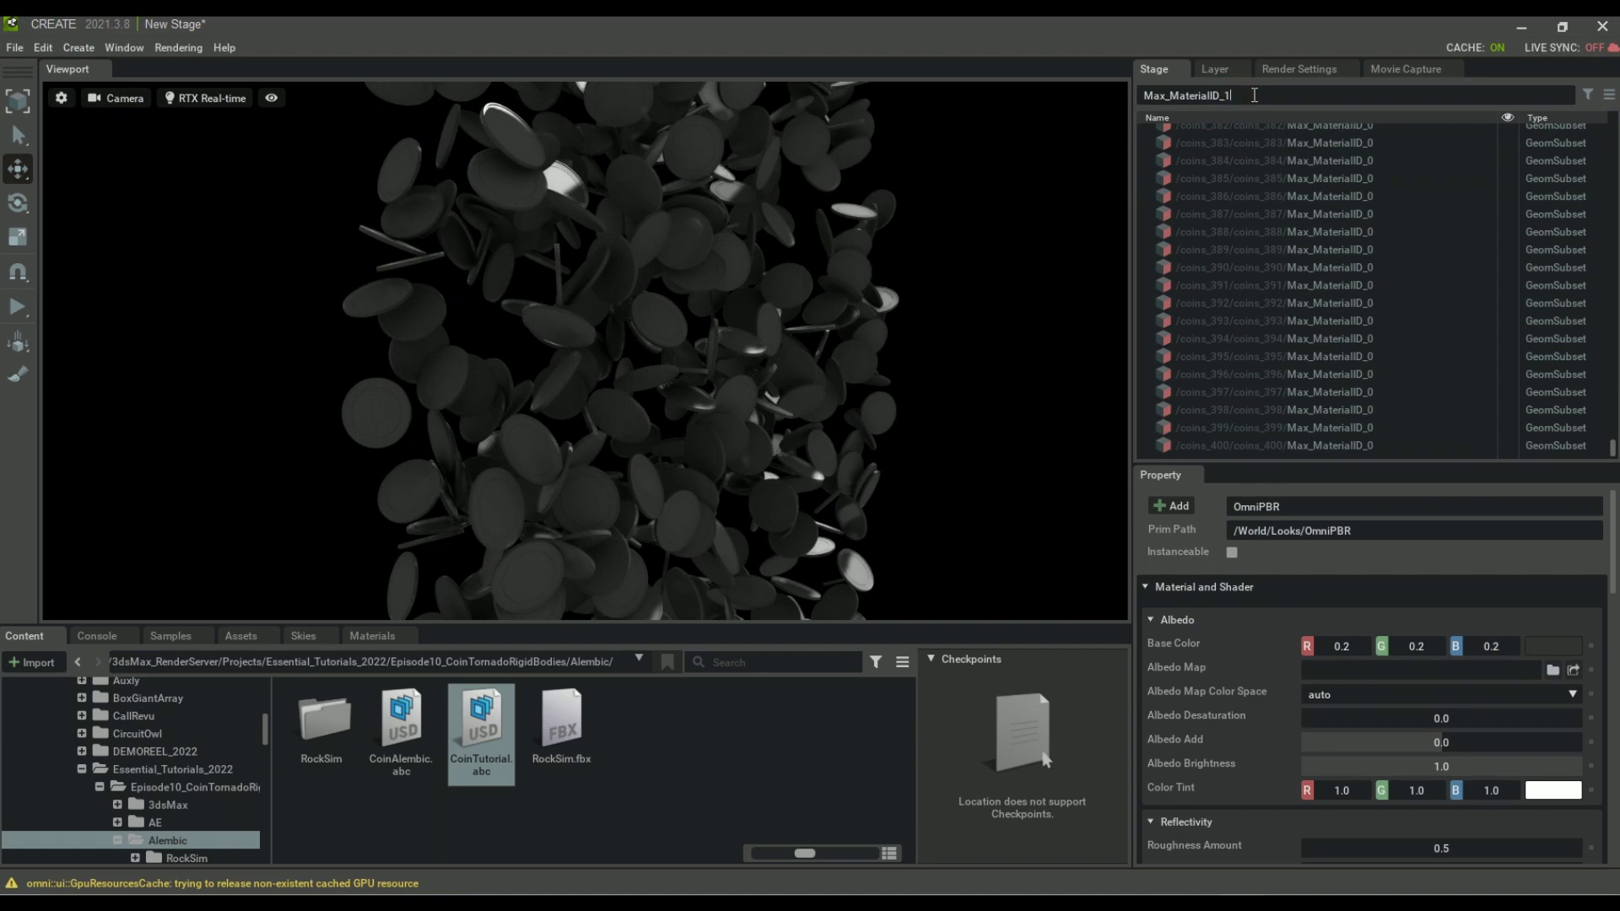
pyautogui.scroll(2, 1586, 422)
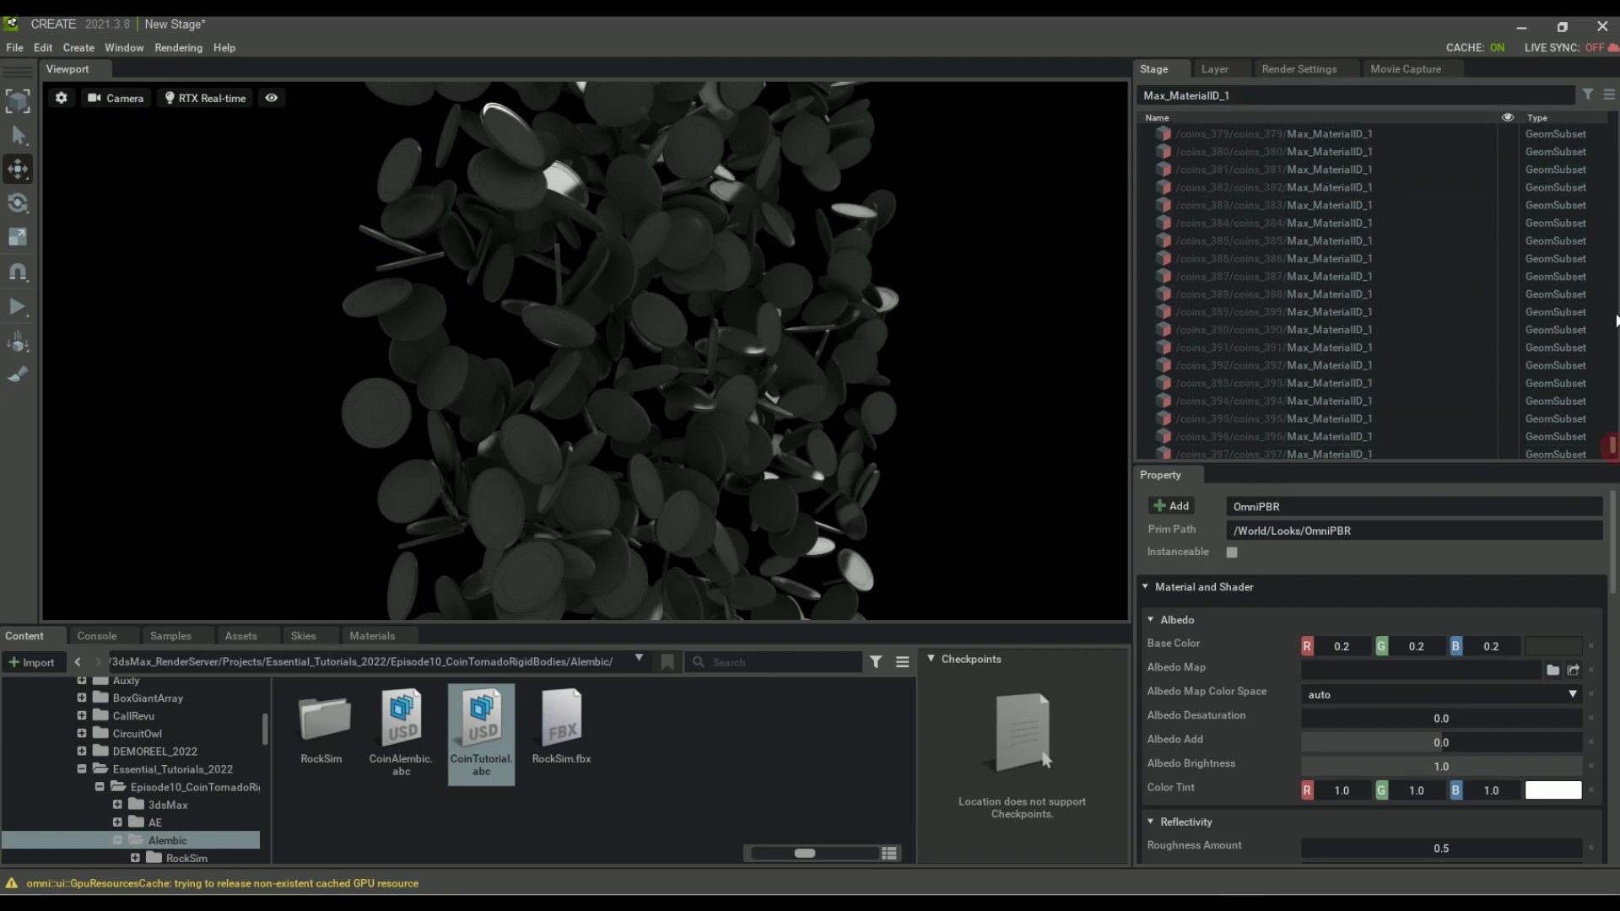
pyautogui.moveTo(1613, 447)
pyautogui.mouseDown()
pyautogui.moveTo(1612, 122)
pyautogui.moveTo(1611, 452)
pyautogui.mouseUp()
pyautogui.click(1358, 133)
pyautogui.keyDown('shift'); pyautogui.click(1274, 445); pyautogui.keyUp('shift')
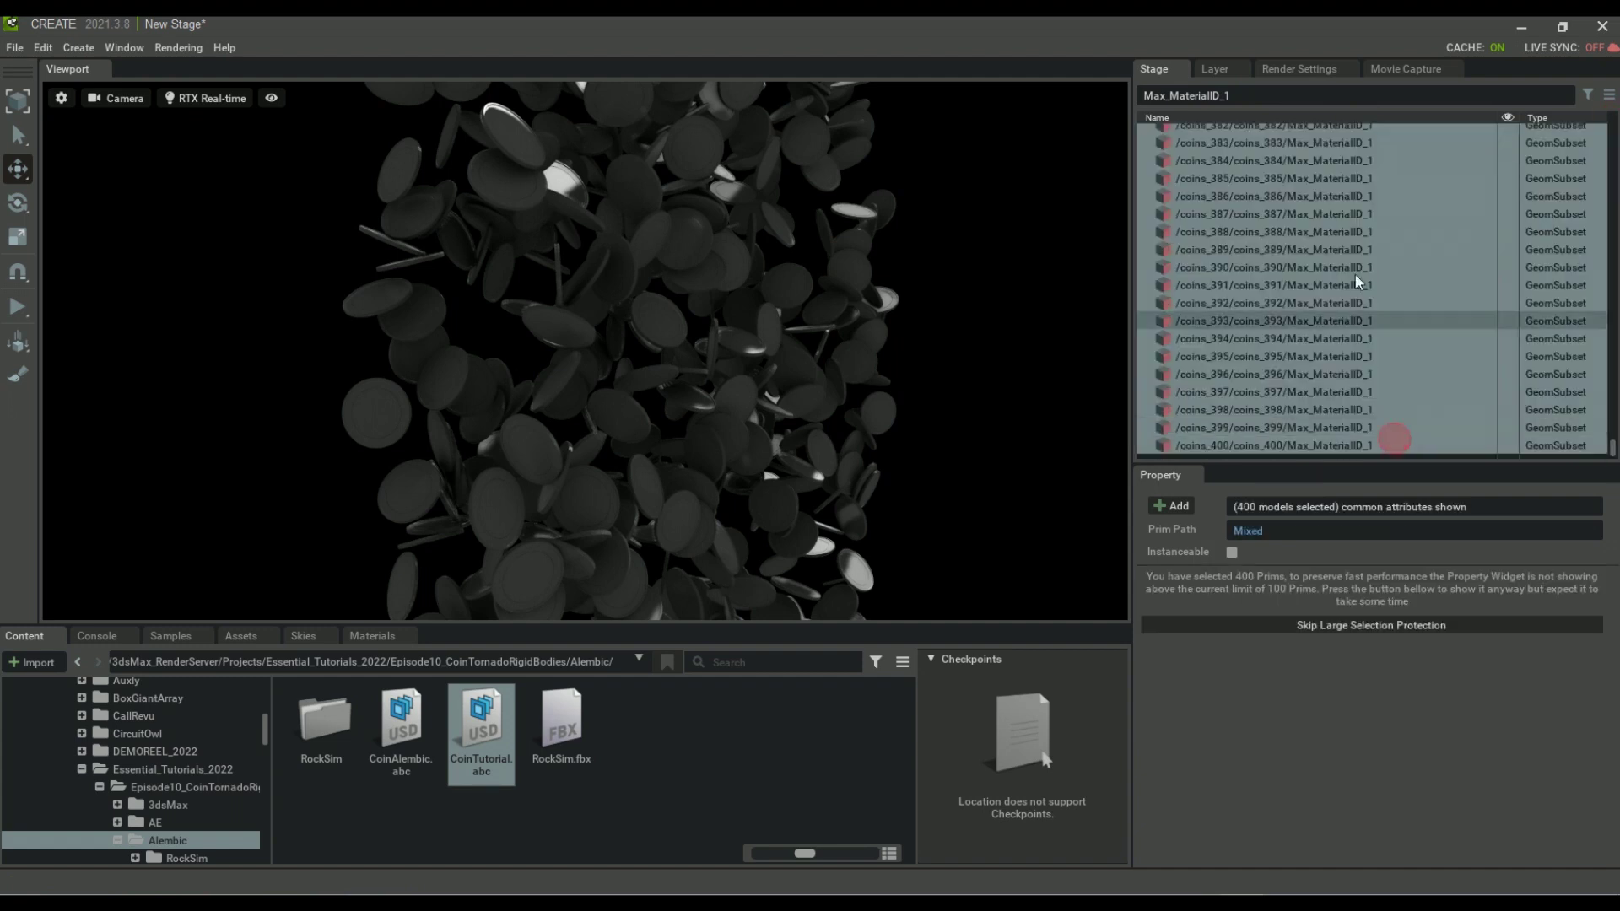
pyautogui.click(78, 47)
pyautogui.moveTo(106, 198)
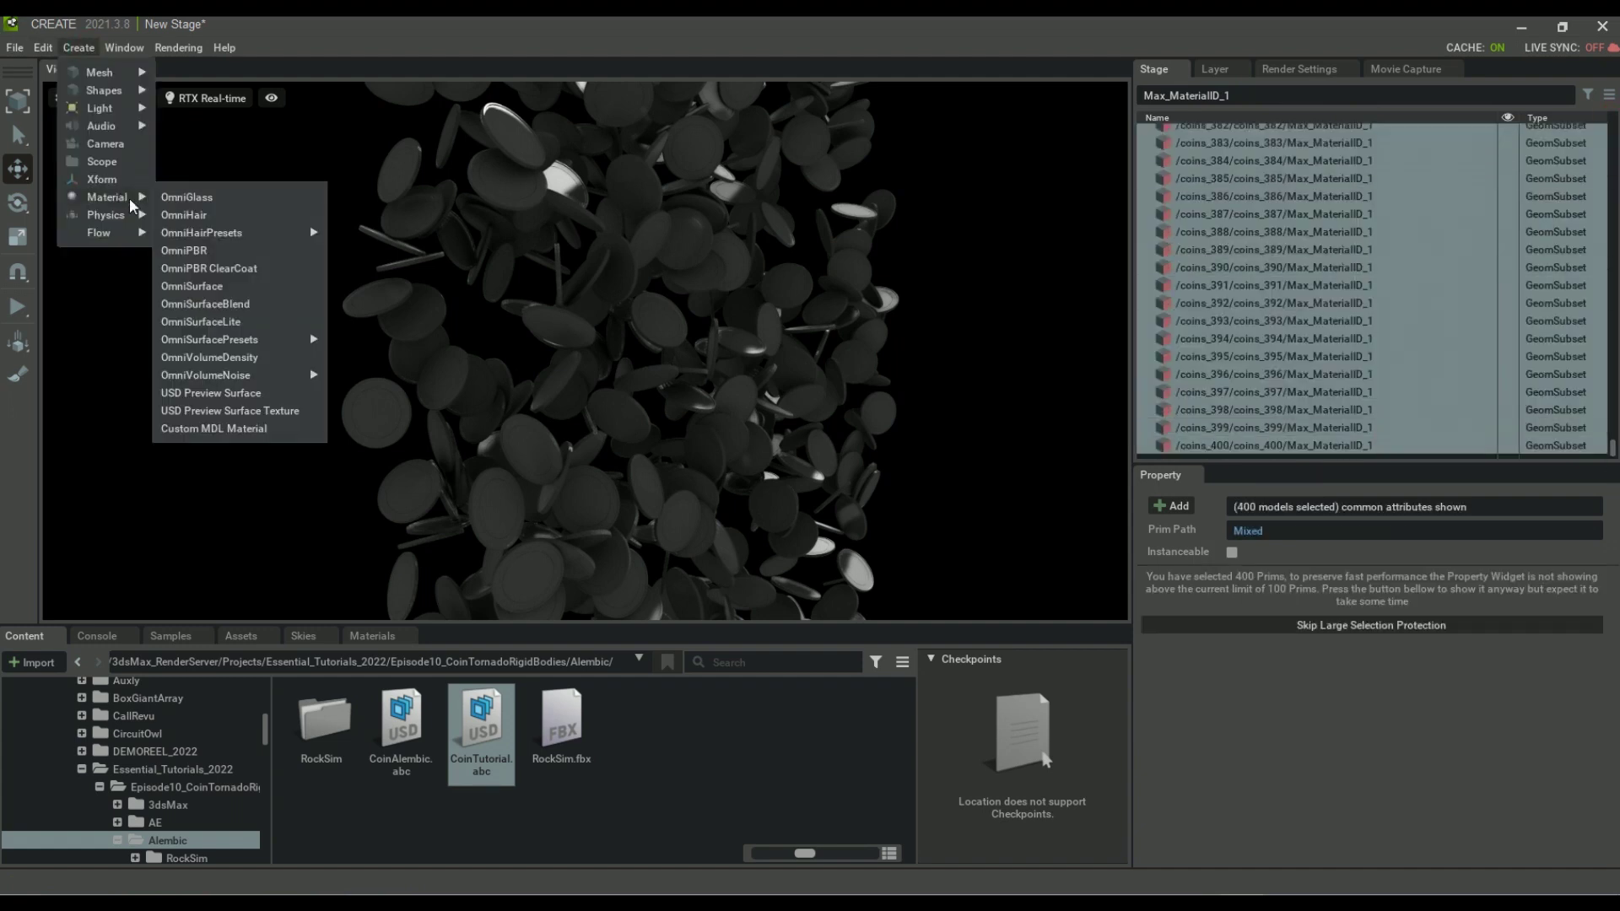
pyautogui.click(203, 250)
# Select all 400 Max_MaterialID_2 subsets
pyautogui.click(1261, 95)
pyautogui.write('2')
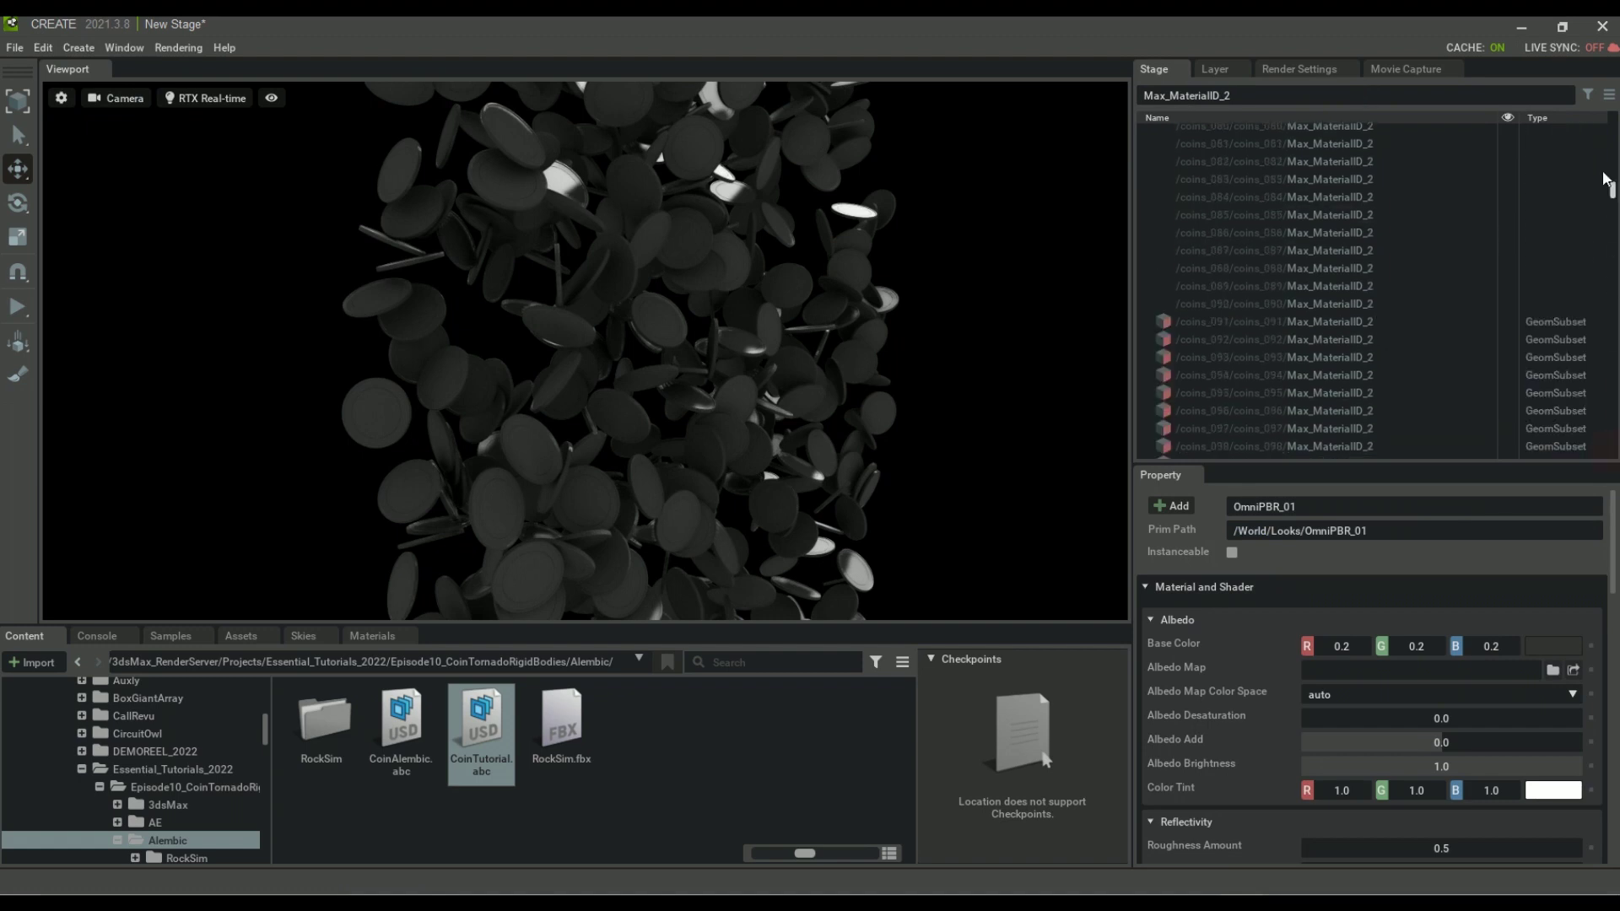
pyautogui.moveTo(1611, 447)
pyautogui.mouseDown()
pyautogui.moveTo(1611, 97)
pyautogui.moveTo(1611, 447)
pyautogui.mouseUp()
pyautogui.click(1332, 132)
pyautogui.keyDown('shift'); pyautogui.click(1316, 445); pyautogui.keyUp('shift')
pyautogui.click(79, 47)
pyautogui.moveTo(106, 195)
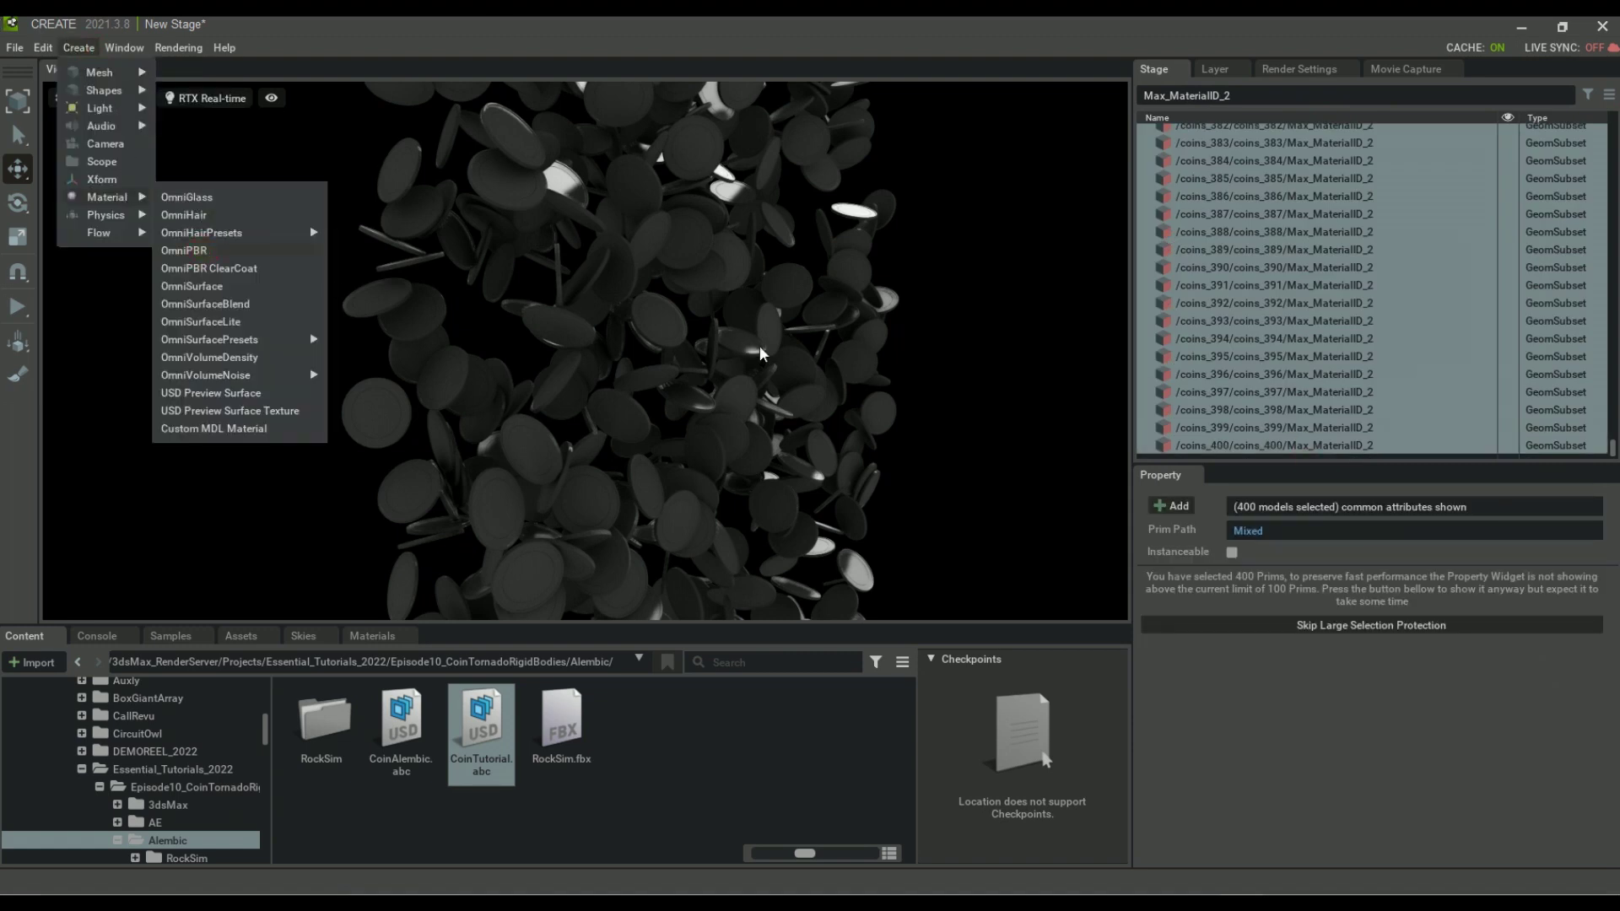
# Create OmniPBR_02 for the Max_MaterialID_2 subsets with the EuroCoin diffuse texture as albedo
pyautogui.click(183, 249)
pyautogui.click(1553, 670)
pyautogui.doubleClick(922, 289)
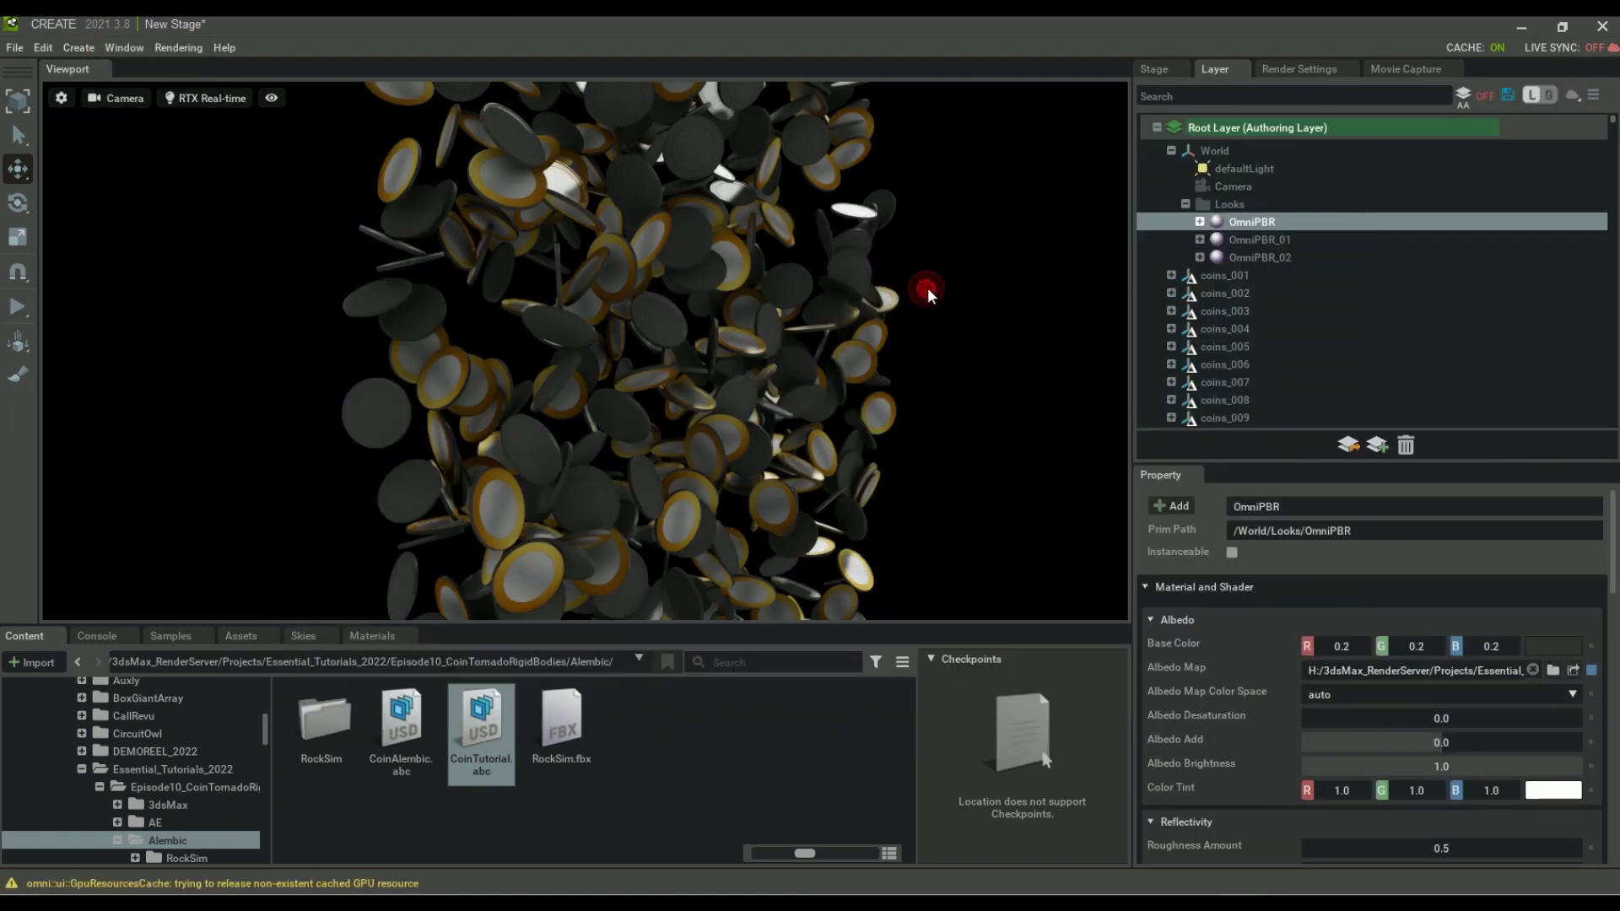
pyautogui.scroll(-10, 1229, 687)
pyautogui.scroll(-5, 1341, 687)
# Apply the EuroCoin back normal map and reuse it as the detail normal map
pyautogui.click(1553, 709)
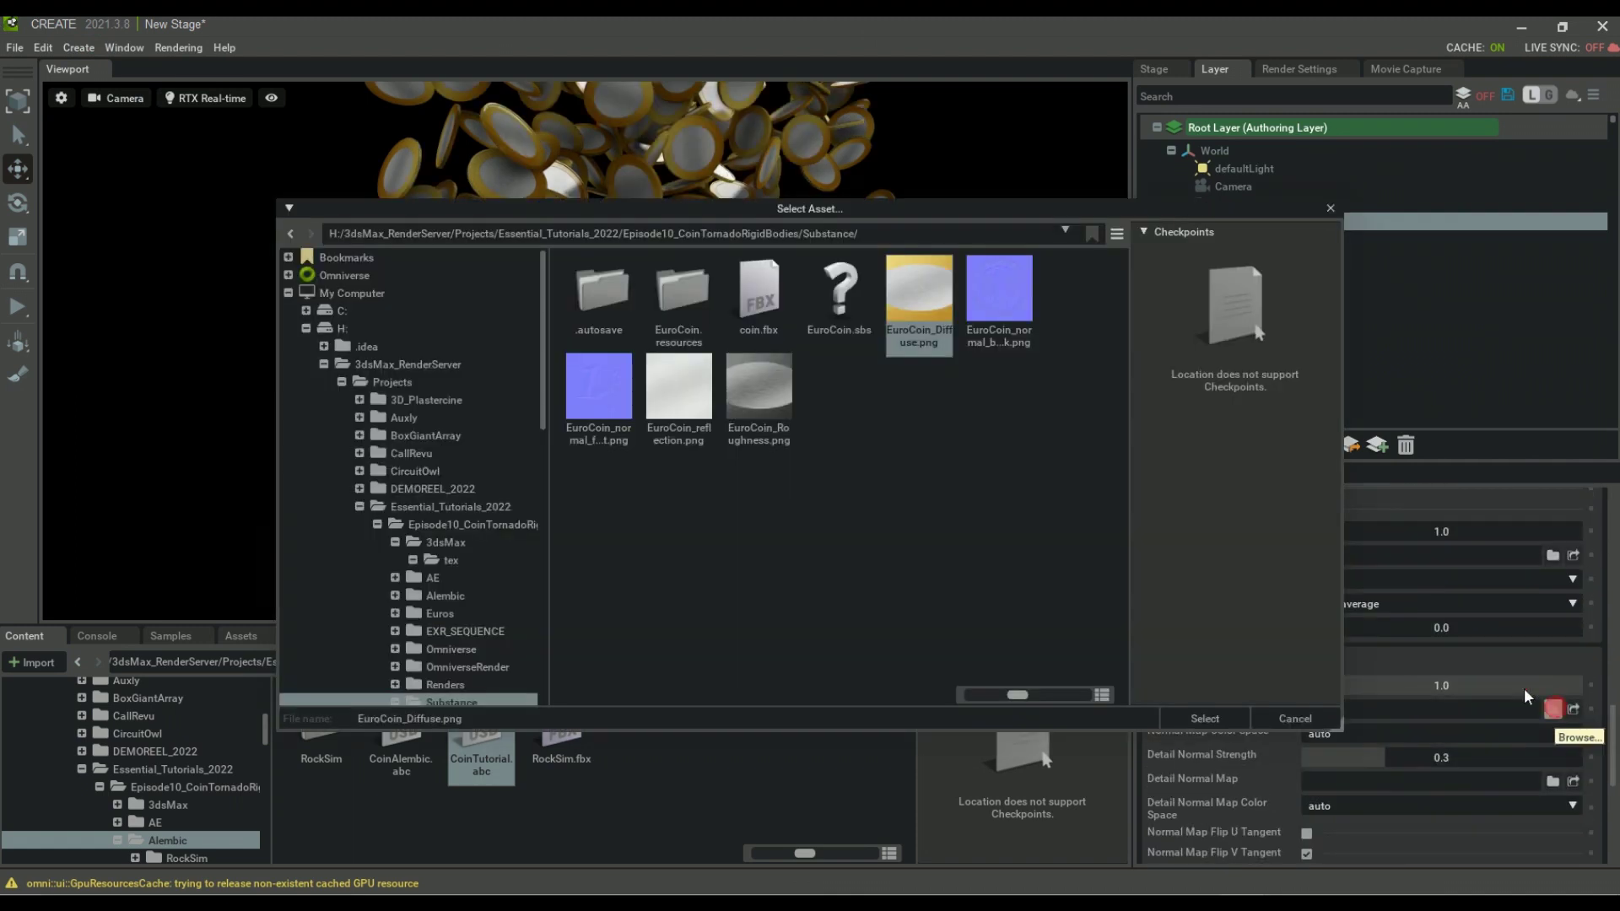
pyautogui.click(1012, 310)
pyautogui.doubleClick(1015, 306)
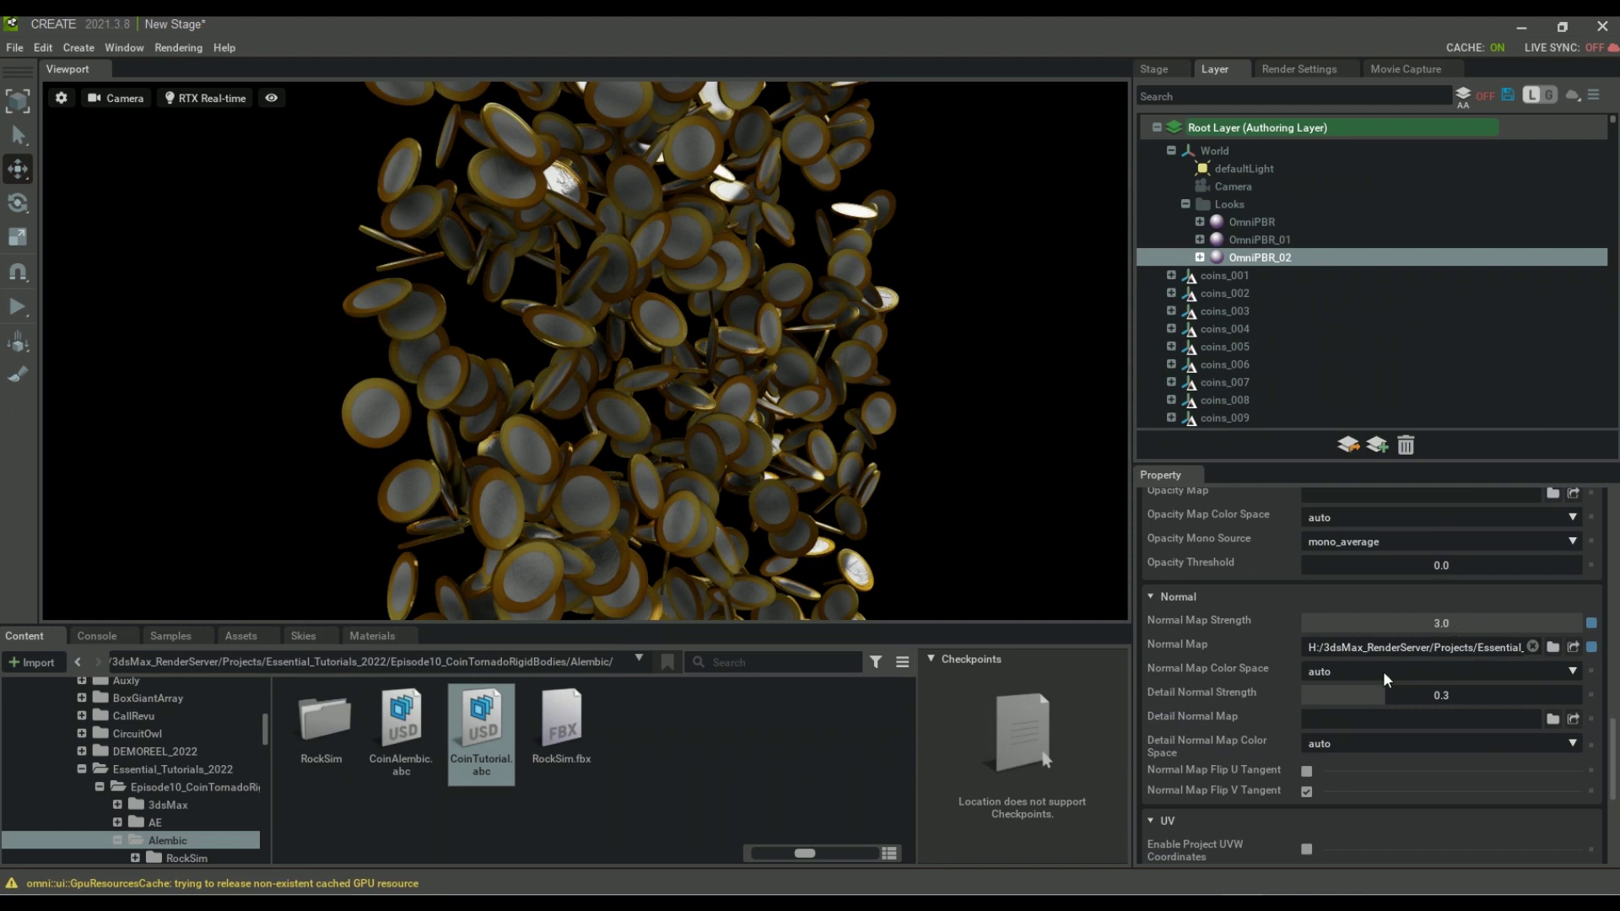
pyautogui.moveTo(1417, 647); pyautogui.dragTo(1417, 719)
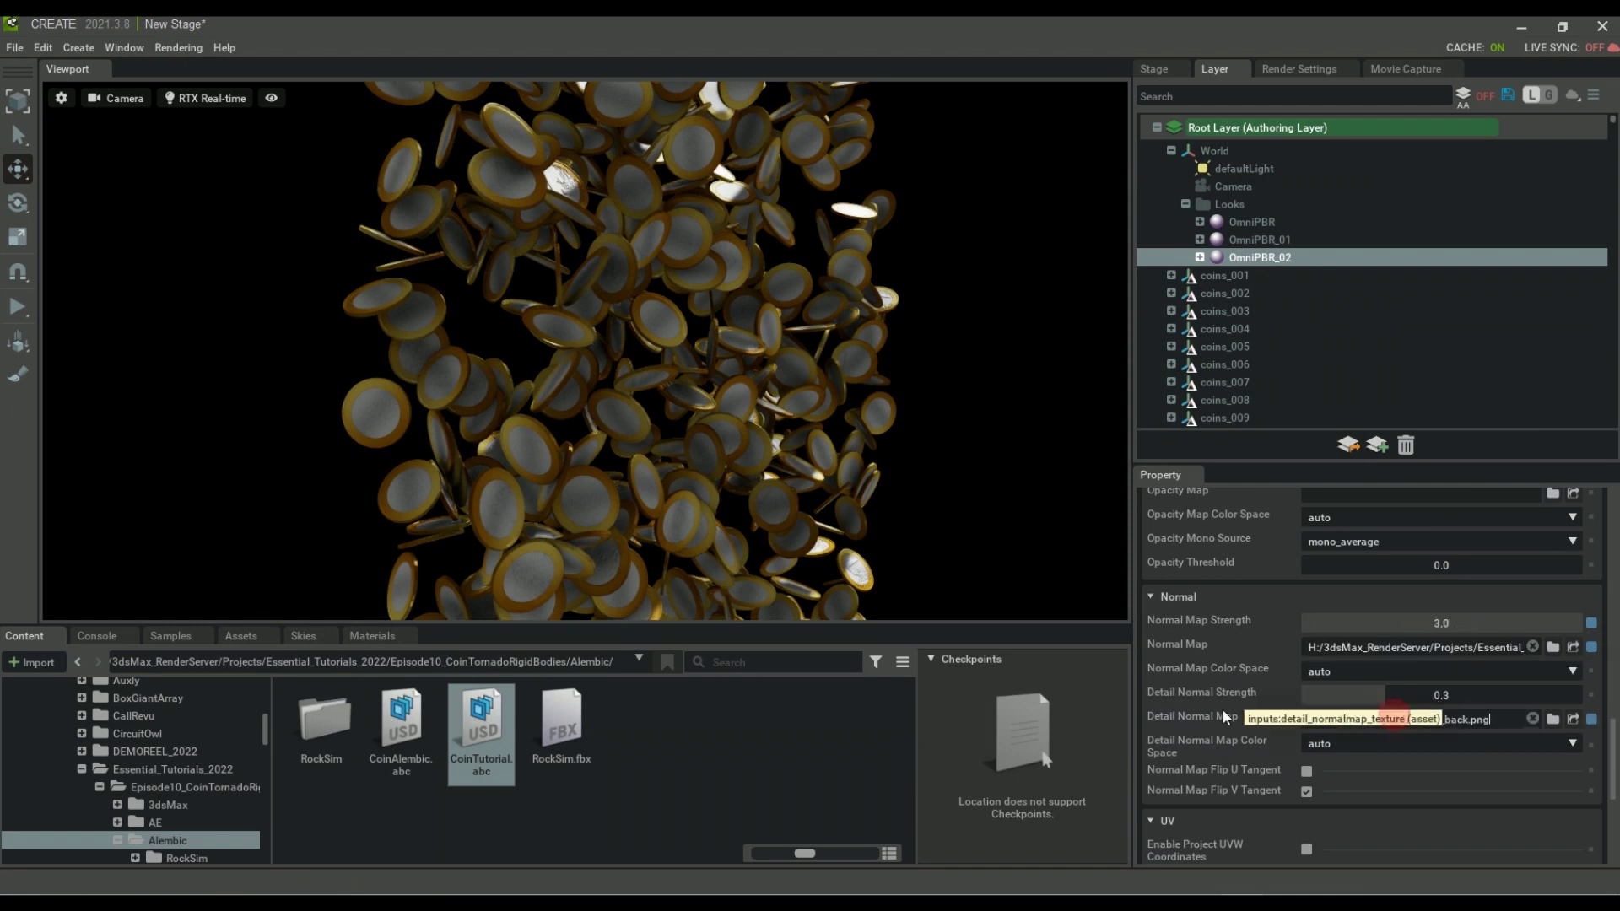
pyautogui.click(1242, 168)
# Rotate the default light onto the coins, set intensity 500 and angle about 4.7
pyautogui.moveTo(1455, 658)
pyautogui.mouseDown()
pyautogui.moveTo(1348, 639)
pyautogui.moveTo(1461, 625)
pyautogui.moveTo(1289, 615)
pyautogui.moveTo(1371, 622)
pyautogui.moveTo(1282, 642)
pyautogui.moveTo(1390, 649)
pyautogui.moveTo(1337, 640)
pyautogui.mouseUp()
pyautogui.scroll(-3, 1245, 769)
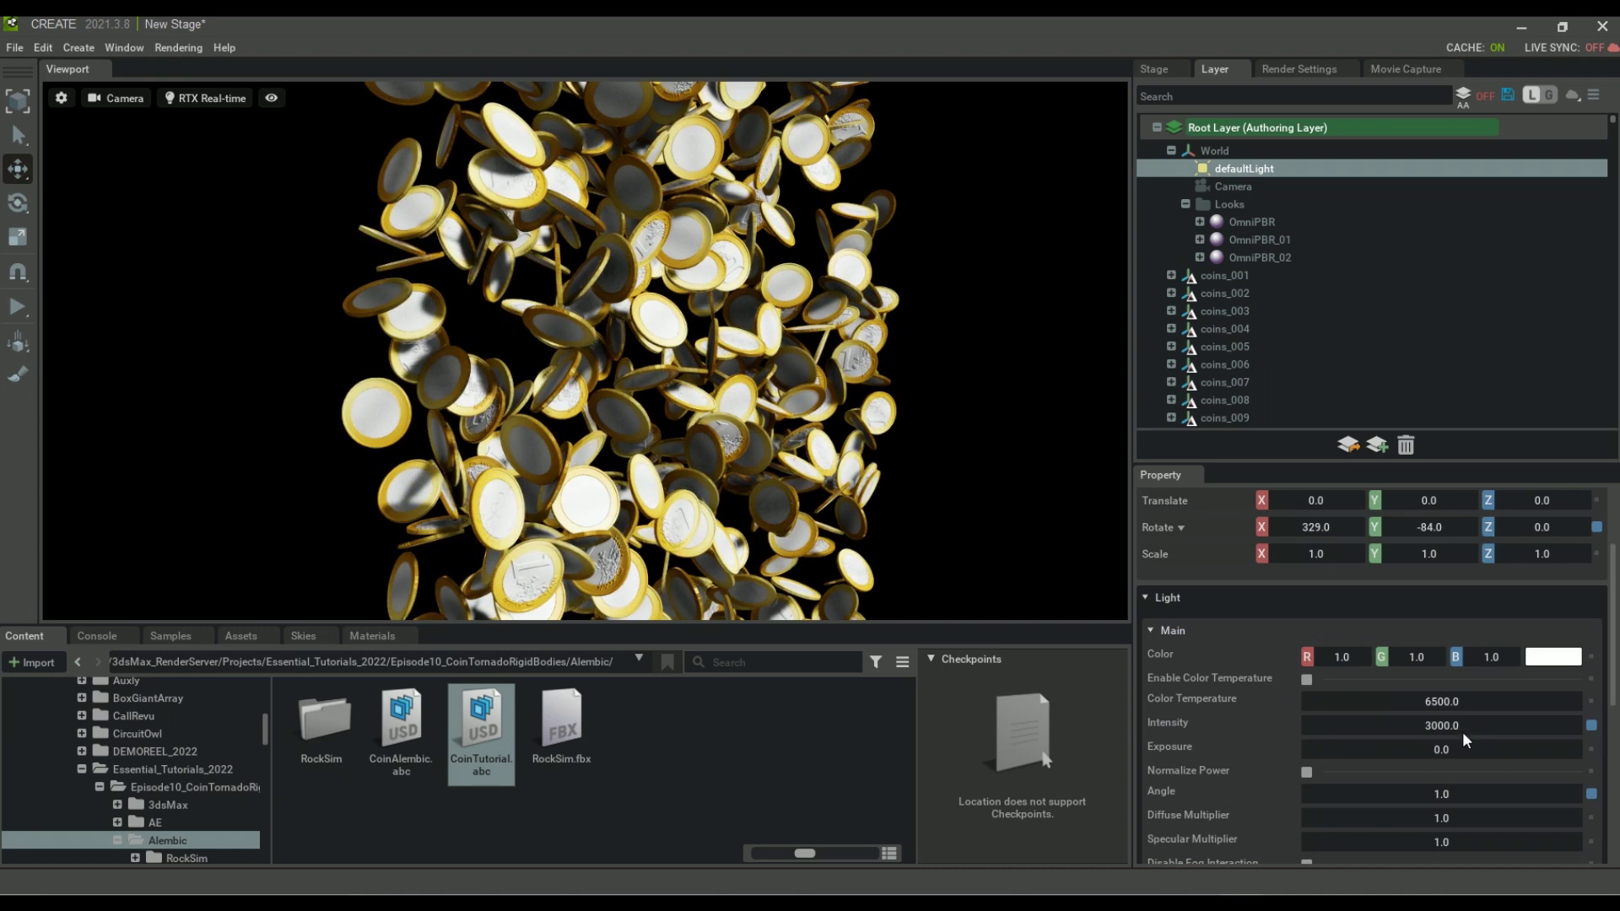
pyautogui.write('1500')
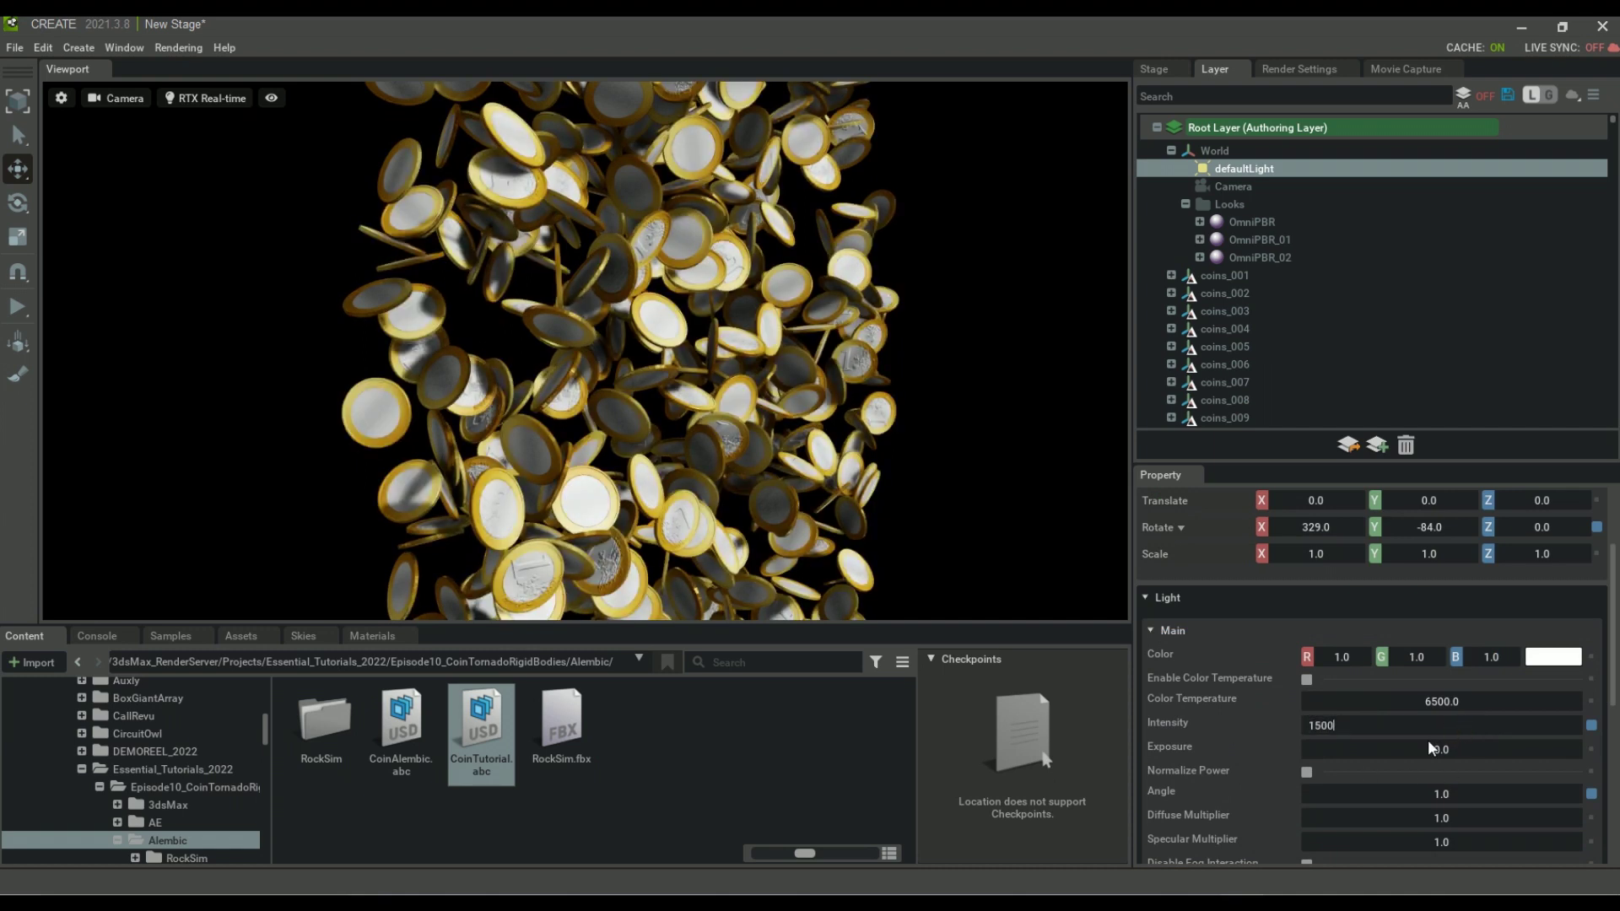
pyautogui.write('500')
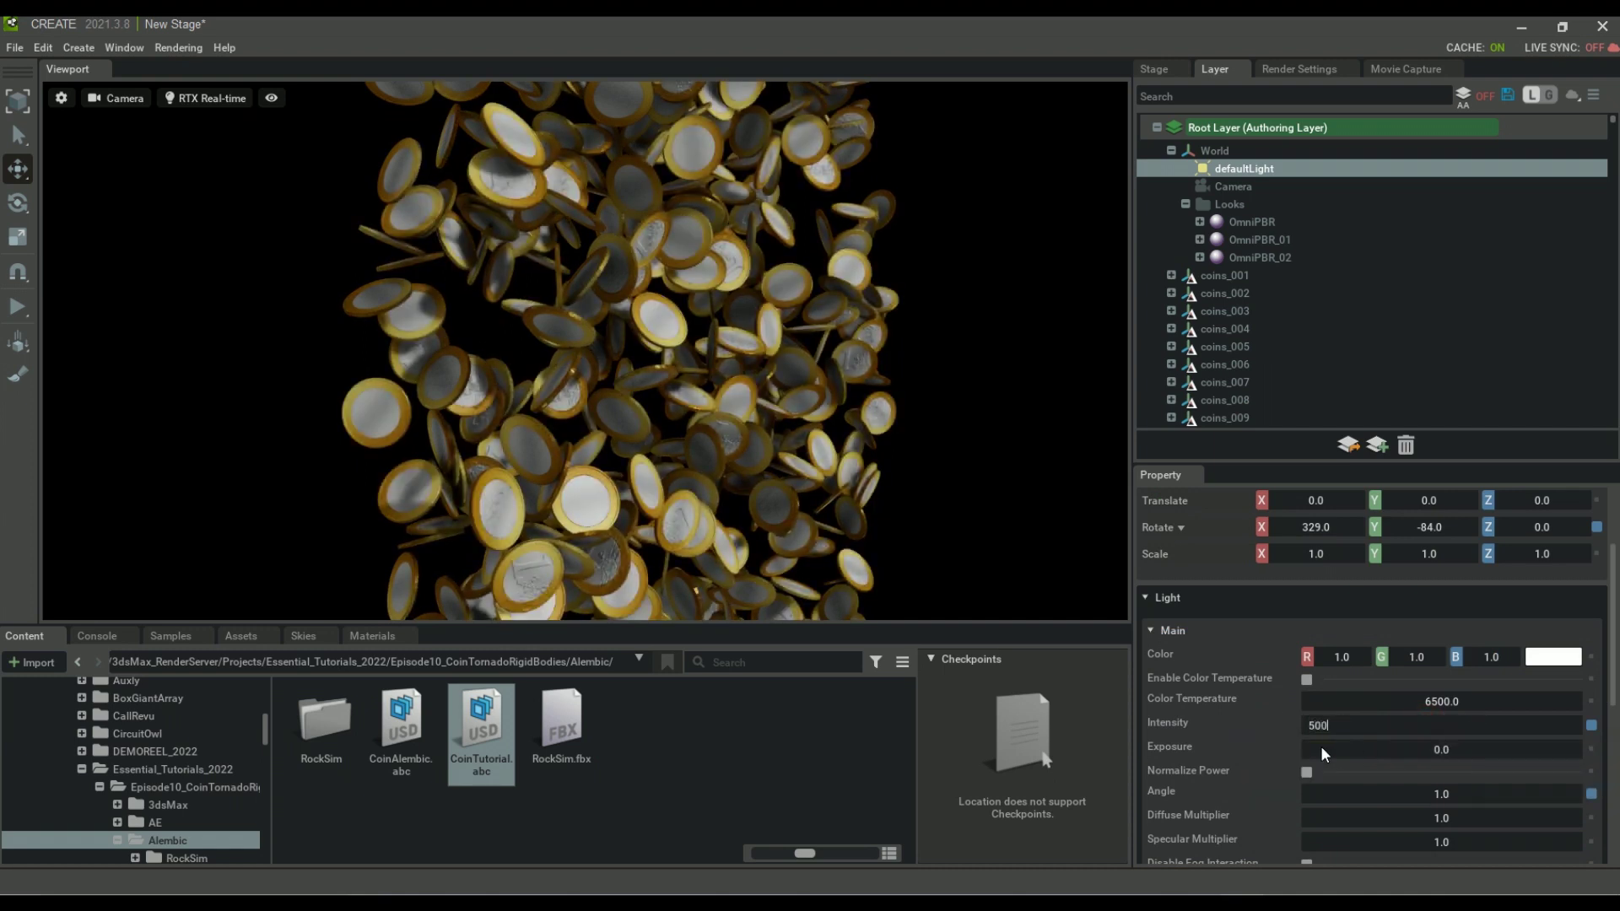
pyautogui.scroll(5, 652, 387)
pyautogui.scroll(-5, 651, 388)
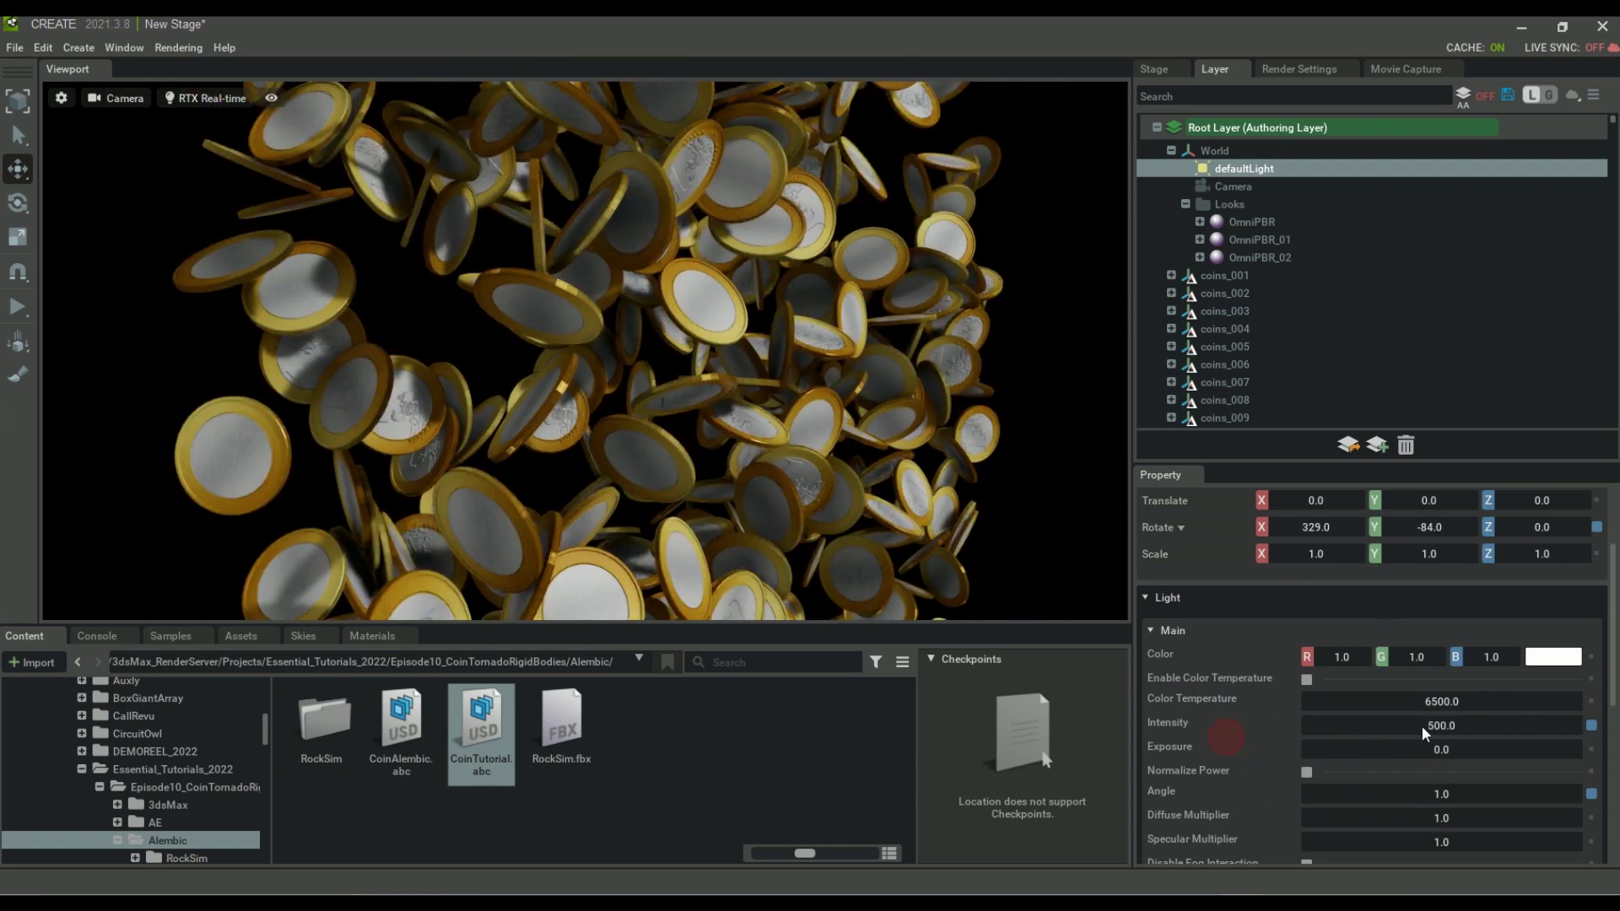
pyautogui.moveTo(1451, 793)
pyautogui.mouseDown()
pyautogui.moveTo(1515, 787)
pyautogui.moveTo(1493, 798)
pyautogui.mouseUp()
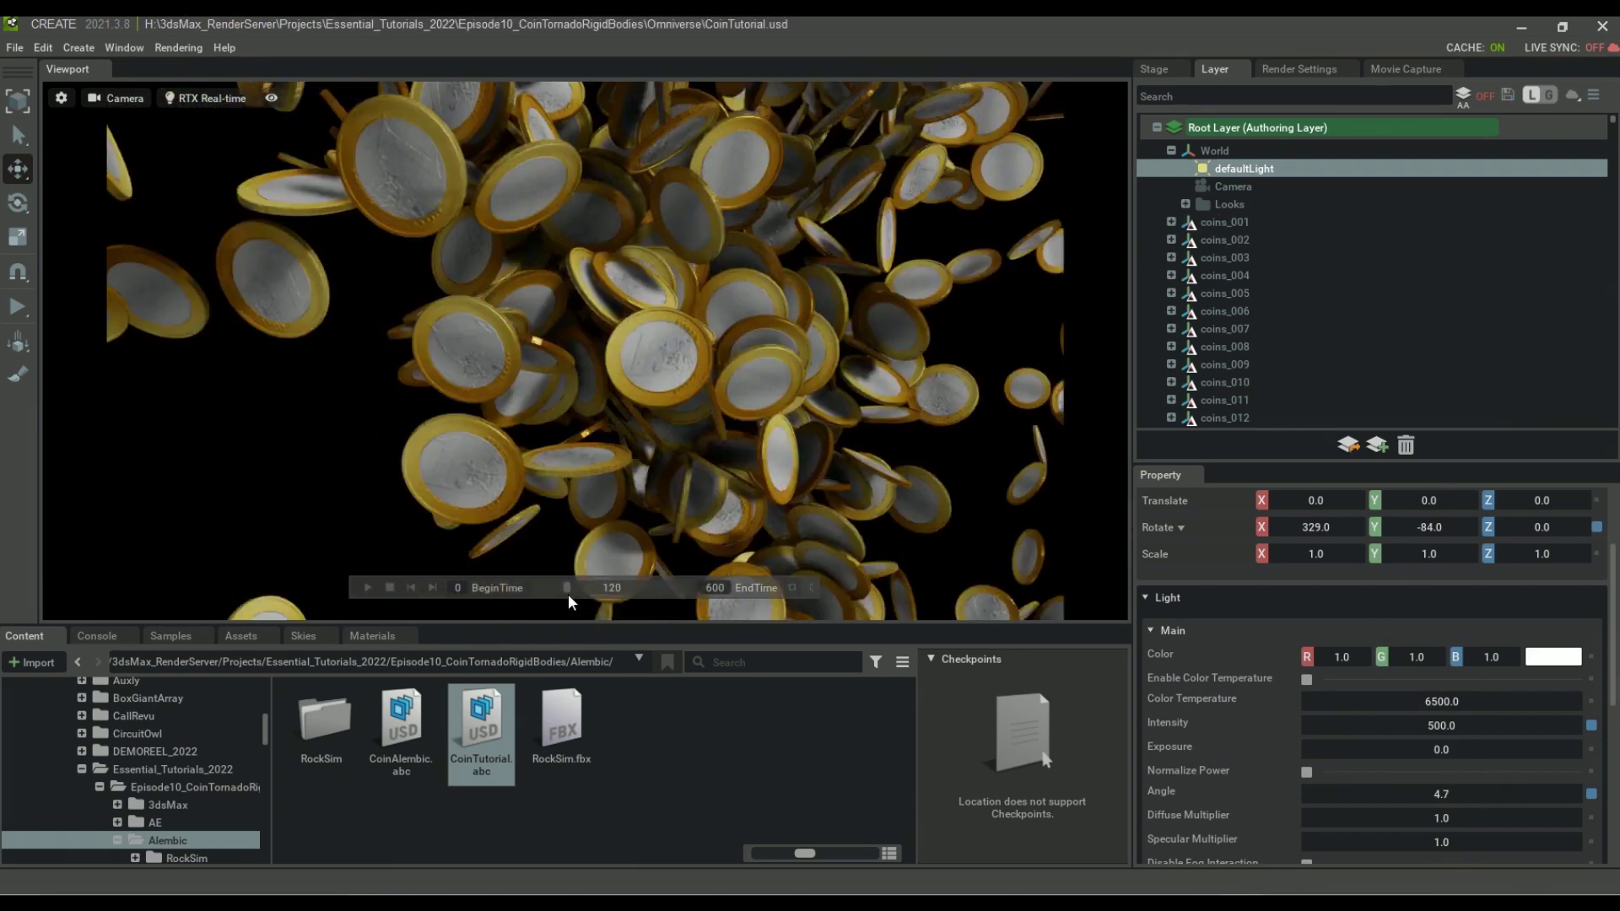
pyautogui.moveTo(577, 595); pyautogui.dragTo(584, 594)
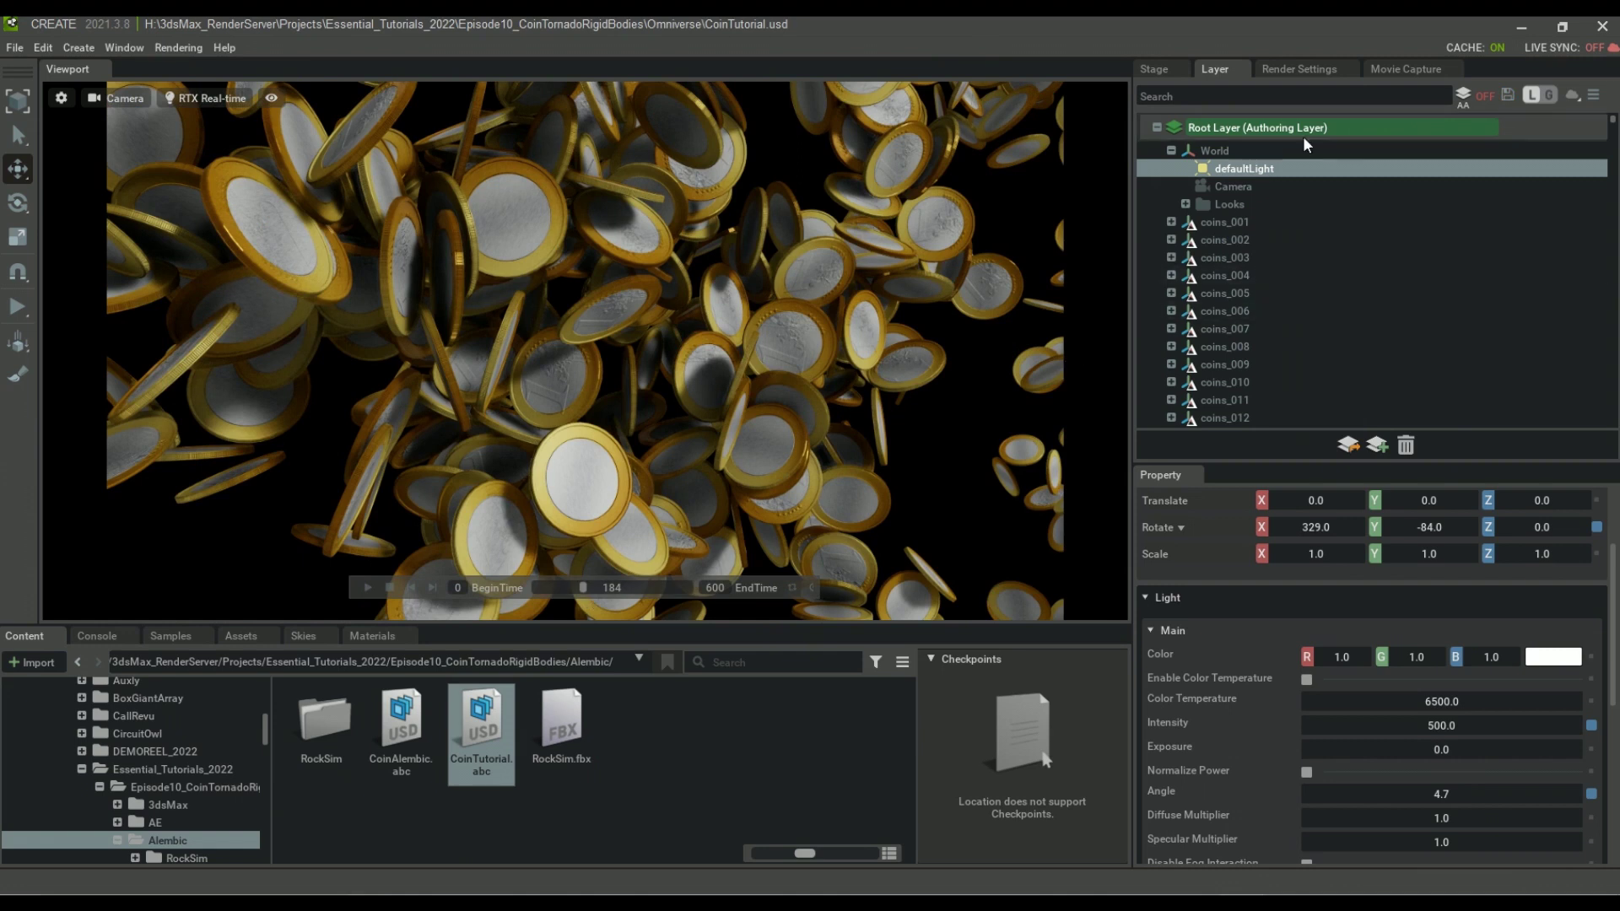
# Switch the viewport to RTX Path-Traced and raise Max Specular Bounces
pyautogui.click(1320, 69)
pyautogui.click(202, 98)
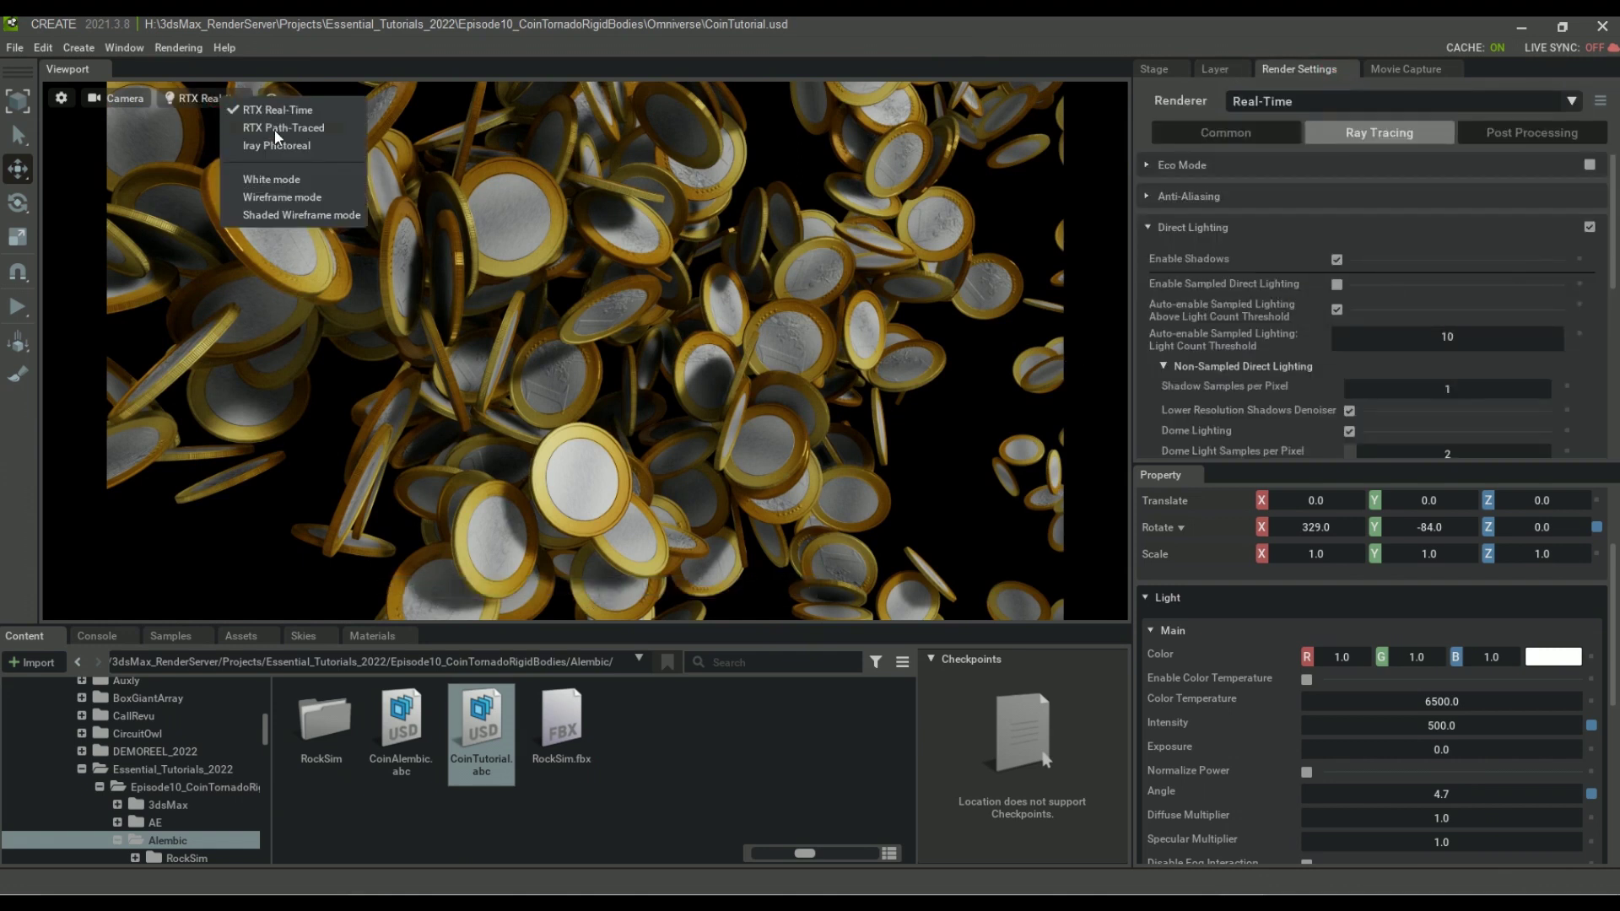
pyautogui.click(282, 127)
pyautogui.click(1240, 295)
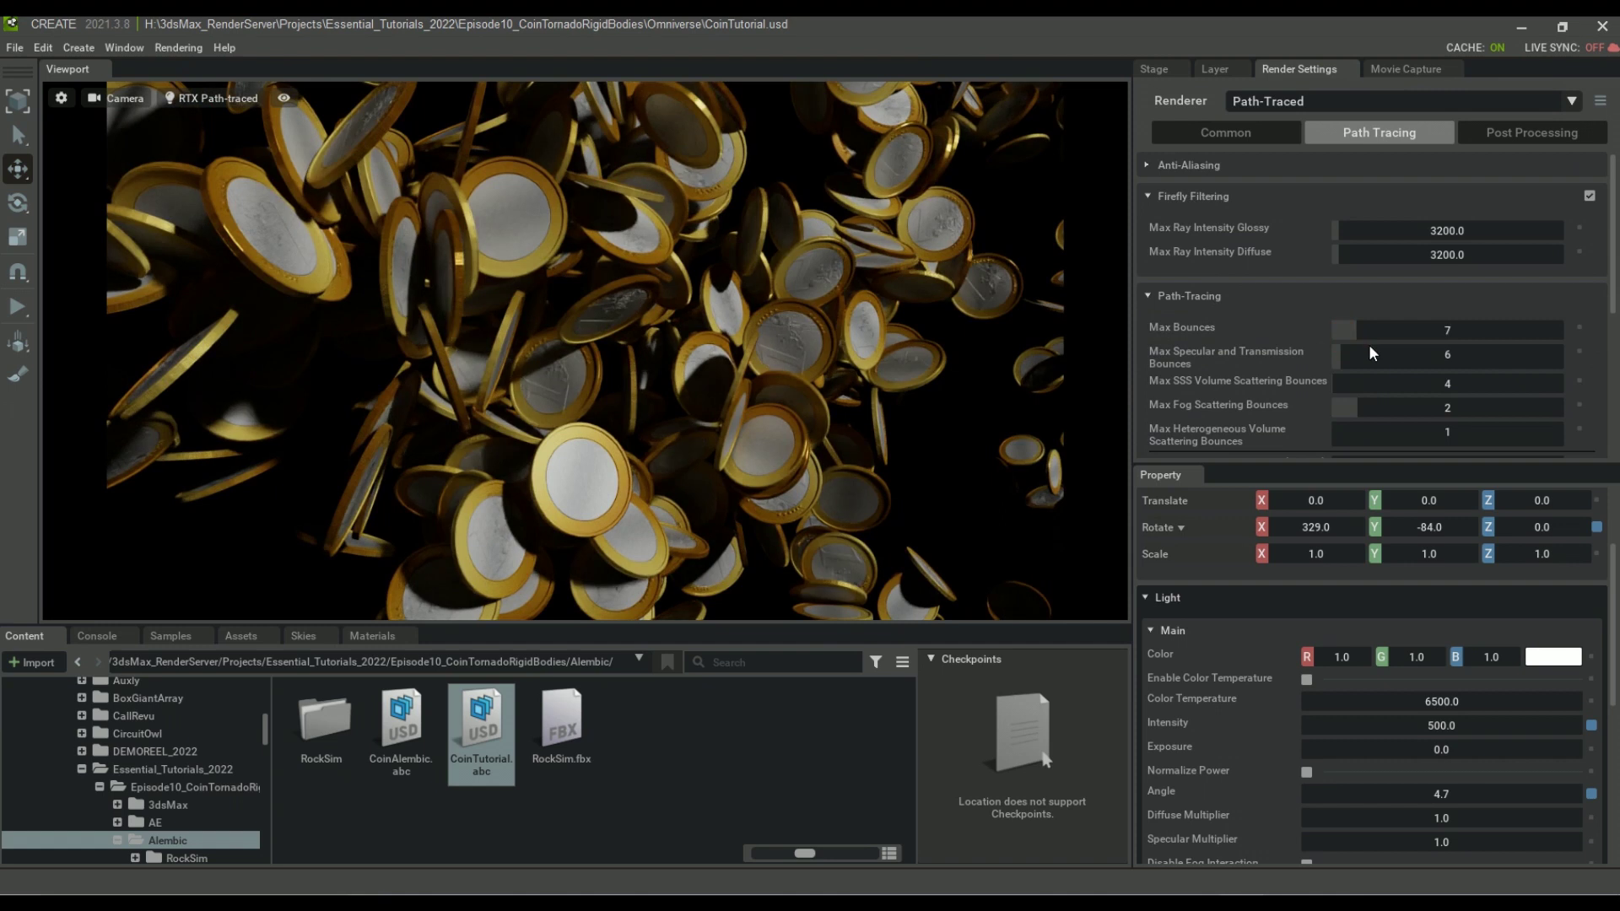
pyautogui.moveTo(1339, 363); pyautogui.dragTo(1379, 363)
pyautogui.scroll(-3, 1387, 280)
pyautogui.scroll(-2, 1414, 341)
pyautogui.scroll(-3, 1413, 341)
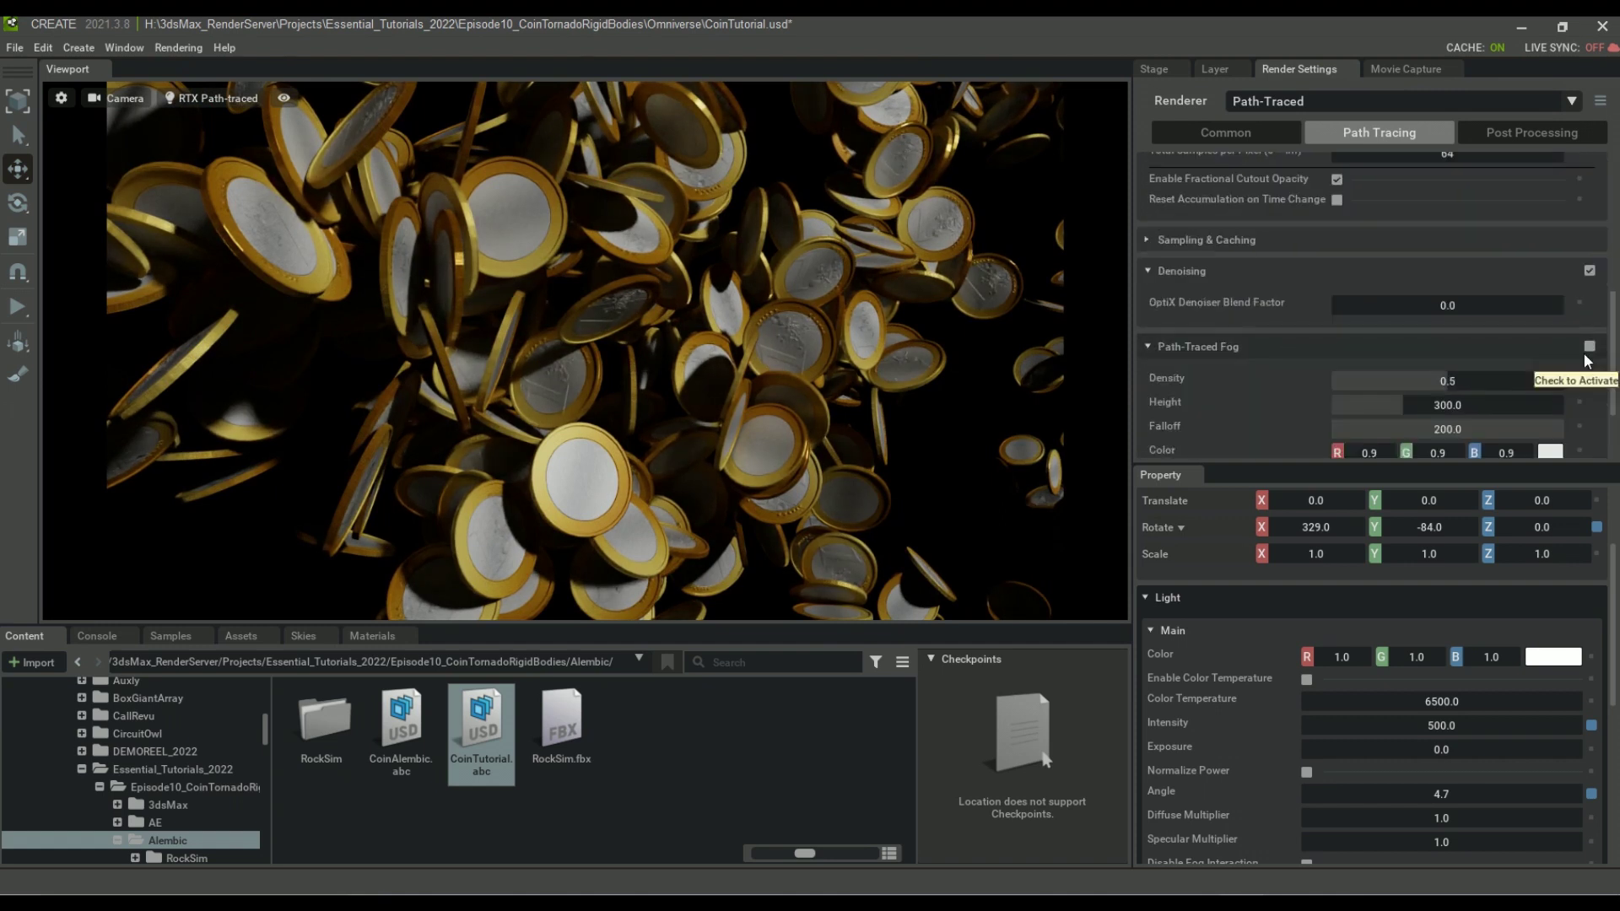
# Enable path-traced fog with density 0.57 and height about 207
pyautogui.click(1589, 346)
pyautogui.moveTo(1423, 387)
pyautogui.mouseDown()
pyautogui.moveTo(1374, 387)
pyautogui.moveTo(1516, 396)
pyautogui.mouseUp()
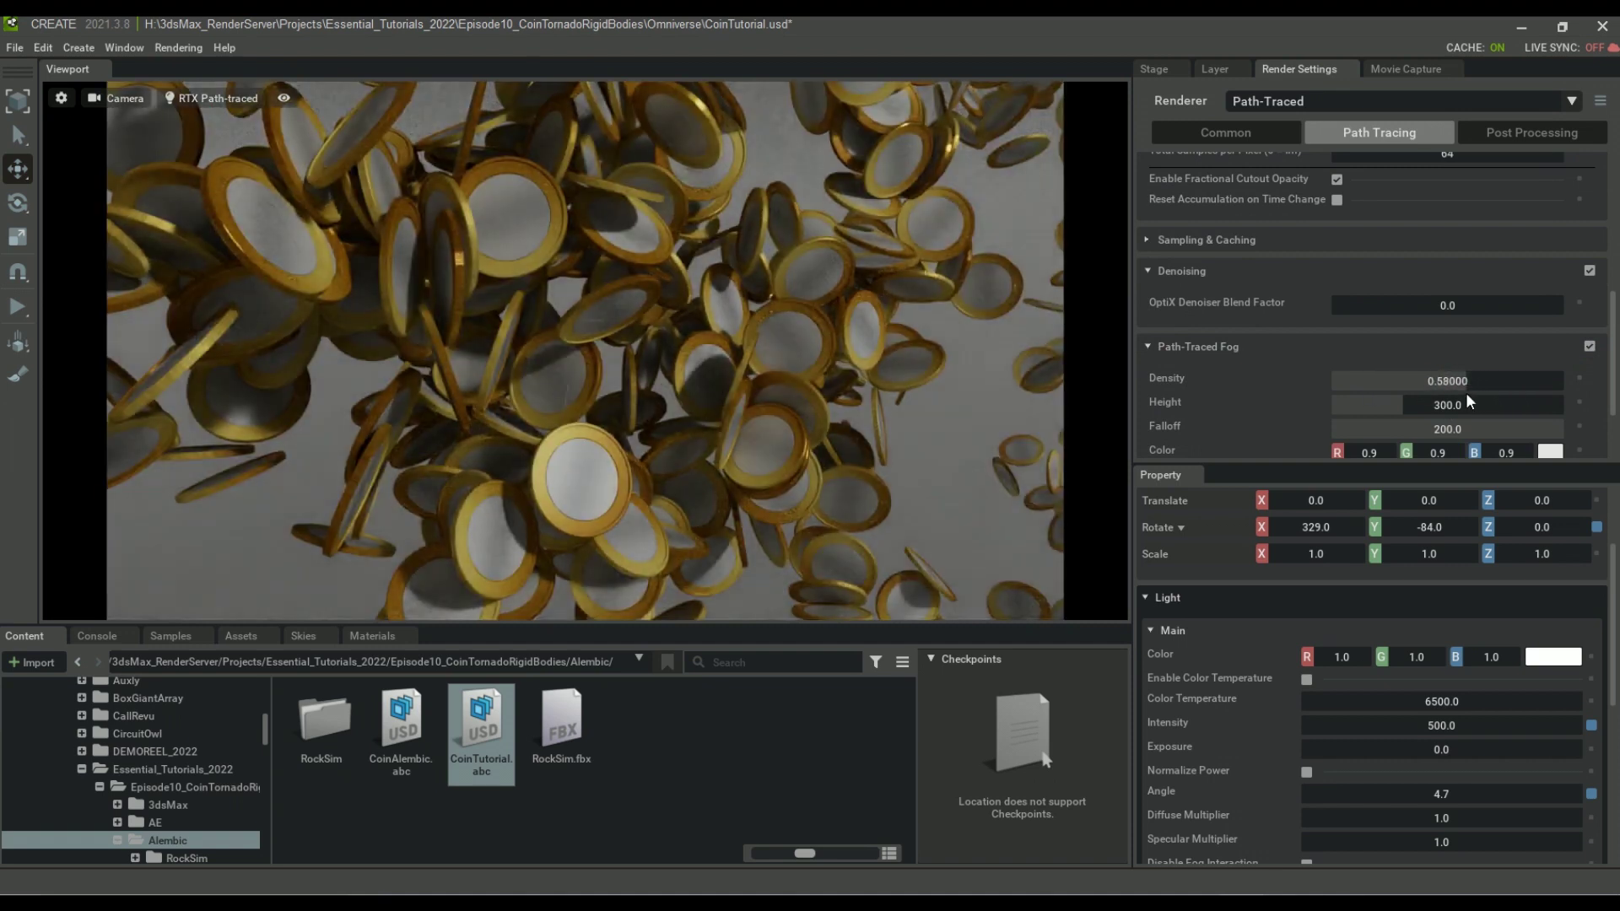
pyautogui.click(1465, 390)
pyautogui.moveTo(1378, 407); pyautogui.dragTo(1265, 405)
pyautogui.scroll(-2, 1445, 383)
# Set the fog colour to a warm pale yellow
pyautogui.click(1551, 354)
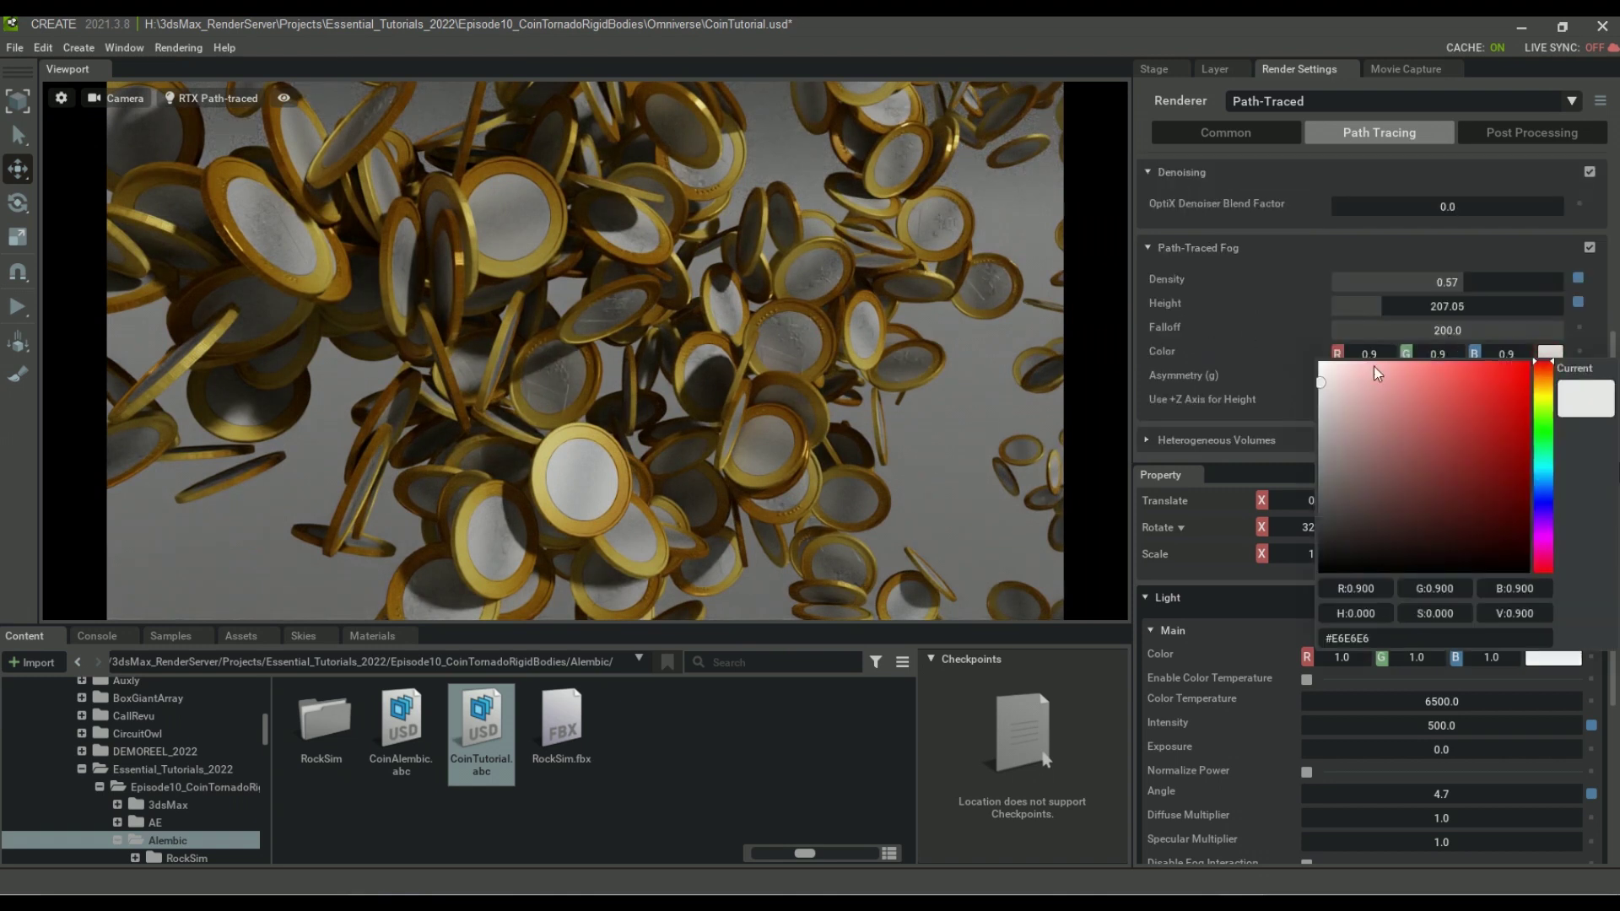
pyautogui.moveTo(1373, 372); pyautogui.dragTo(1351, 364)
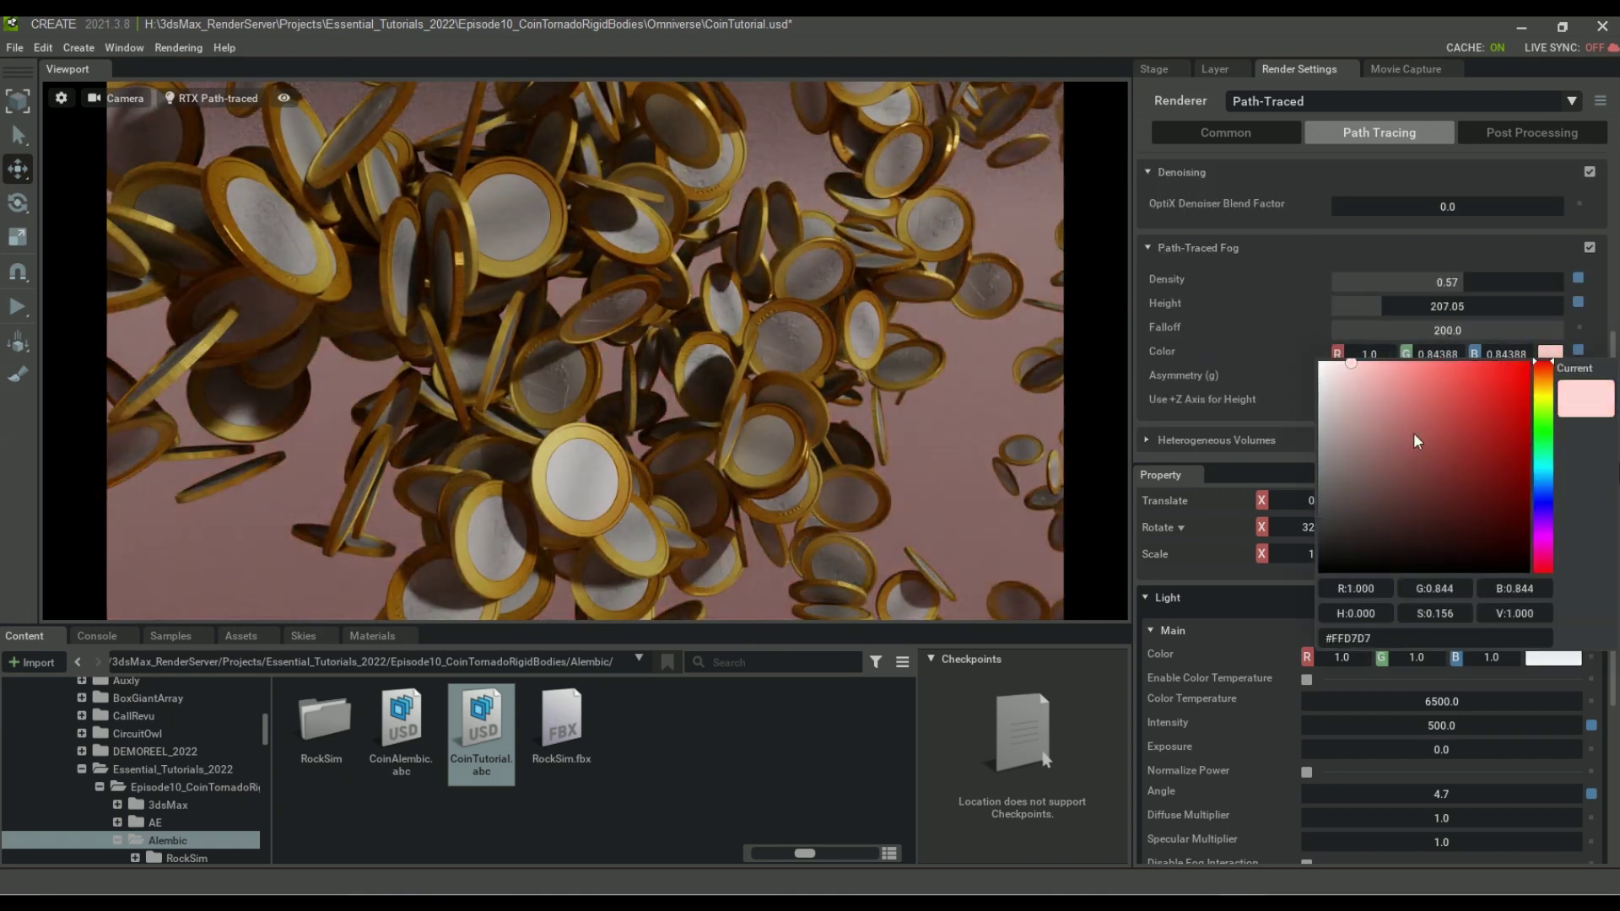
pyautogui.moveTo(1480, 372); pyautogui.dragTo(1394, 364)
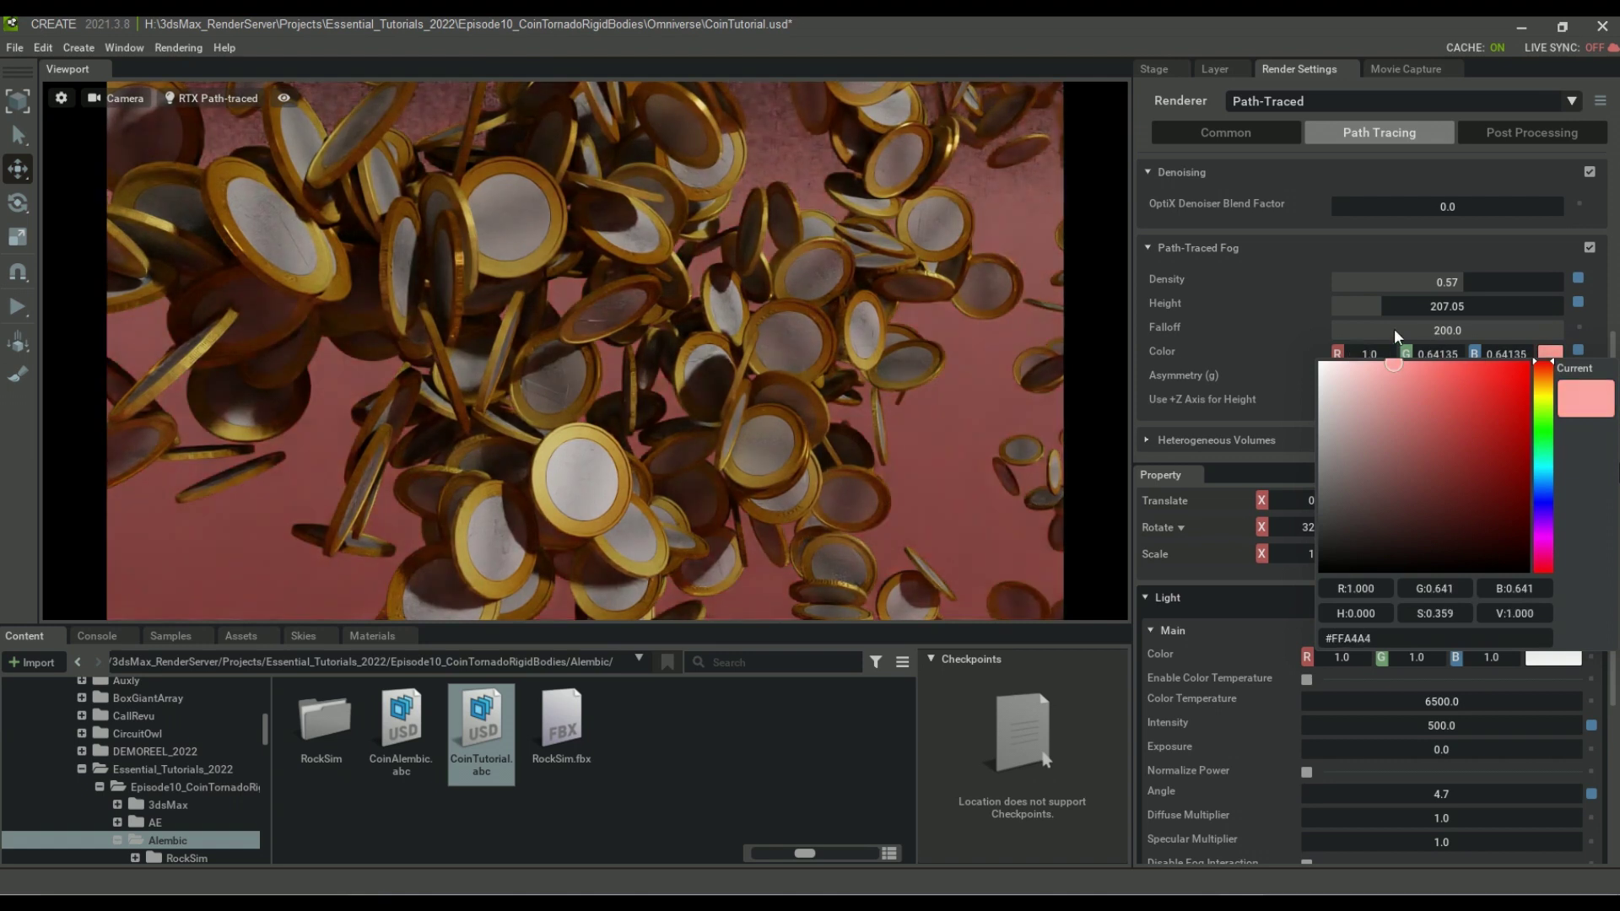
pyautogui.moveTo(1542, 433); pyautogui.dragTo(1542, 387)
pyautogui.moveTo(1348, 404); pyautogui.dragTo(1322, 405)
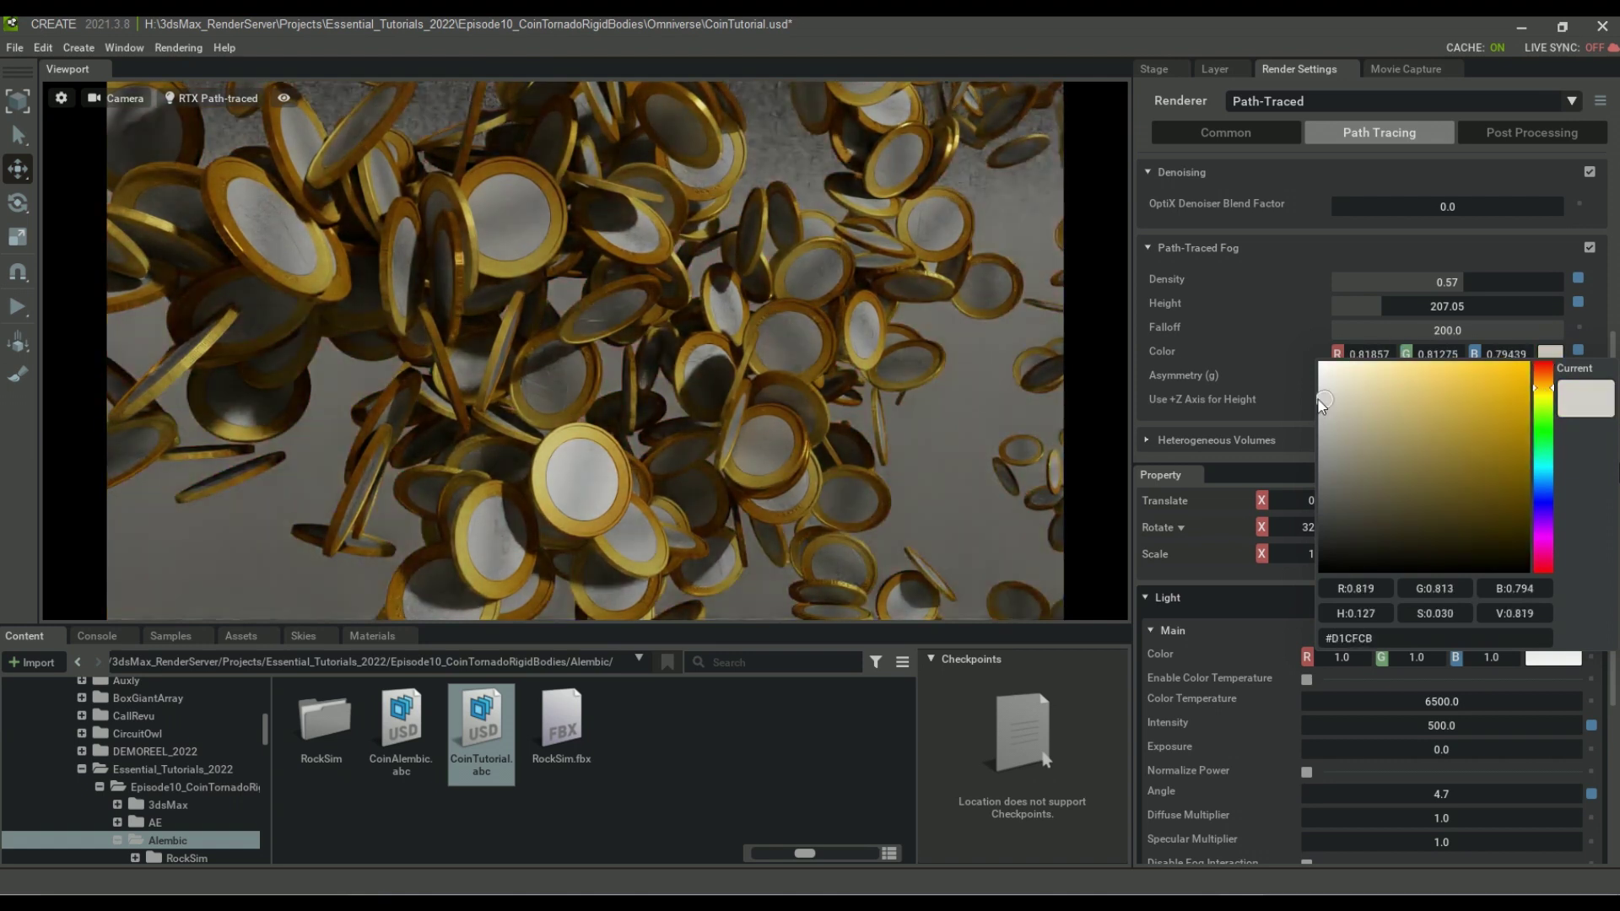
pyautogui.click(1359, 408)
pyautogui.scroll(-3, 1173, 553)
# Enable Auto Exposure and Chromatic Aberration with subtle strengths
pyautogui.click(1501, 131)
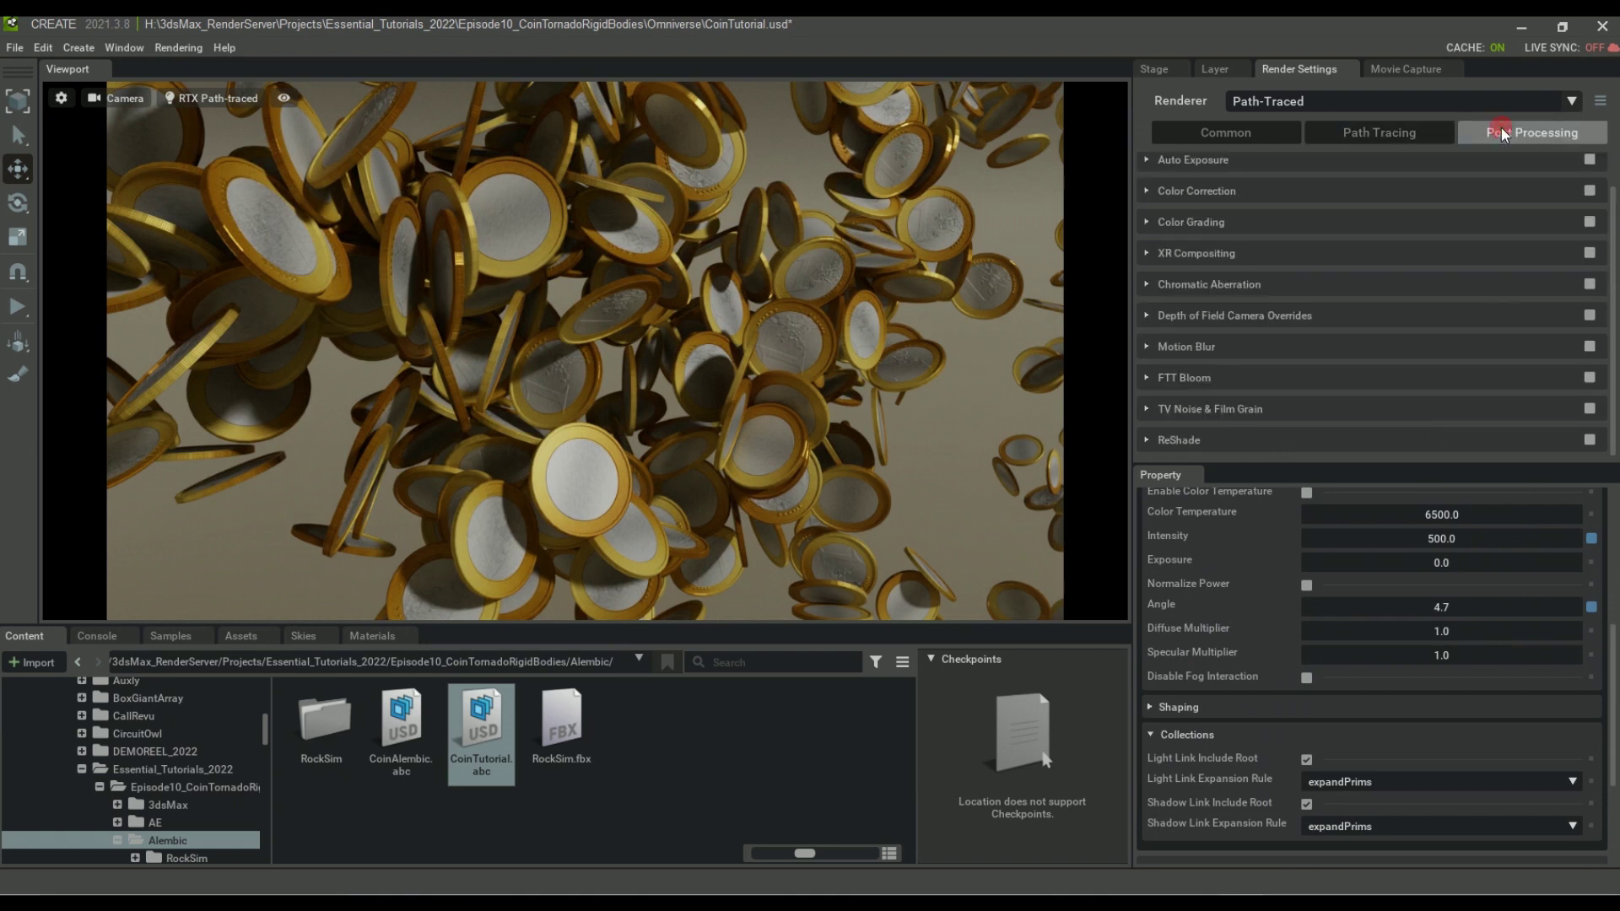
pyautogui.click(1589, 159)
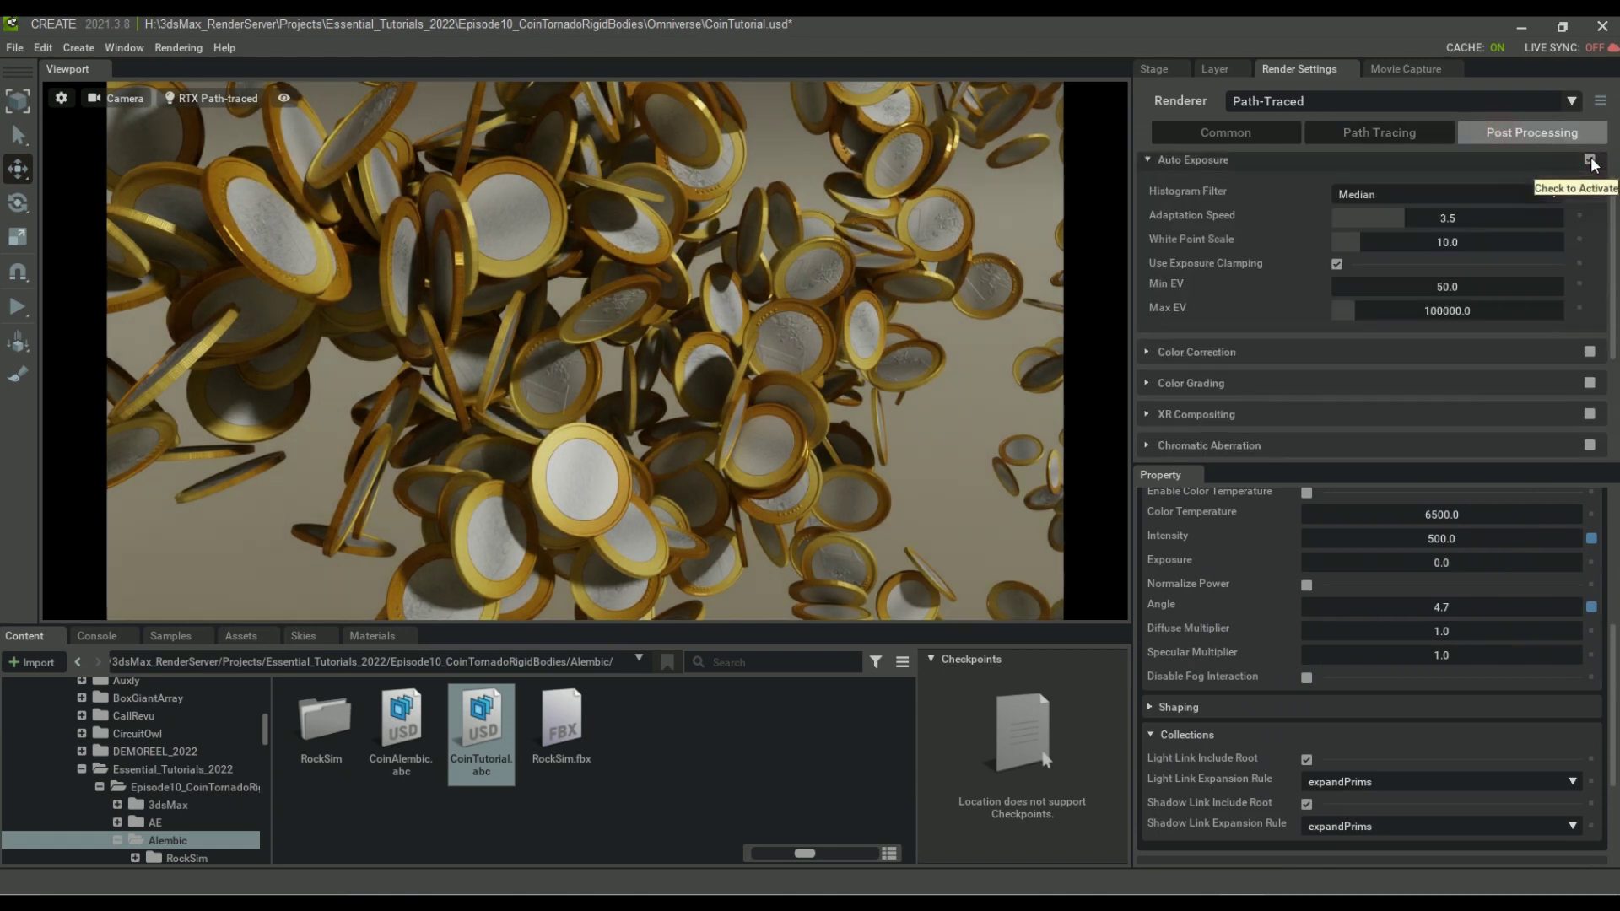
pyautogui.scroll(-2, 1218, 383)
pyautogui.scroll(-2, 1333, 391)
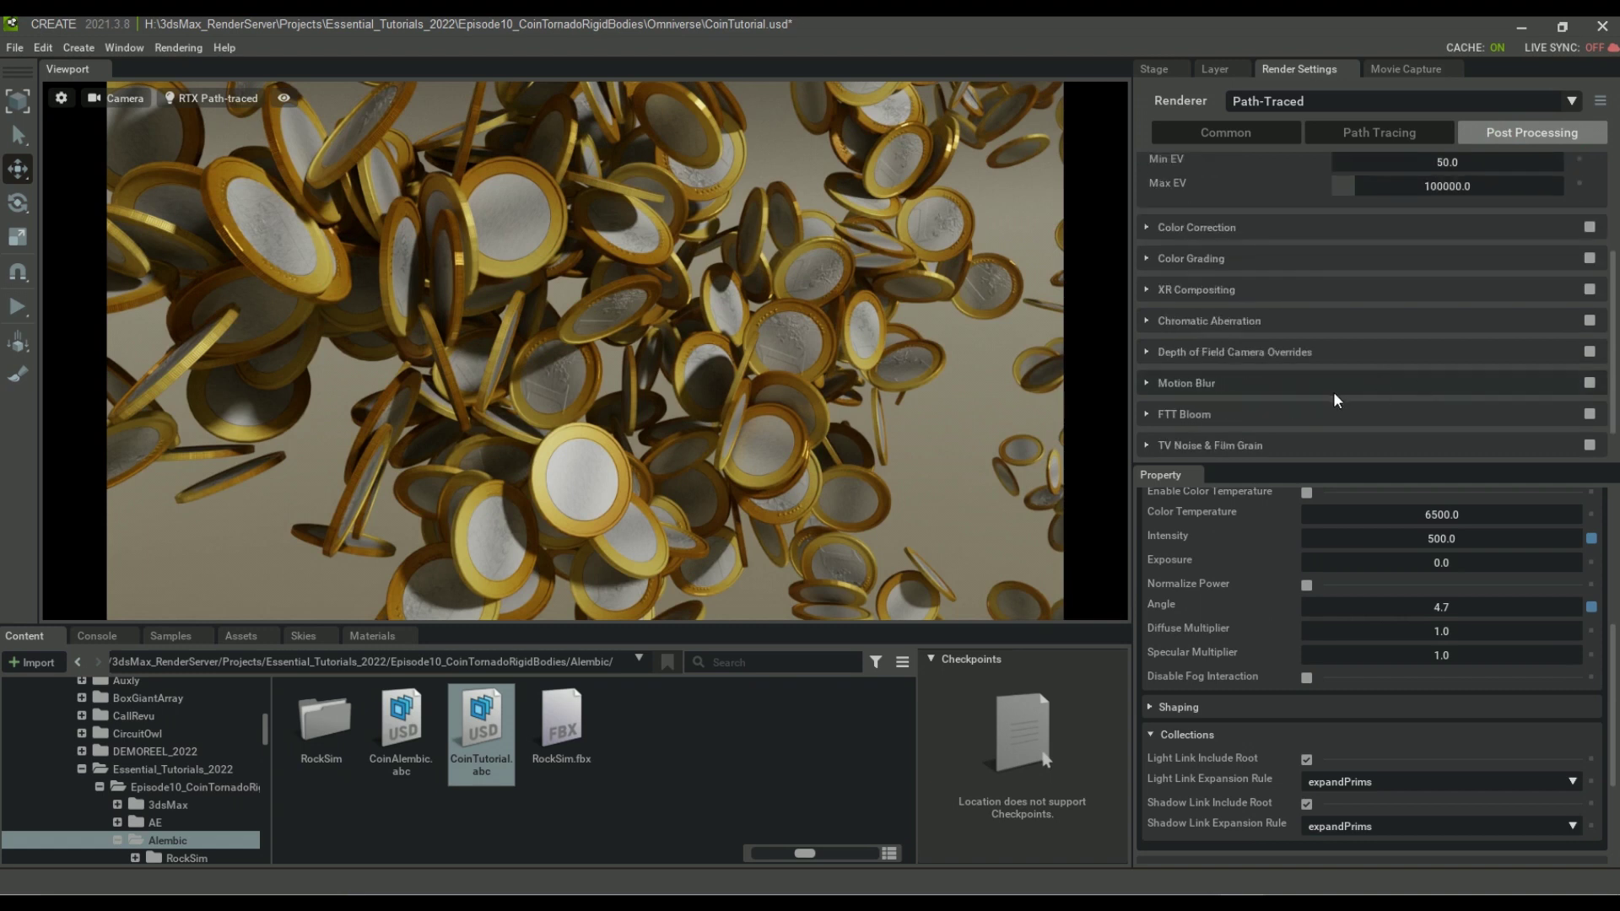
pyautogui.click(1590, 284)
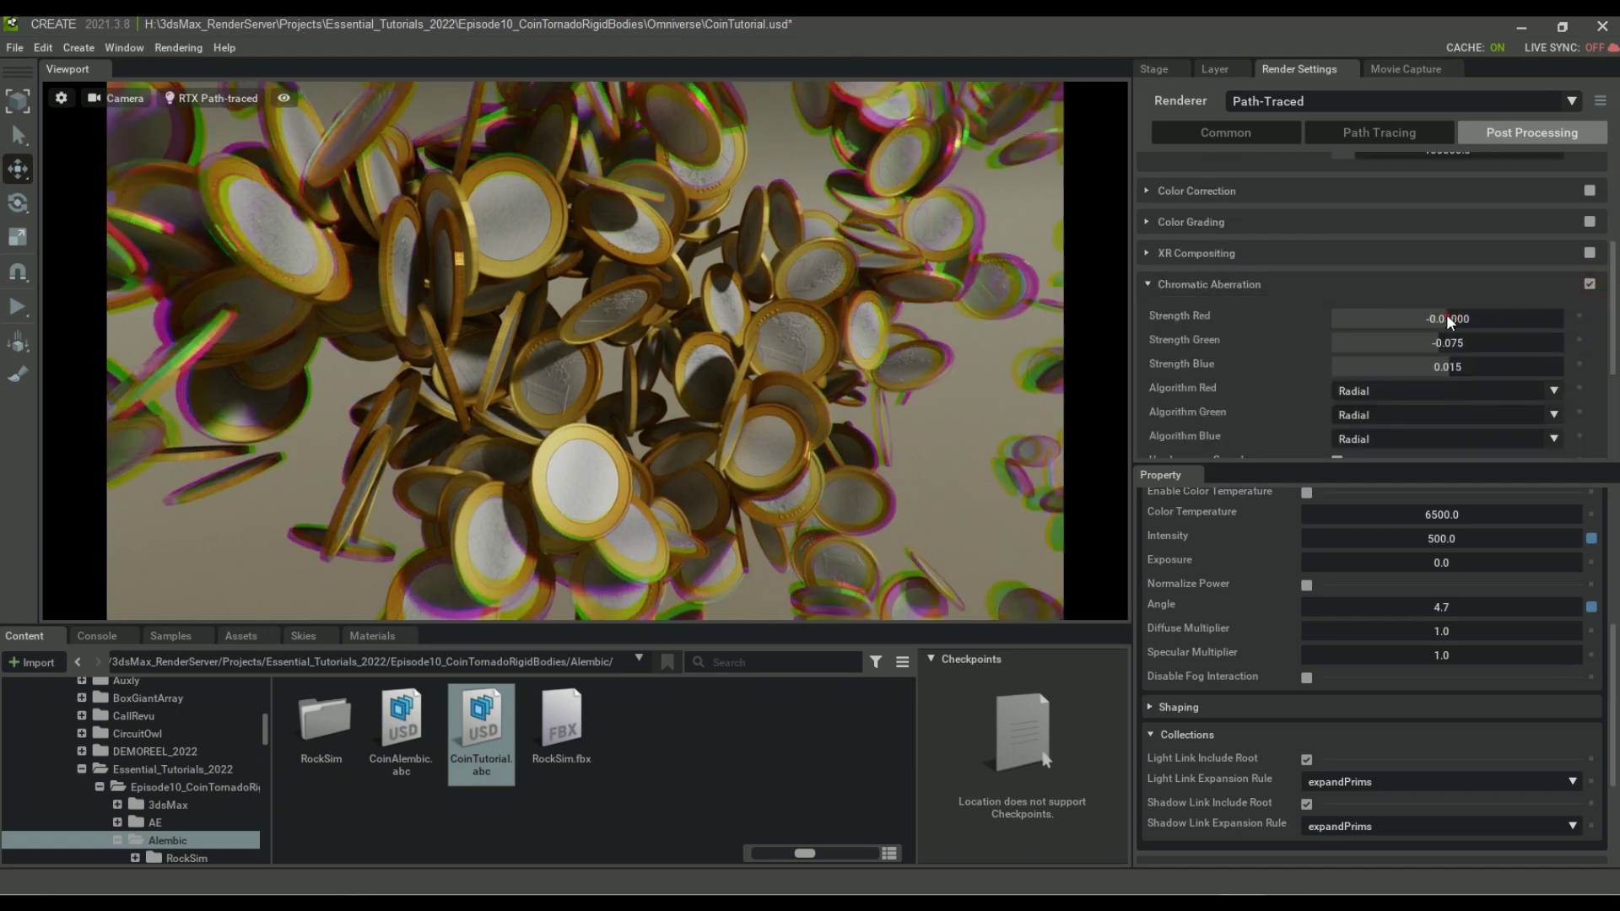
pyautogui.moveTo(1451, 319); pyautogui.dragTo(1432, 319)
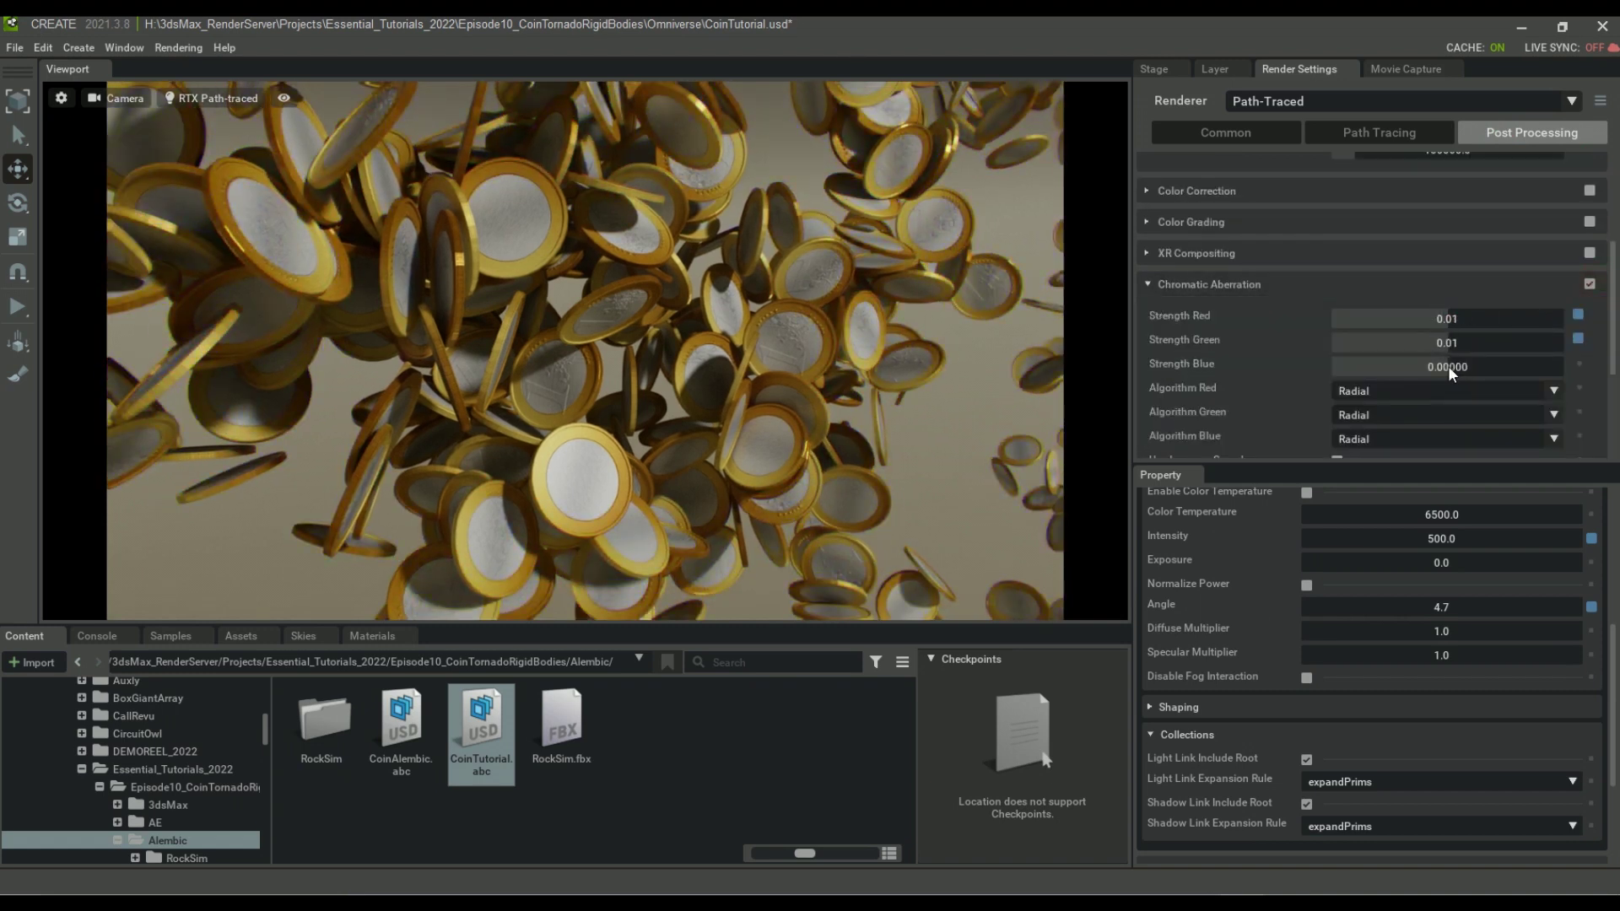
pyautogui.click(1589, 285)
# Enable Motion Blur and FTT Bloom with a scale of 0.05
pyautogui.scroll(-3, 1223, 371)
pyautogui.scroll(-2, 1259, 327)
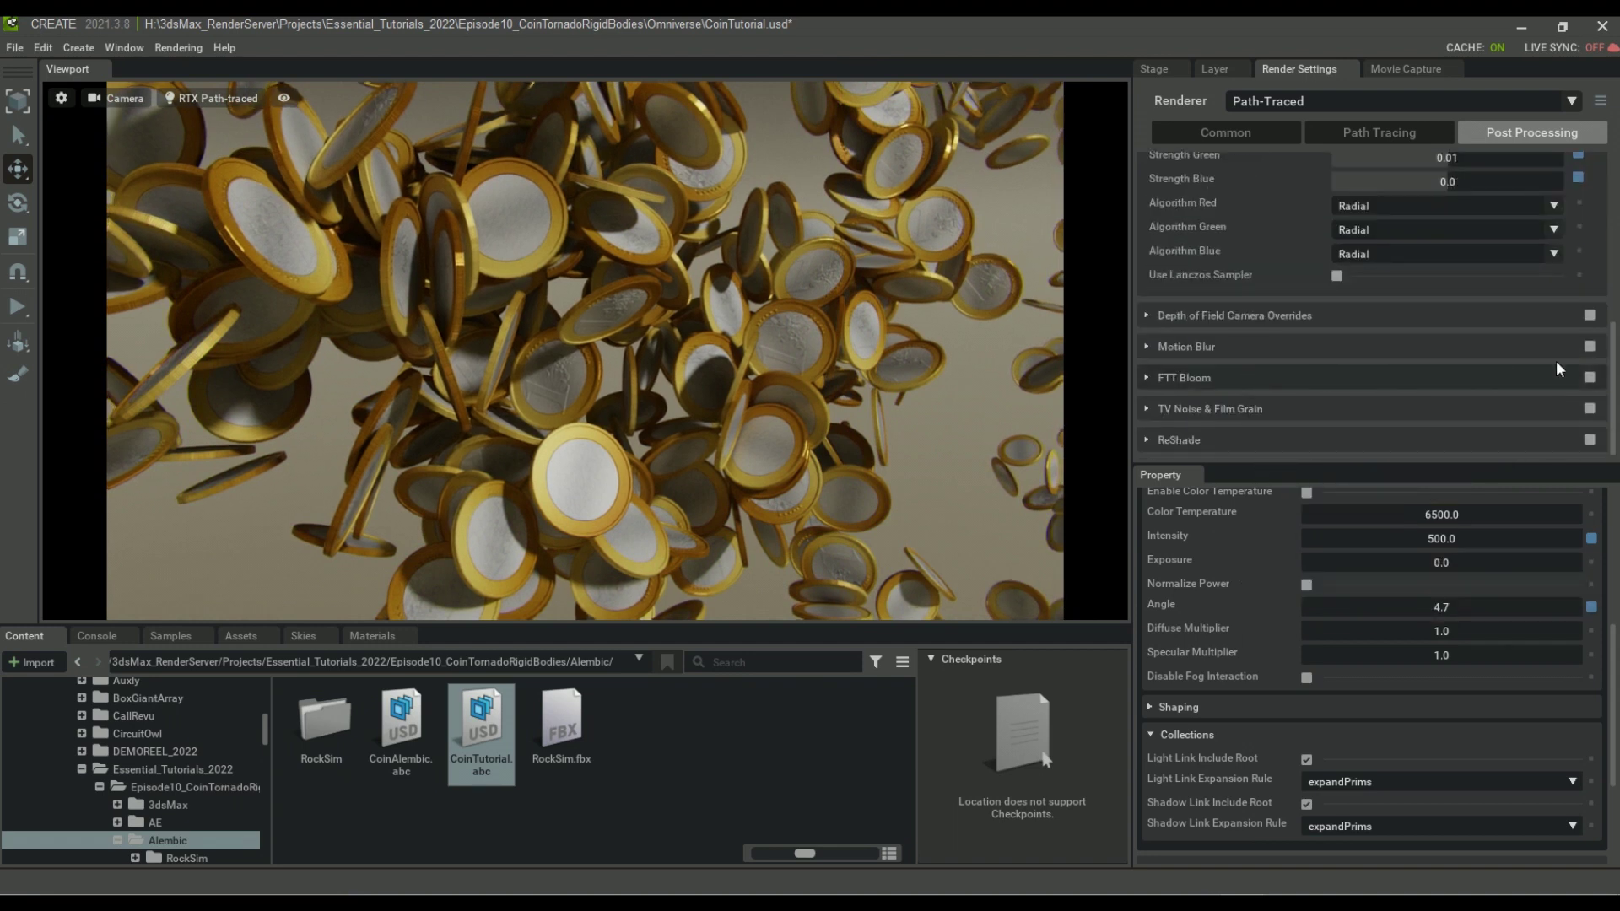
pyautogui.click(1589, 346)
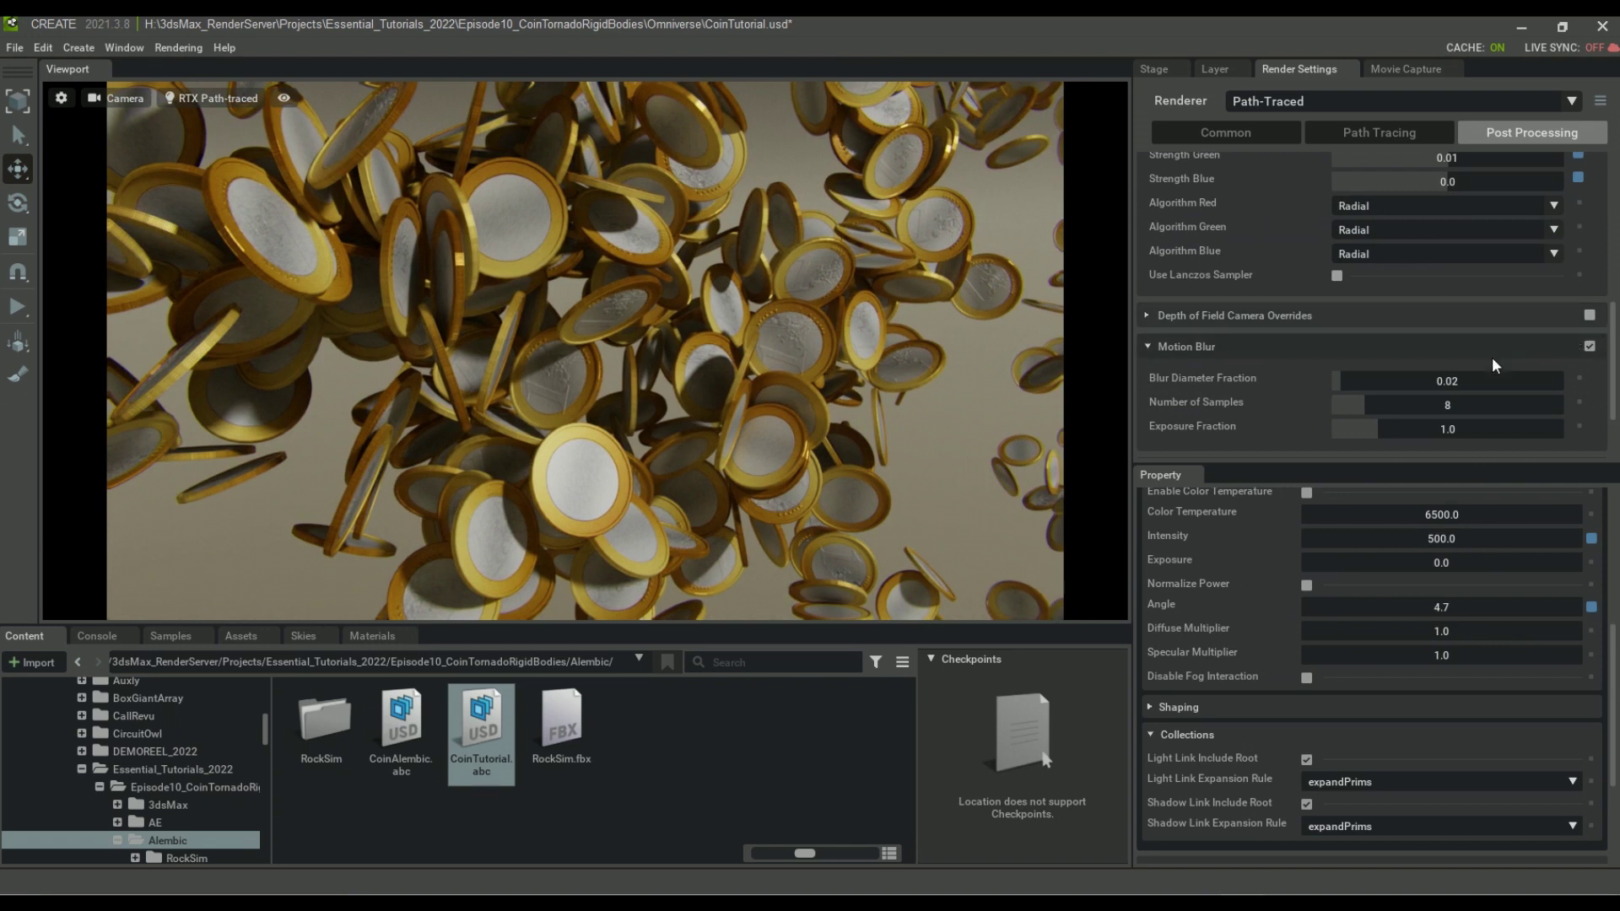
pyautogui.scroll(-2, 1299, 371)
pyautogui.click(1589, 379)
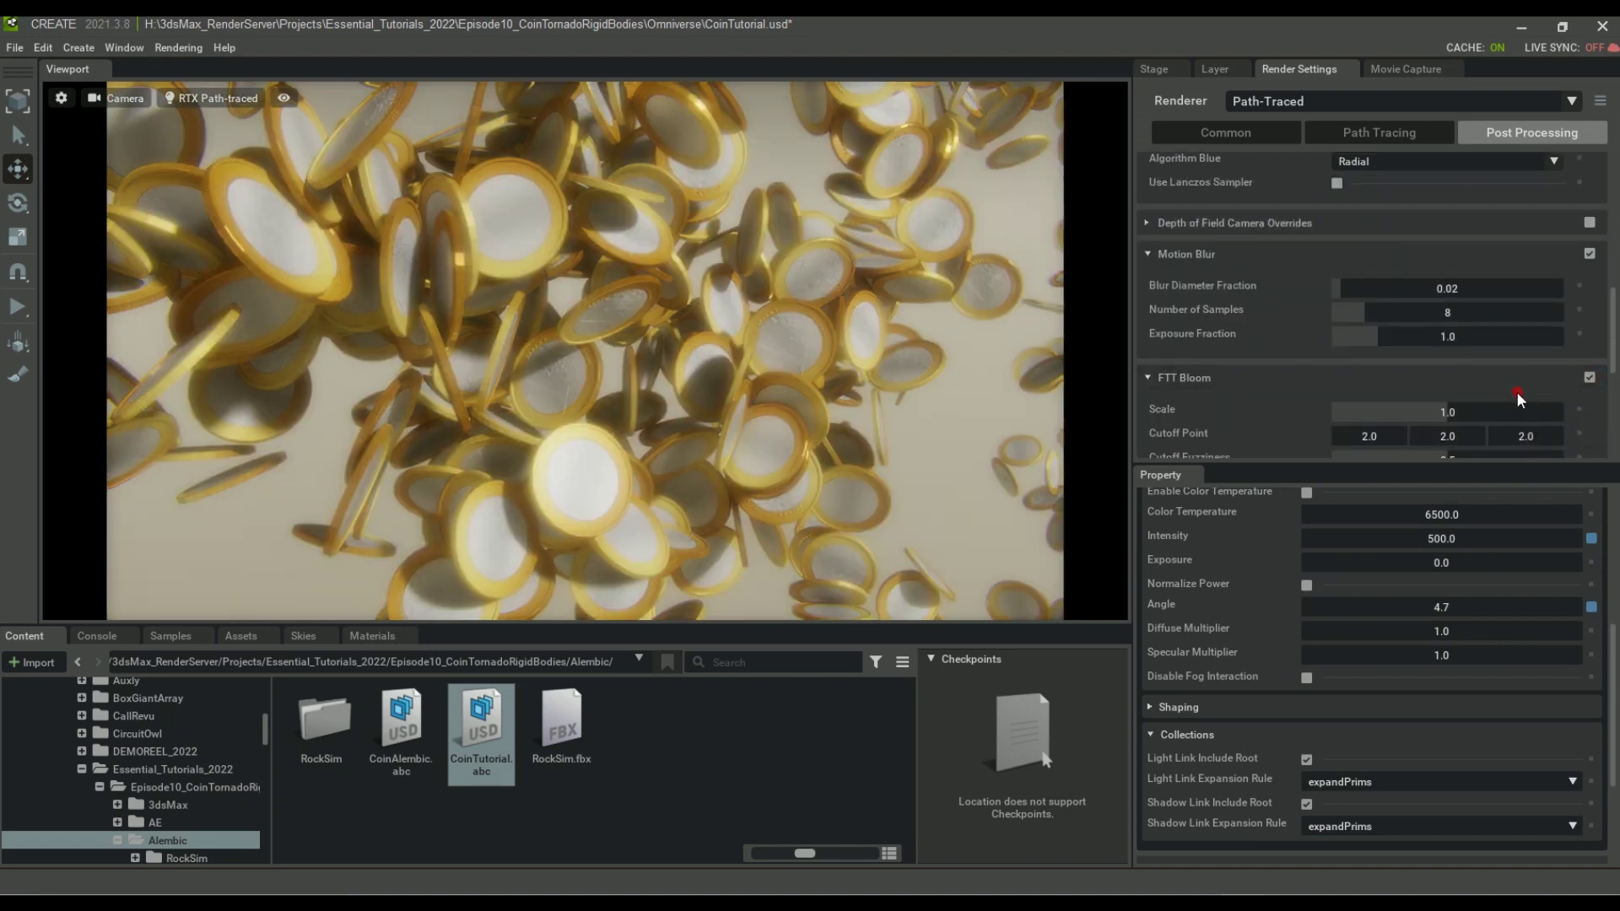
pyautogui.moveTo(1463, 420); pyautogui.dragTo(1454, 391)
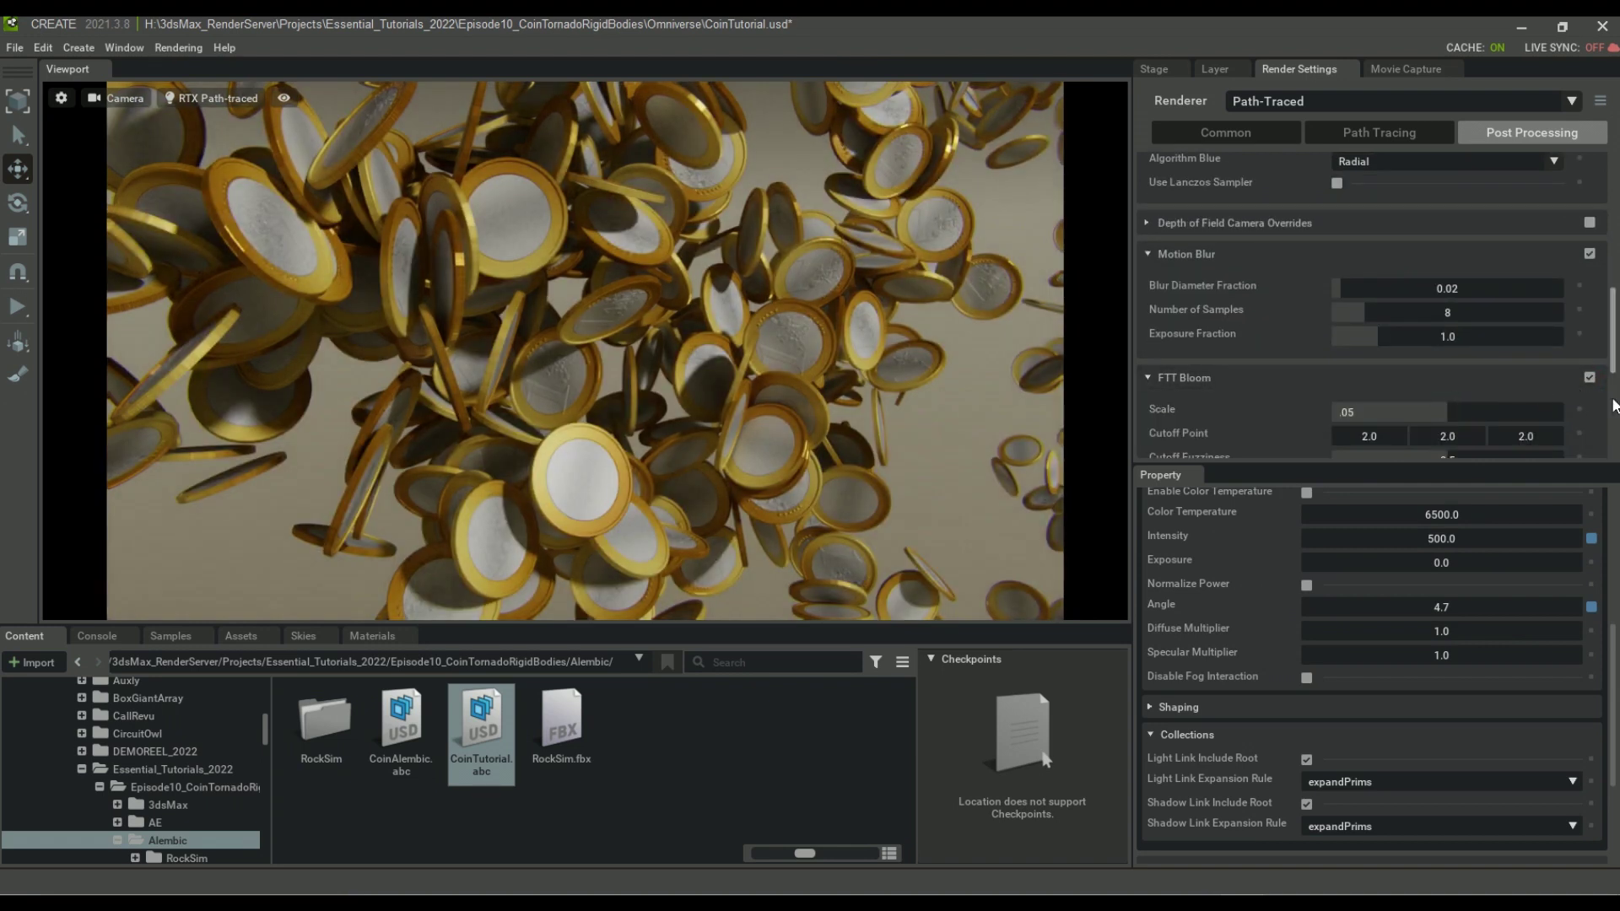
pyautogui.click(1589, 379)
pyautogui.scroll(-2, 1273, 414)
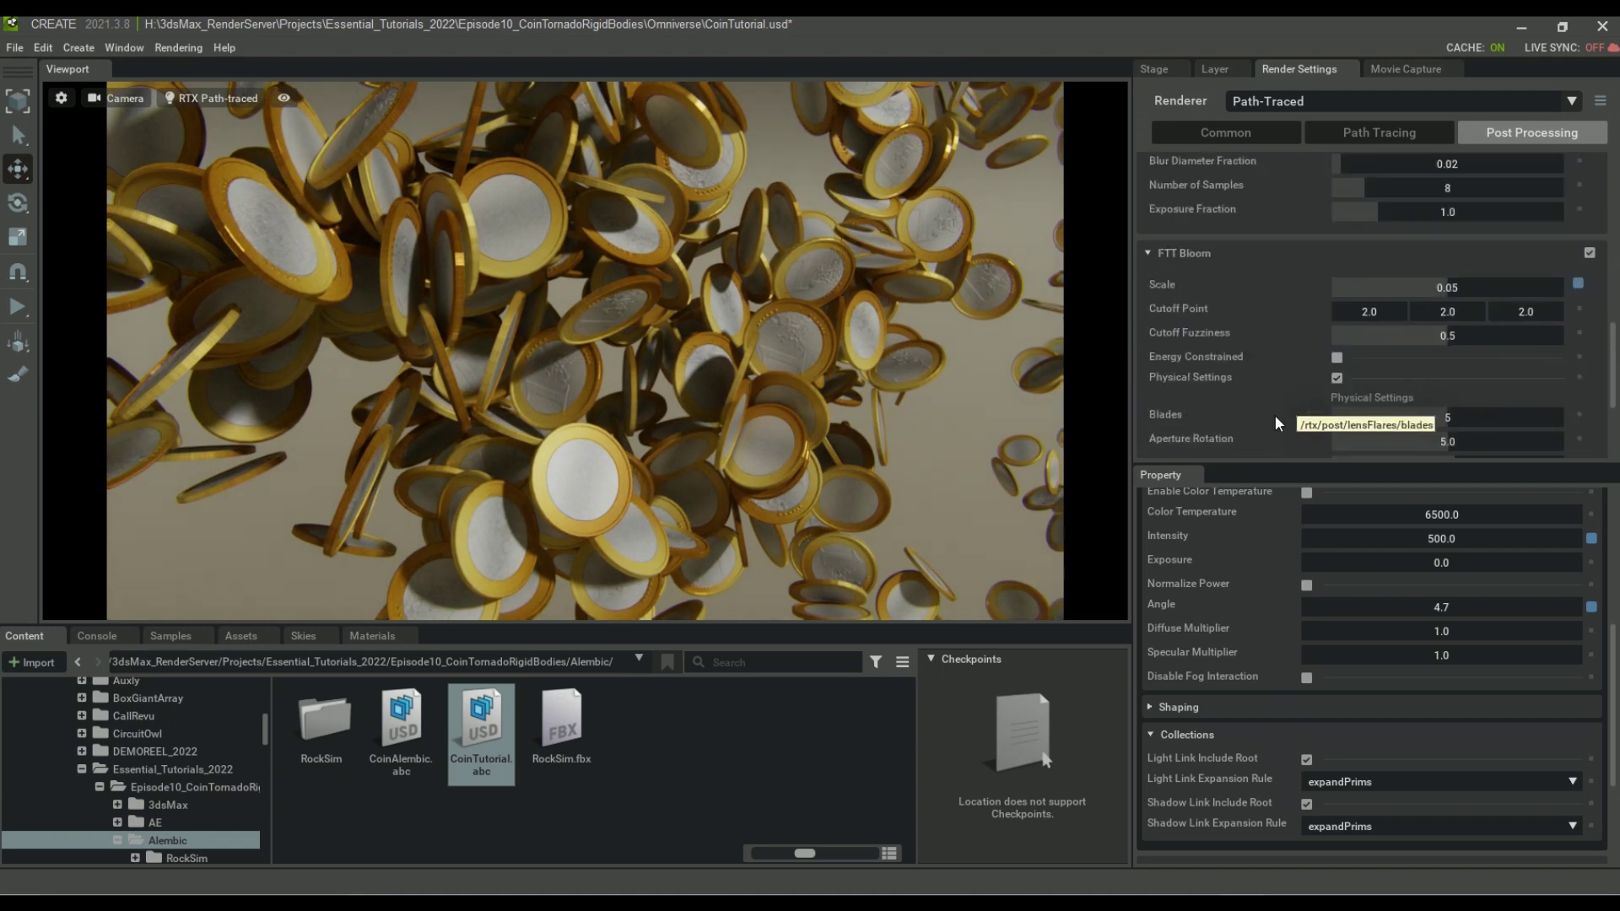
pyautogui.scroll(-4, 1274, 405)
# Give the camera depth of field with focus distance 35, trying an f-stop of 0.1
pyautogui.scroll(-3, 1455, 815)
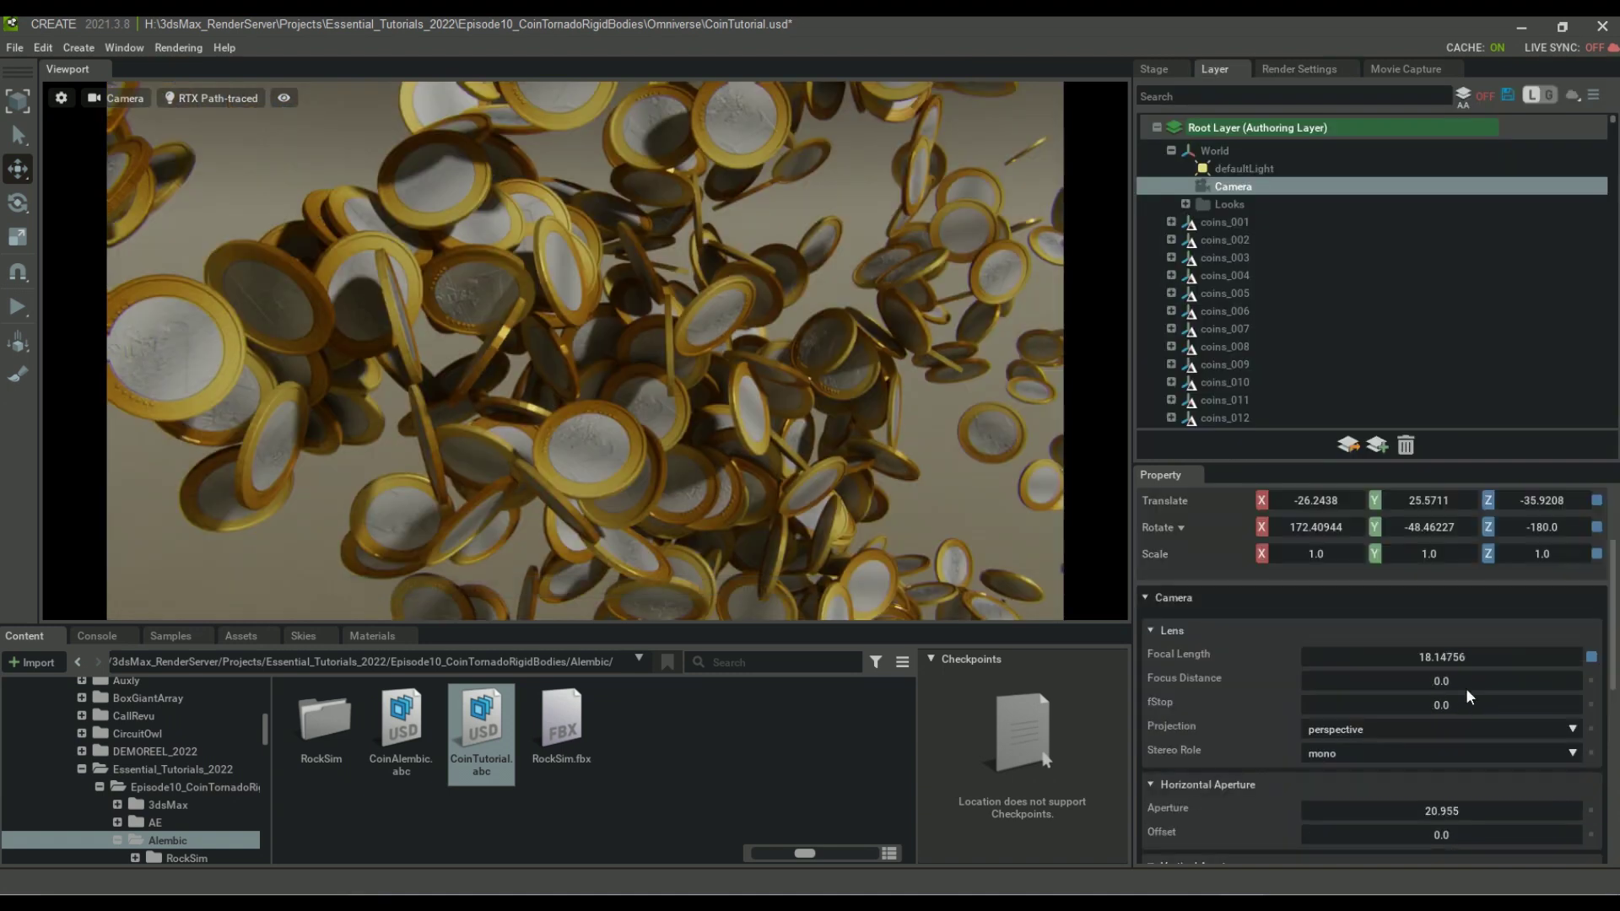
pyautogui.doubleClick(1457, 702)
pyautogui.write('0.1')
pyautogui.press('Return')
pyautogui.moveTo(1442, 677); pyautogui.dragTo(1540, 674)
pyautogui.write('500')
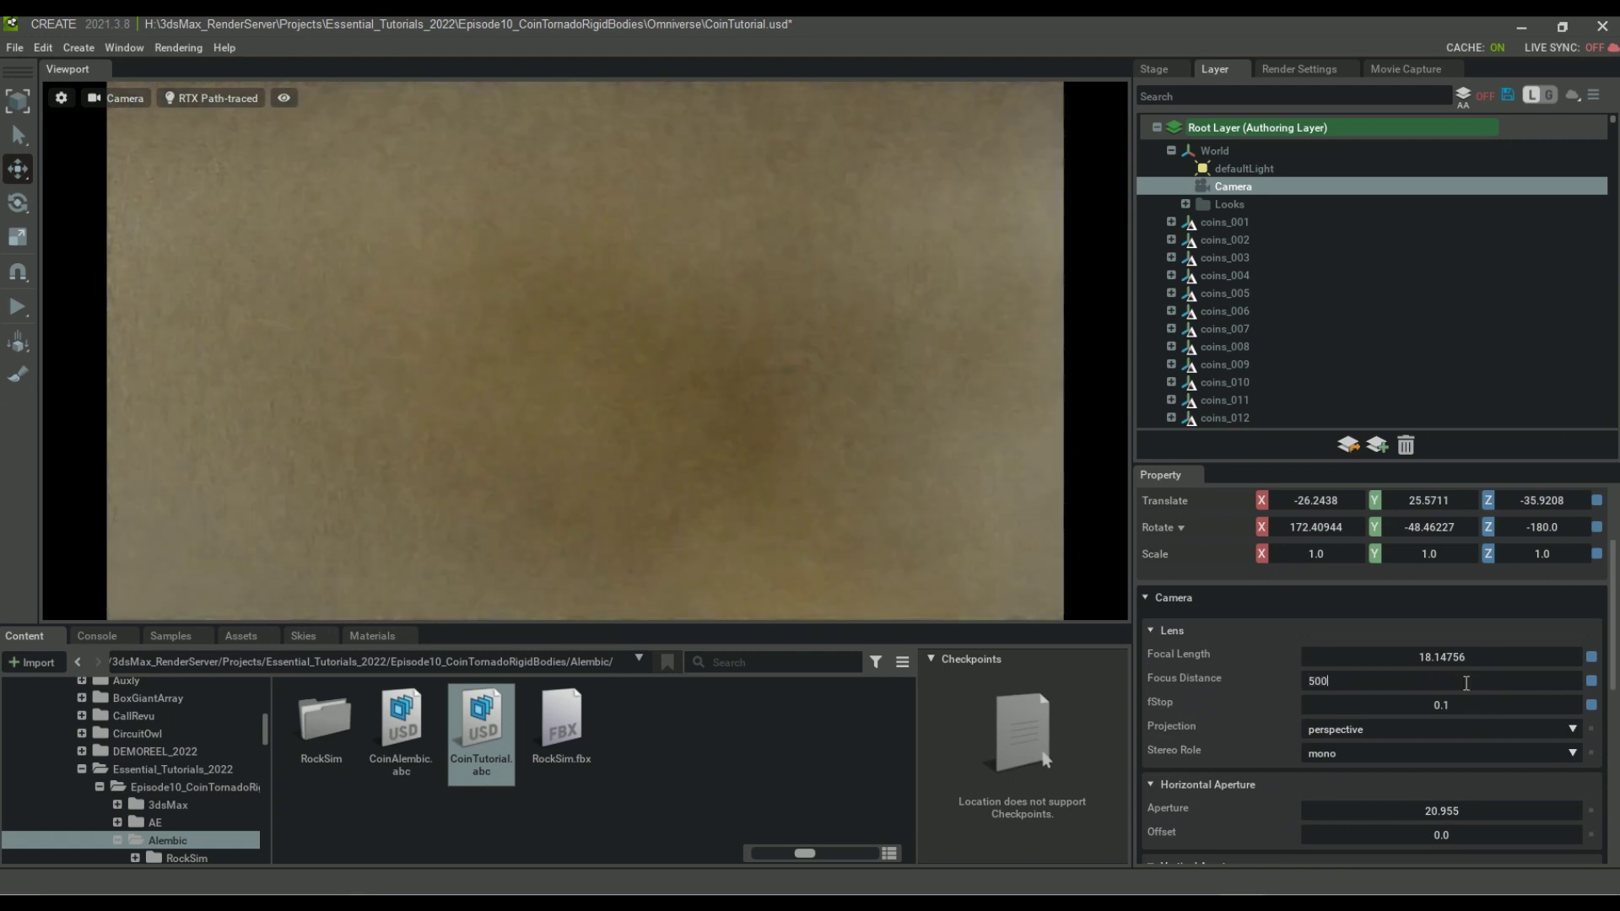
pyautogui.press('Return')
pyautogui.write('5')
pyautogui.doubleClick(1327, 675)
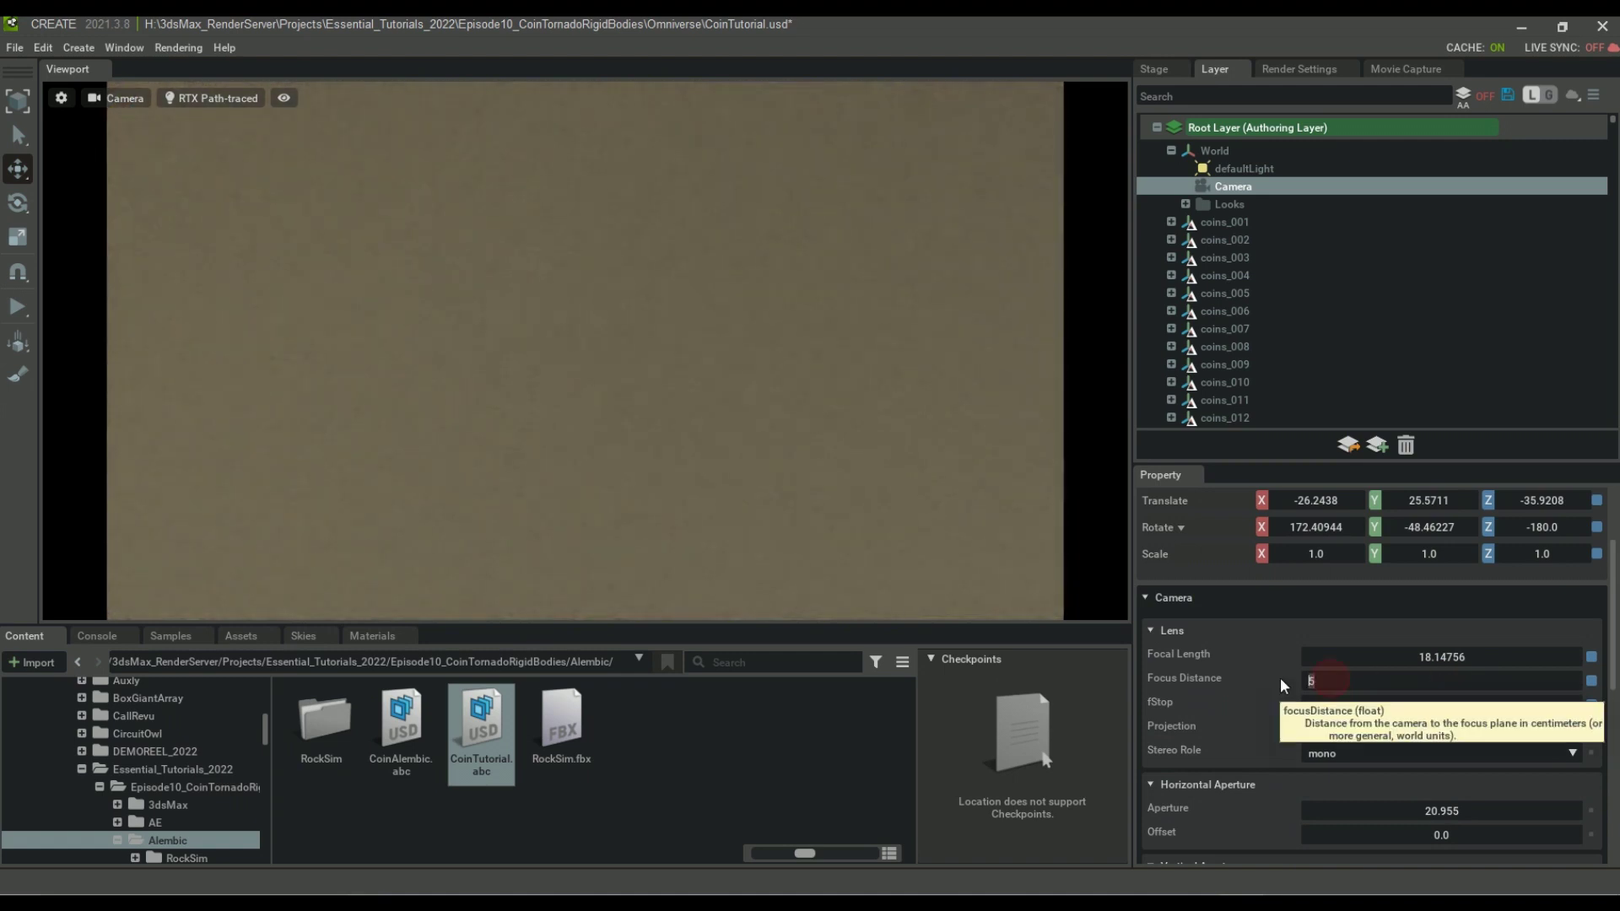
pyautogui.write('35')
# Set the camera f-stop to 2.0
pyautogui.moveTo(1424, 707); pyautogui.dragTo(1455, 706)
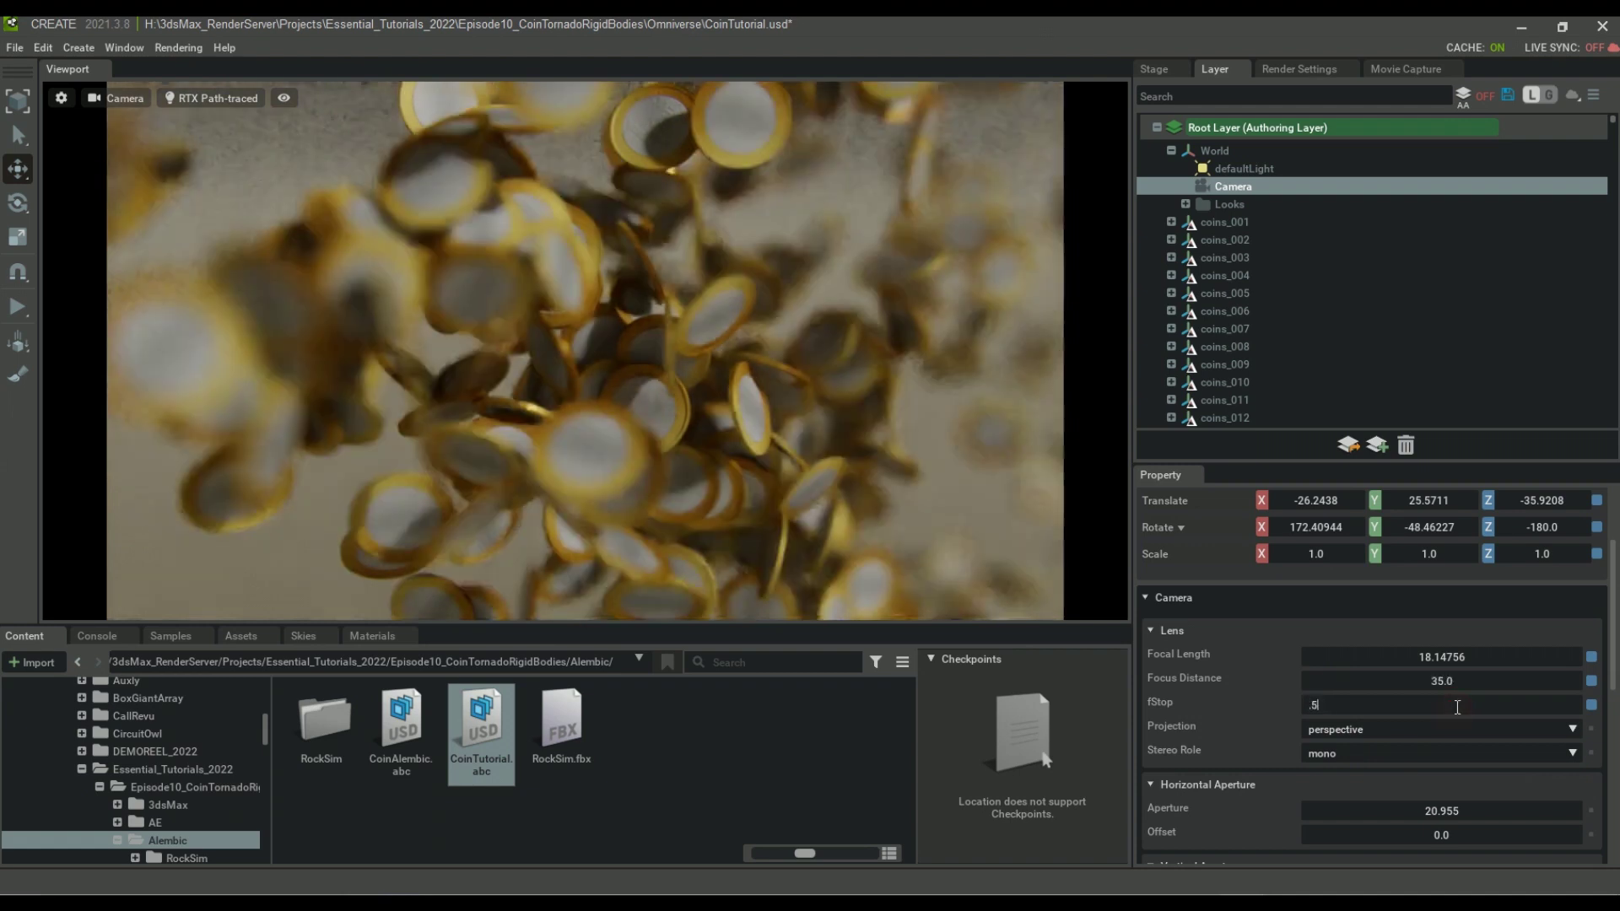
pyautogui.press('Return')
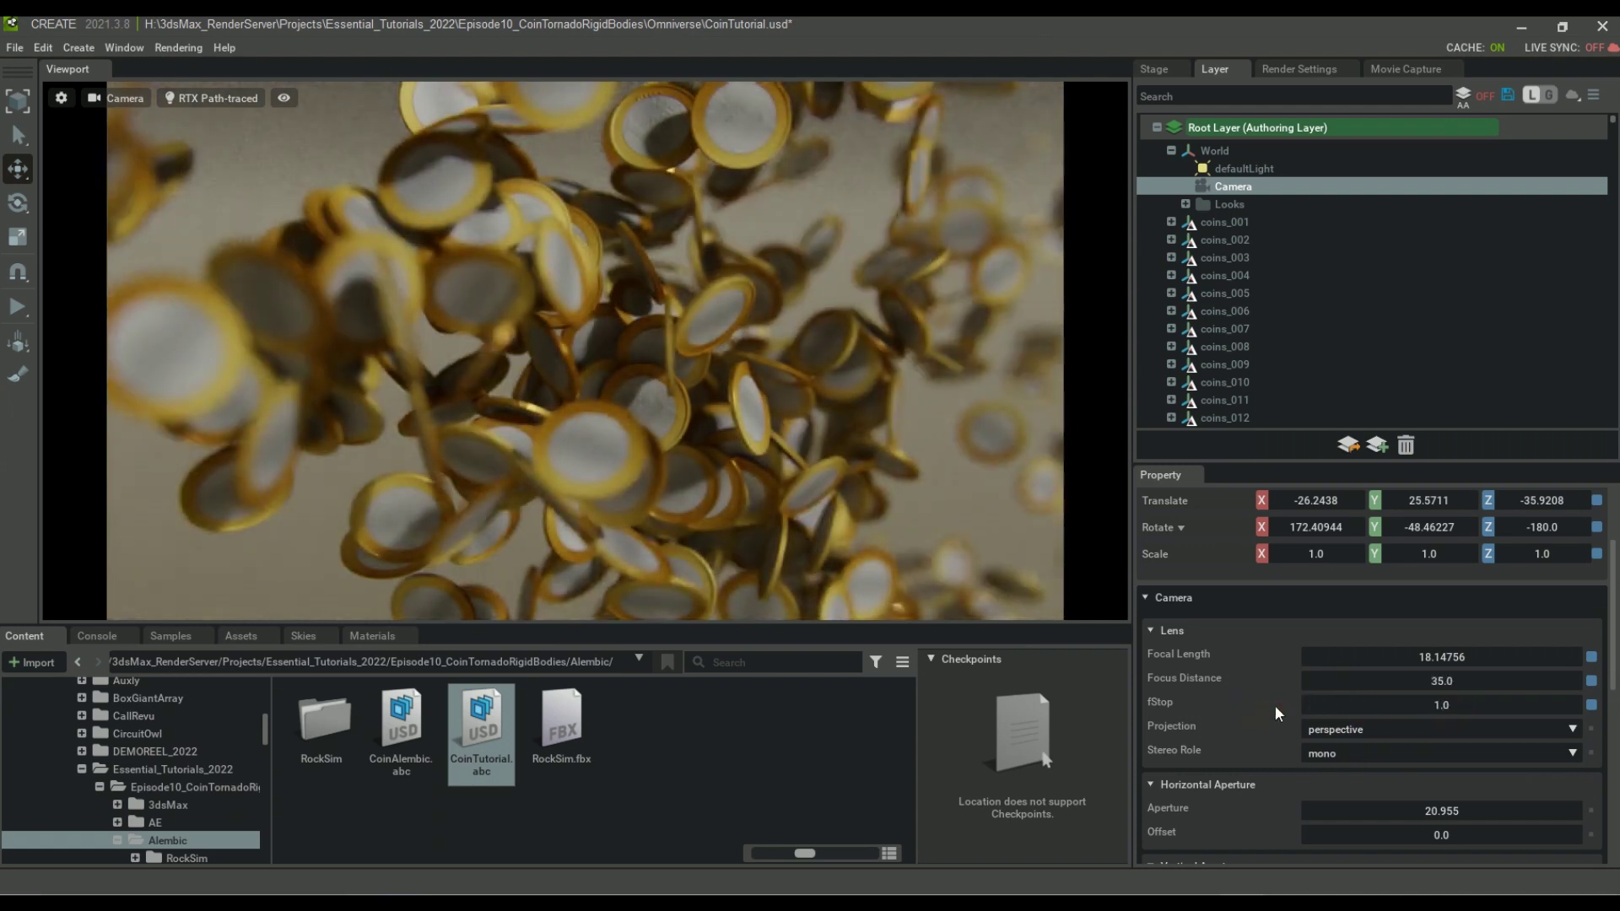
pyautogui.write('2')
pyautogui.press('Return')
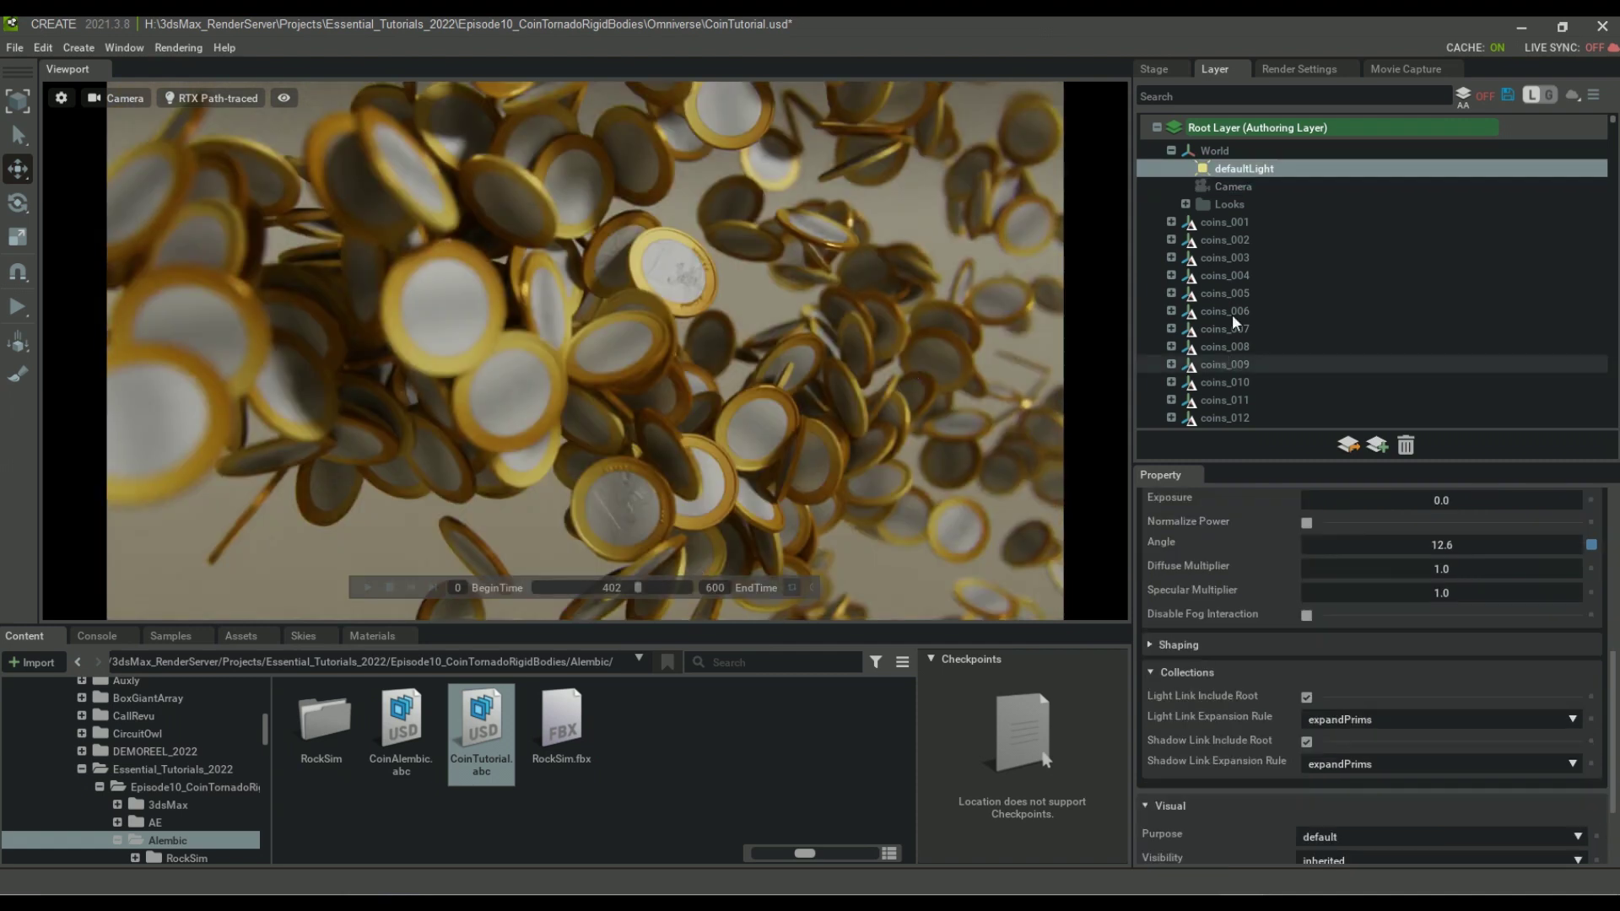
# Turn off Path-Traced Fog in the path-tracing render settings
pyautogui.click(1303, 69)
pyautogui.scroll(-1, 1329, 428)
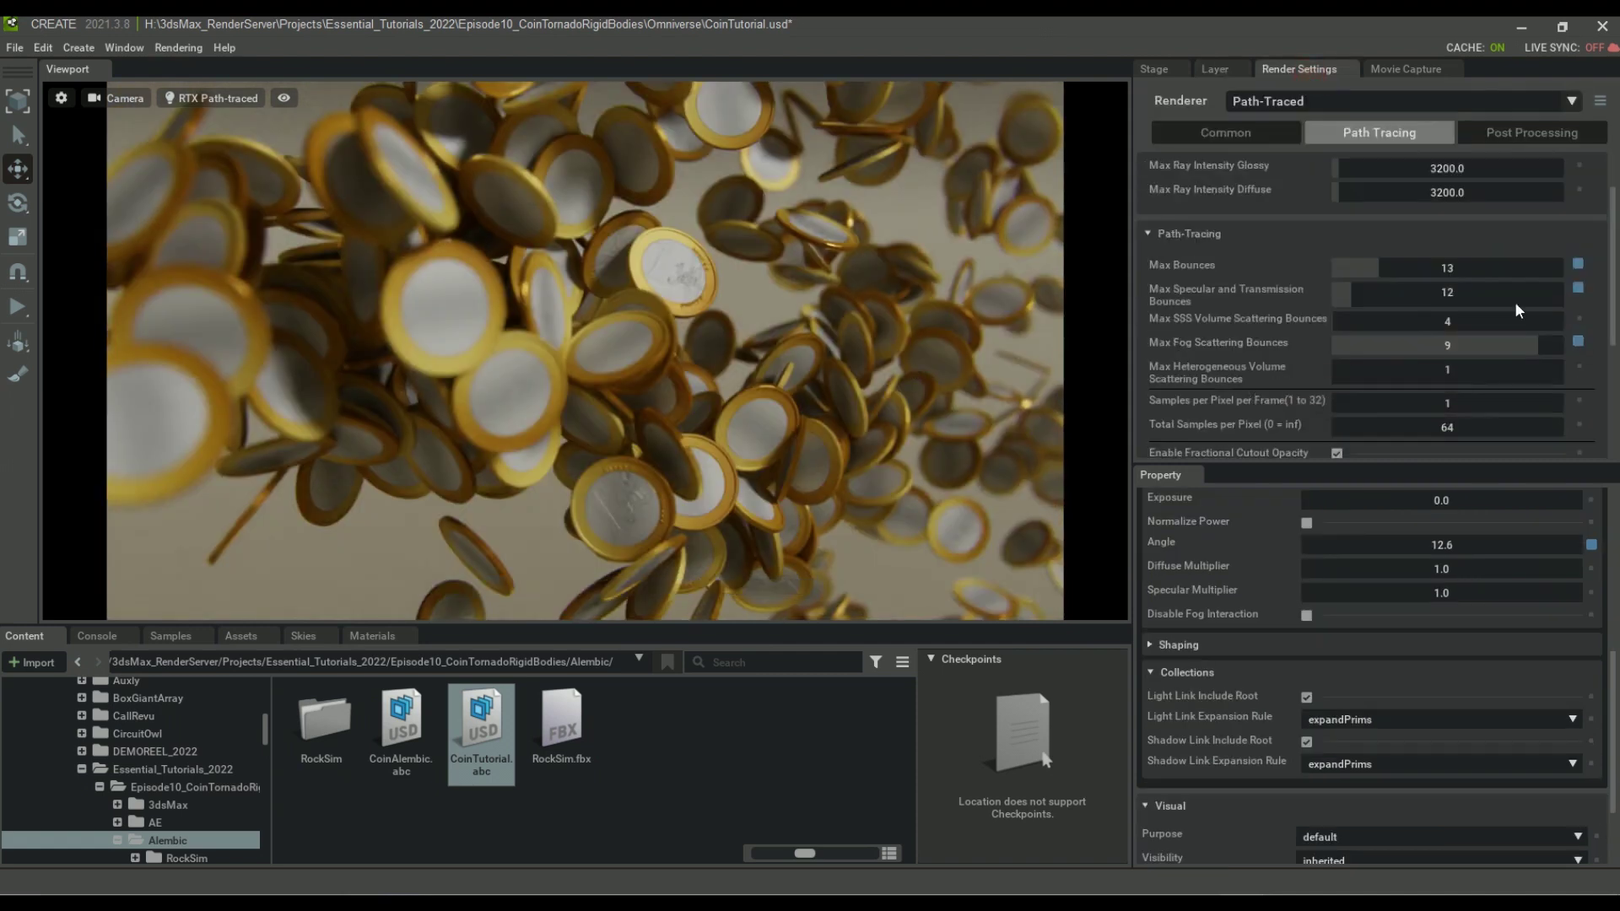
pyautogui.click(1246, 232)
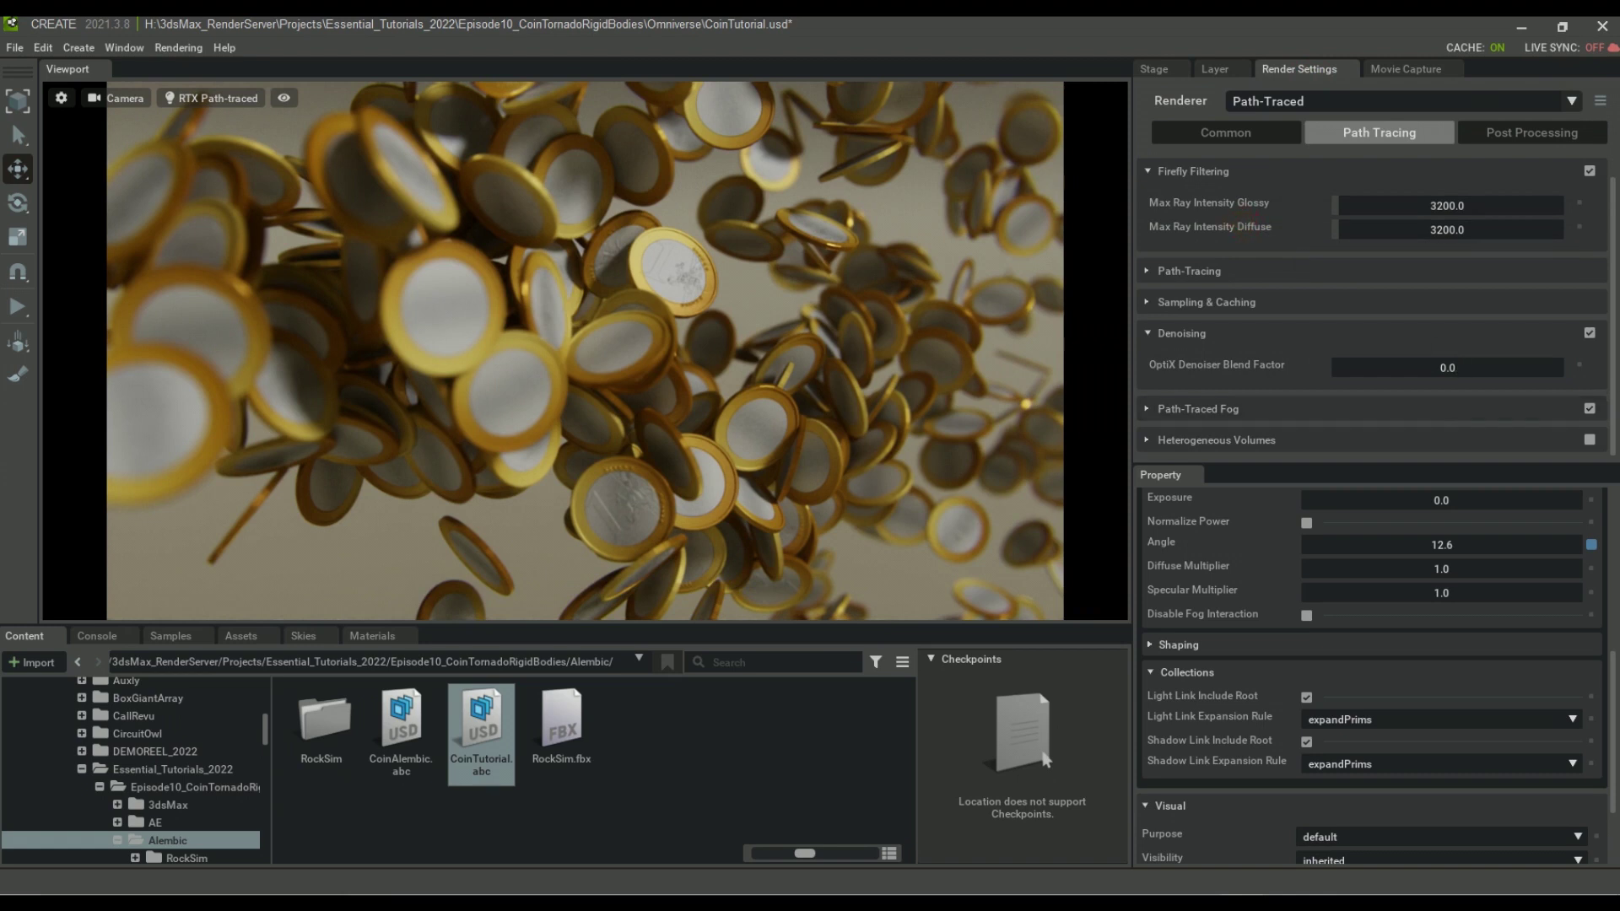
pyautogui.click(1589, 408)
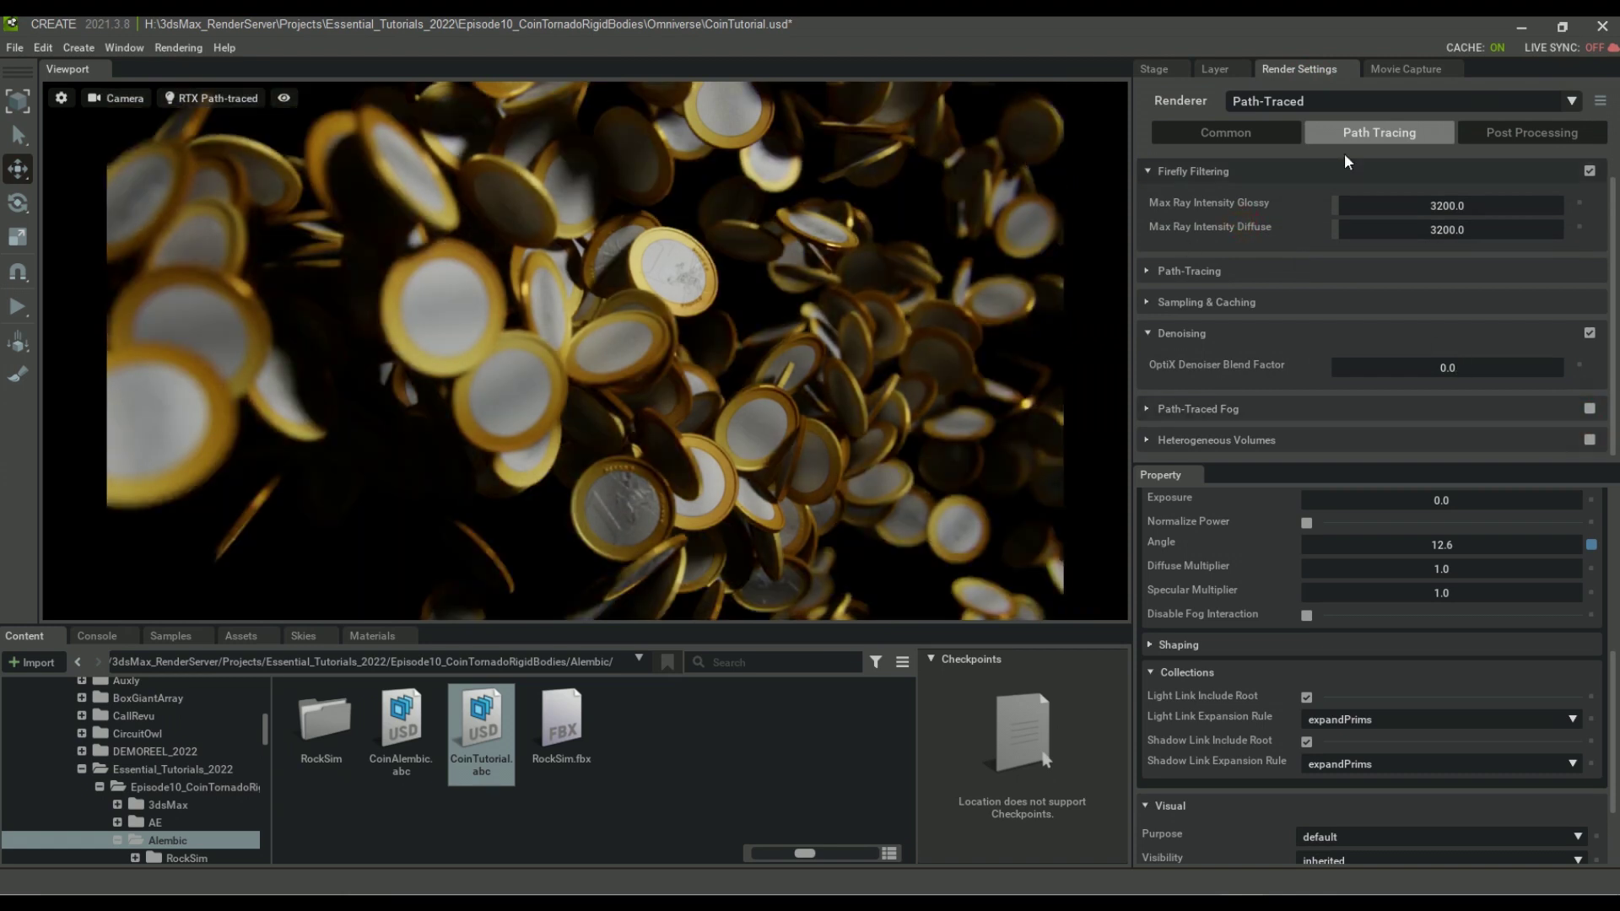
# Add a rect light, then move and rotate it beside the coins in Perspective view
pyautogui.click(85, 48)
pyautogui.moveTo(101, 108)
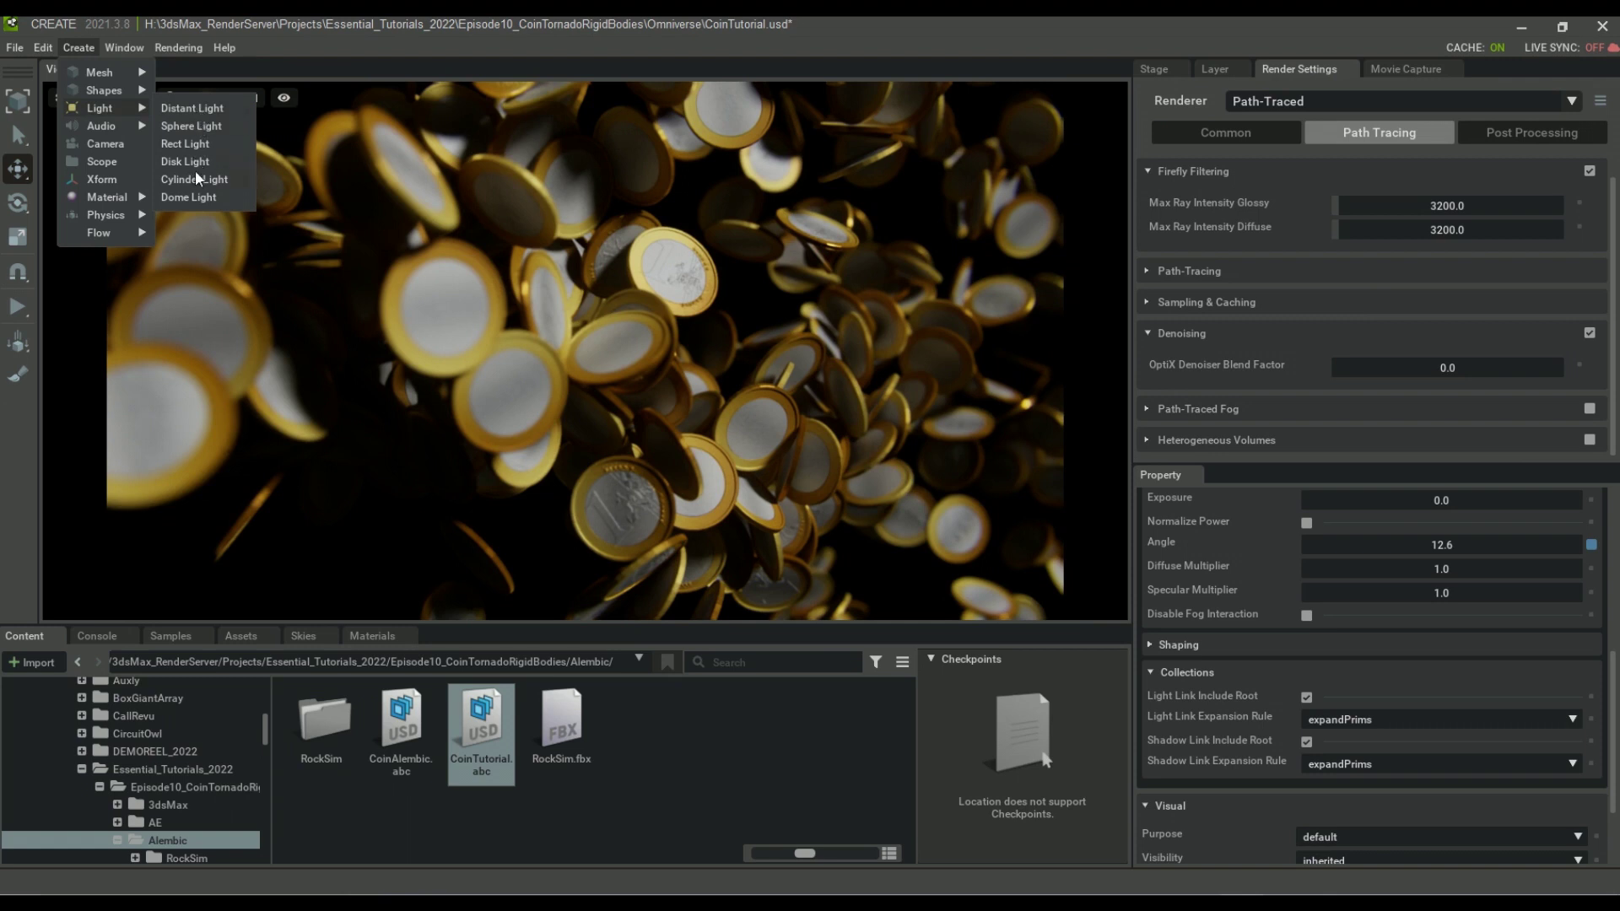
pyautogui.click(189, 143)
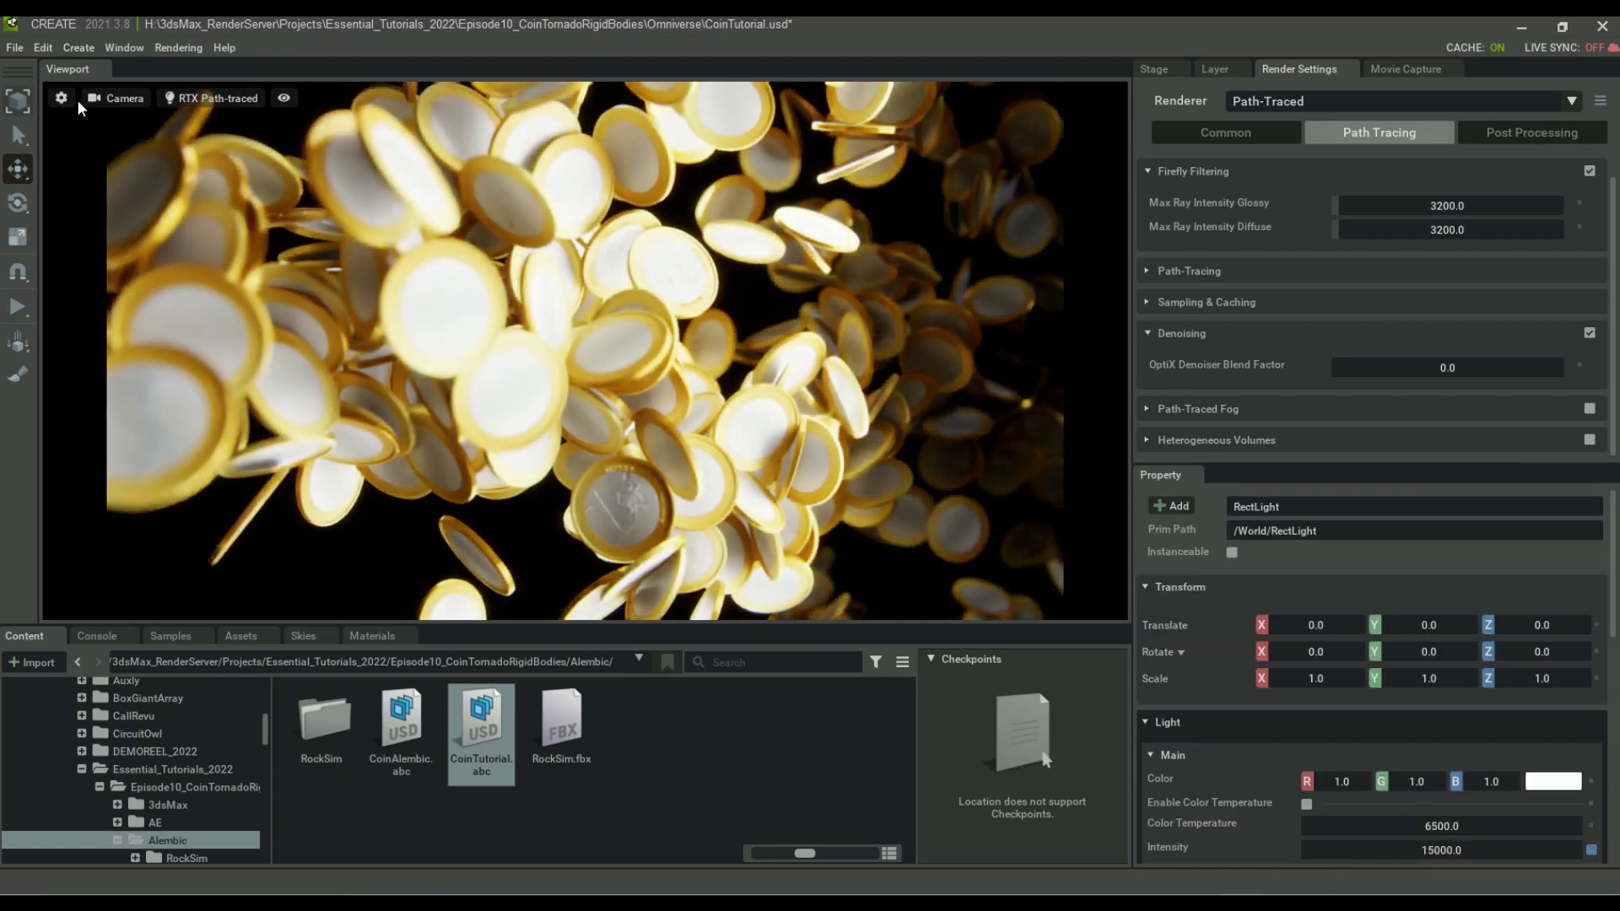
pyautogui.click(130, 98)
pyautogui.click(154, 135)
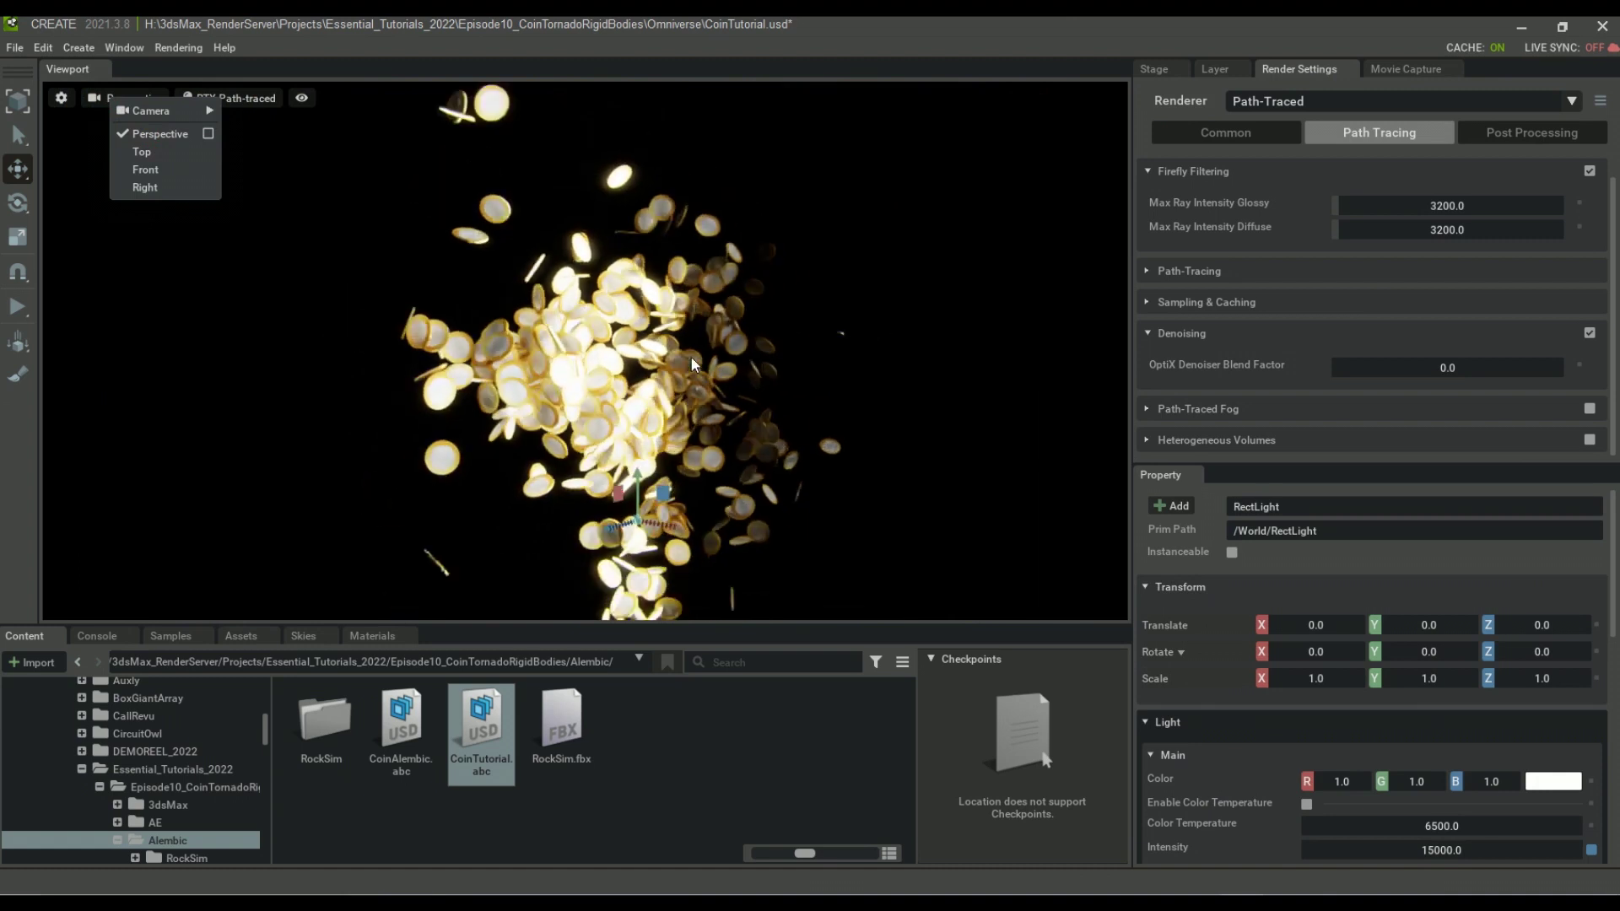
pyautogui.moveTo(616, 449)
pyautogui.mouseDown()
pyautogui.moveTo(687, 483)
pyautogui.moveTo(929, 407)
pyautogui.moveTo(914, 251)
pyautogui.moveTo(935, 337)
pyautogui.mouseUp()
pyautogui.press('e')
pyautogui.scroll(5, 538, 333)
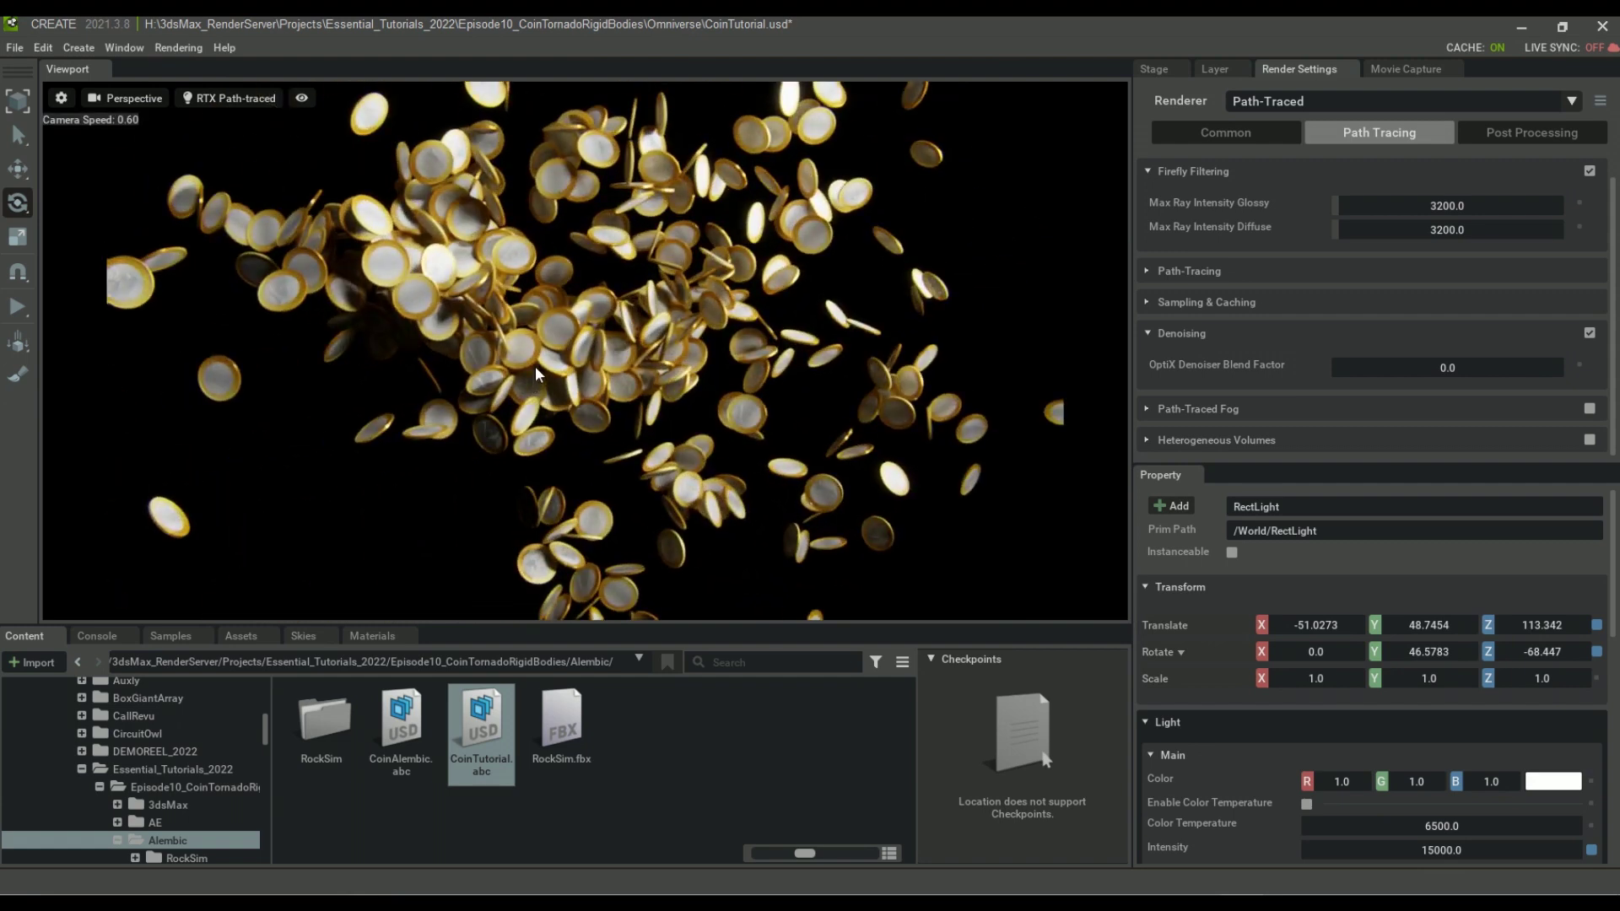
pyautogui.scroll(-5, 730, 284)
pyautogui.scroll(-3, 1349, 674)
# Set the rect light's height to 25 and intensity to 5000
pyautogui.doubleClick(1350, 668)
pyautogui.write('25')
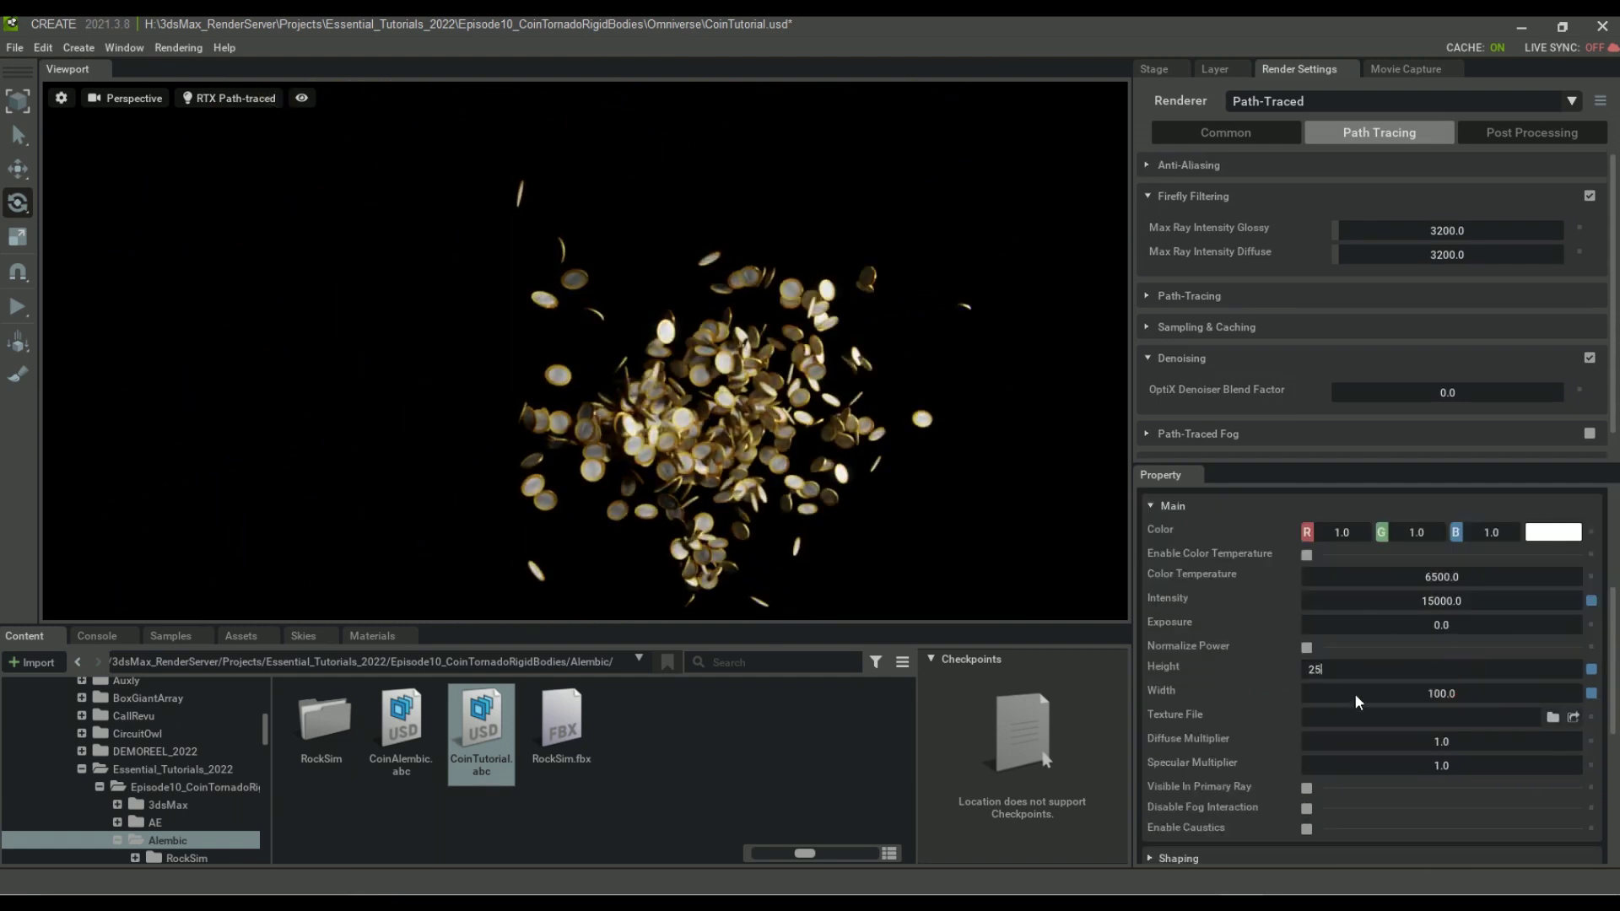
pyautogui.doubleClick(1415, 601)
pyautogui.write('5000')
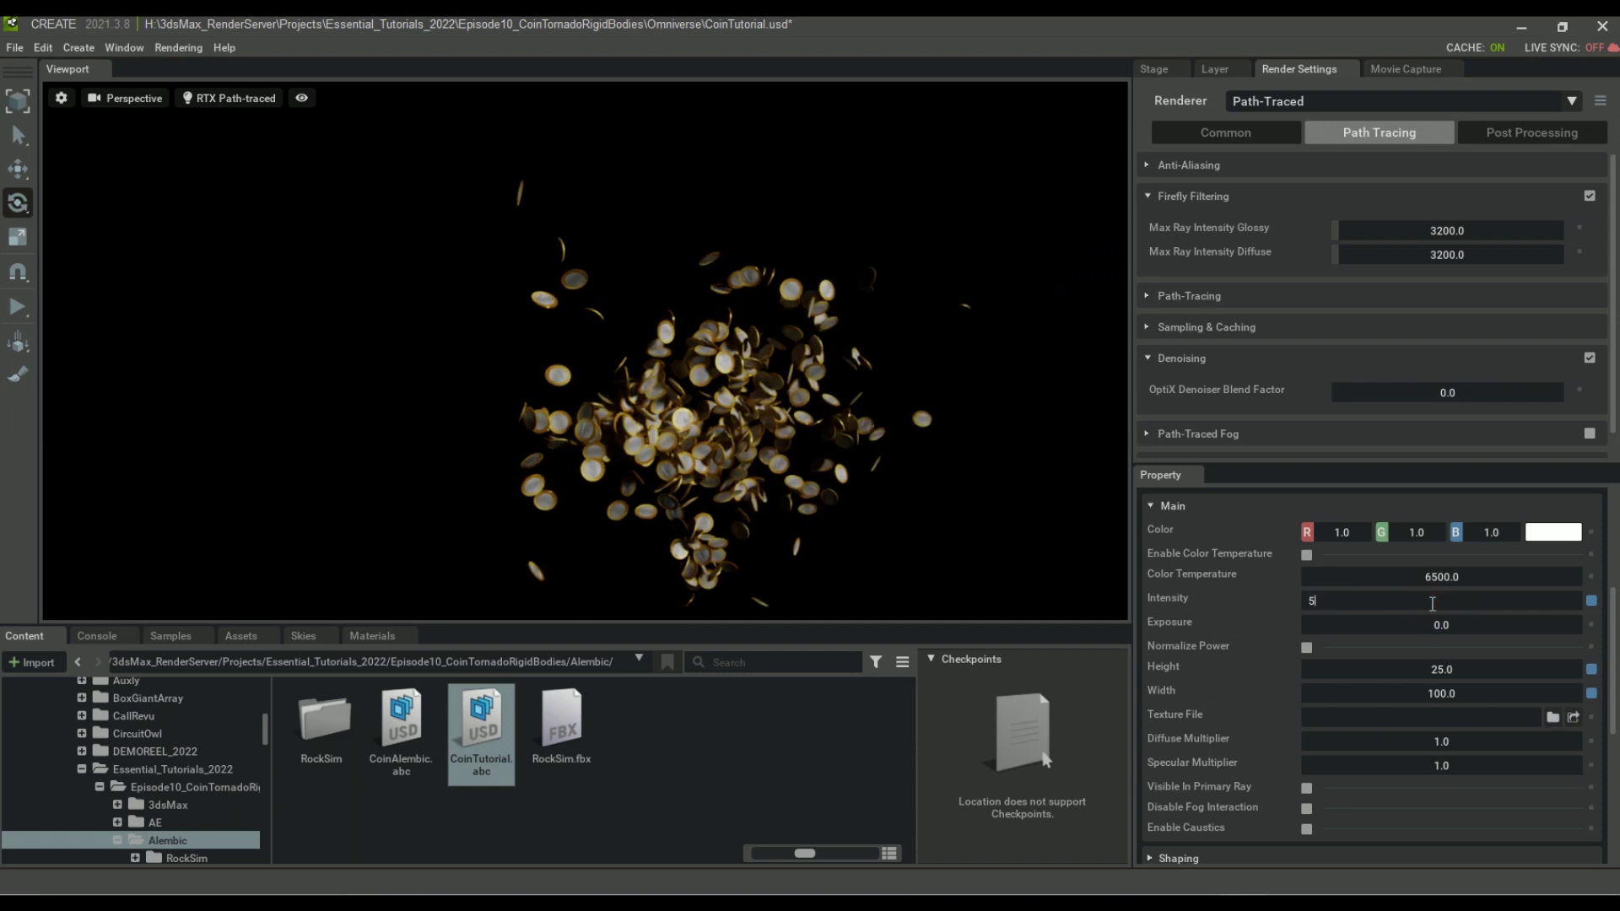
pyautogui.press('Return')
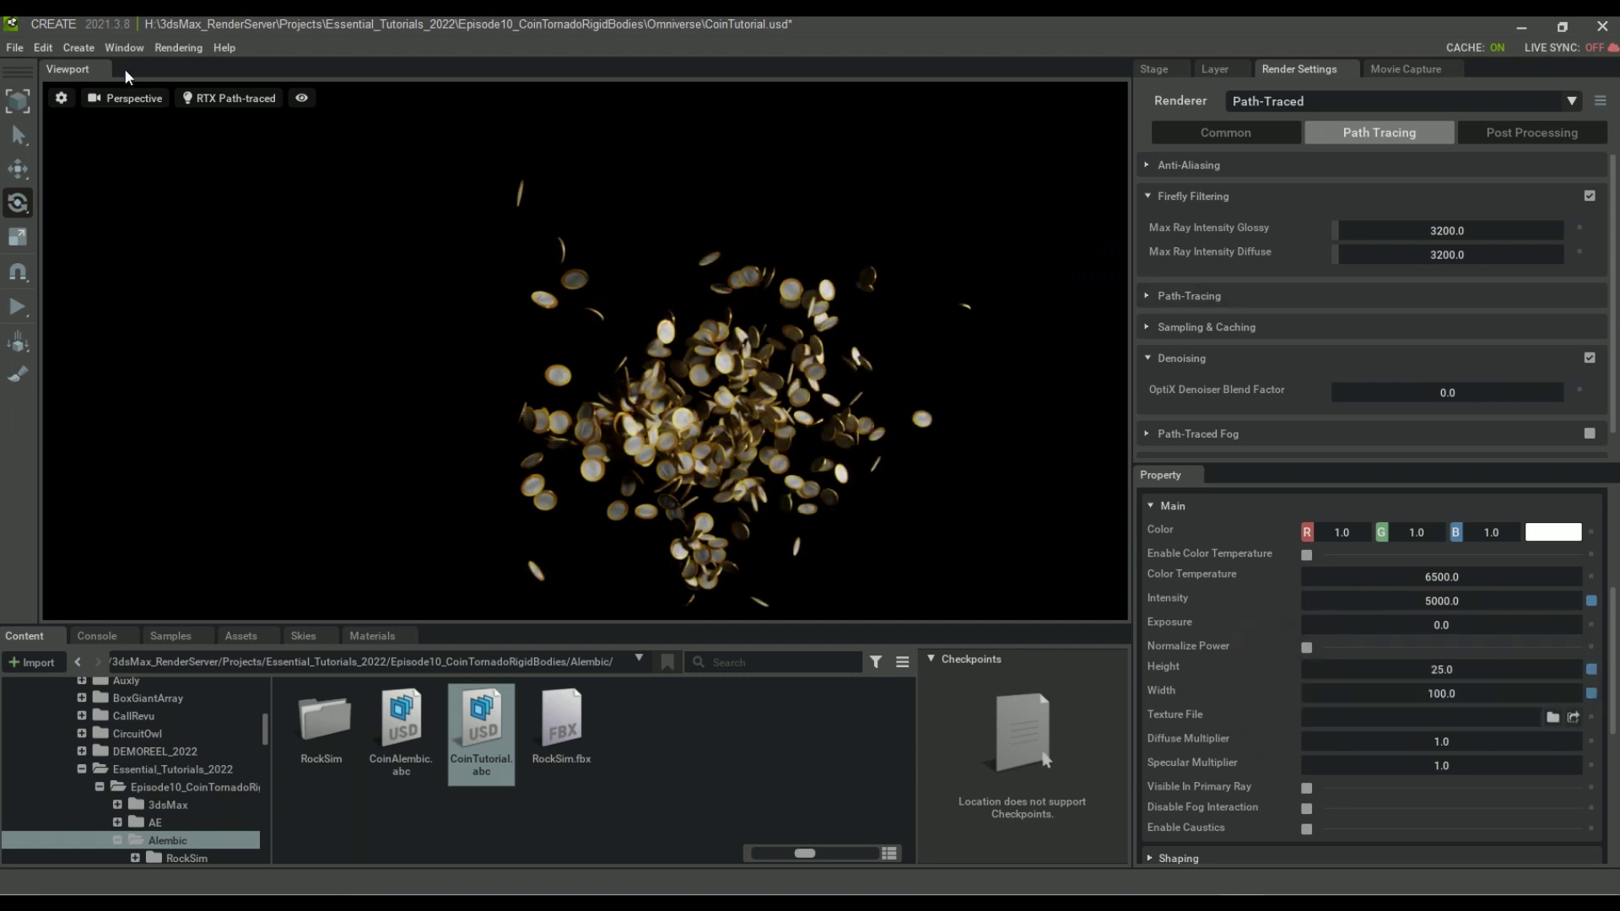
pyautogui.click(126, 98)
# Return to the render camera, keep intensity 5000, re-enable fog, and scrub to frame 360
pyautogui.click(280, 103)
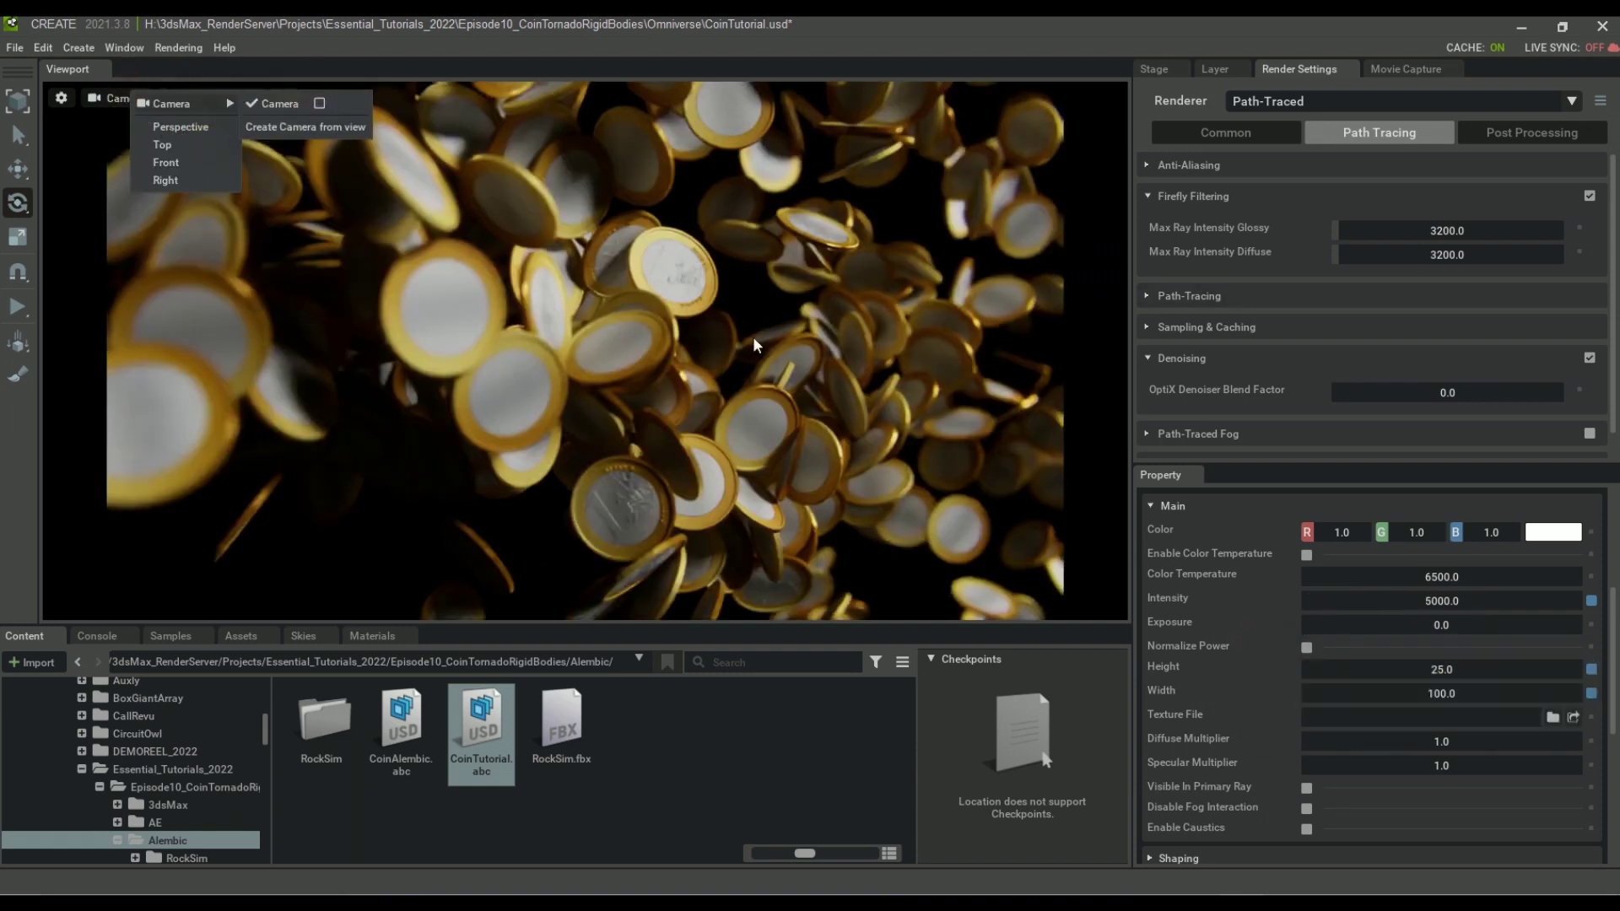
pyautogui.write('2500')
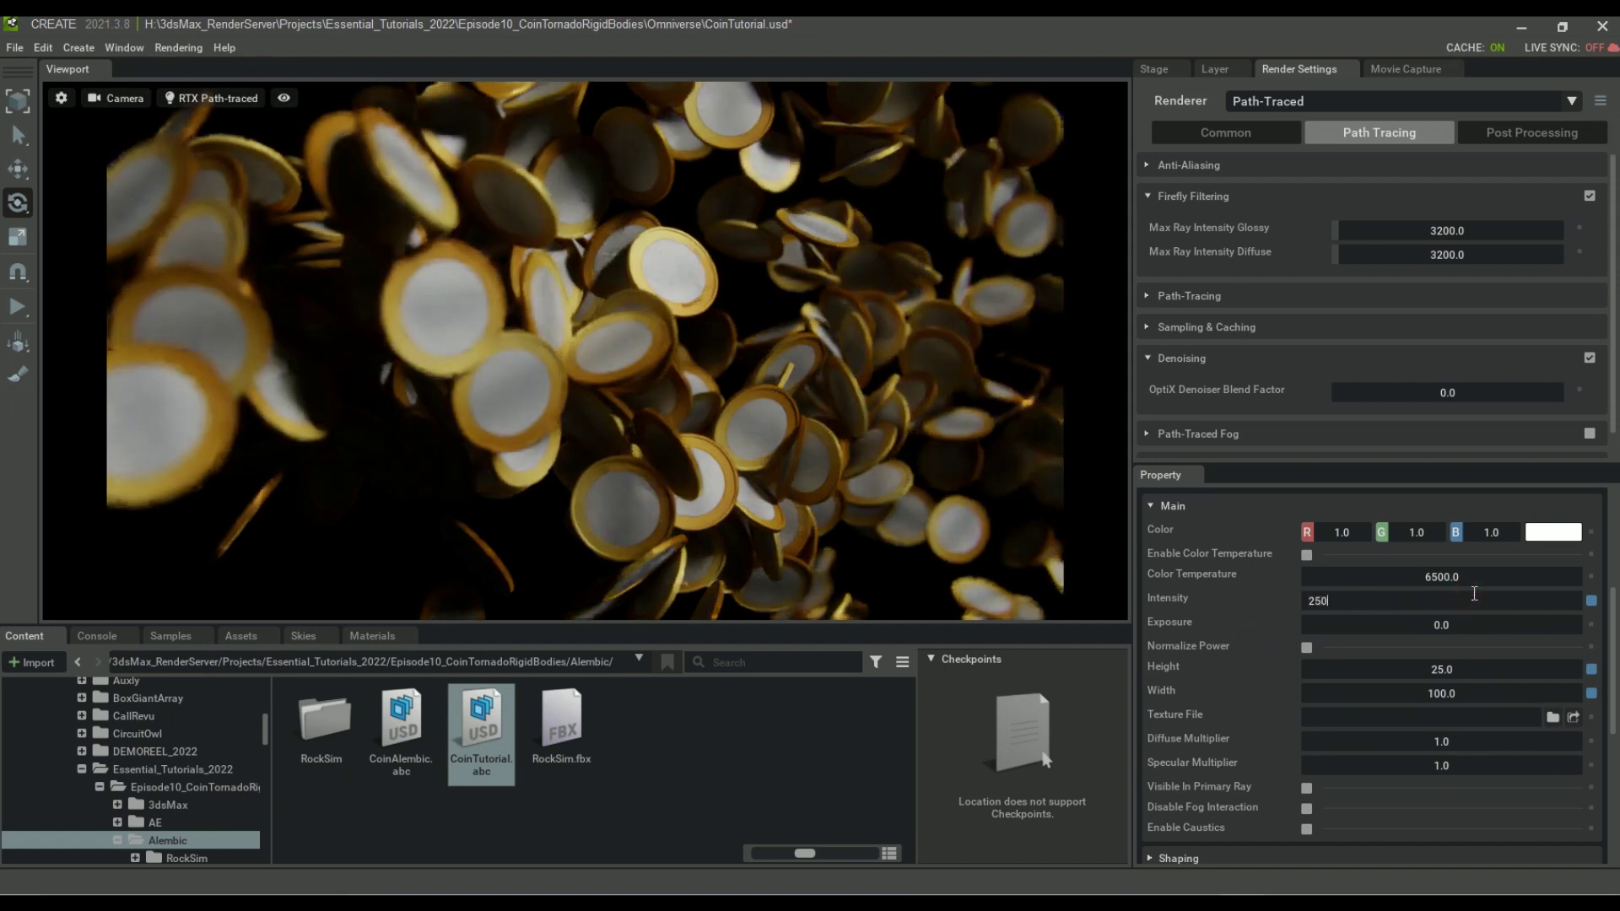
pyautogui.hotkey('ctrl', 'z')
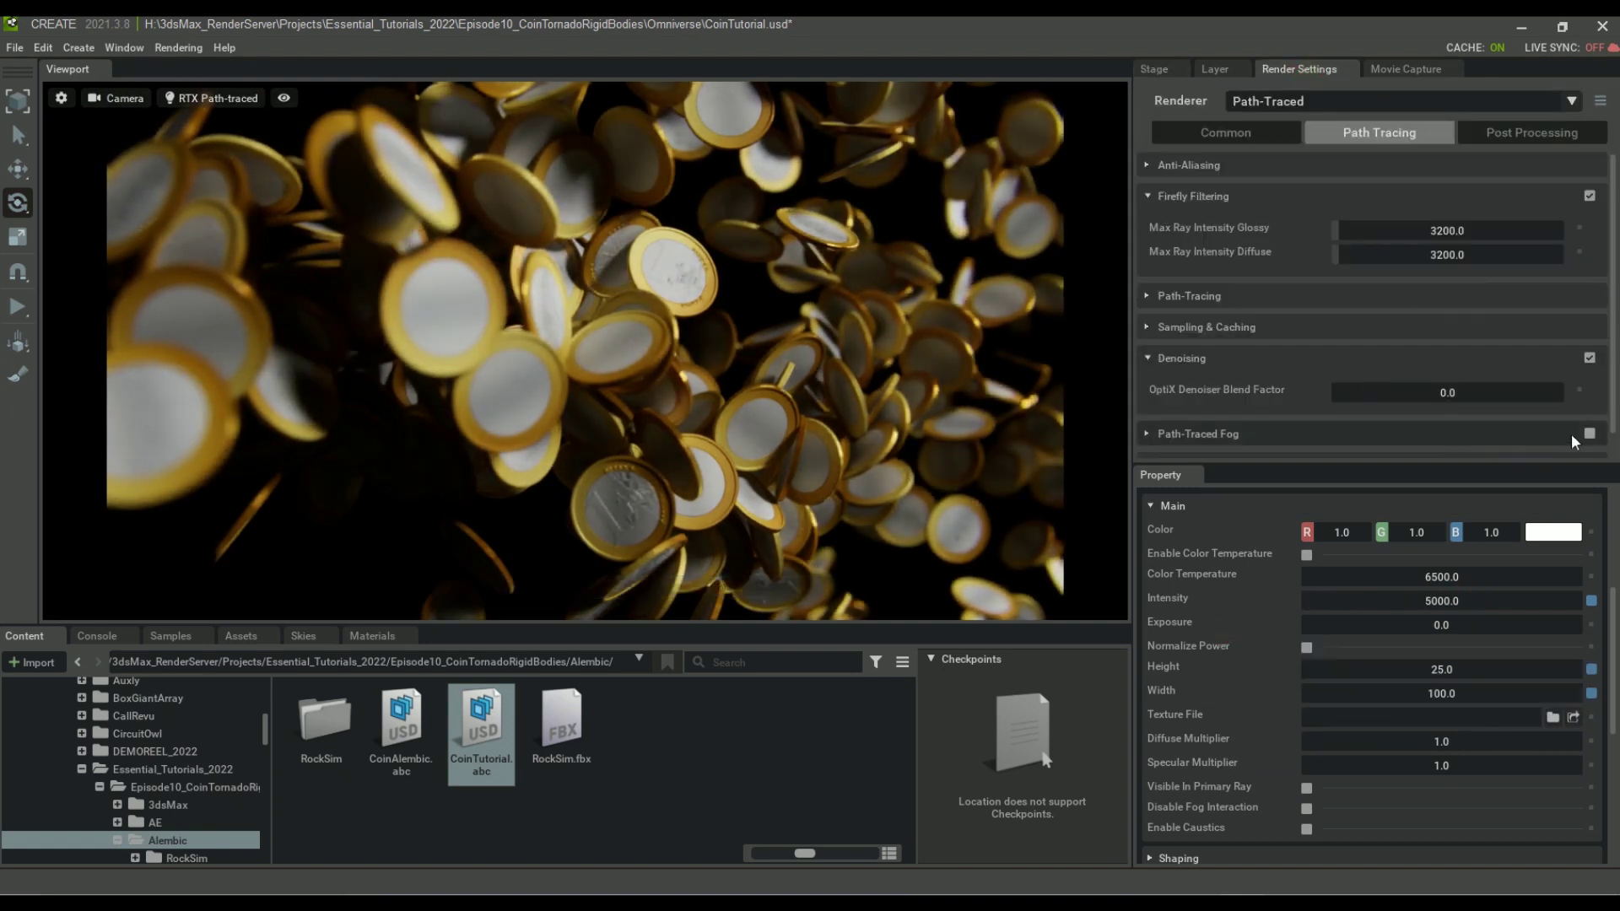
pyautogui.click(1589, 434)
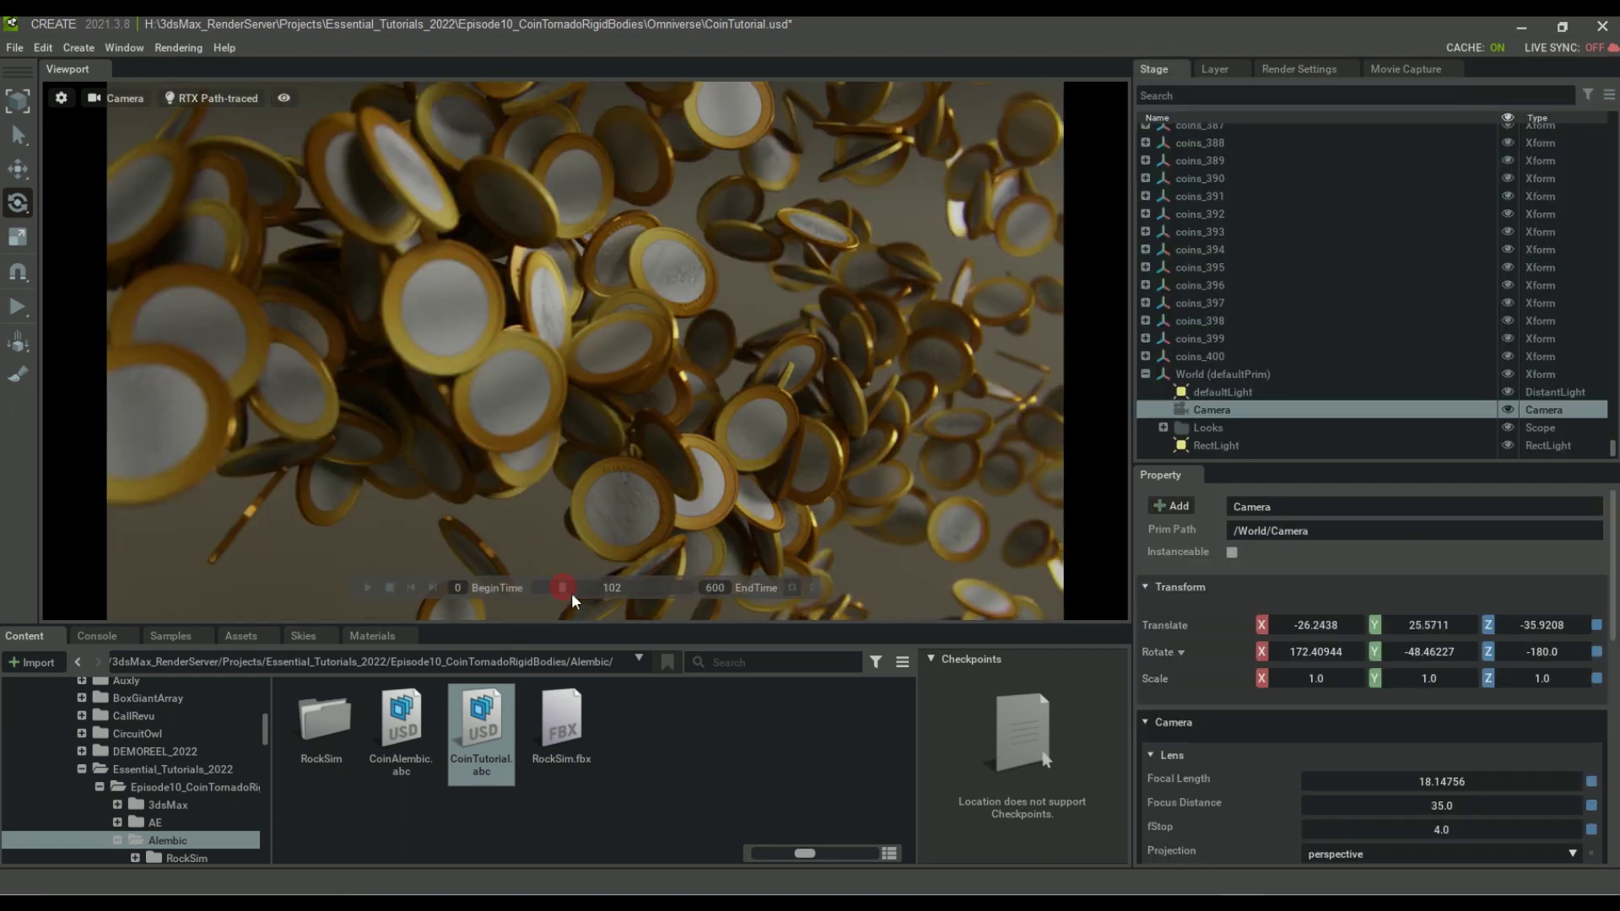
pyautogui.moveTo(570, 592); pyautogui.dragTo(627, 585)
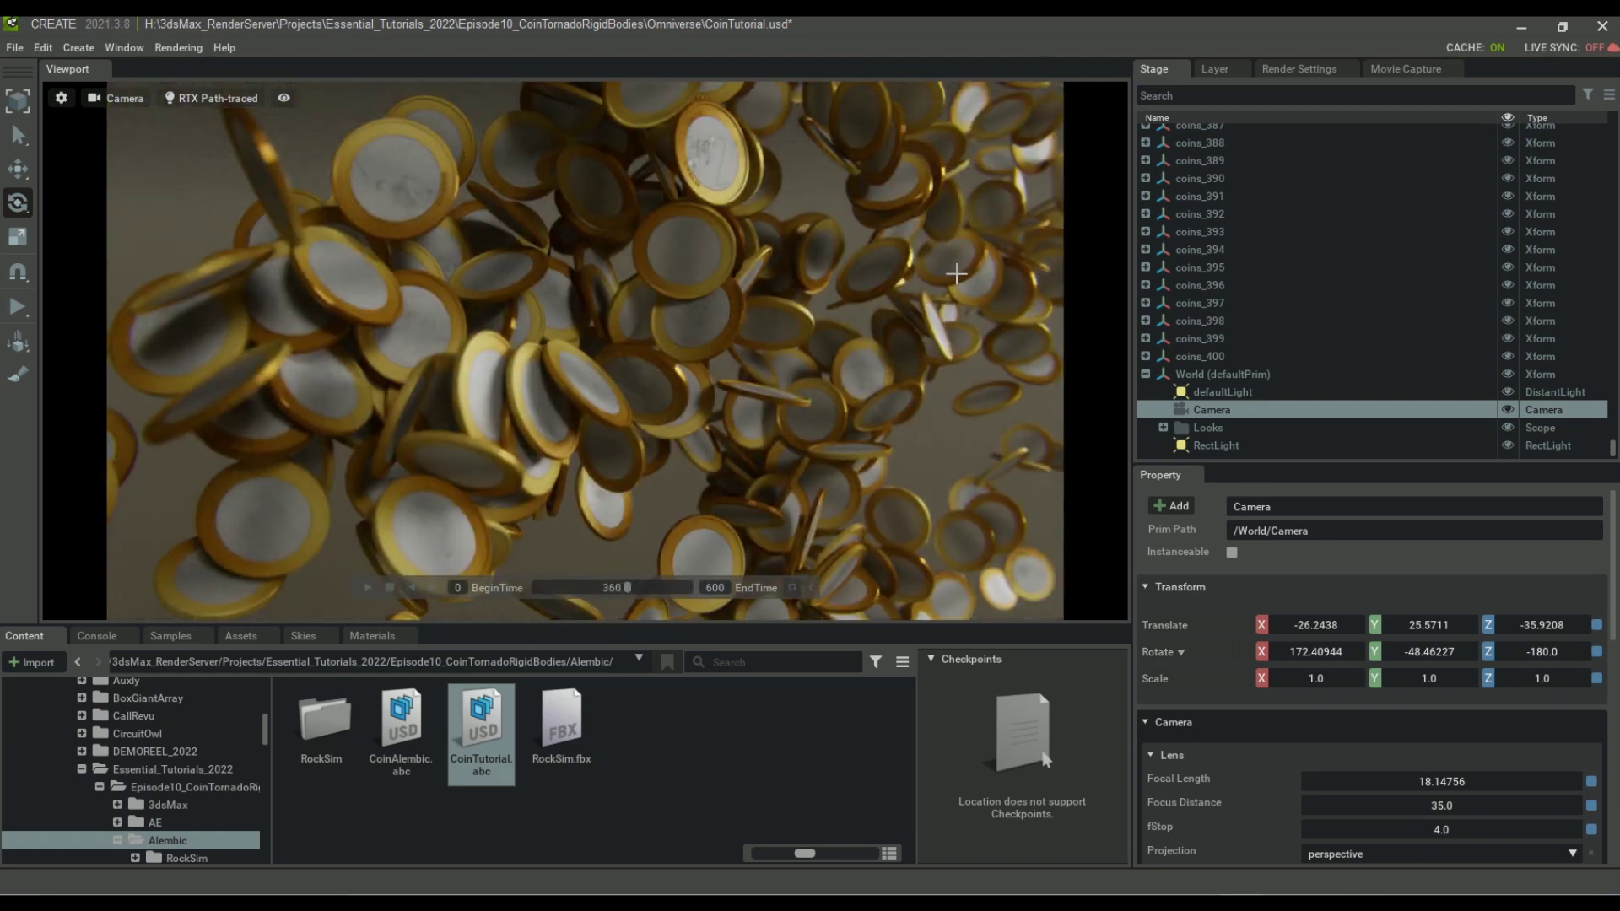
# Open the Movie Capture settings and keep the current render preset
pyautogui.click(178, 47)
pyautogui.click(1418, 68)
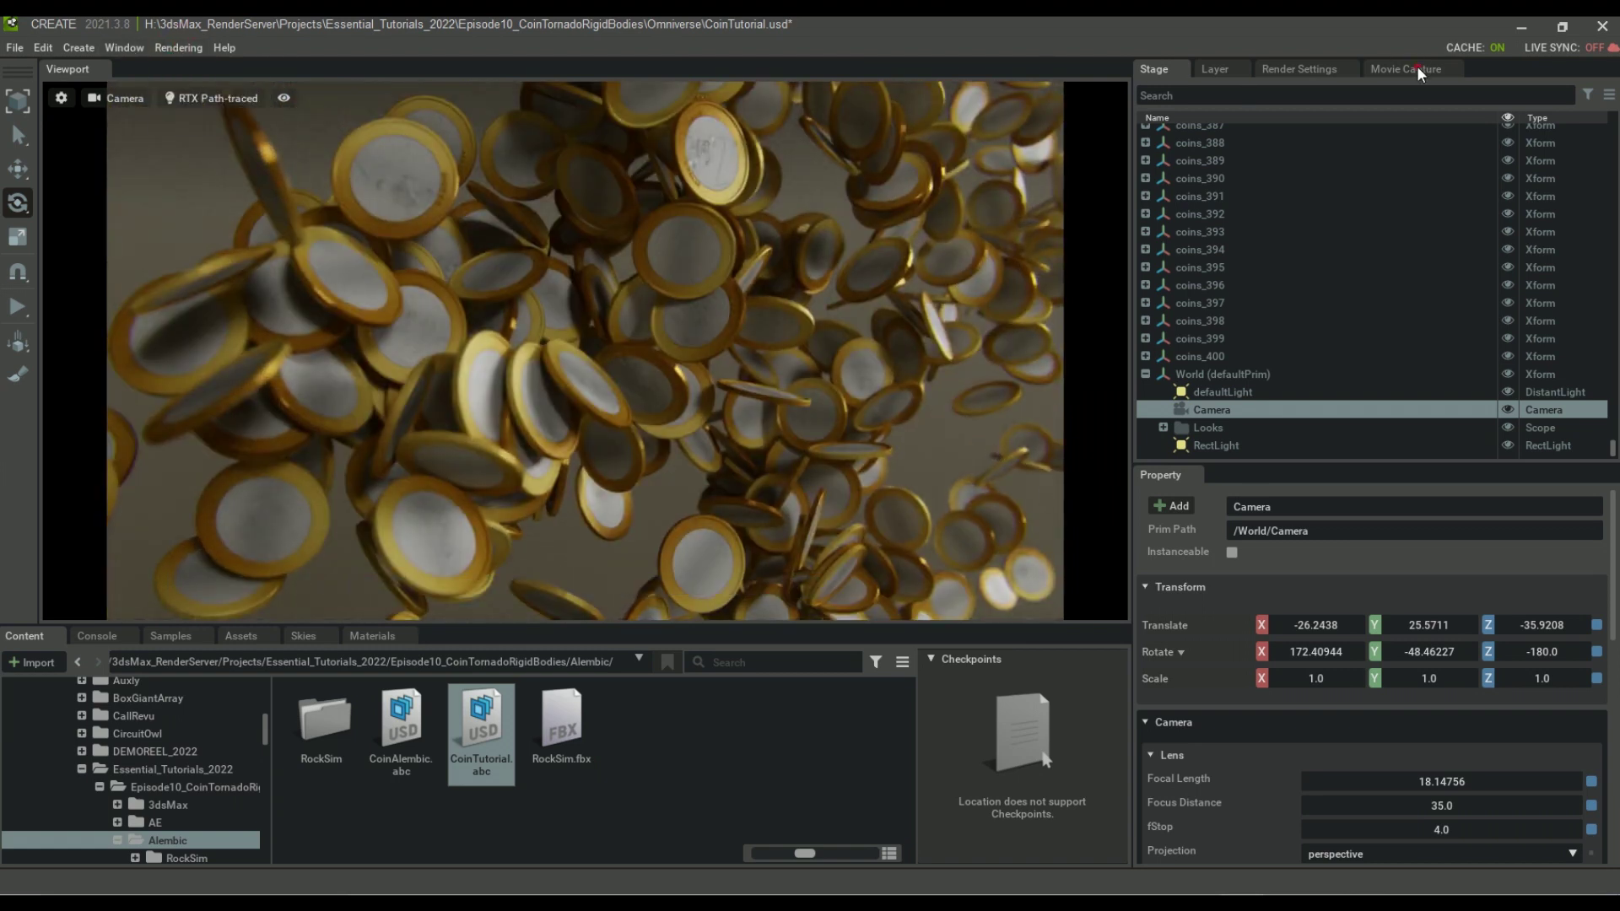
pyautogui.click(1405, 70)
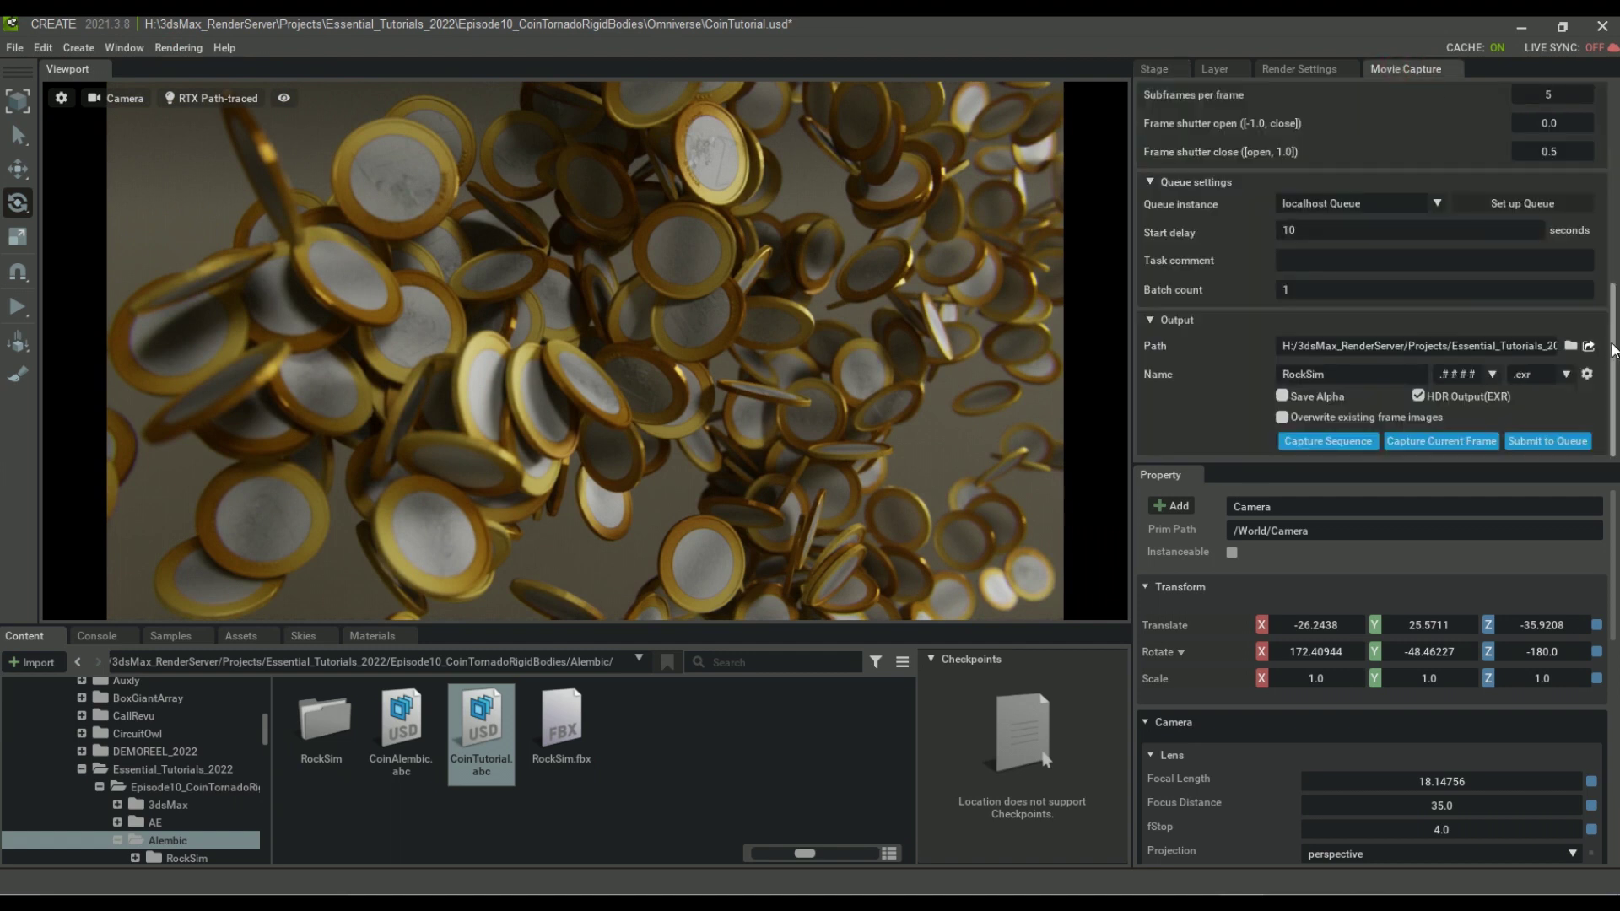
pyautogui.scroll(5, 1613, 350)
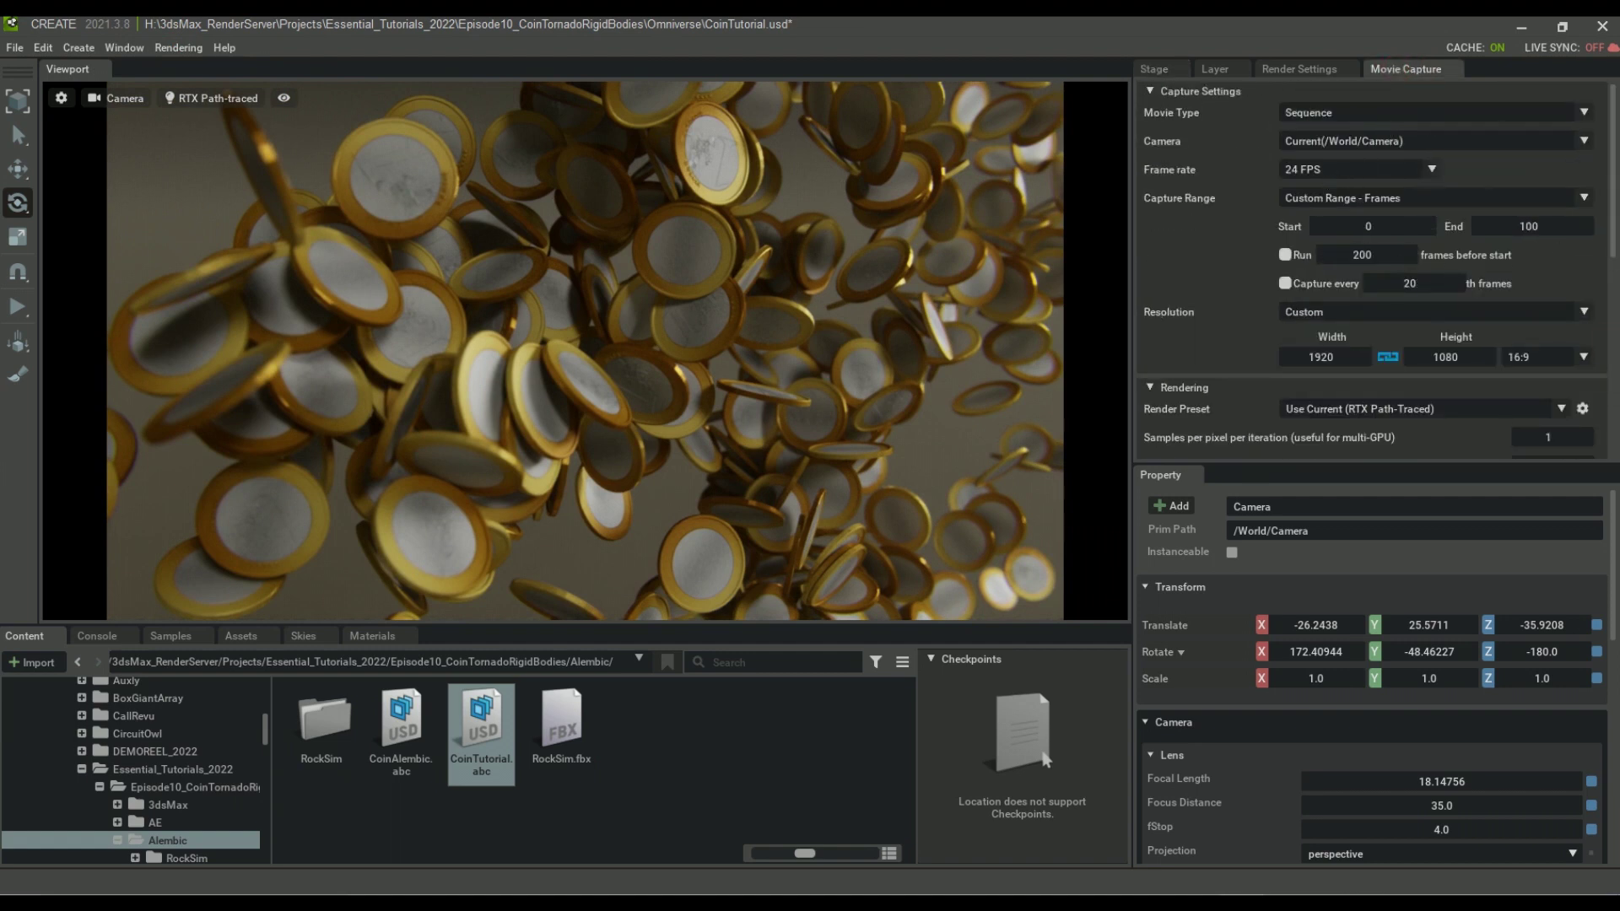
pyautogui.scroll(-4, 1352, 248)
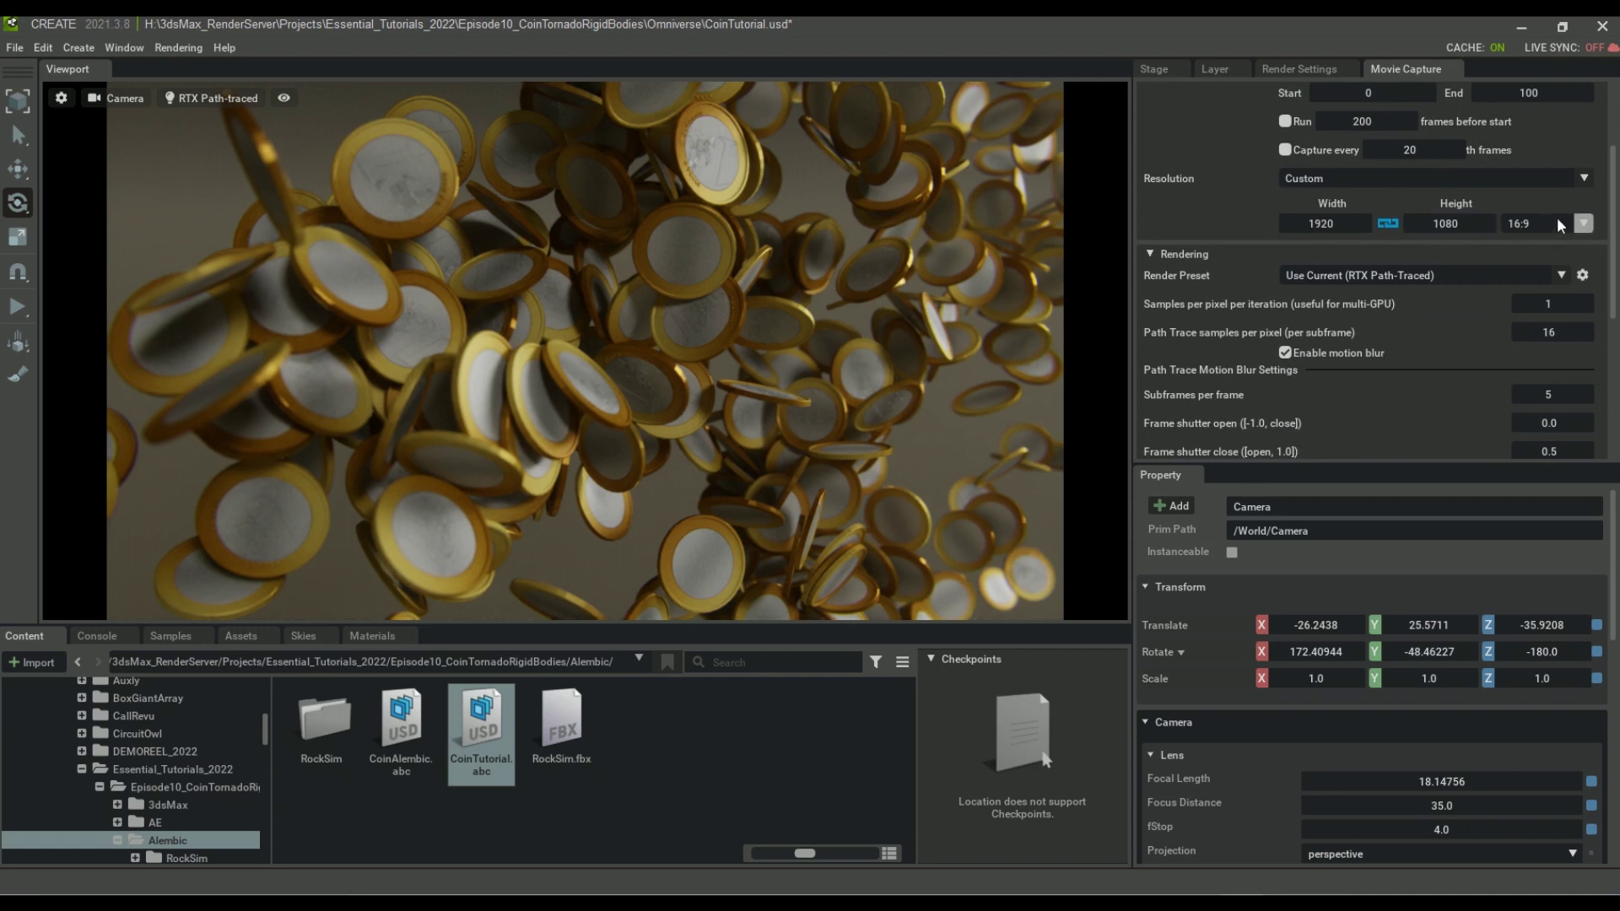
pyautogui.click(1384, 277)
pyautogui.click(1368, 290)
# Set the output folder to EXR_SEQUENCE and the file name to CoinTutorial
pyautogui.scroll(-4, 1613, 264)
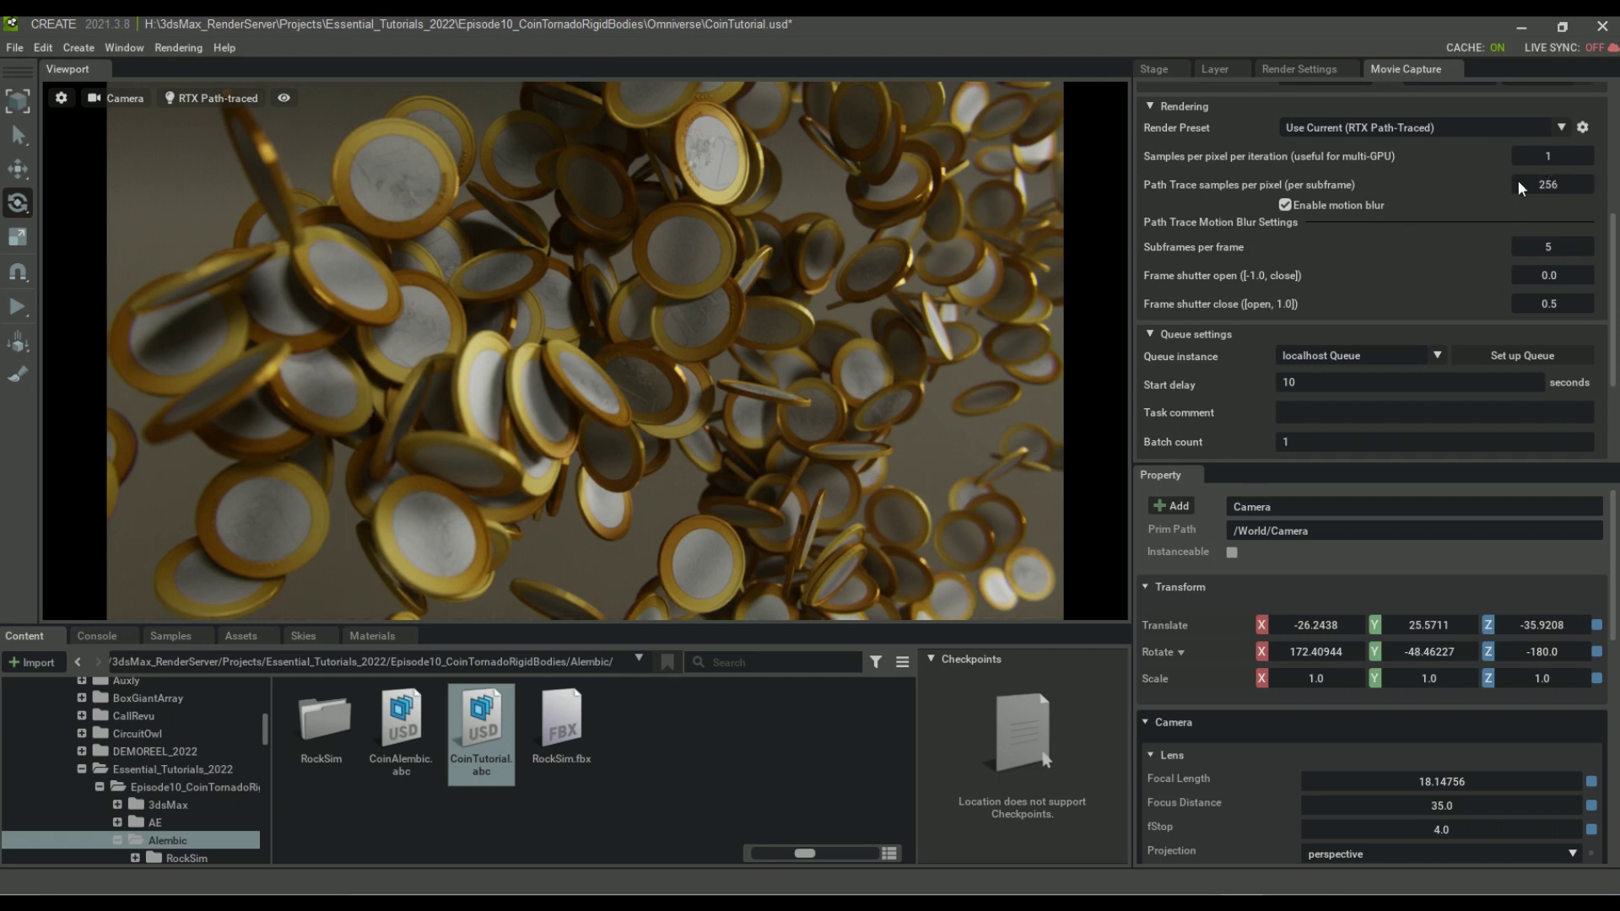
pyautogui.scroll(-4, 1612, 242)
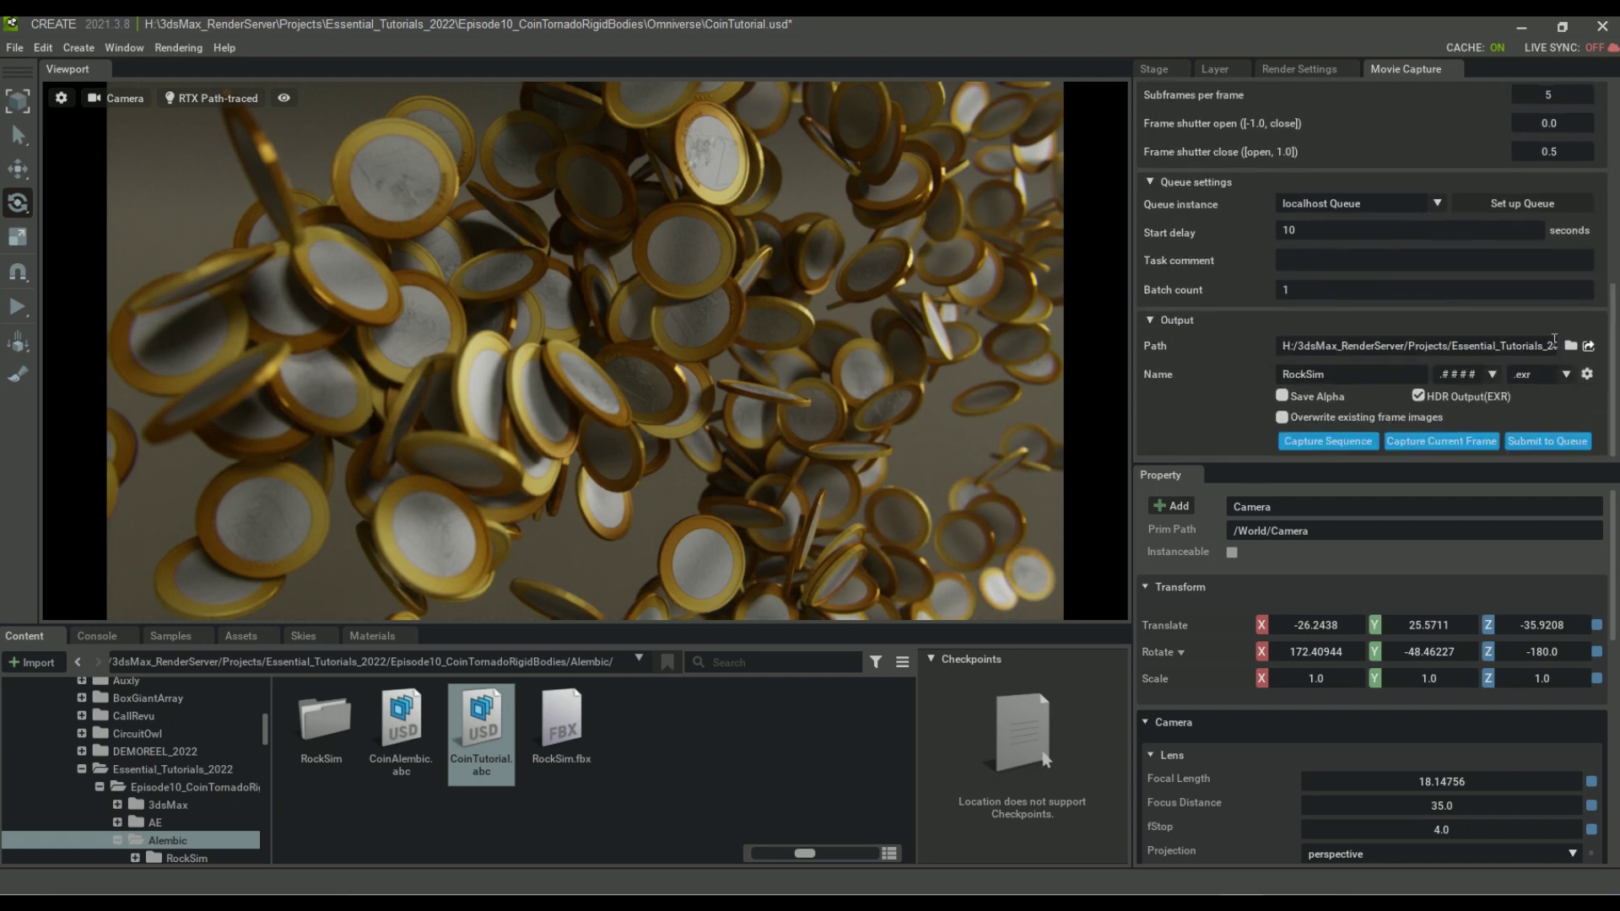
pyautogui.click(1537, 344)
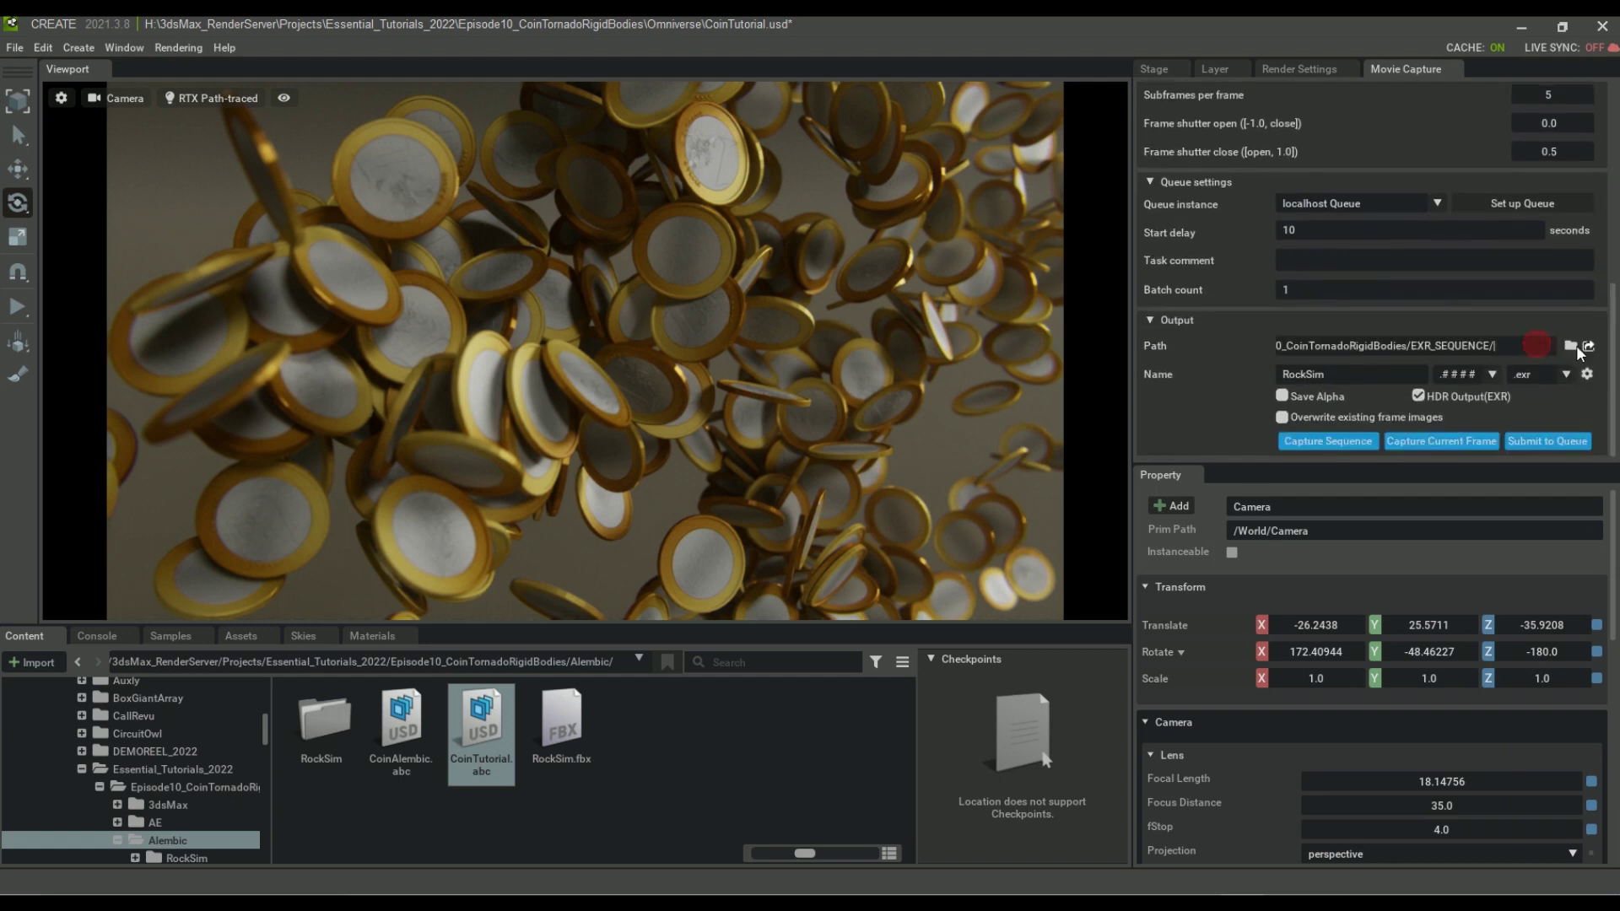
pyautogui.doubleClick(1330, 378)
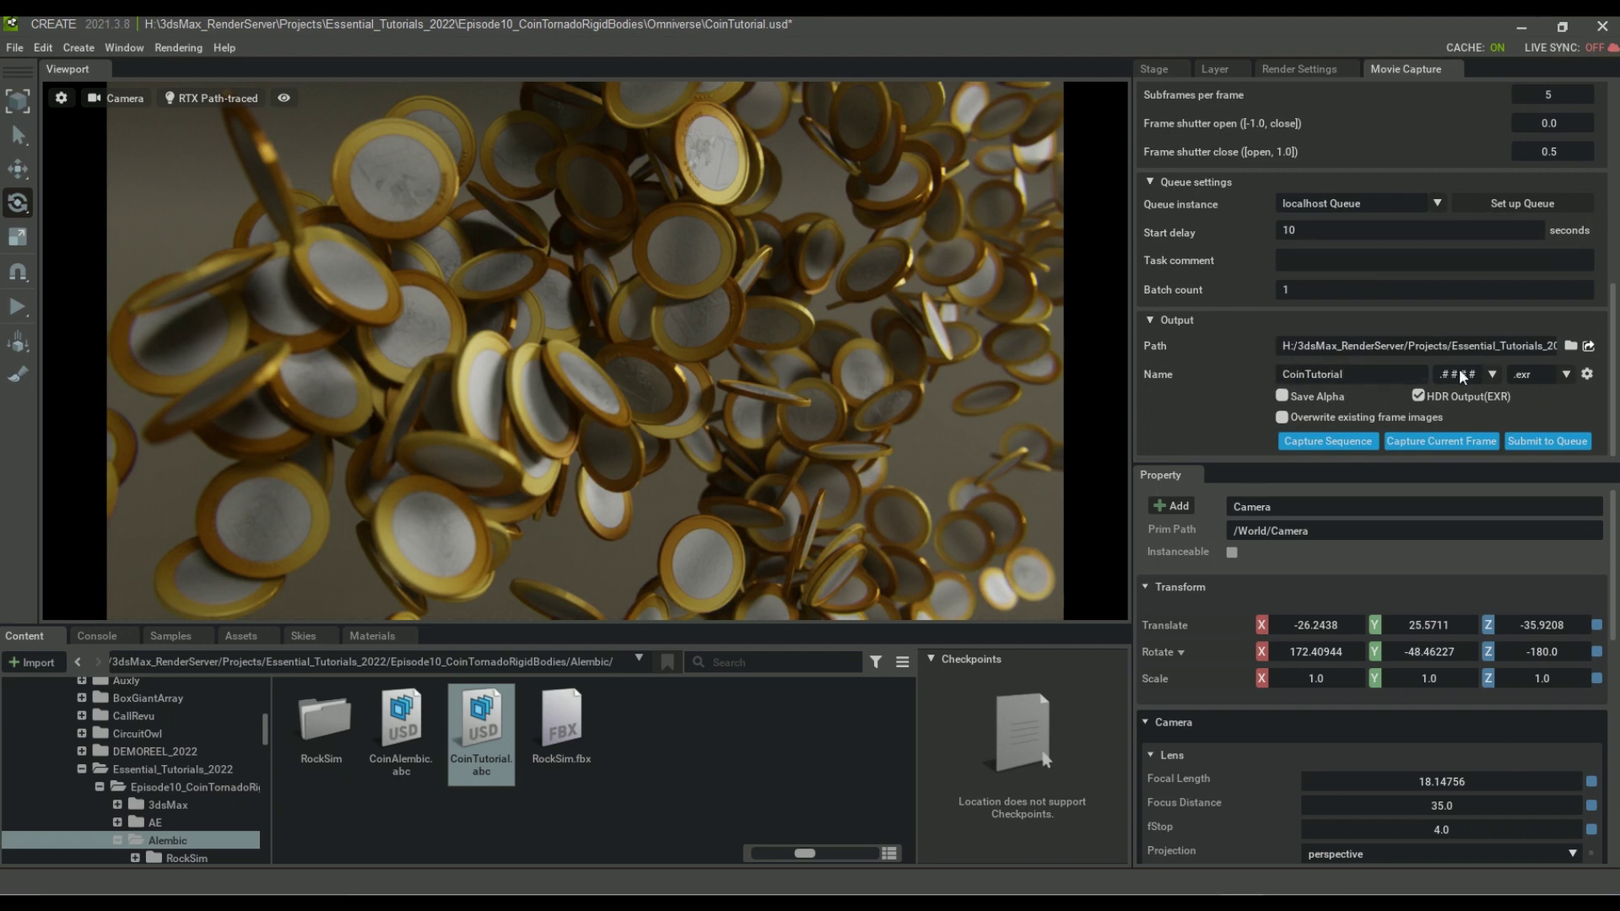
# Start Capture Sequence to render the coin animation as EXR frames
pyautogui.click(1344, 438)
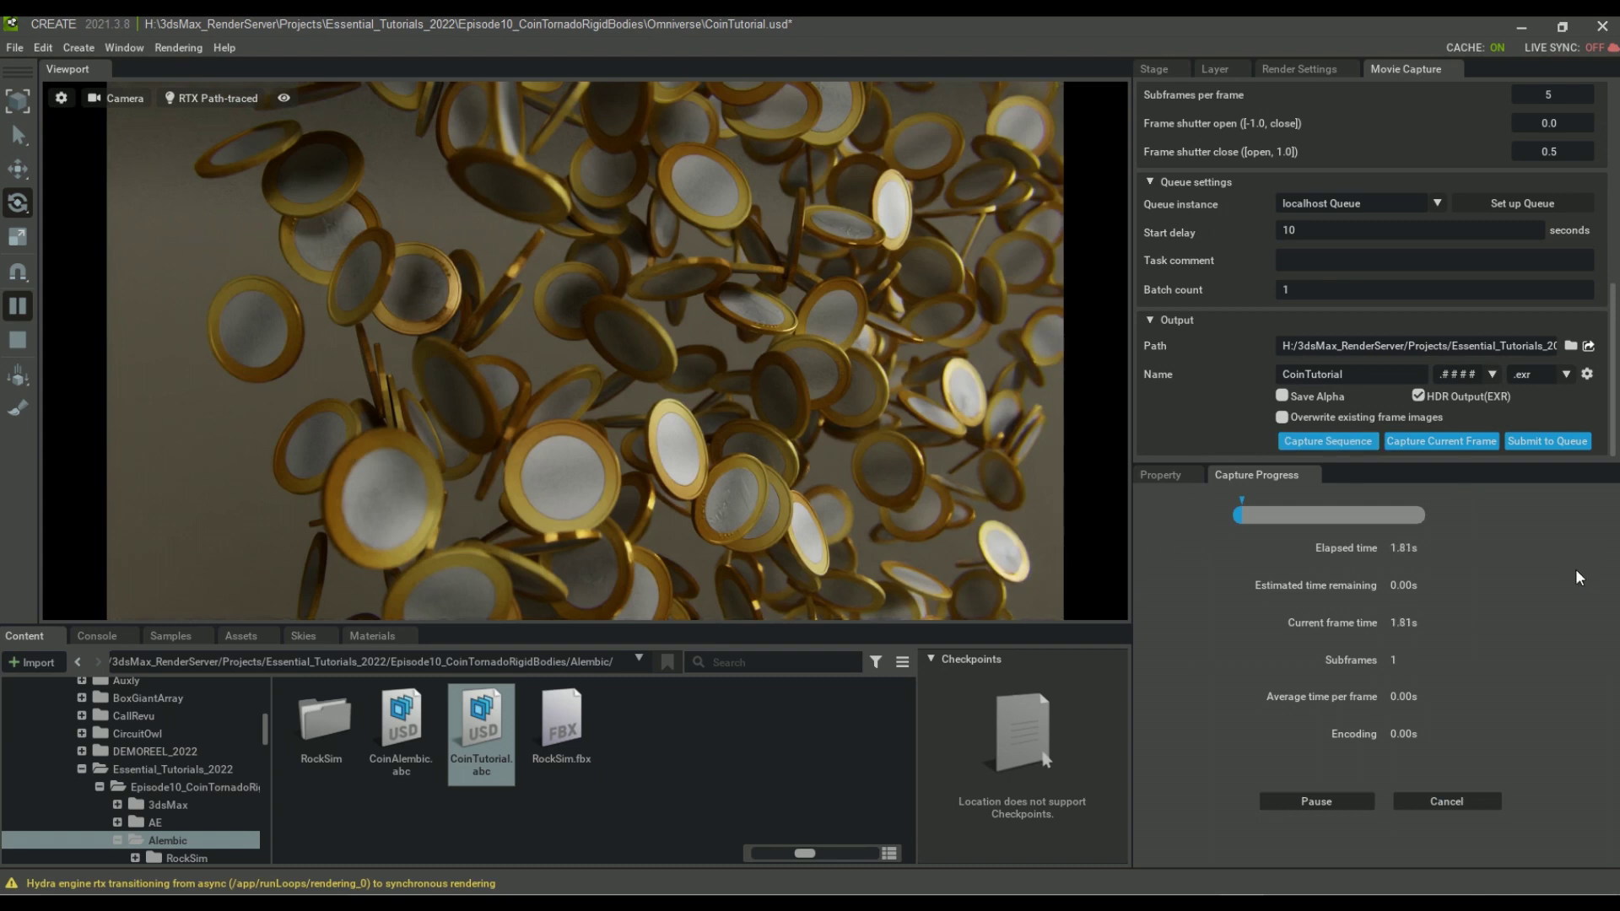